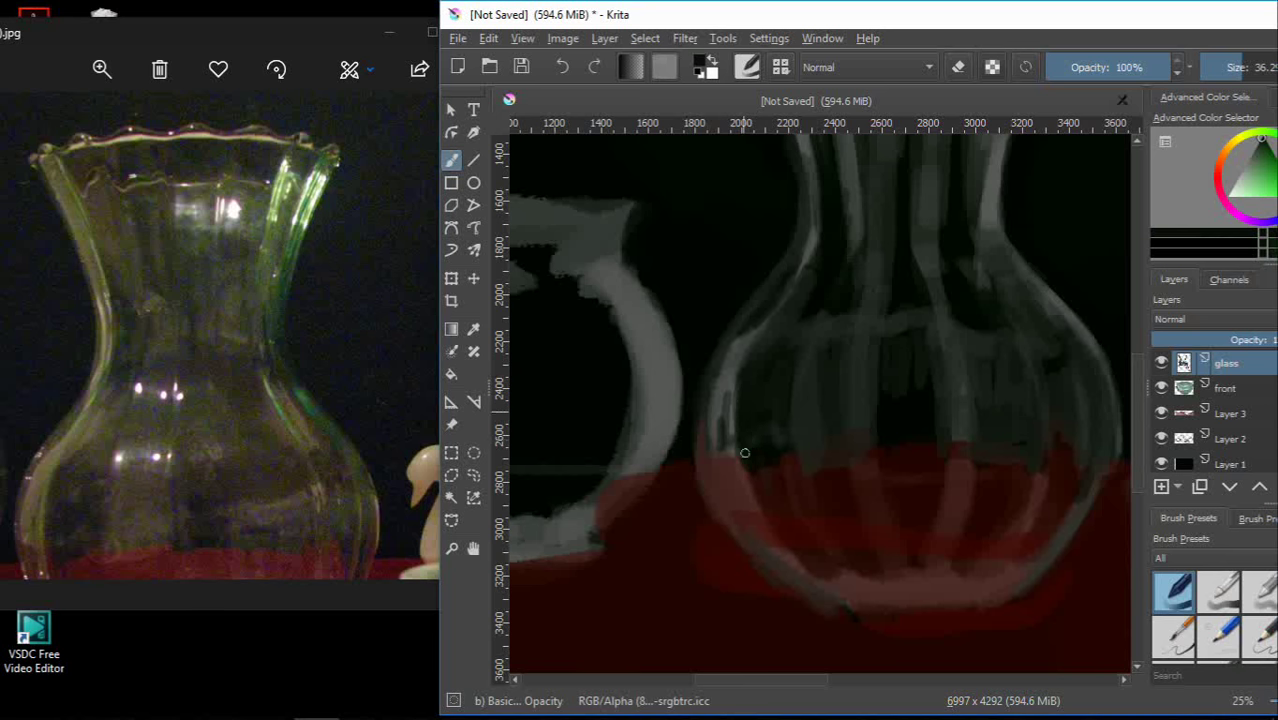
Sample greys from the vase and paint light grey strokes along its left shoulder and neck
left_click(800, 402, "ctrl")
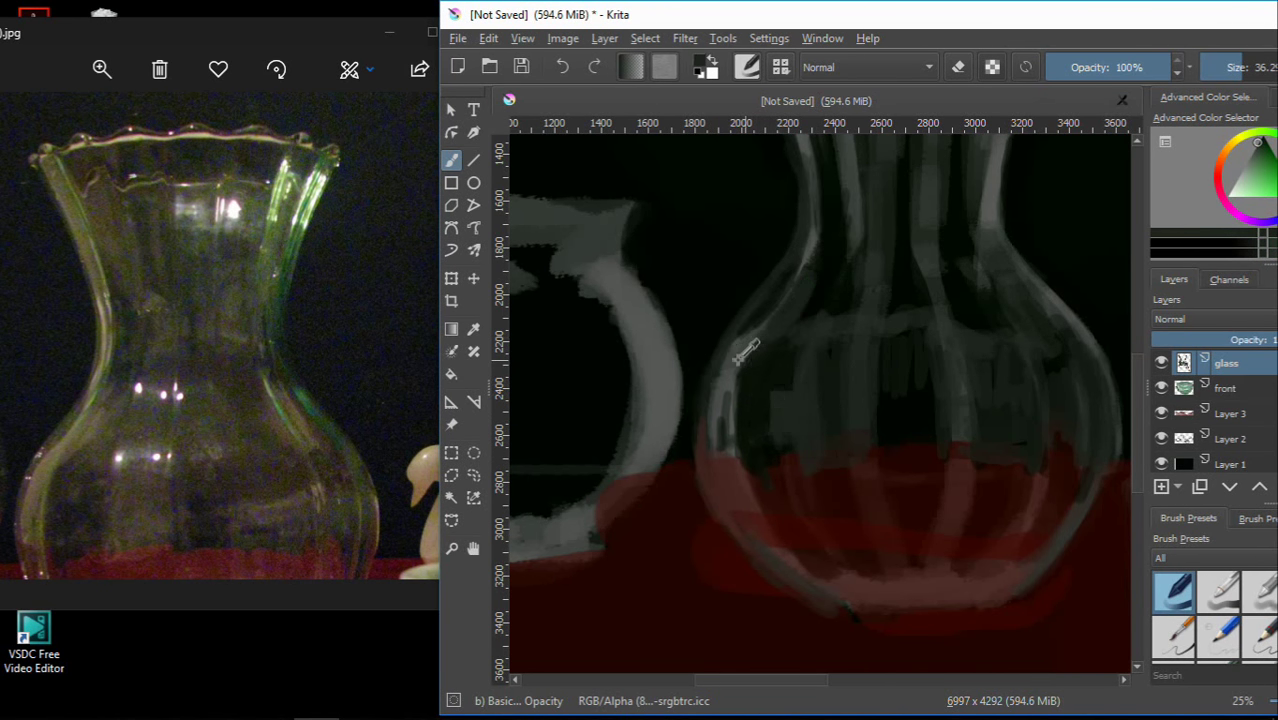
left_click(740, 355, "ctrl")
left_click_drag(770, 345, 839, 260)
left_click_drag(795, 320, 846, 258)
mouse_move(800, 374)
left_mouse_down()
mouse_move(810, 338)
mouse_move(871, 366)
left_mouse_up()
left_click_drag(852, 461, 870, 414)
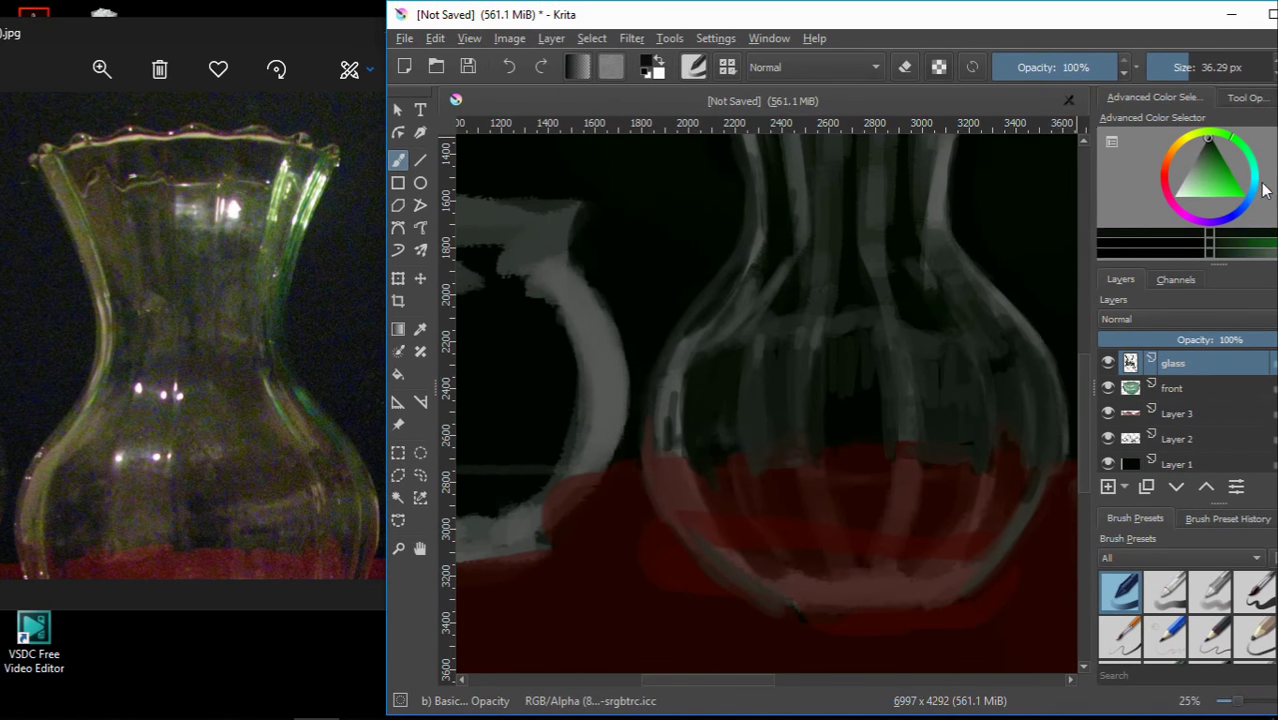
Shift the hue to blue and paint dark blue strokes down the vase's left side and ribs
left_click_drag(1262, 192, 1238, 212)
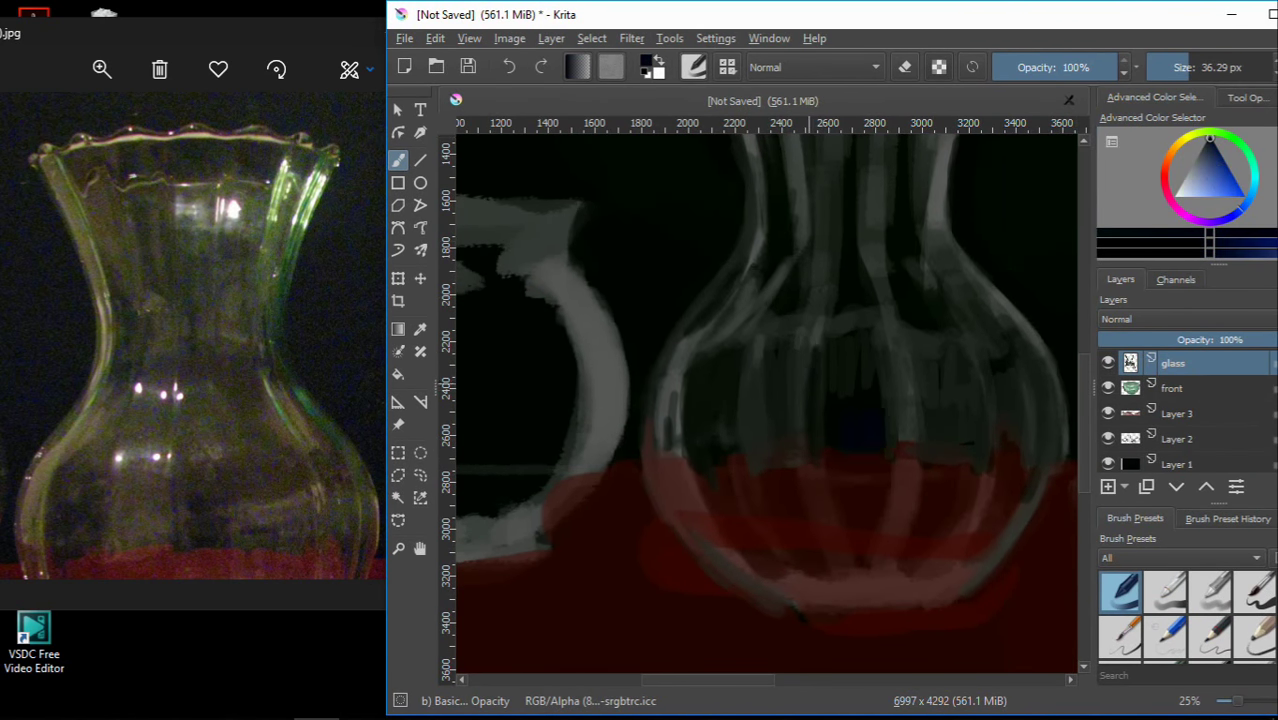
left_click_drag(818, 328, 811, 400)
mouse_move(810, 460)
left_mouse_down()
mouse_move(818, 330)
mouse_move(906, 425)
left_mouse_up()
left_click_drag(818, 300, 853, 337)
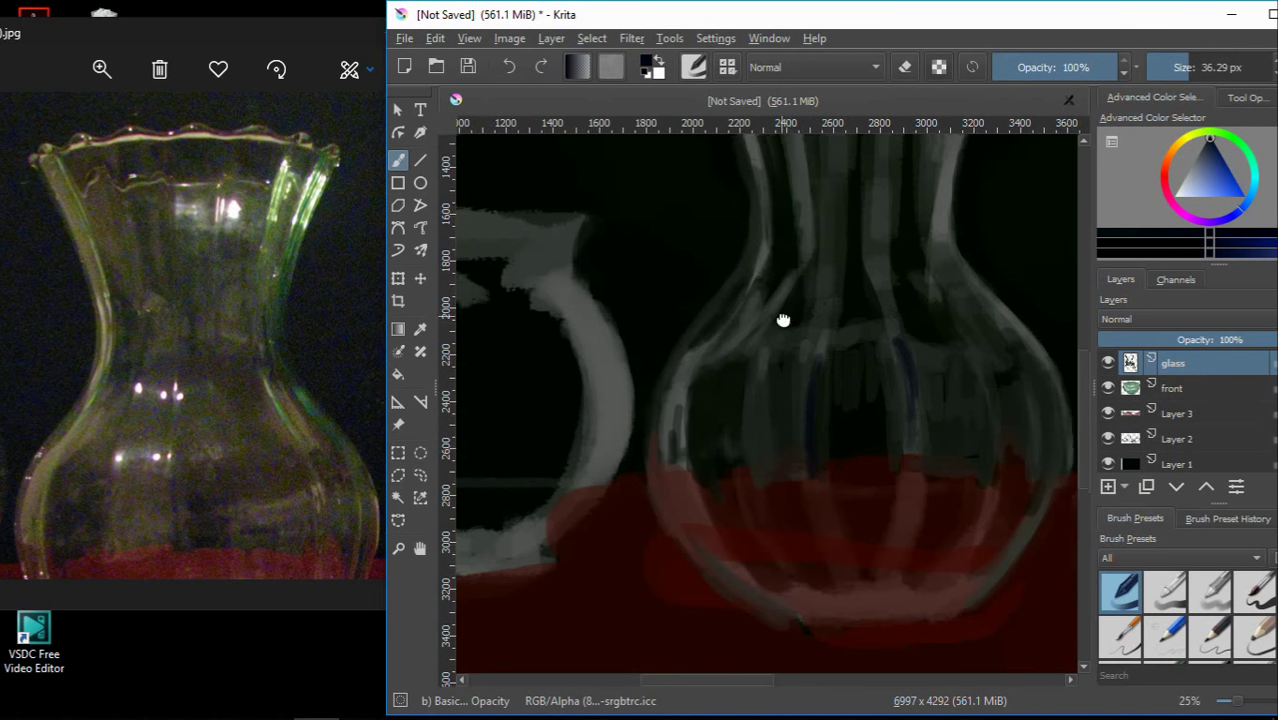
Paint a dark purple stroke on the vase's left side and a small blue accent
left_click(1205, 218)
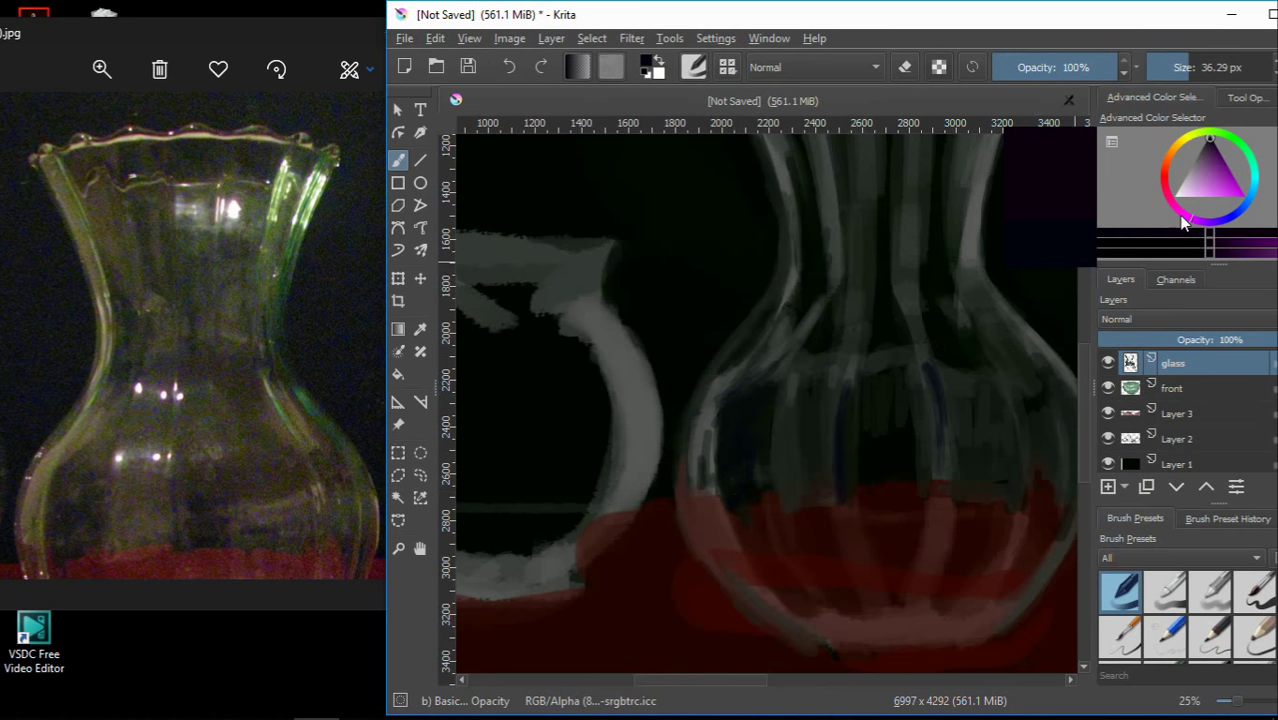
left_click_drag(716, 446, 721, 495)
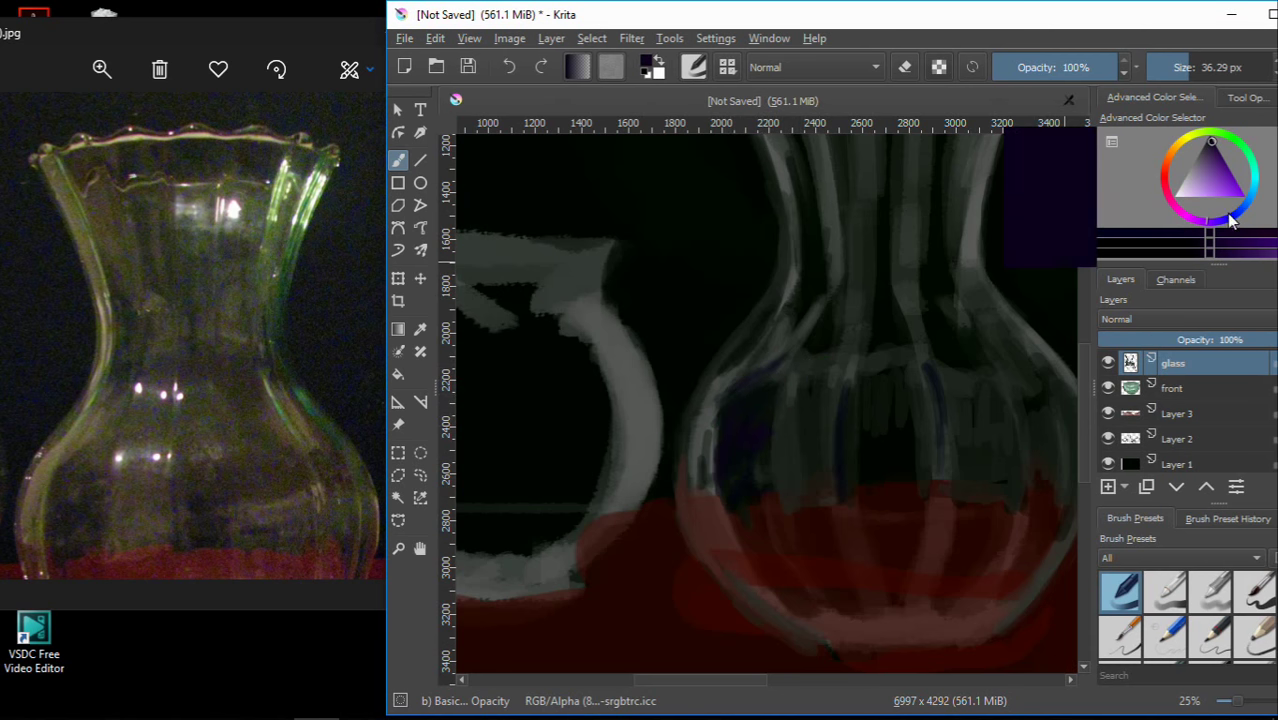
left_click(1221, 157)
left_click_drag(733, 376, 767, 356)
Sample the dark navy and extend it down the vase's left side, then pan toward the swan and bowl
left_click(815, 284, "ctrl")
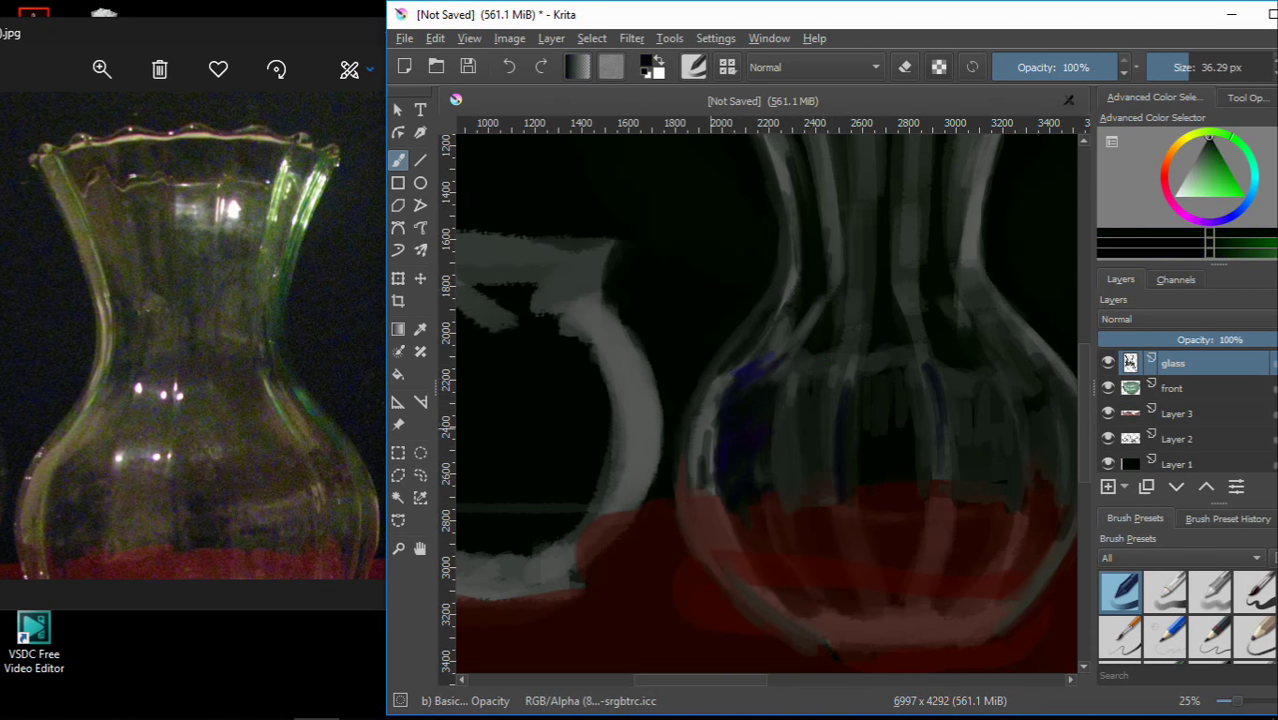
left_click(752, 479, "ctrl")
left_click(741, 480, "ctrl")
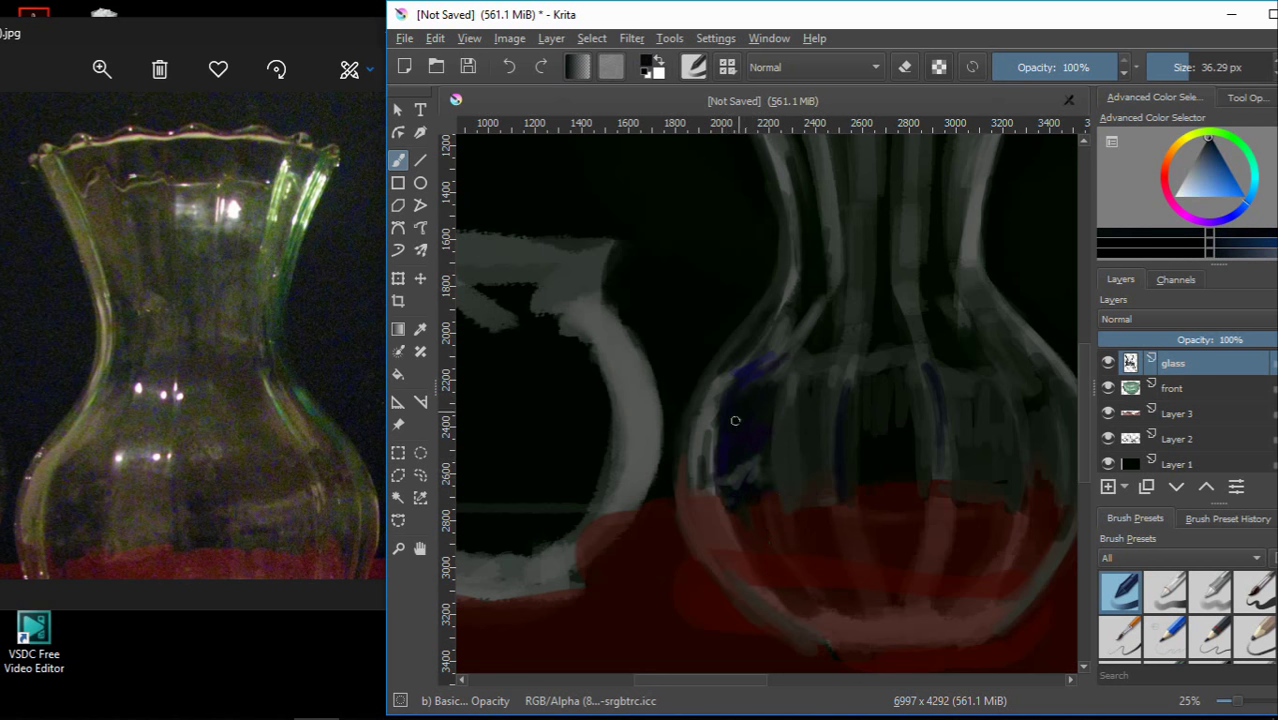
left_click_drag(735, 421, 727, 485)
left_click(681, 428, "ctrl")
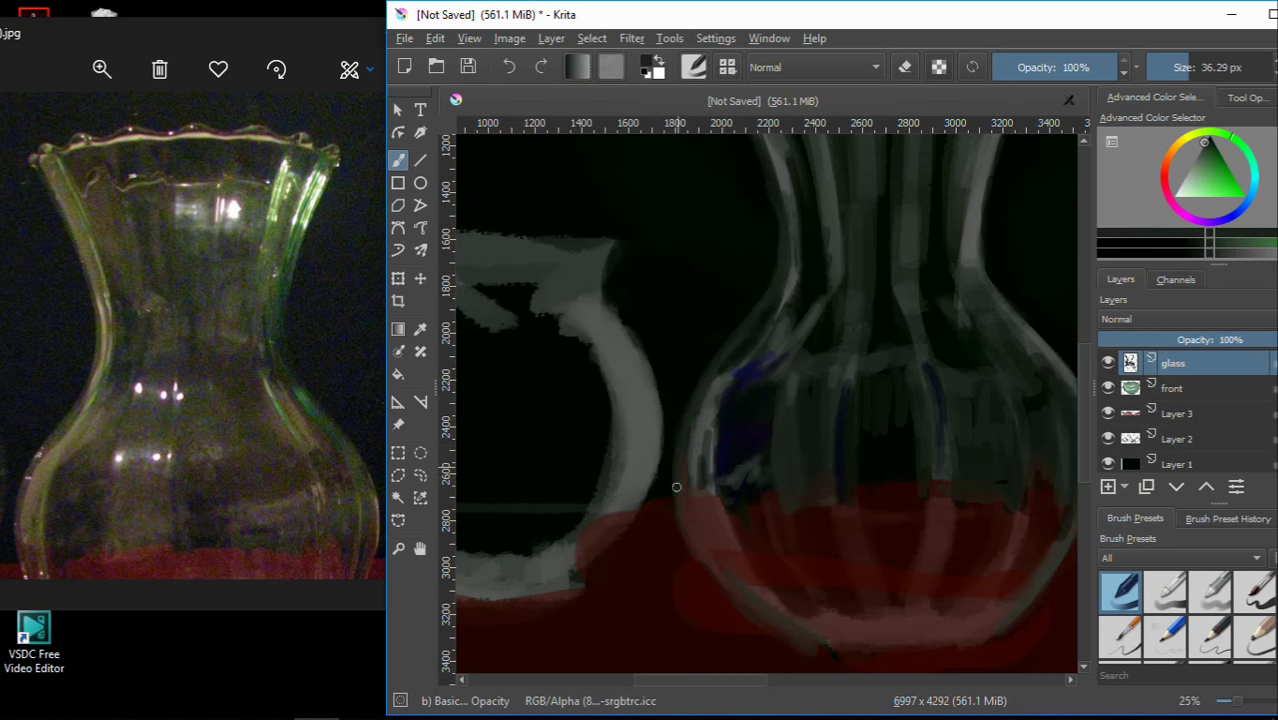
left_click_drag(699, 562, 670, 439)
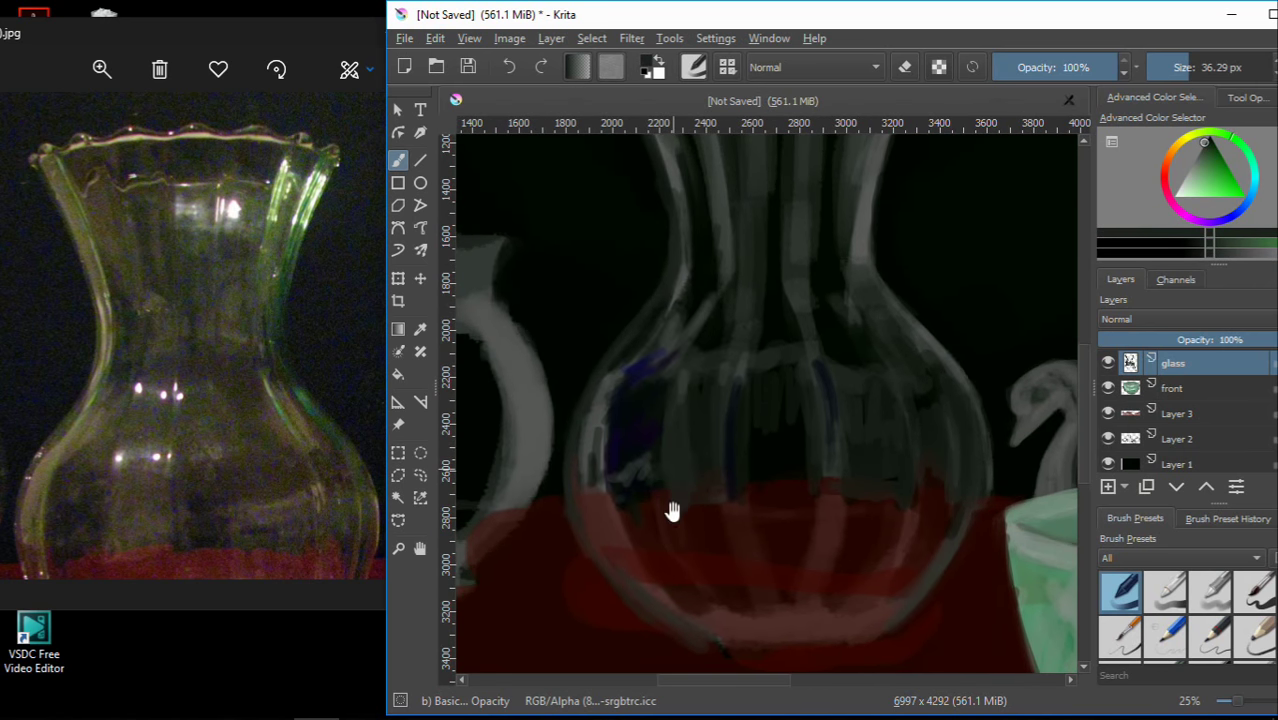
Enlarge the brush to about 70 px and test a dark navy dab on the vase, then undo it
left_click_drag(672, 511, 687, 474)
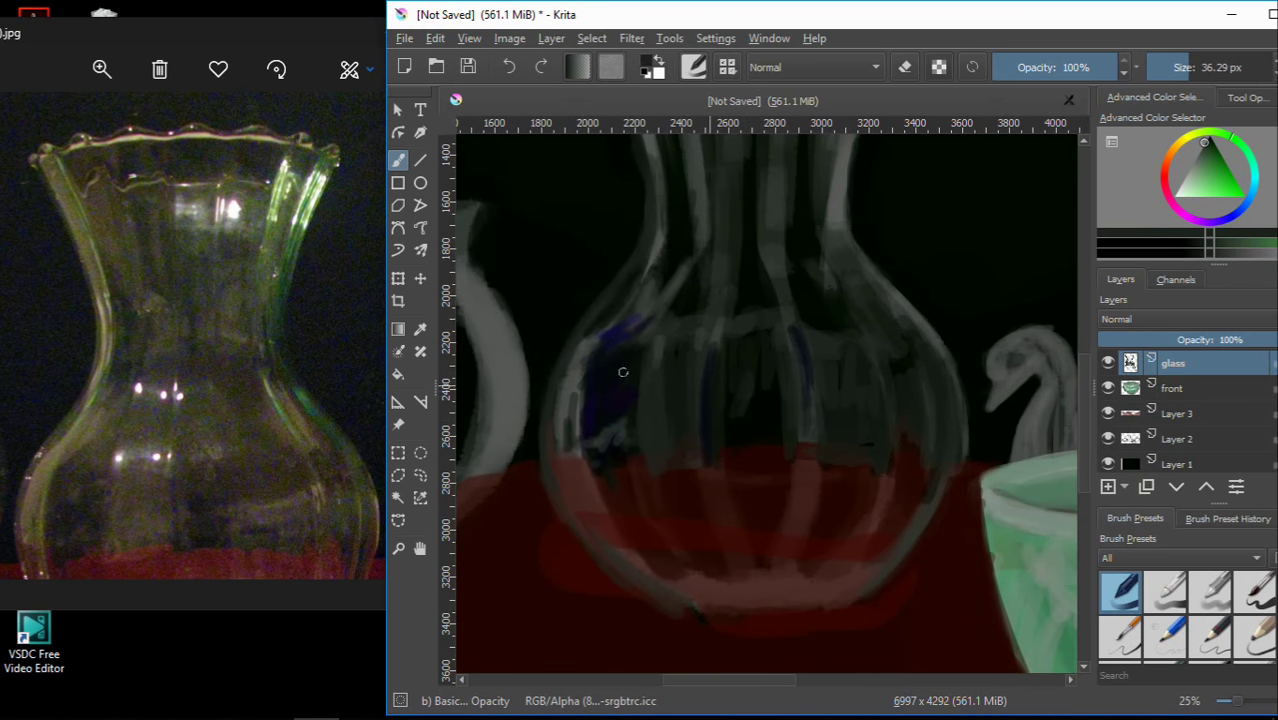
left_click(622, 372, "ctrl")
key("bracketright")
key("bracketright")
key("bracketright")
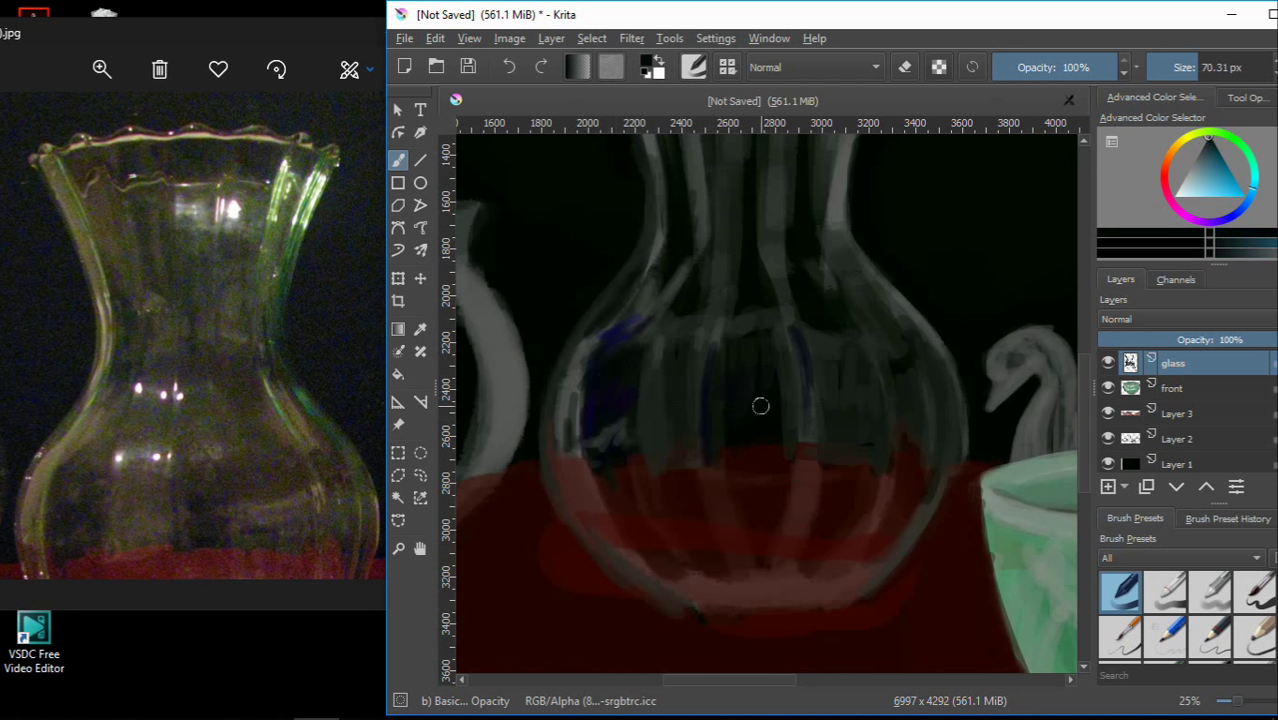
left_click(760, 405, "ctrl")
left_click(828, 430)
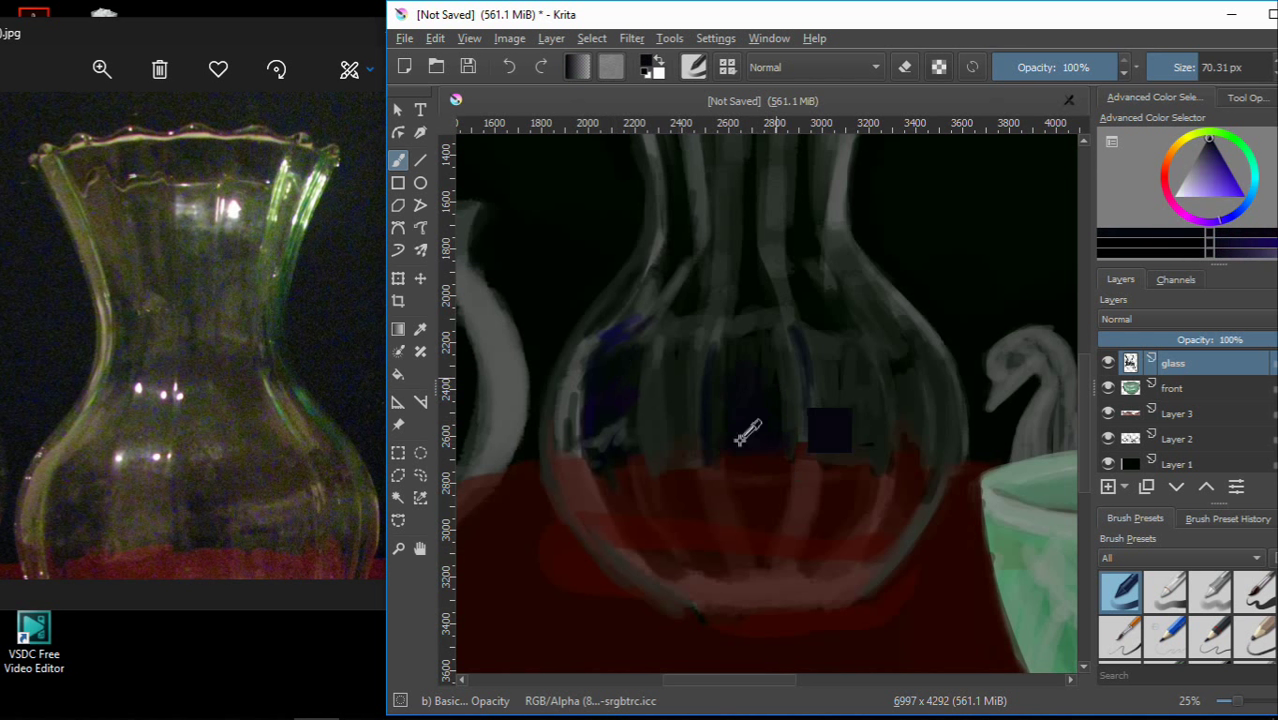
key("ctrl+z")
Sample greens and blues from the vase and undo two trial dark blue strokes
left_click(752, 438, "ctrl")
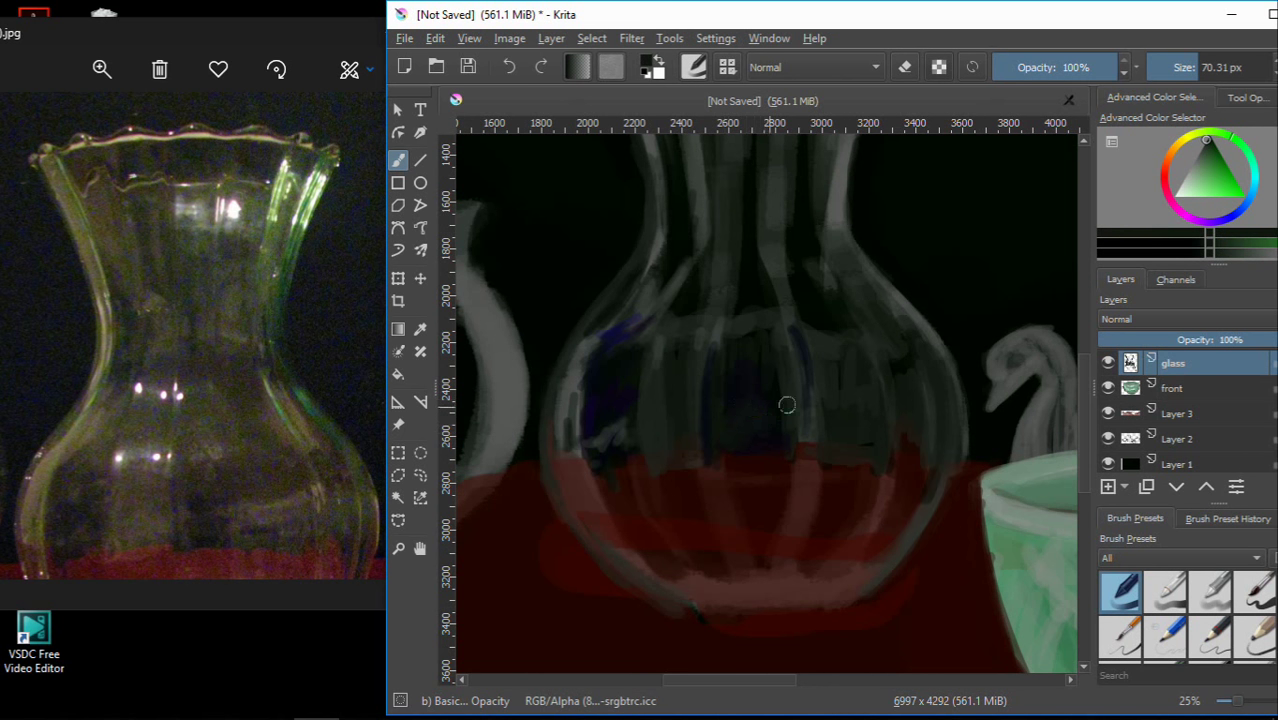
left_click(744, 432, "ctrl")
left_click_drag(739, 405, 725, 428)
left_click(714, 404, "ctrl")
key("ctrl+z")
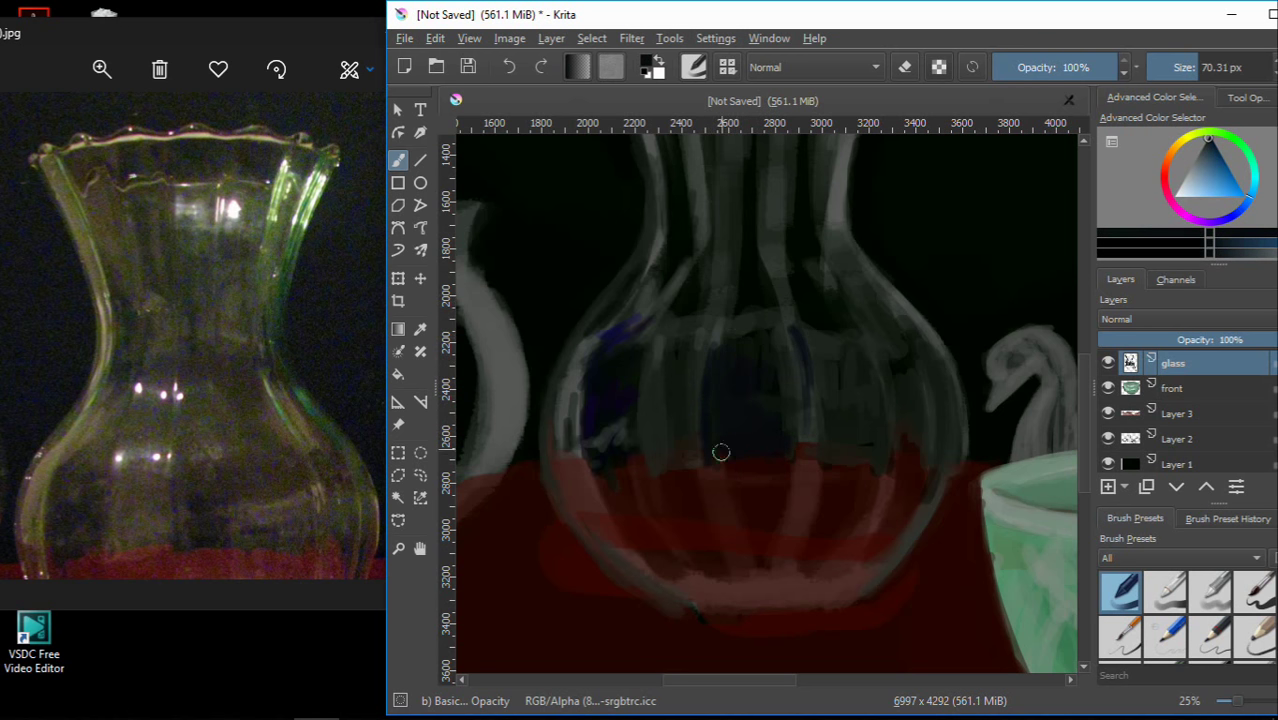
left_click(720, 452, "ctrl")
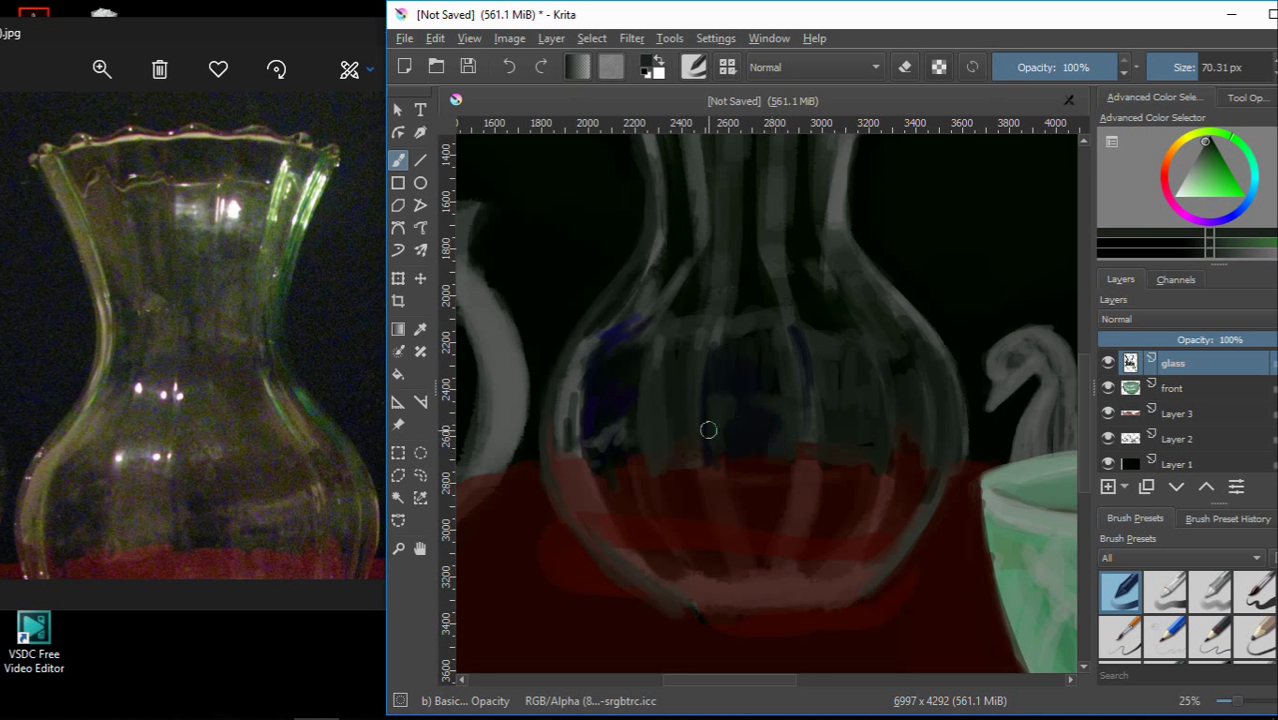
left_click(745, 405, "ctrl")
left_click_drag(742, 427, 785, 446)
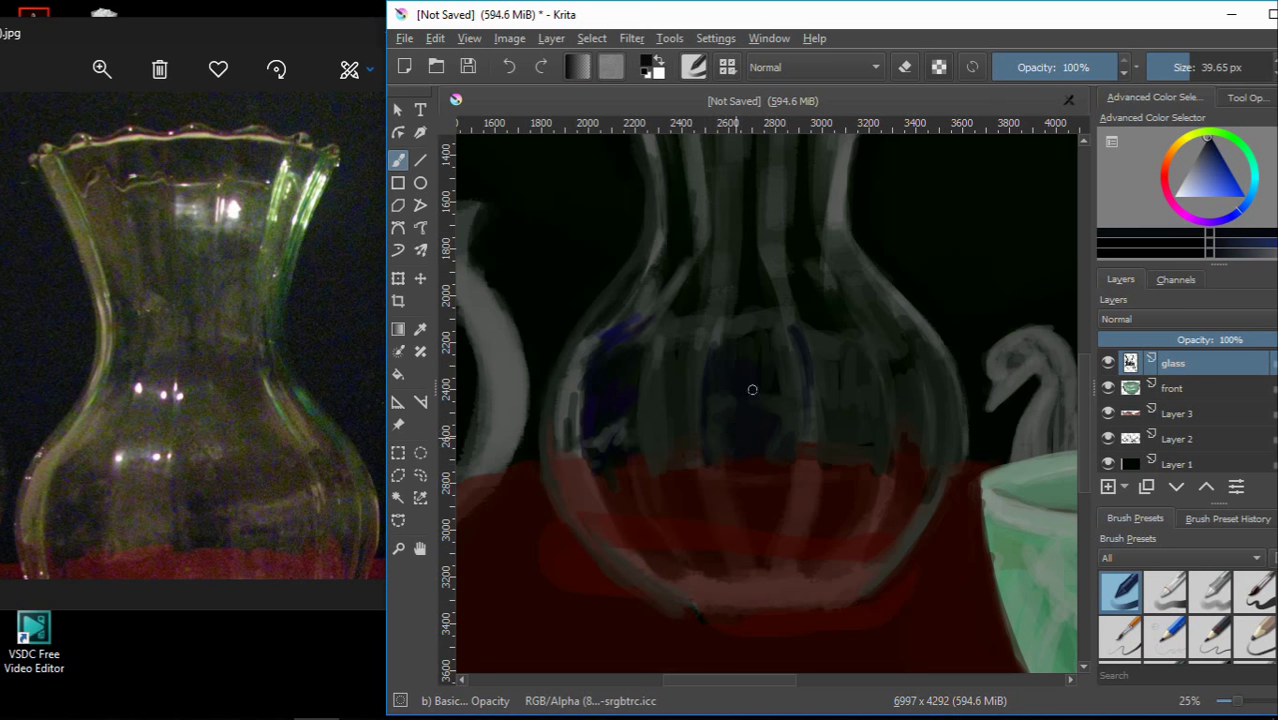
key("ctrl+z")
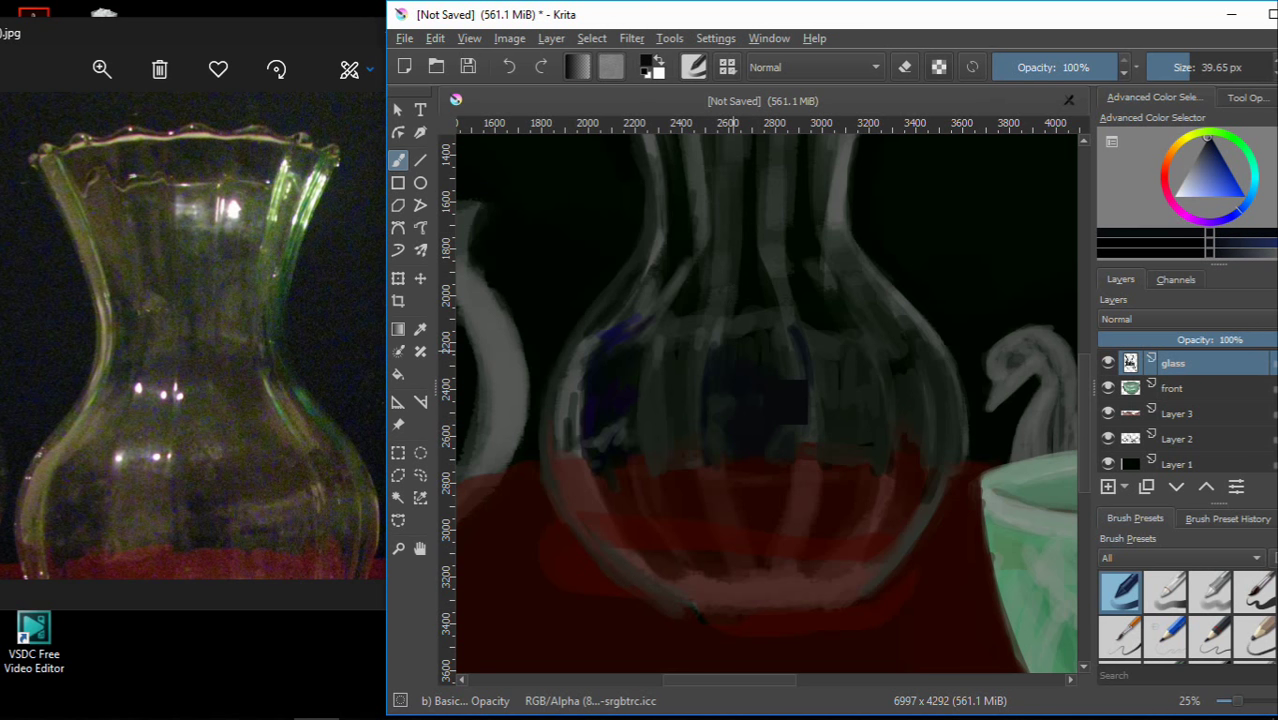
Undo two more faint trial strokes inside the vase and pick purple
left_click(746, 351, "ctrl")
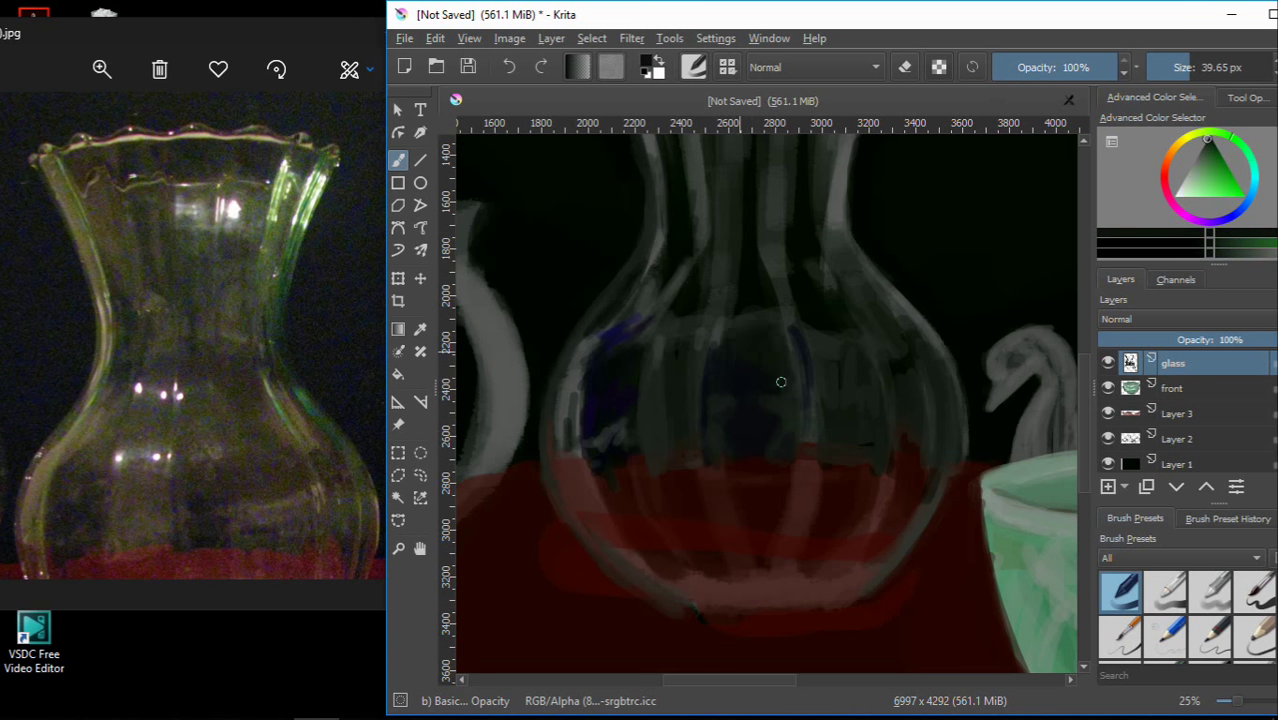
left_click_drag(799, 394, 762, 366)
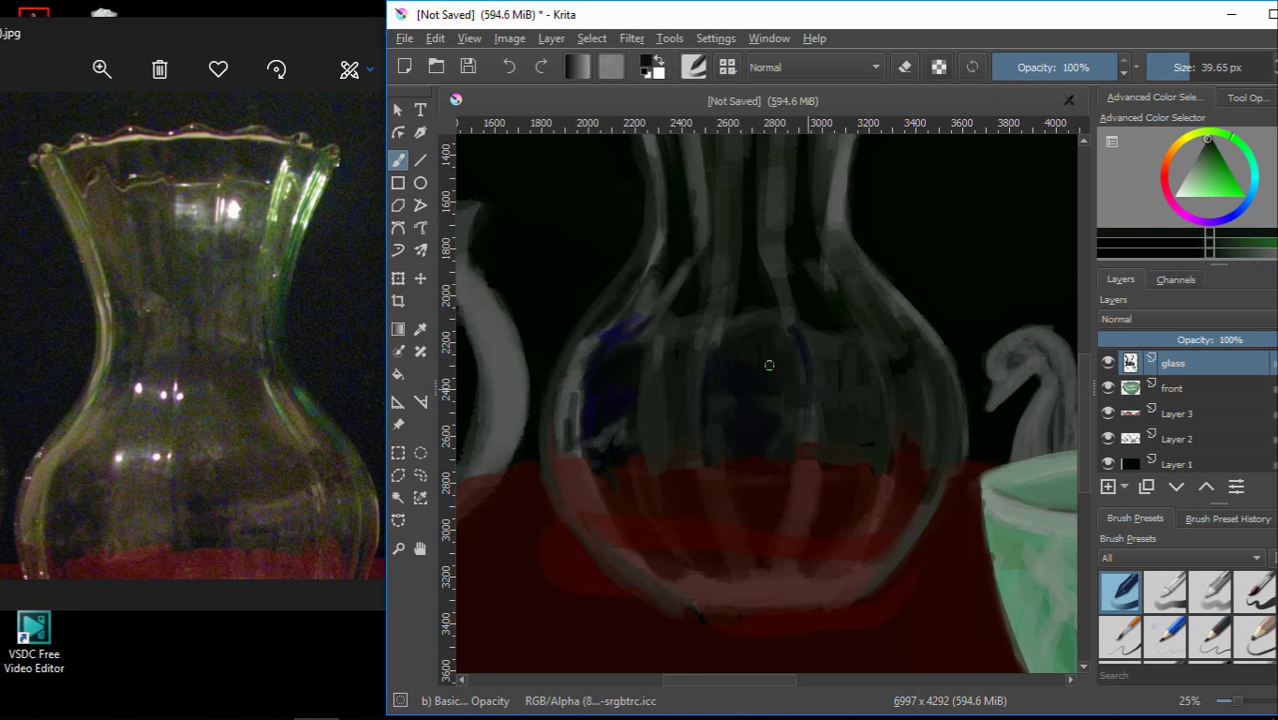
key("ctrl+z")
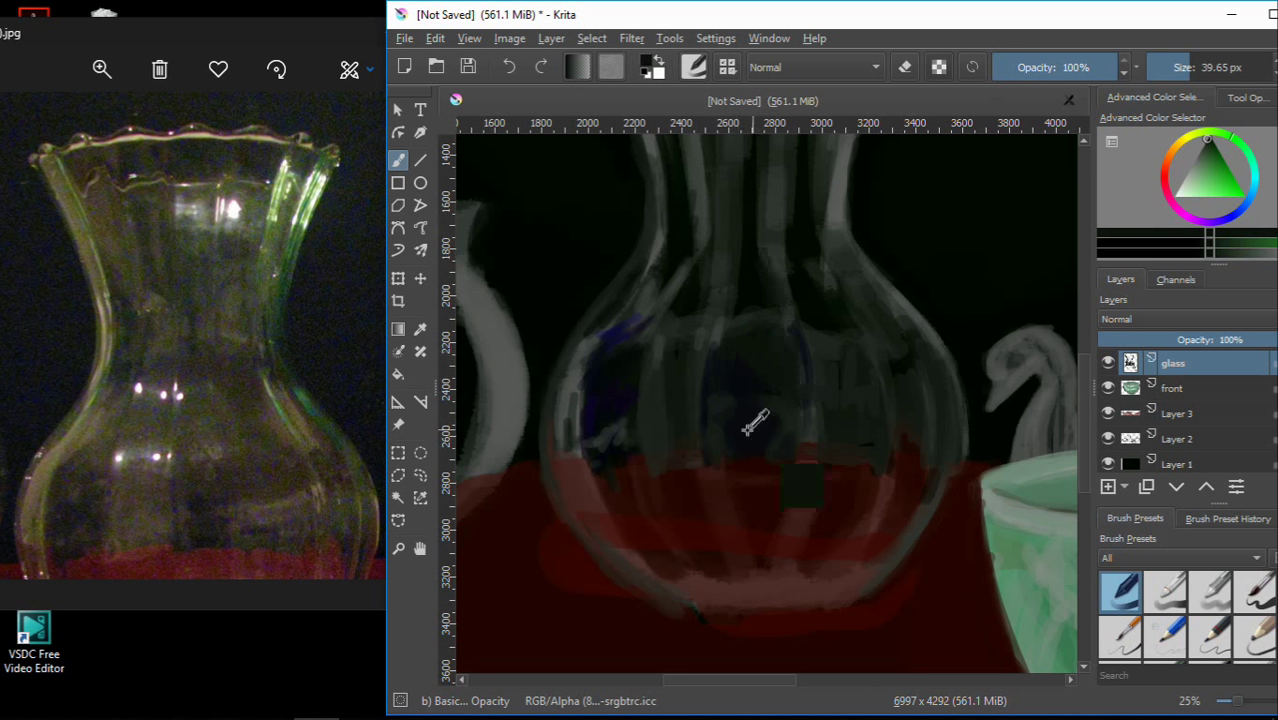
left_click(831, 420, "ctrl")
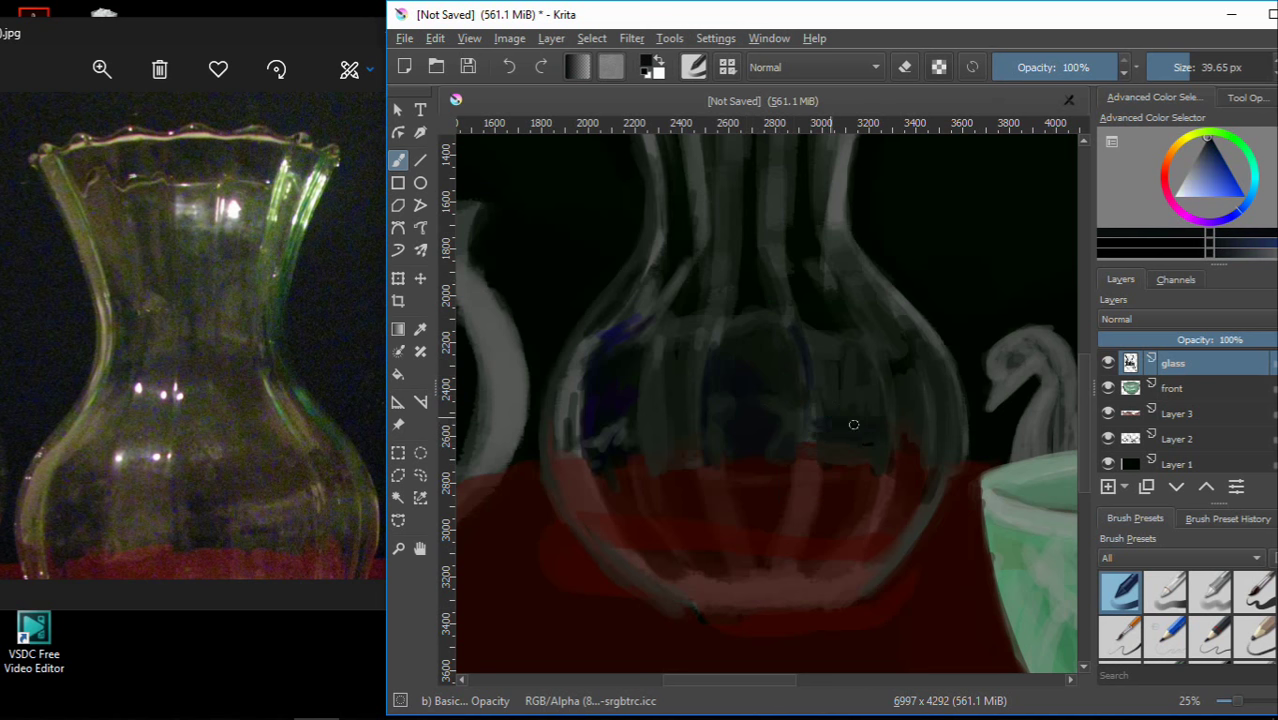
left_click_drag(825, 381, 844, 370)
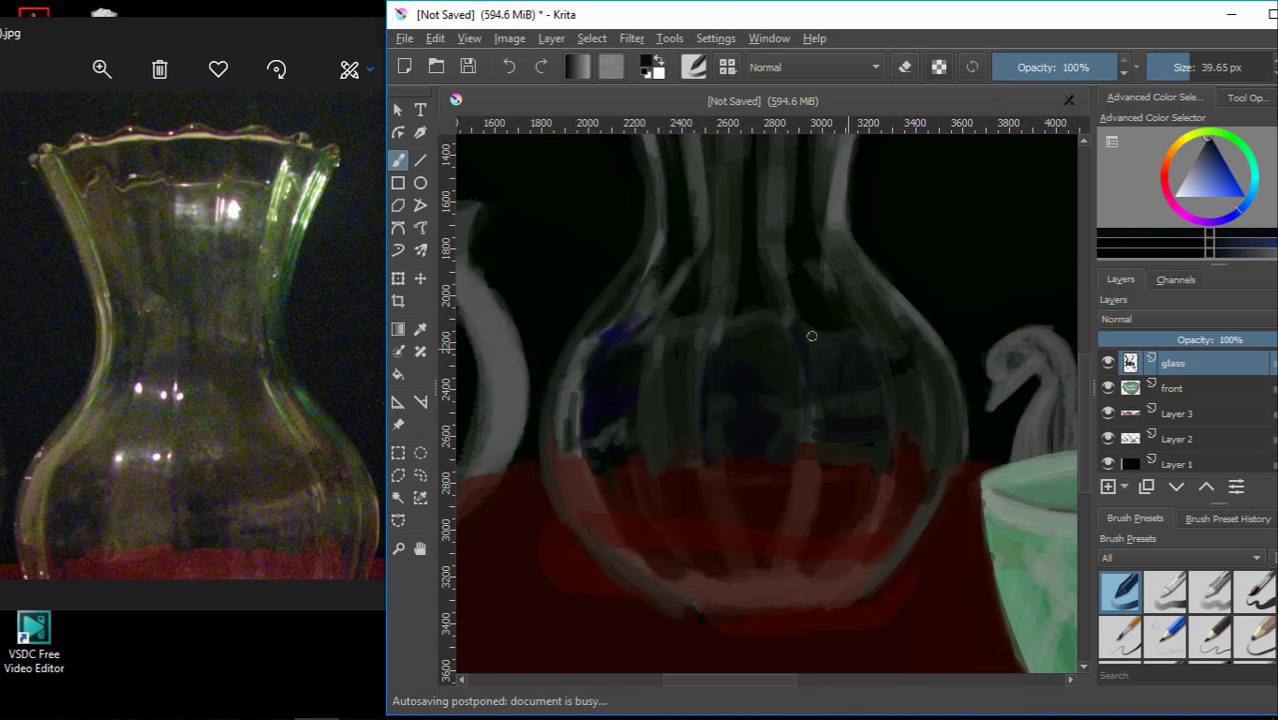
key("ctrl+z")
left_click(664, 378, "ctrl")
Paint purple vertical strokes inside the vase bulb, with grey-green over the lower one
left_click(647, 383, "ctrl")
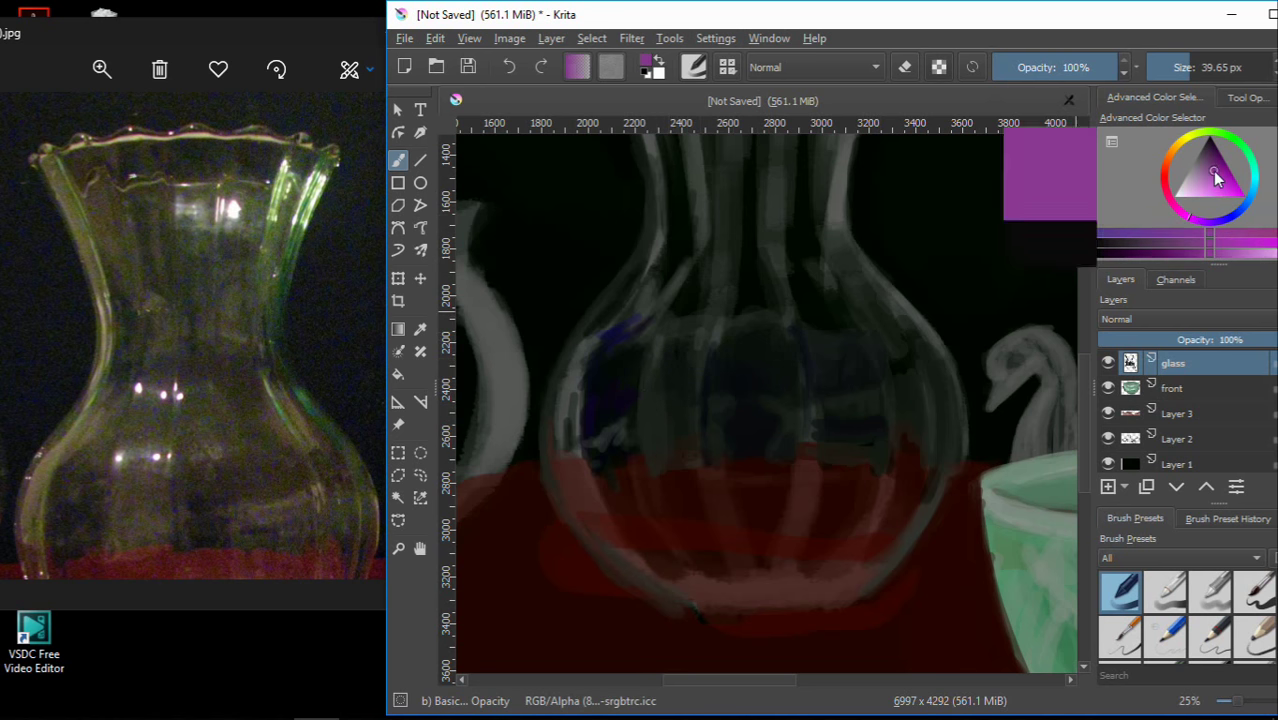
left_click_drag(647, 383, 685, 400)
key("ctrl+z")
left_click_drag(674, 340, 672, 402)
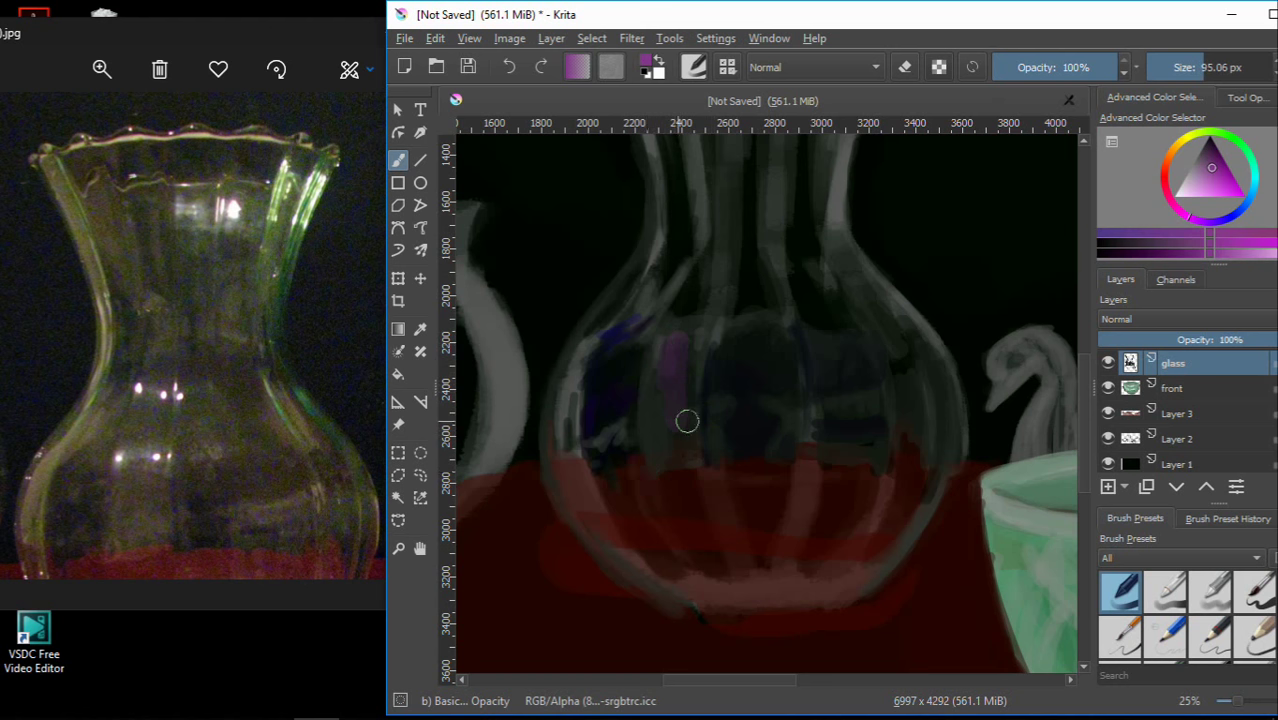
left_click(668, 392, "ctrl")
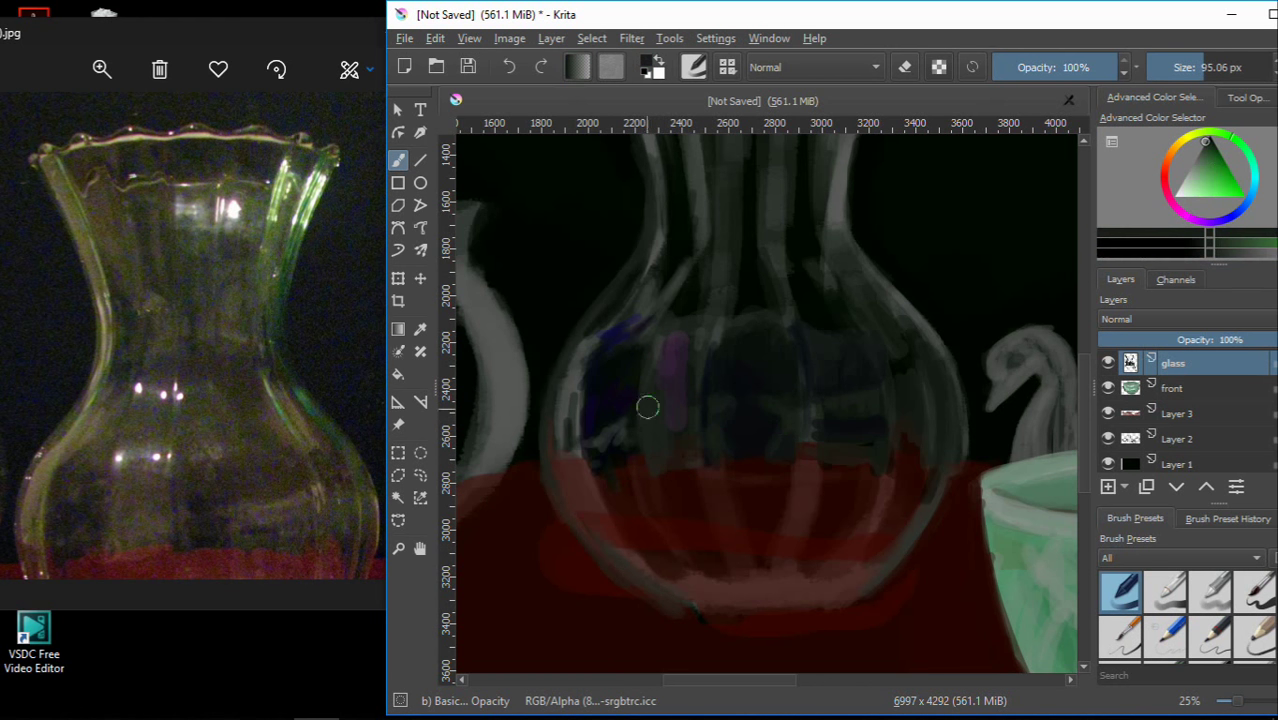
left_click_drag(647, 405, 681, 427)
left_click(668, 352, "ctrl")
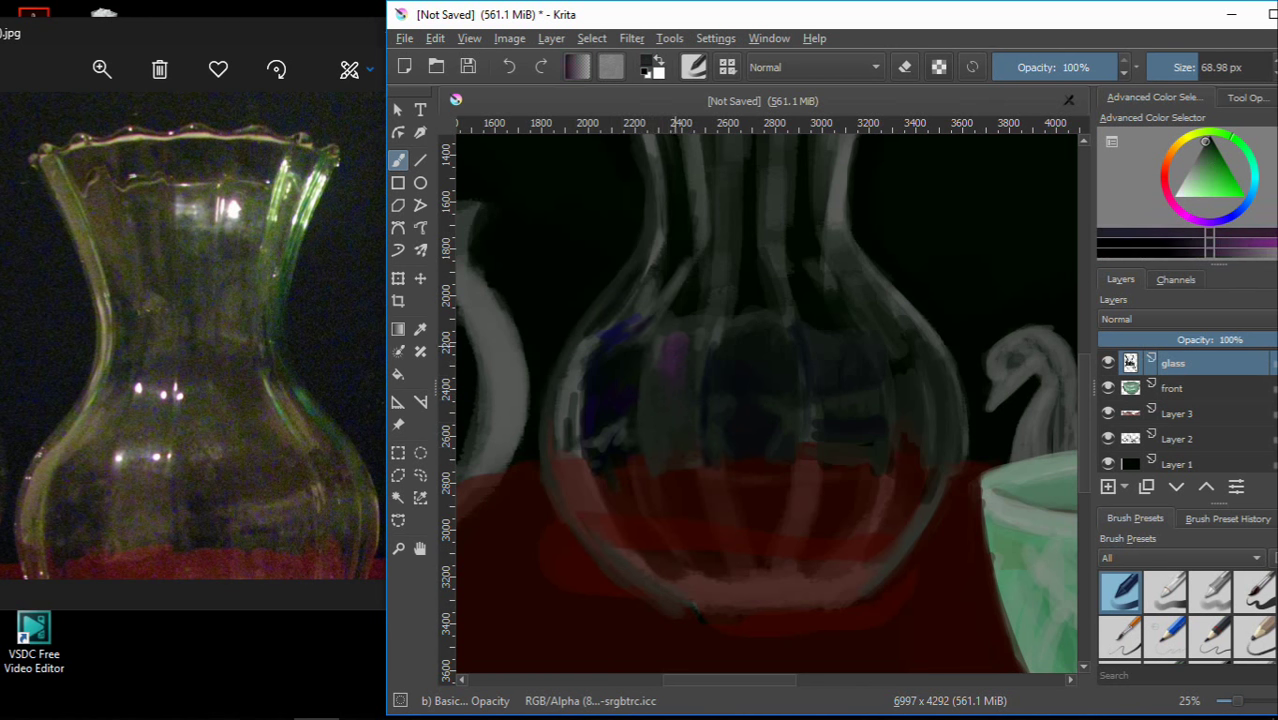
left_click_drag(655, 350, 679, 417)
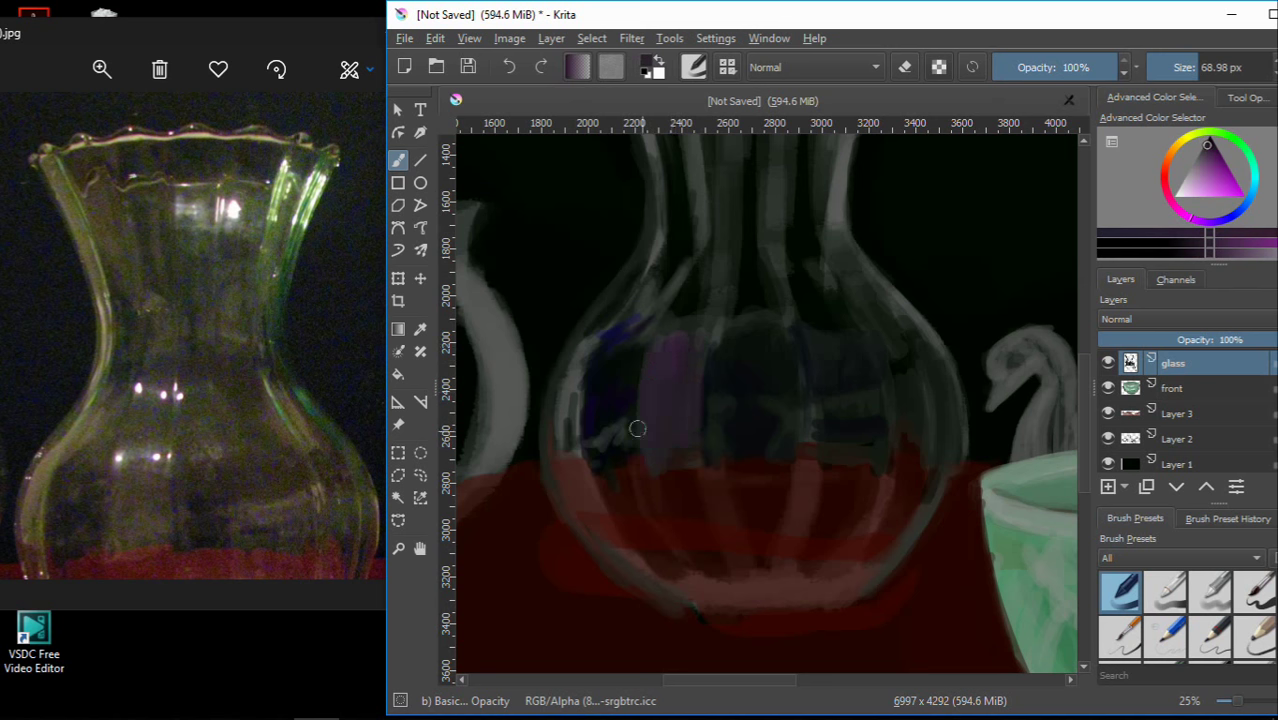
Shrink the brush to about 36 px and choose a pale grey-green colour
left_click(637, 428, "ctrl")
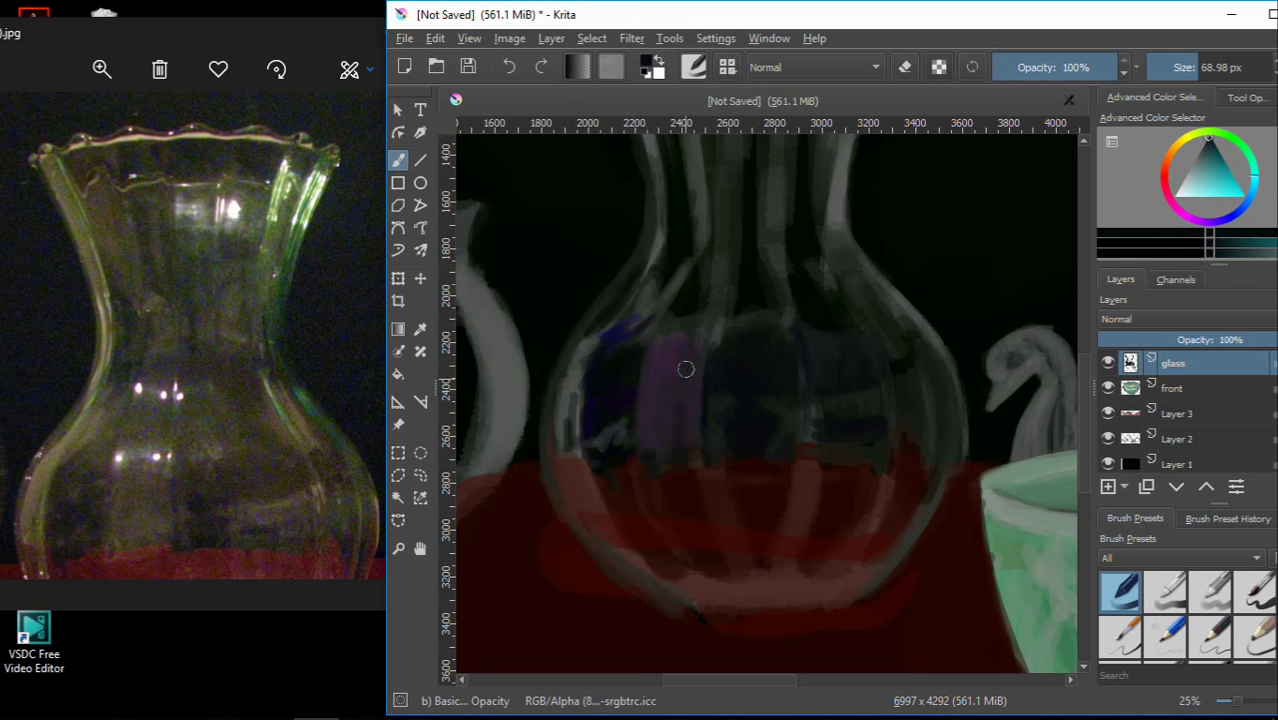
left_click(642, 422, "ctrl")
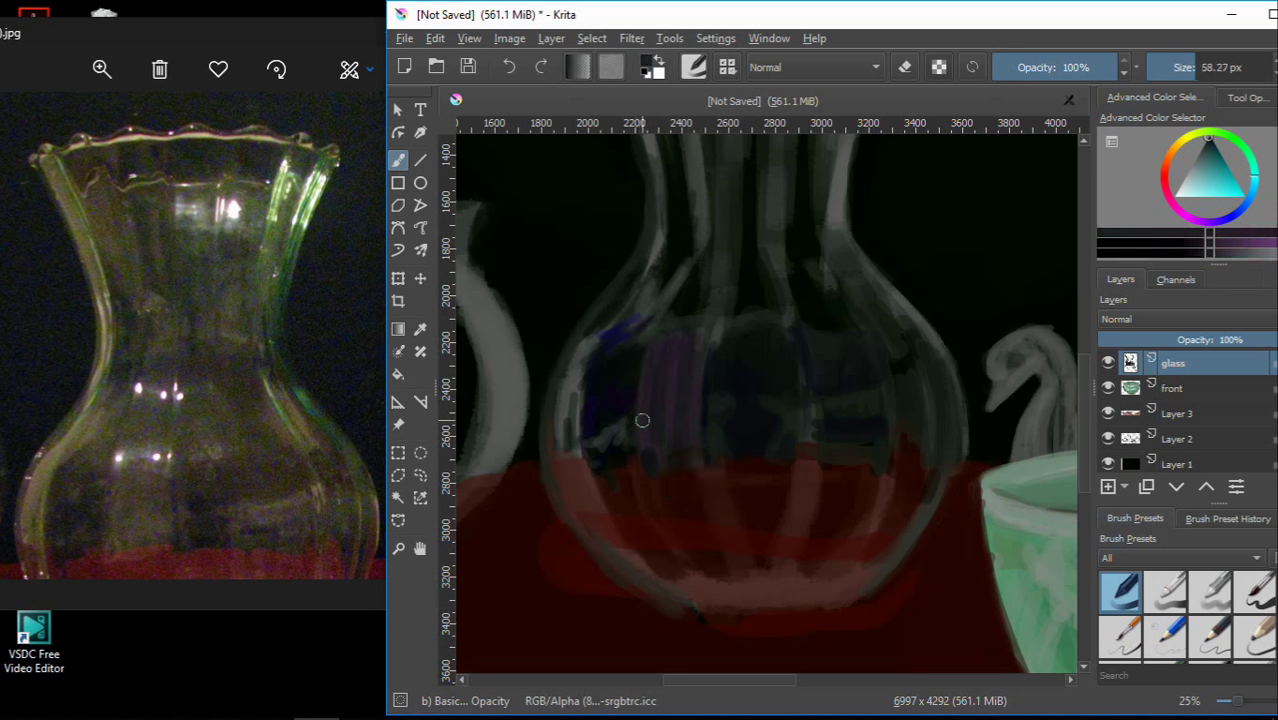
key("bracketleft")
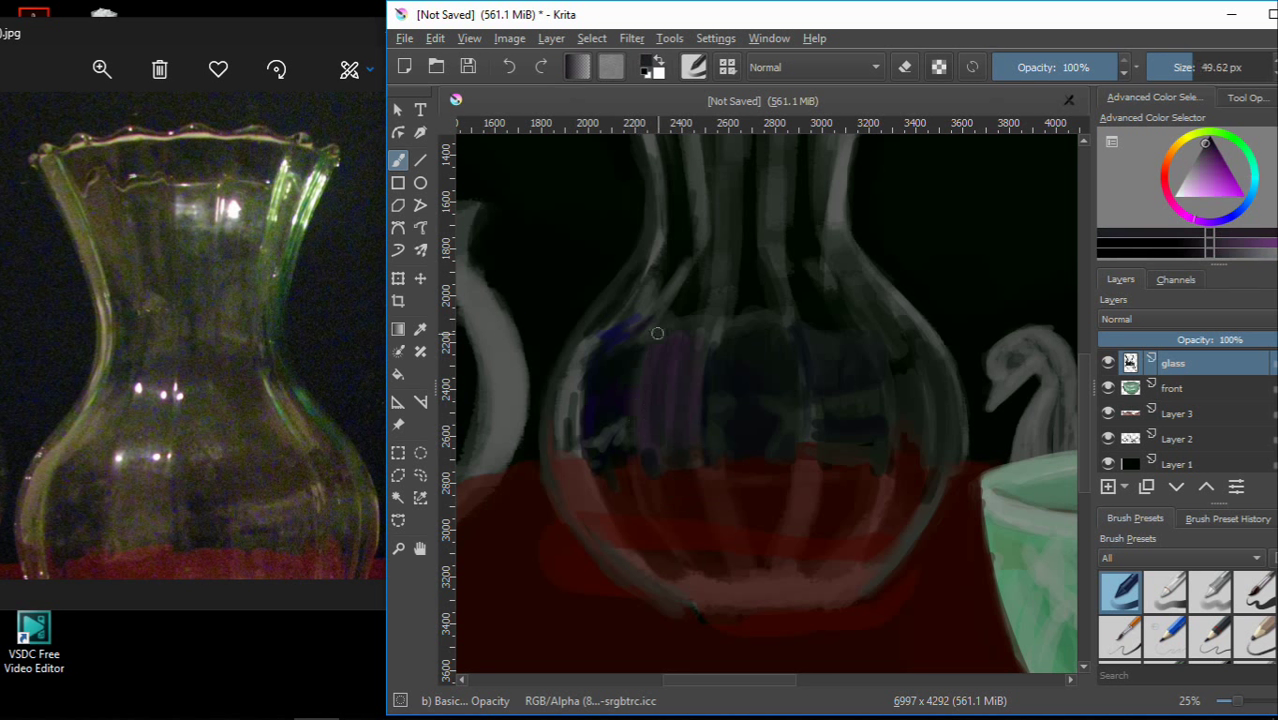
left_click(695, 388, "ctrl")
key("bracketleft")
key("bracketleft")
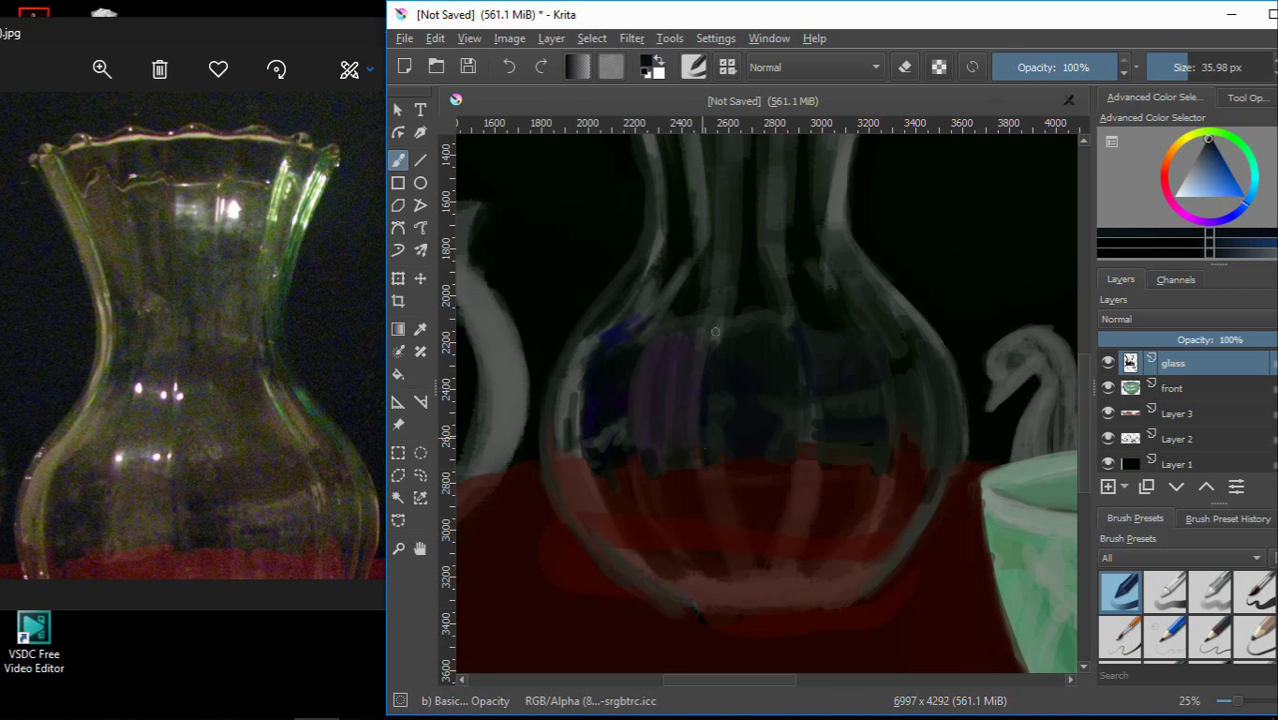
left_click(716, 344, "ctrl")
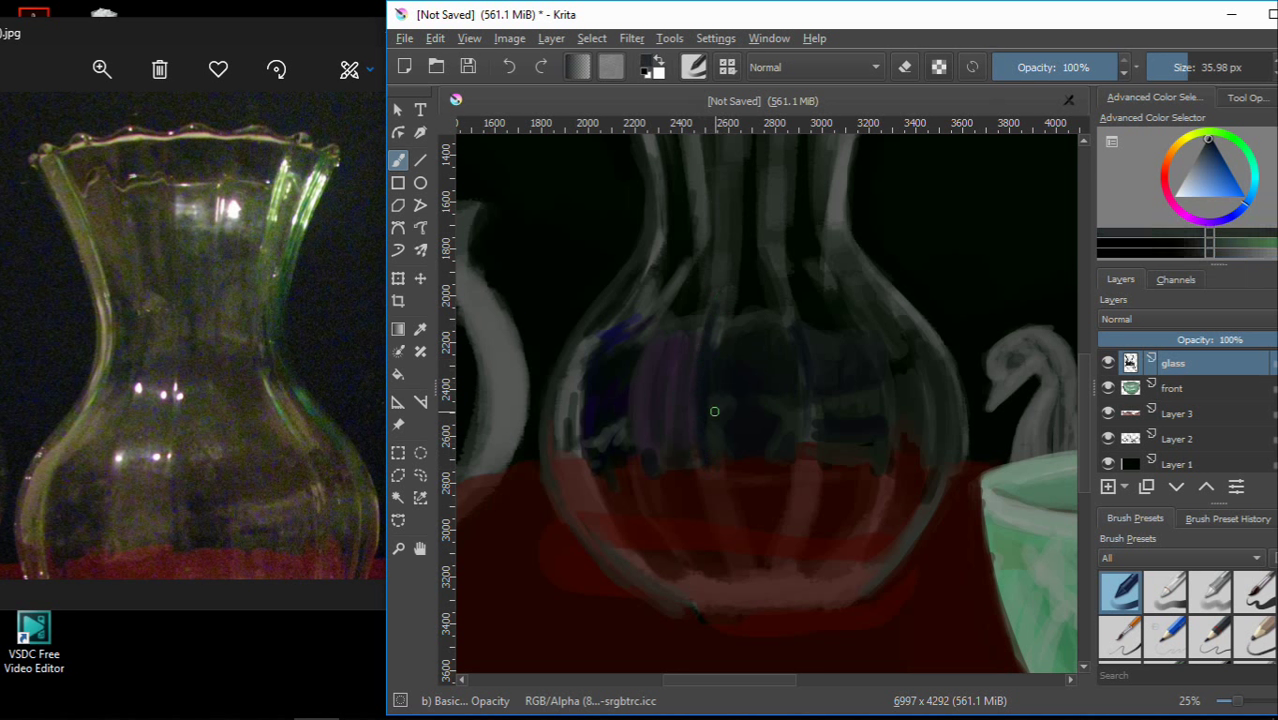
left_click(731, 360, "ctrl")
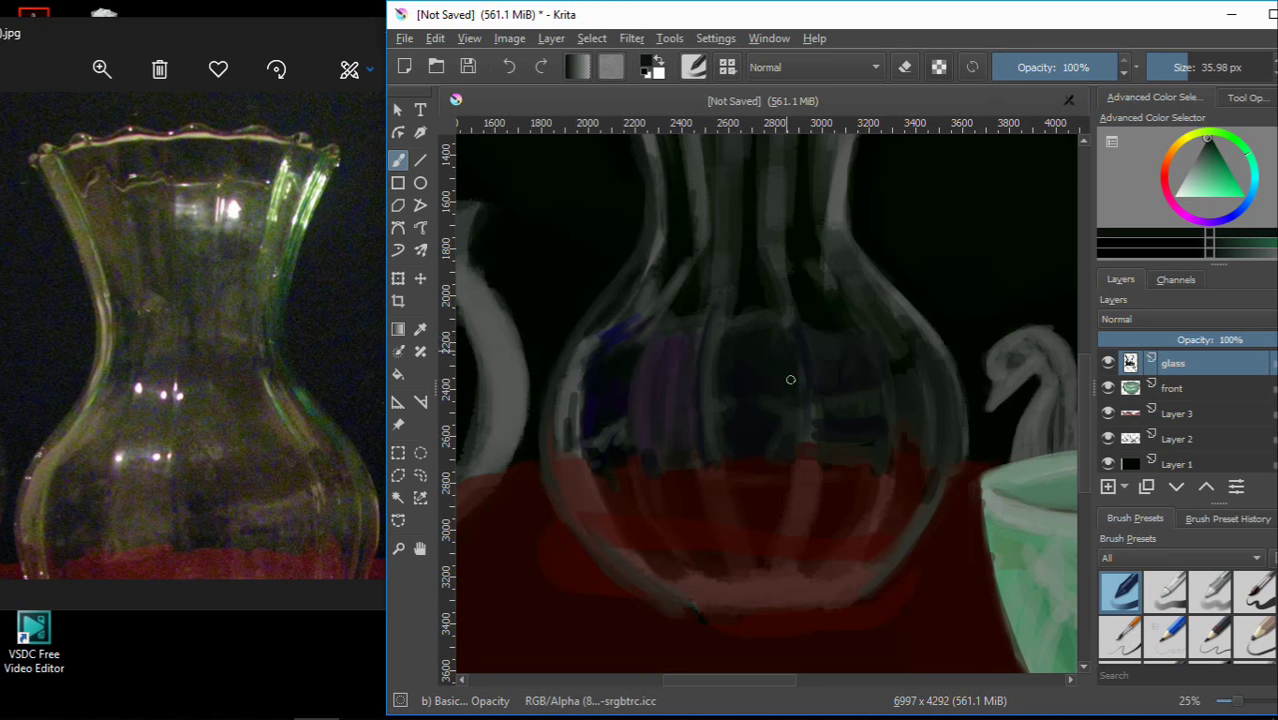
left_click(787, 312, "ctrl")
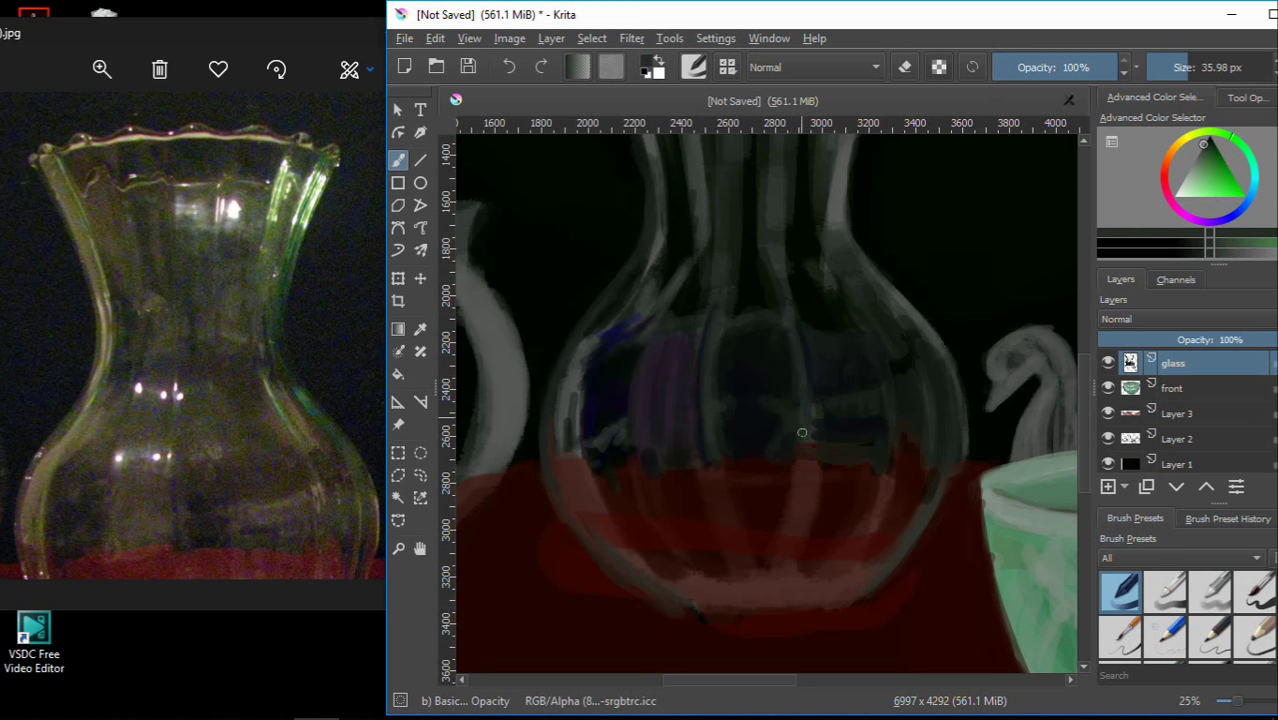
With a 62 px brush, paint a faint purple tone on the vase neck
scroll(685, 411, "down", 2, "ctrl")
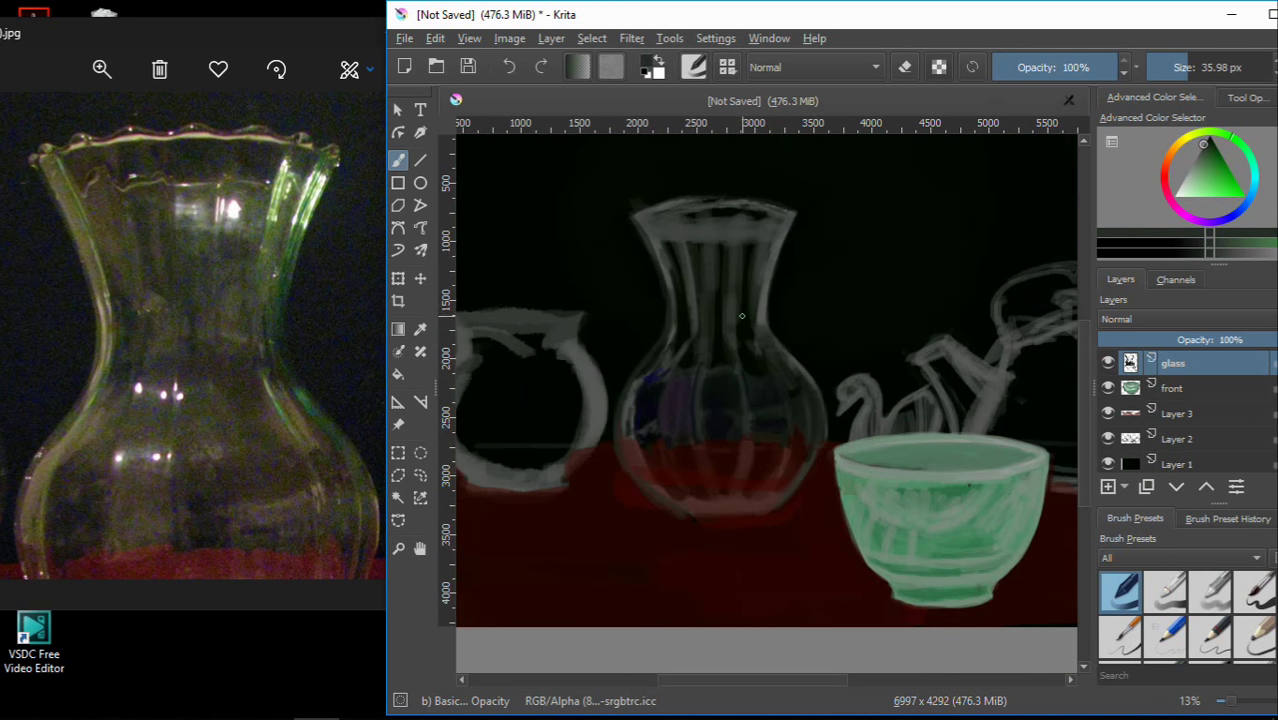
scroll(749, 372, "up", 2, "ctrl")
left_click_drag(750, 419, 762, 434, "shift")
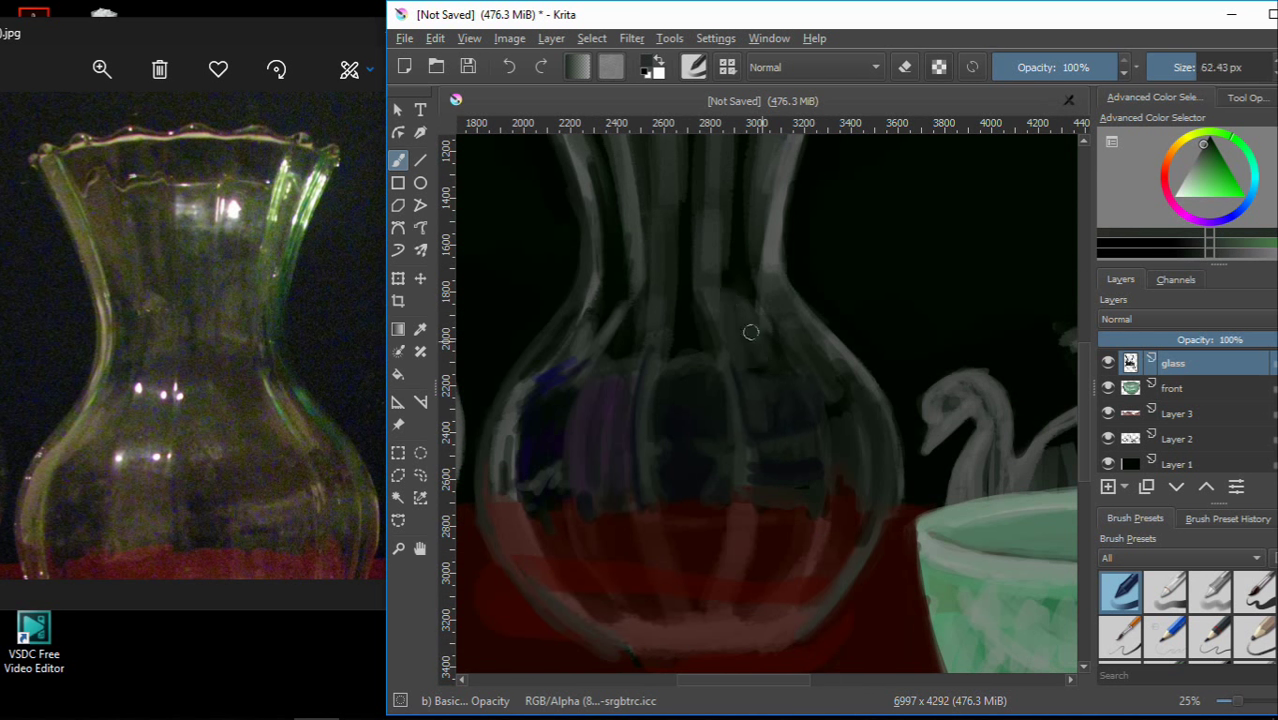
left_click(650, 414, "ctrl")
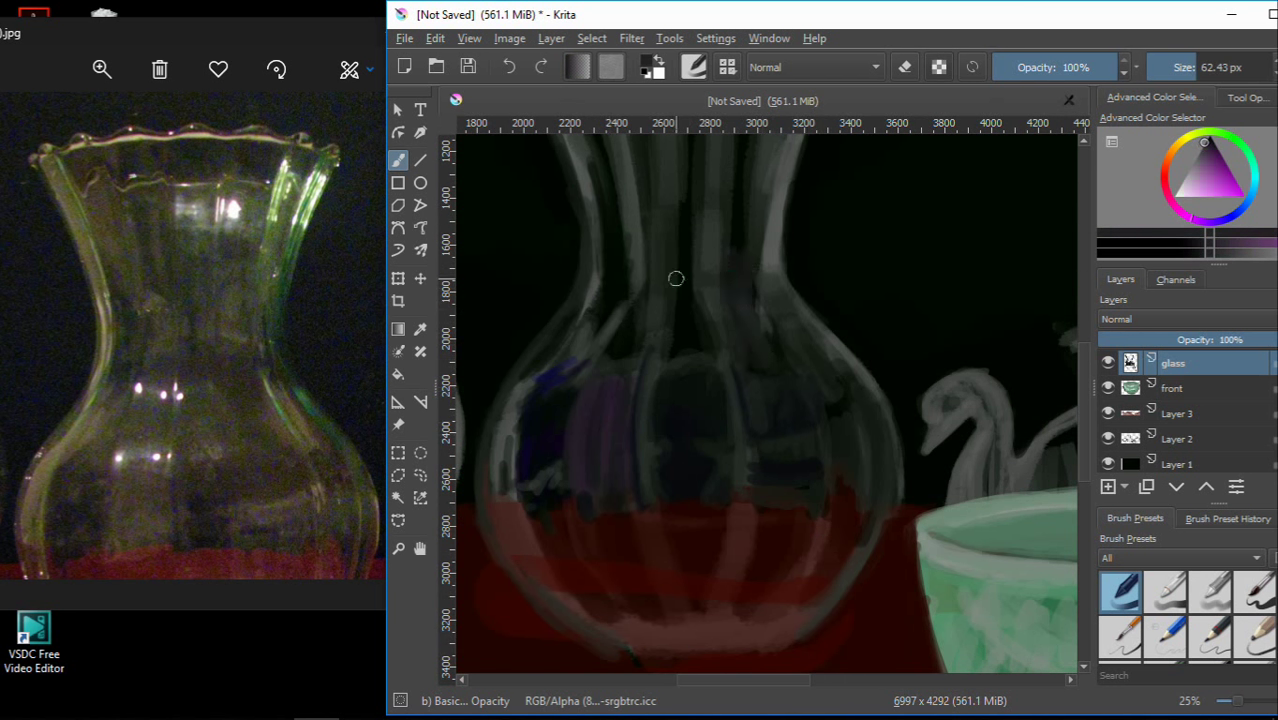
left_click_drag(627, 285, 616, 226)
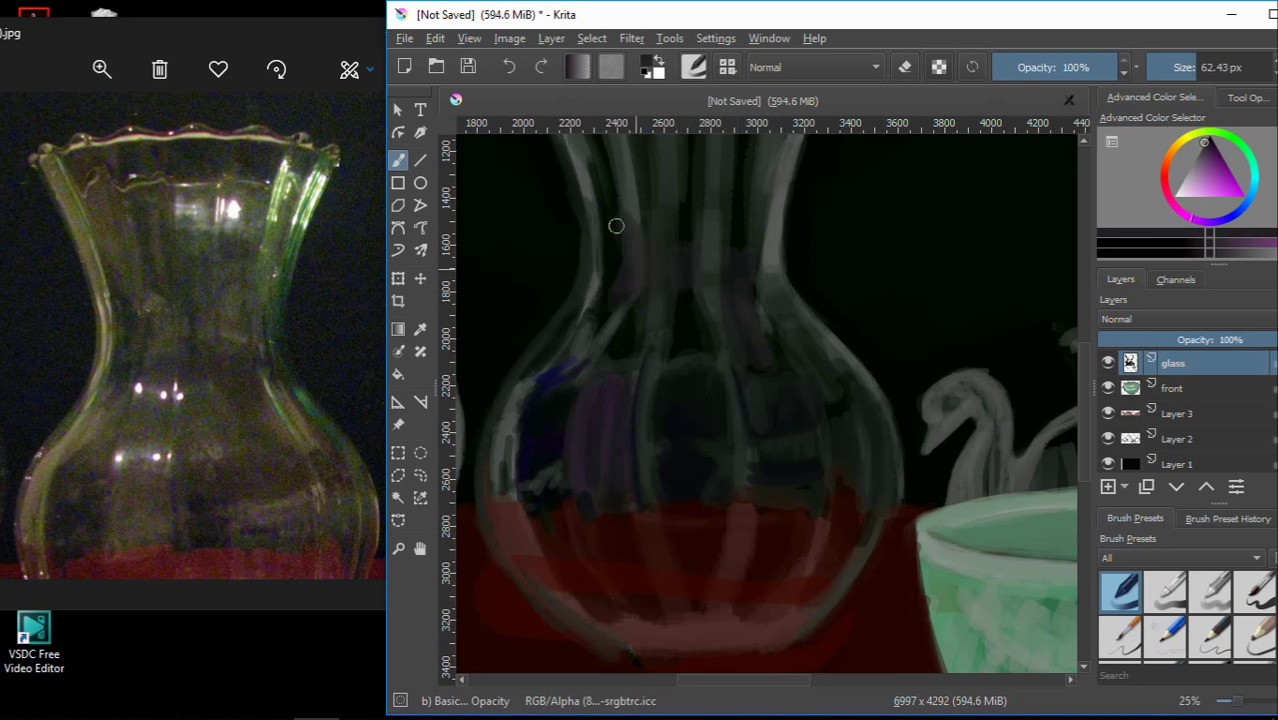
Shrink the brush to about 32 px and pick a pale grey-green highlight colour
scroll(745, 300, "up", 2)
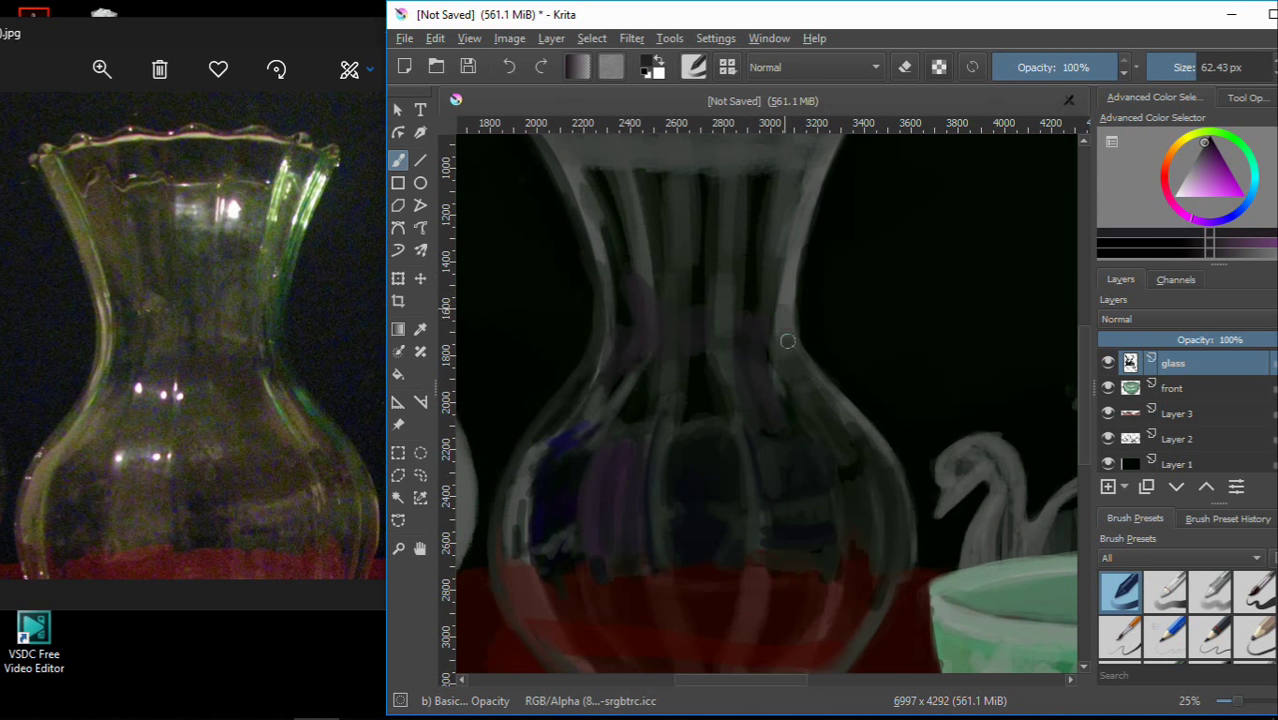
scroll(800, 346, "down", 2)
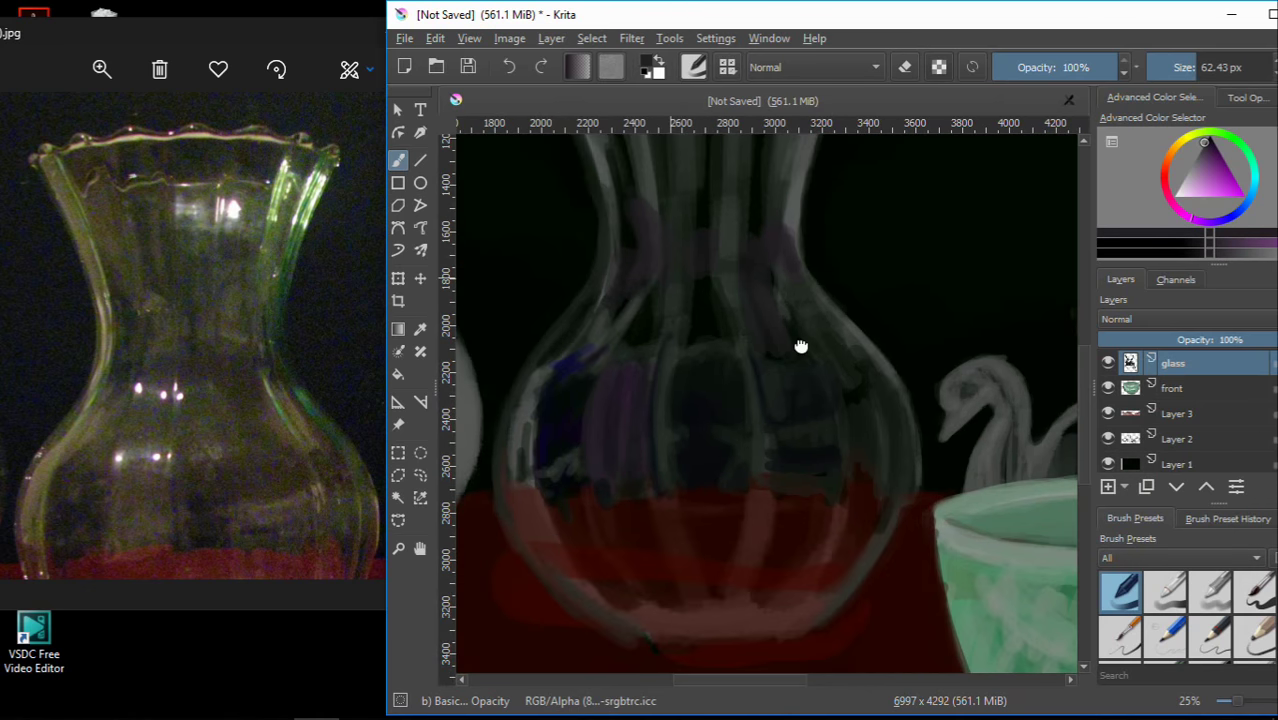
left_click_drag(800, 346, 764, 324)
left_click(793, 434, "ctrl")
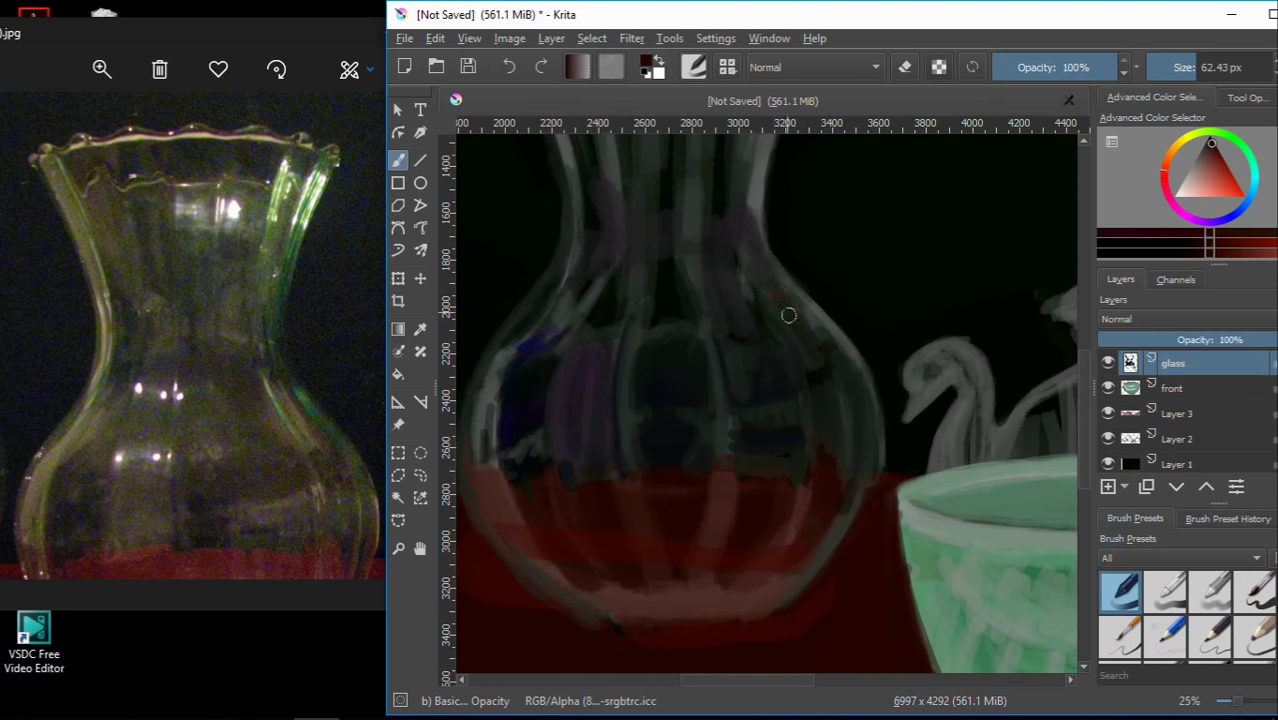
left_click(828, 344, "ctrl")
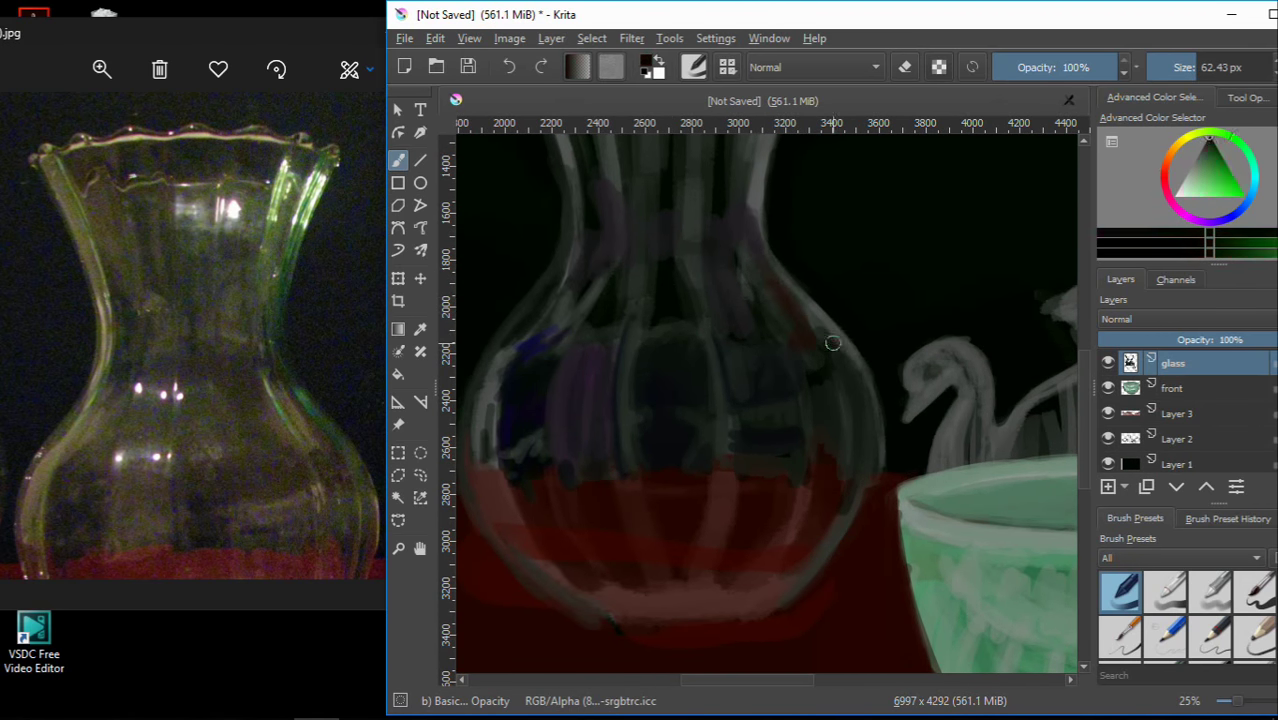
left_click(564, 480)
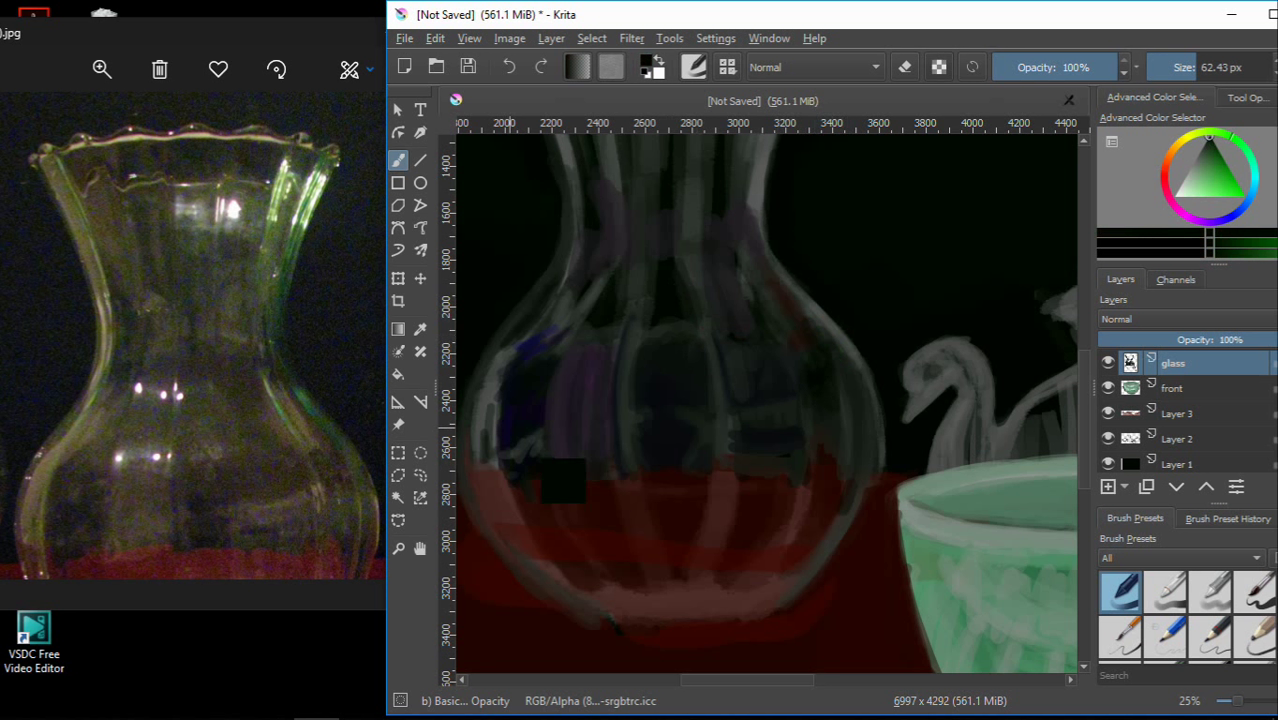
left_click(840, 470, "ctrl")
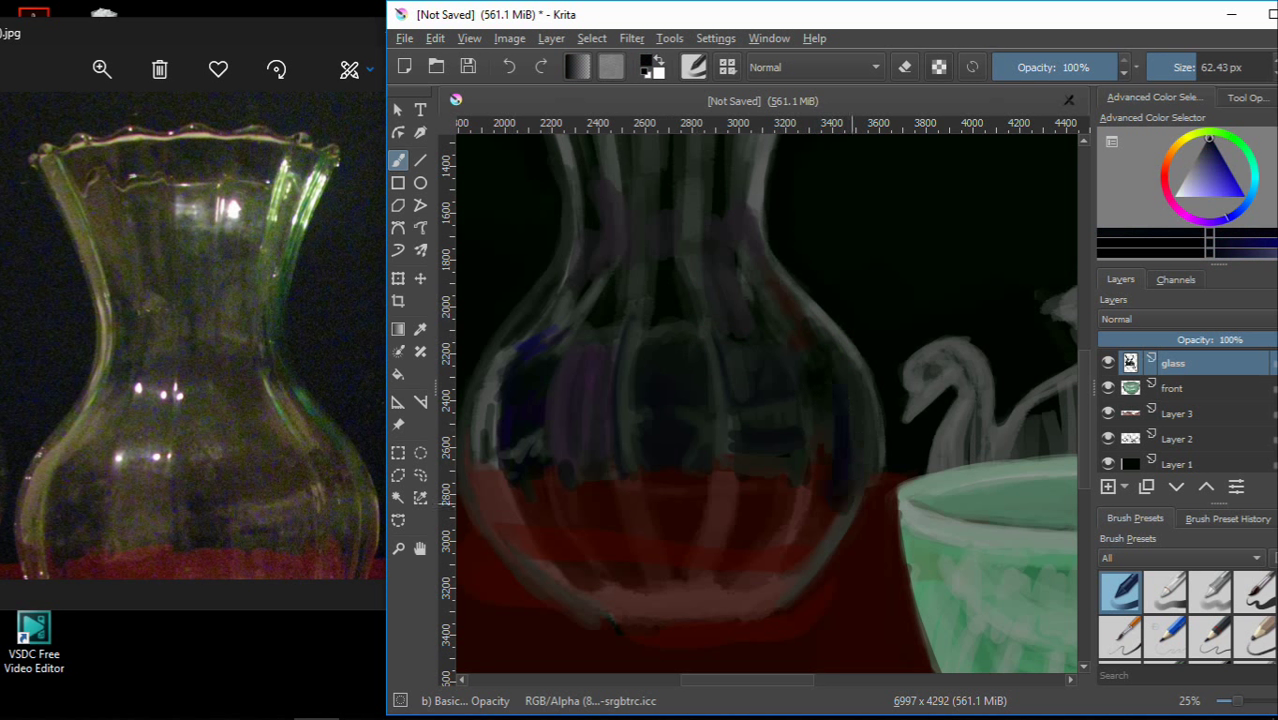
key("bracketleft")
key("bracketleft")
key("bracketleft")
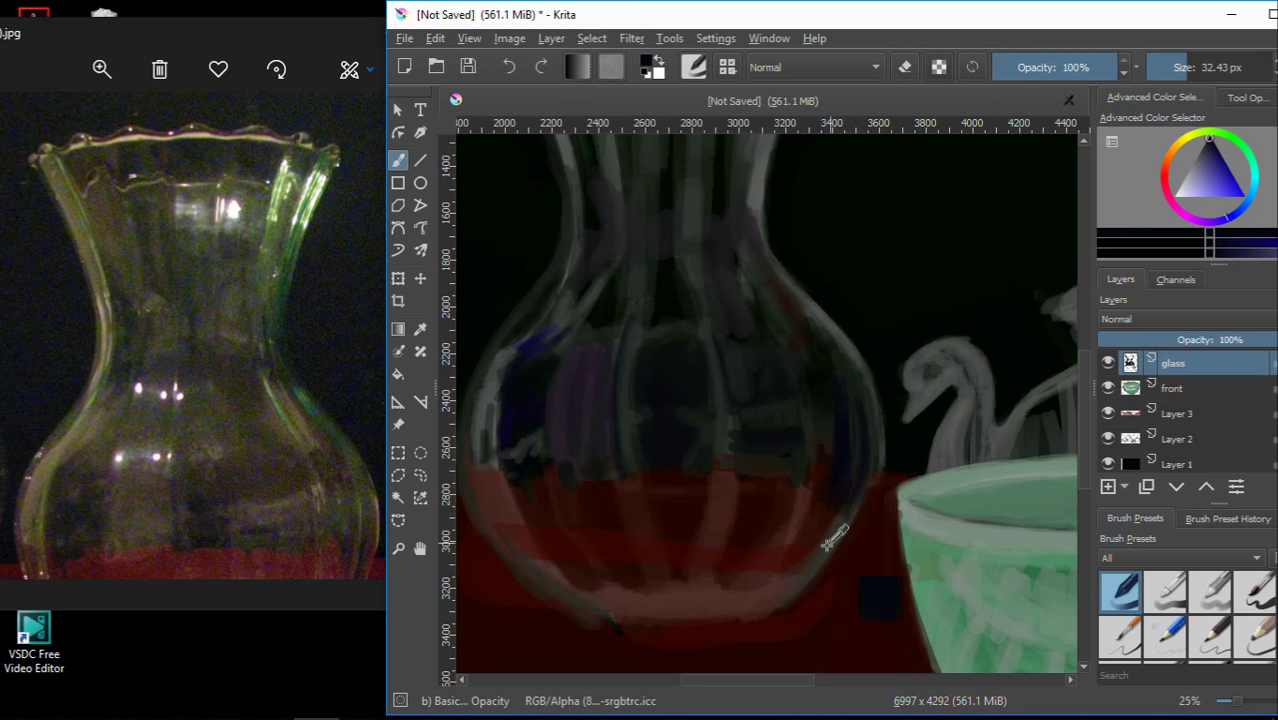
left_click(713, 448, "ctrl")
Paint a highlight down the vase's right edge and darken its lower-right edge
left_click_drag(835, 354, 855, 442)
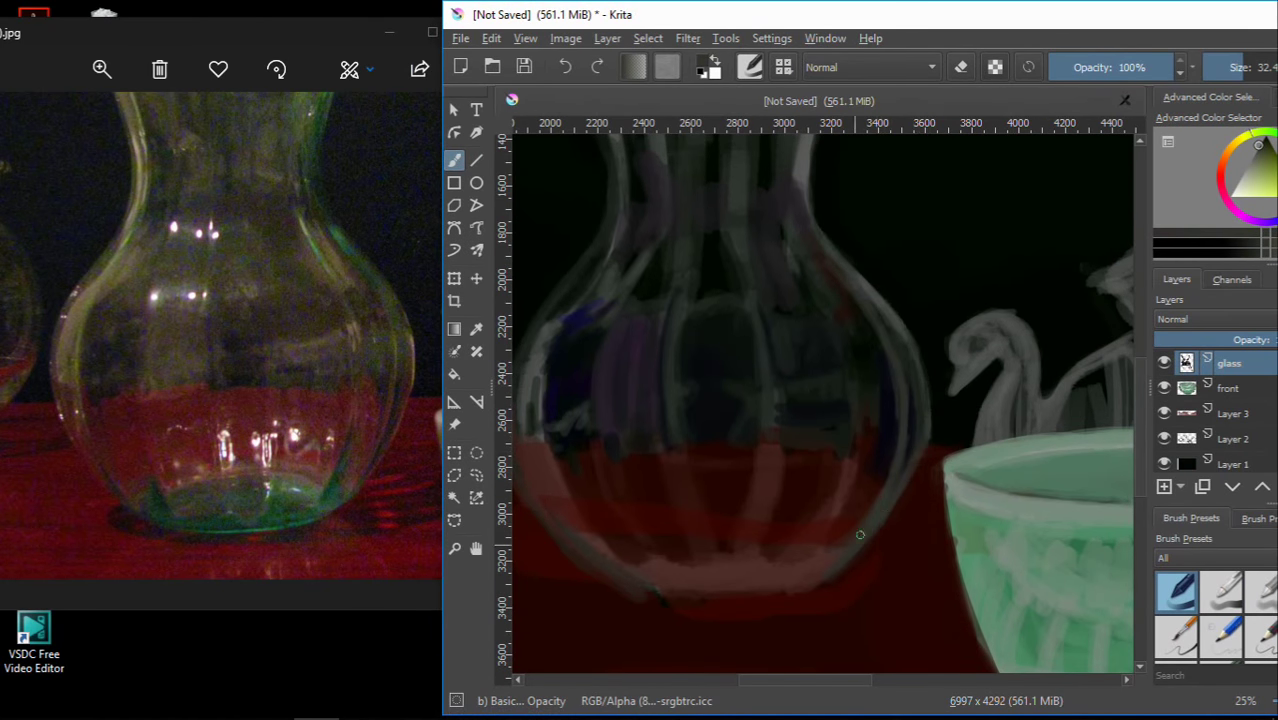
left_click_drag(912, 448, 862, 556)
left_click(950, 416, "ctrl")
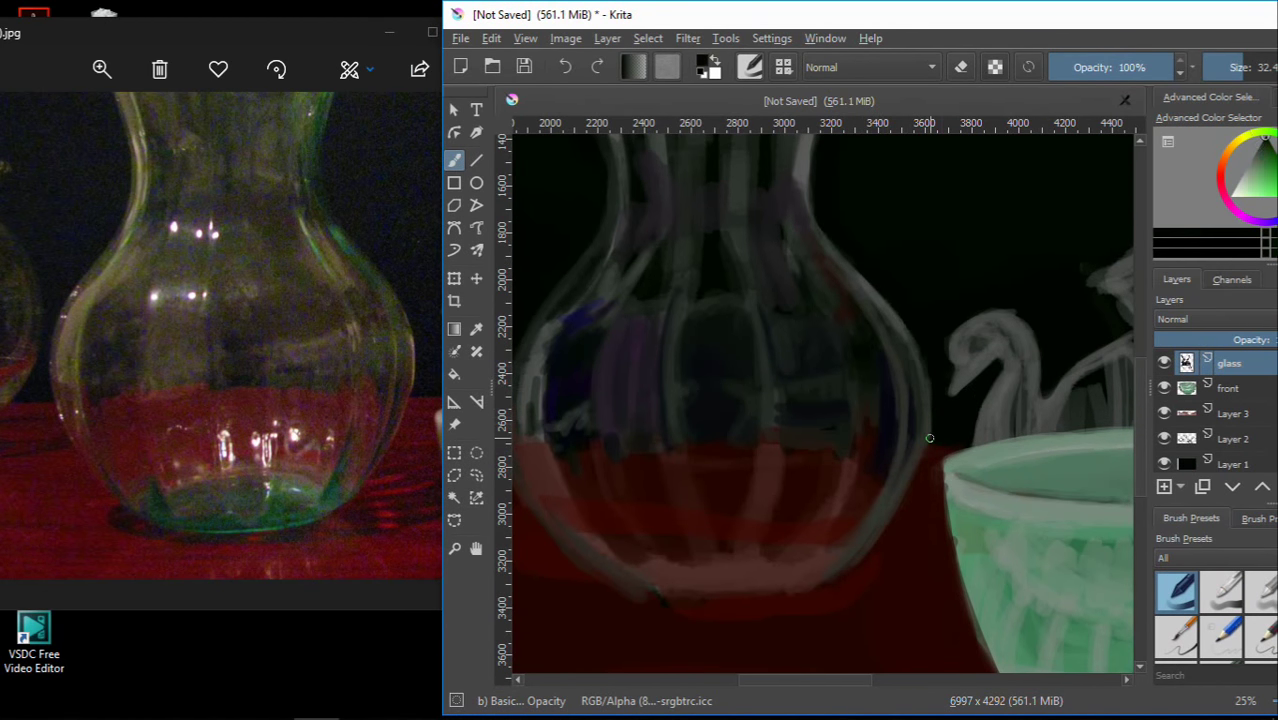
scroll(924, 308, "down", 2)
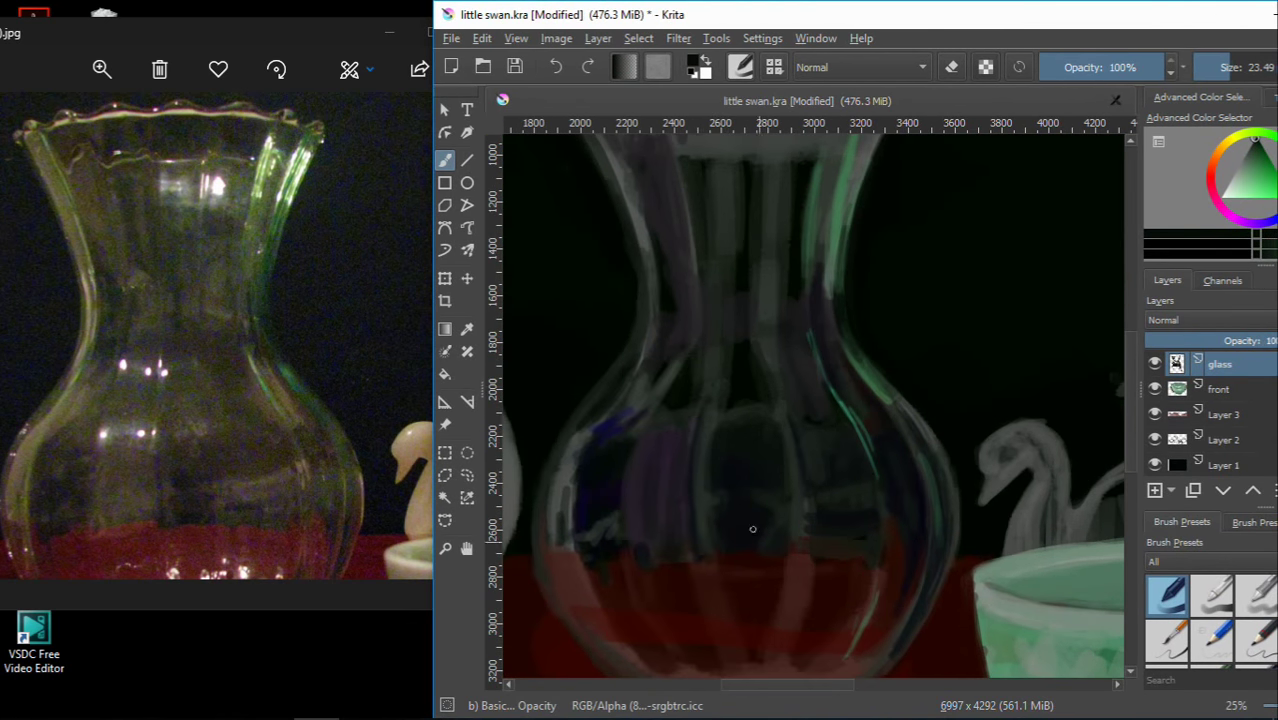
Pan to the vase rim and paint dark strokes across it and its grey band
scroll(689, 447, "left", 2)
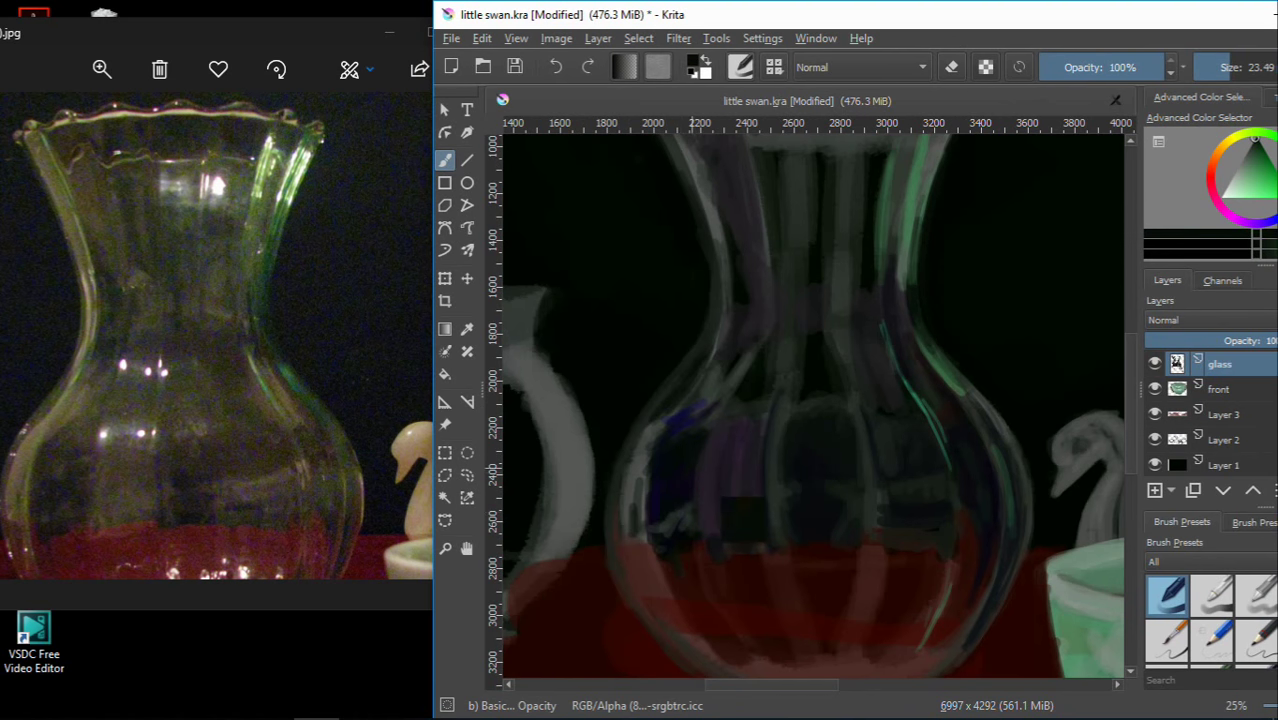
scroll(725, 390, "up", 2)
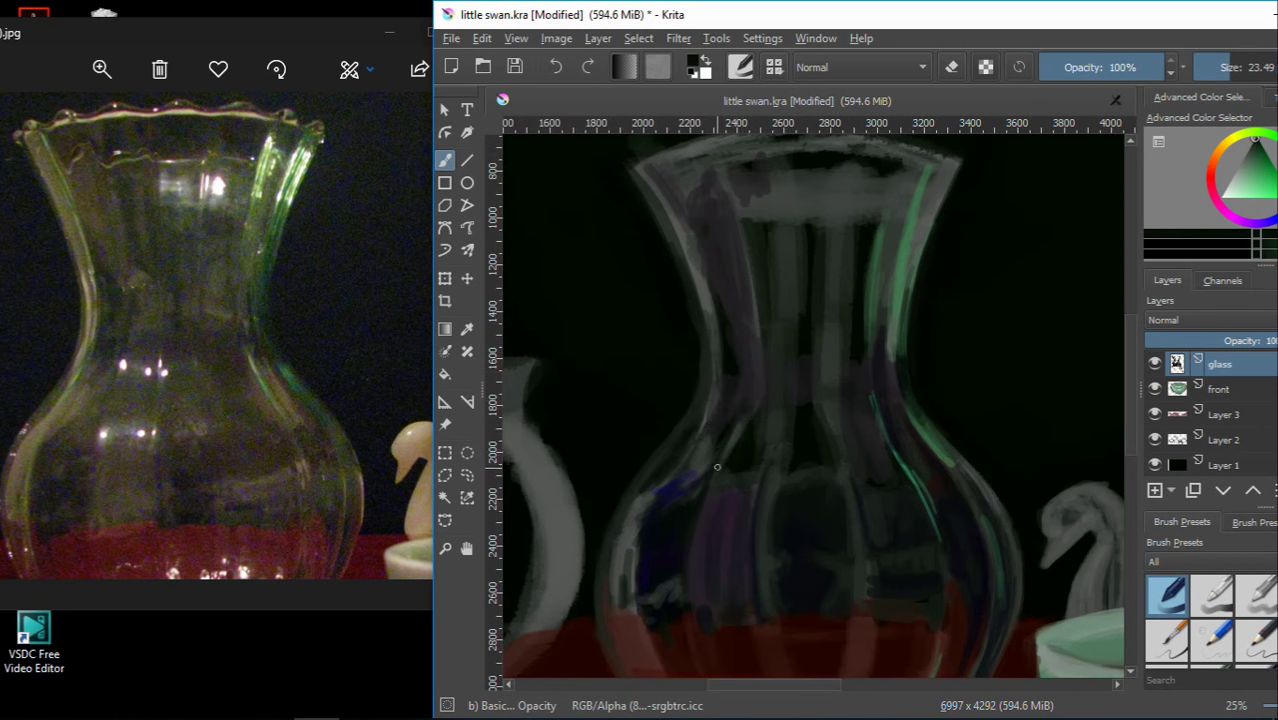
scroll(738, 332, "up", 1)
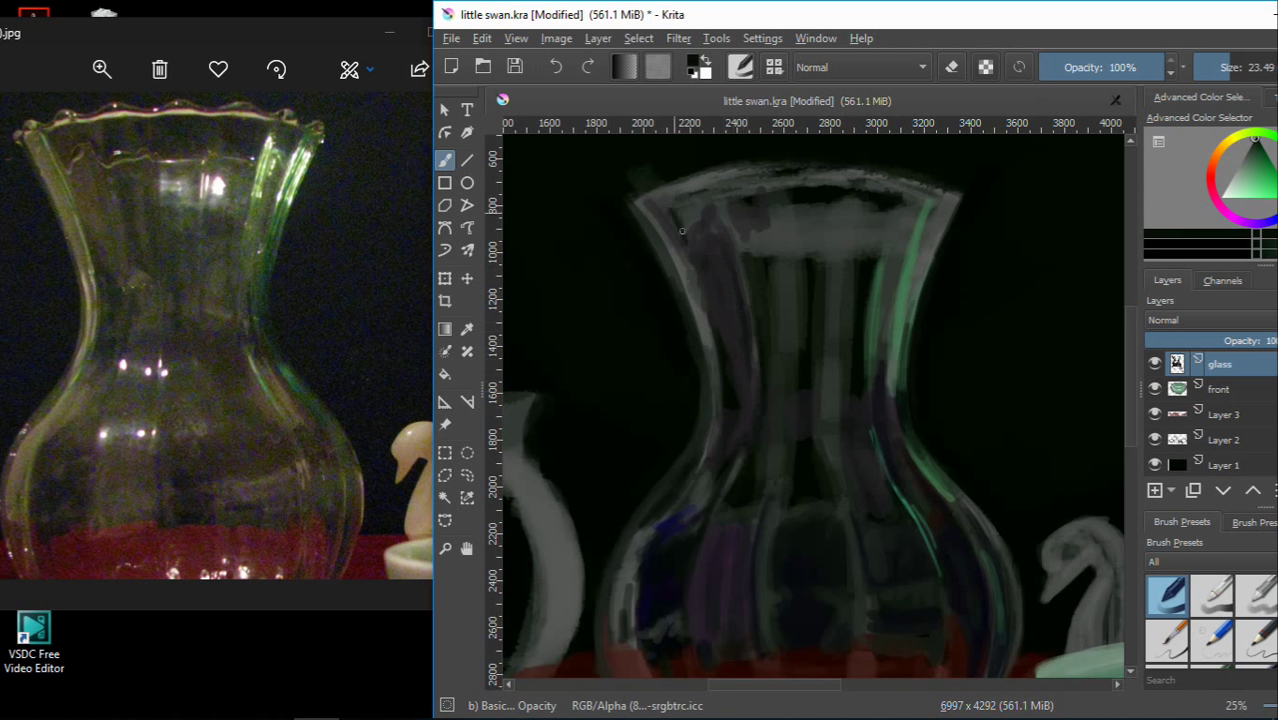
left_click_drag(673, 208, 700, 201)
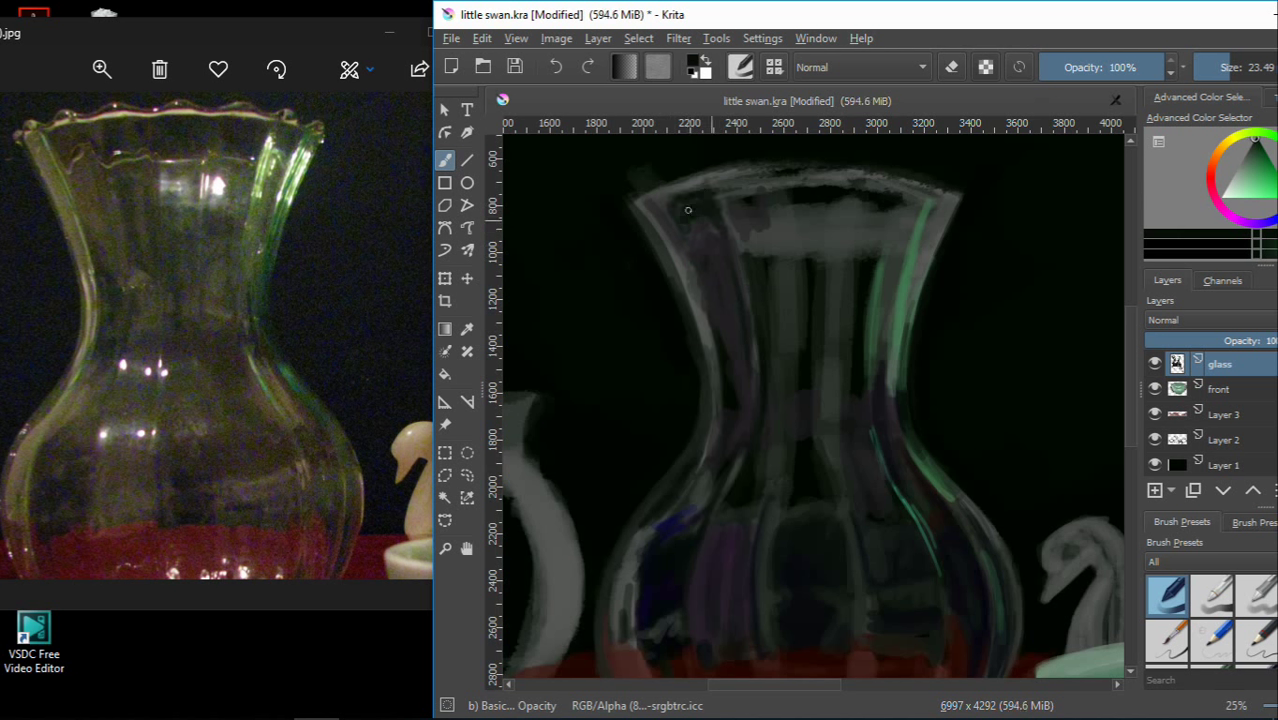
key("ctrl+z")
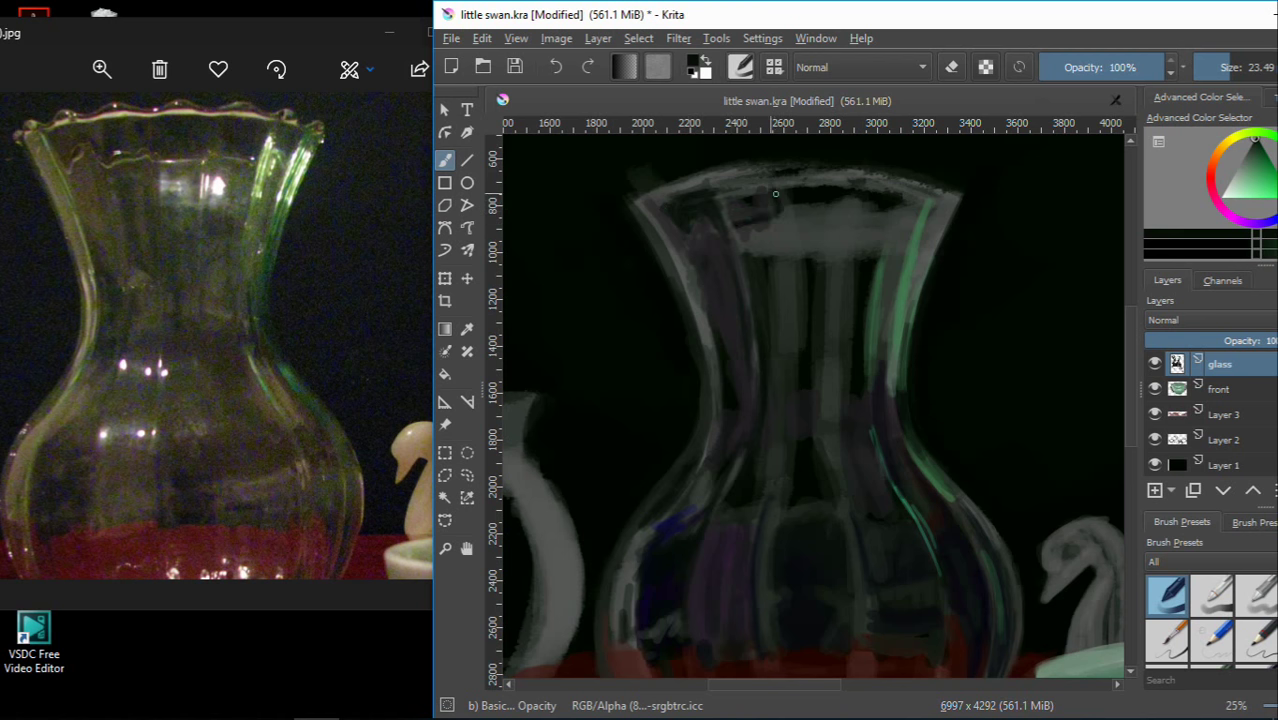
left_click_drag(775, 194, 744, 300)
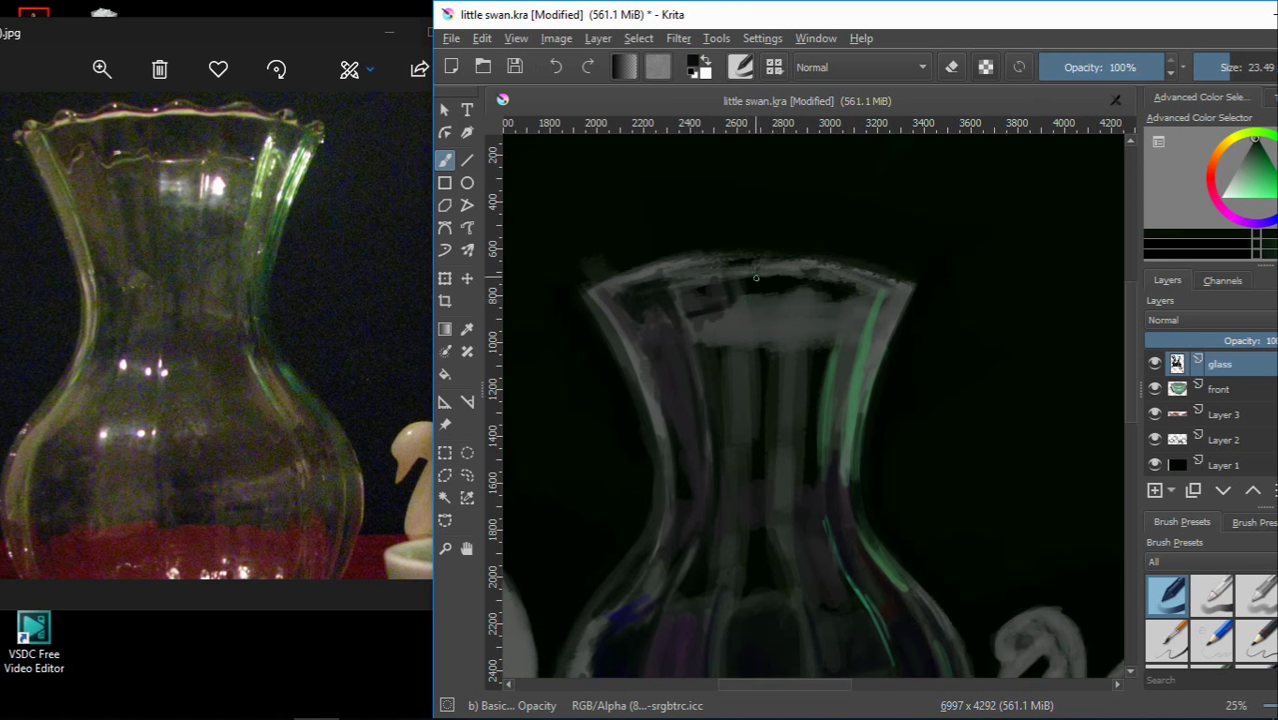
mouse_move(700, 300)
left_mouse_down()
mouse_move(683, 275)
mouse_move(785, 277)
mouse_move(877, 302)
left_mouse_up()
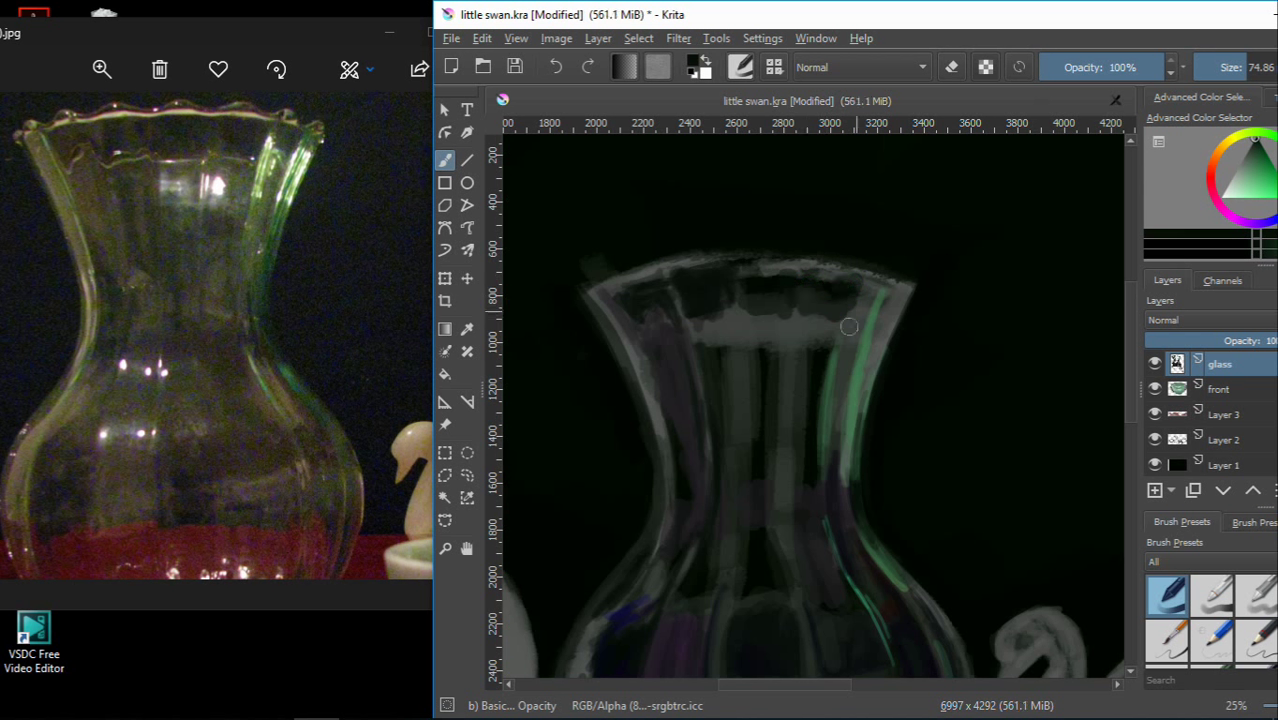
left_click_drag(833, 294, 814, 301)
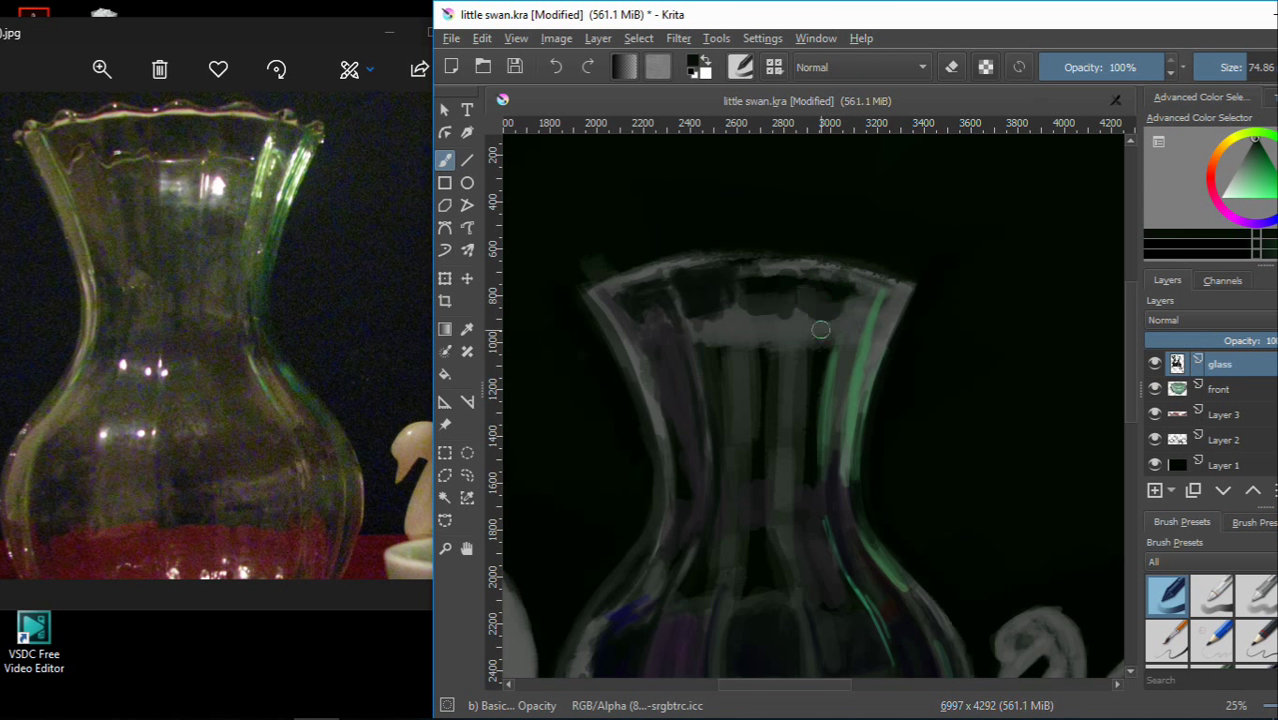
Pick light grey, shrink the brush to about 42 px, and undo the dark stroke over the rim highlight
left_click(818, 308, "ctrl")
key("bracketleft")
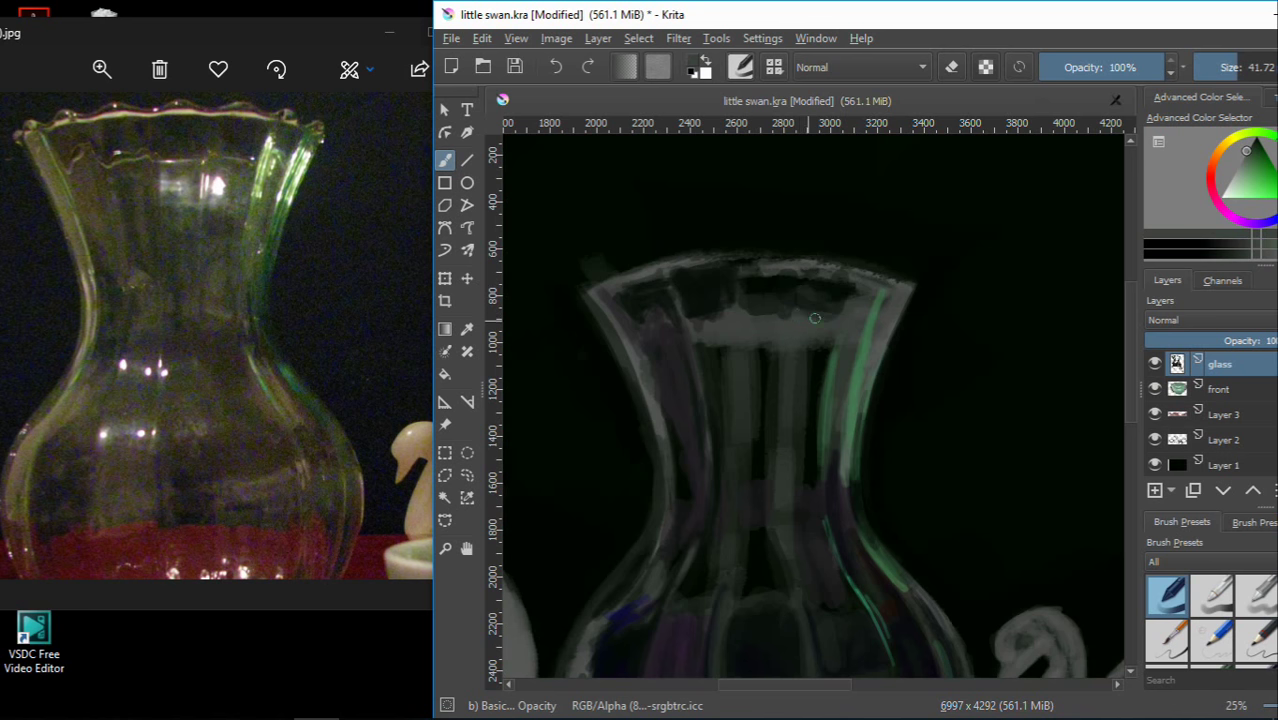
left_click(882, 315, "ctrl")
mouse_move(882, 315)
left_mouse_down()
mouse_move(899, 275)
mouse_move(884, 258)
mouse_move(916, 254)
left_mouse_up()
key("ctrl+z")
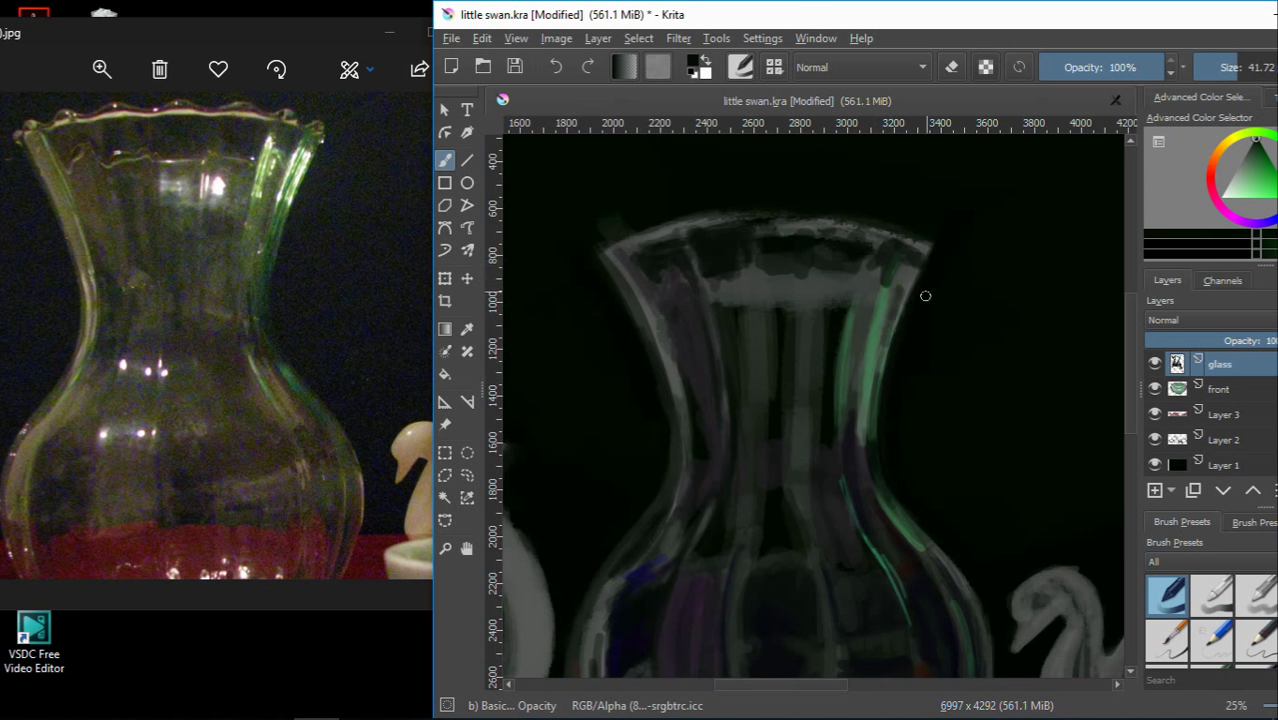
key("bracketleft")
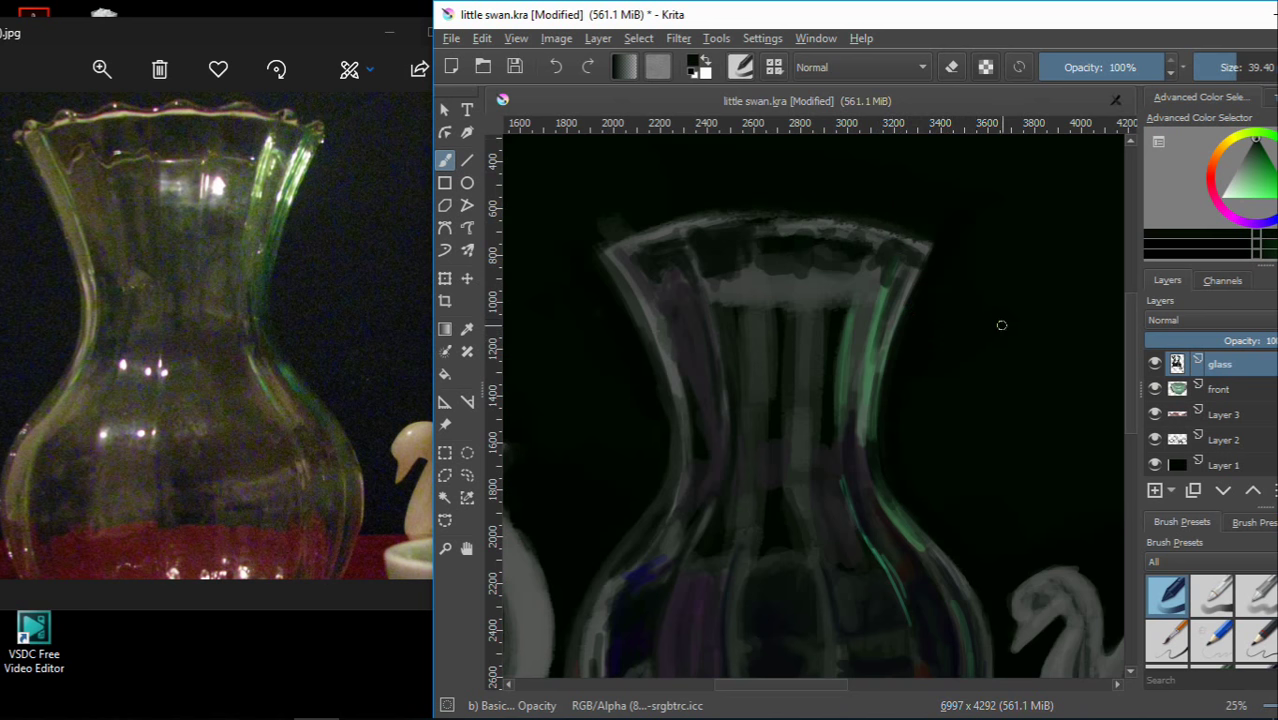
mouse_move(869, 460)
left_mouse_down()
mouse_move(844, 277)
mouse_move(848, 332)
left_mouse_up()
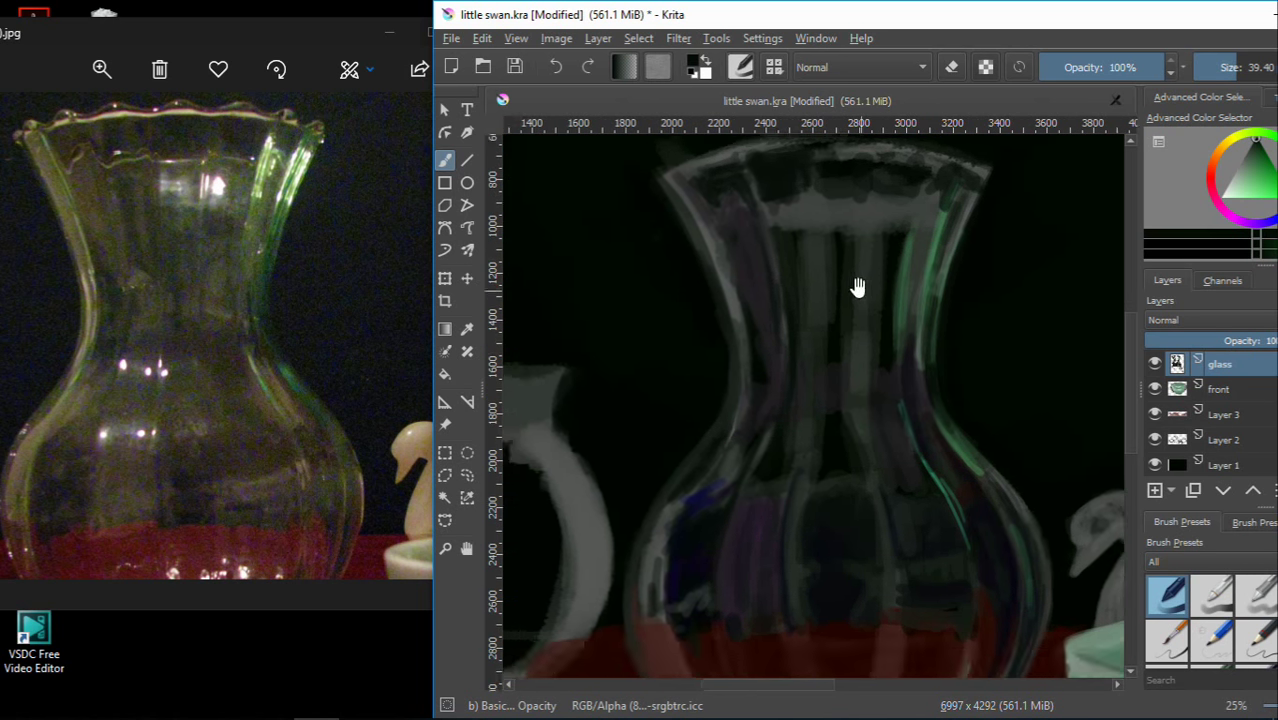
left_click_drag(855, 285, 875, 290)
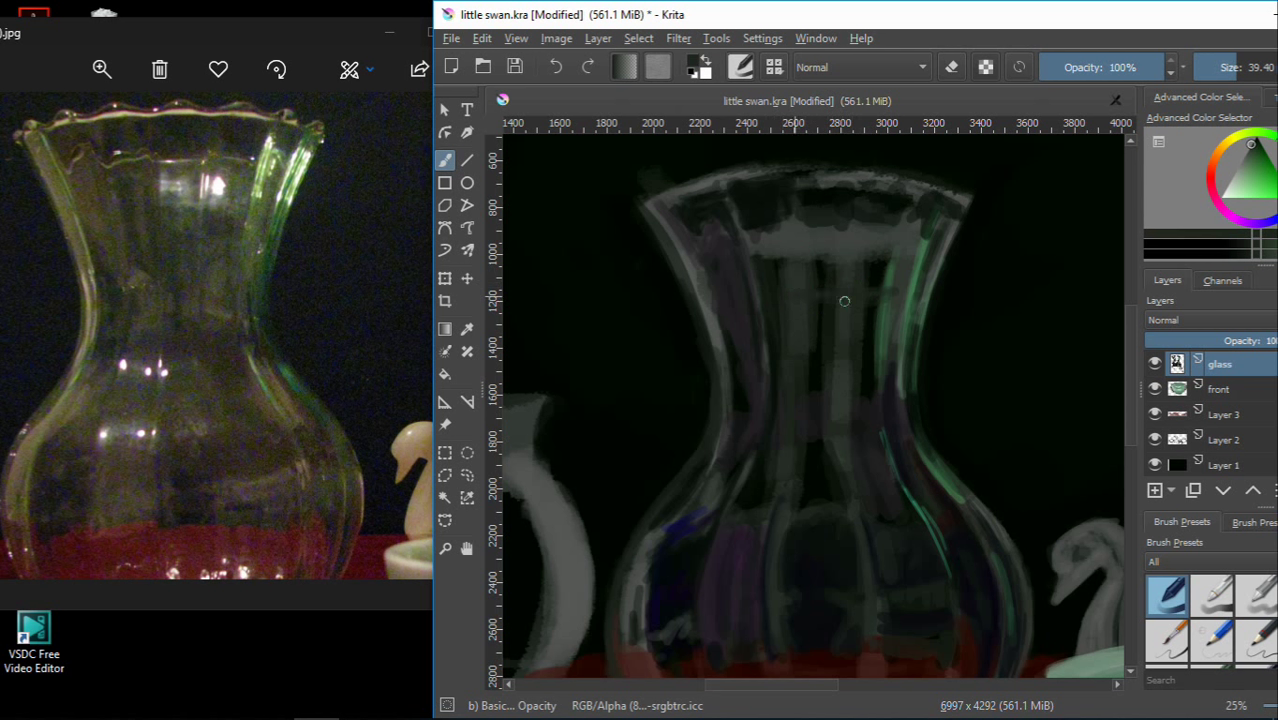
Sample vase tones and paint faint dark strokes on the vase neck and near the rim
left_click(785, 254, "ctrl")
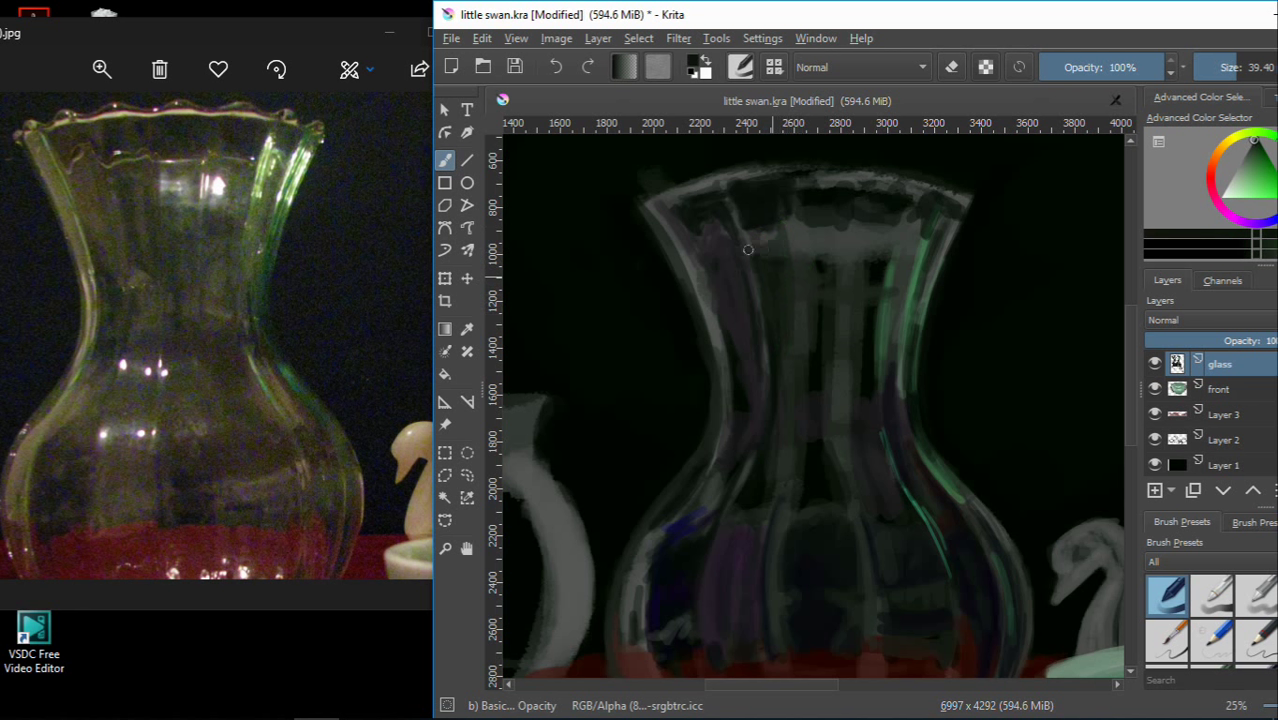
left_click_drag(791, 272, 777, 380)
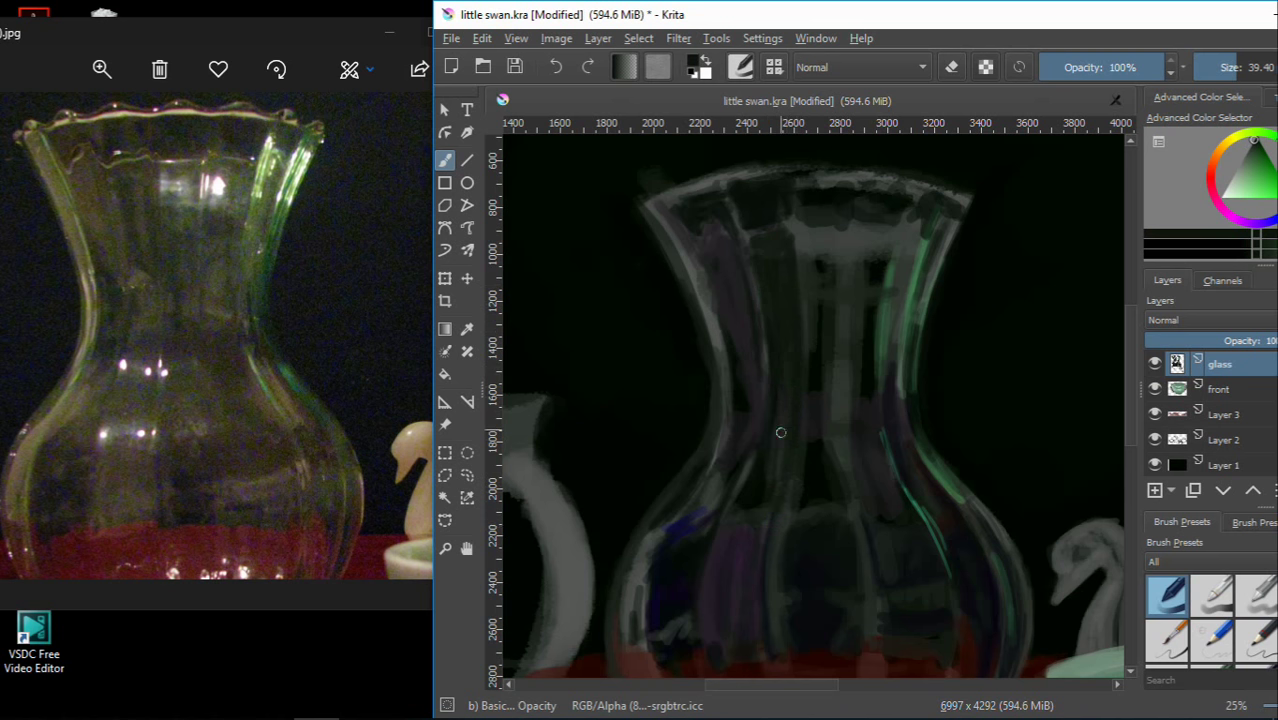
left_click(815, 317, "ctrl")
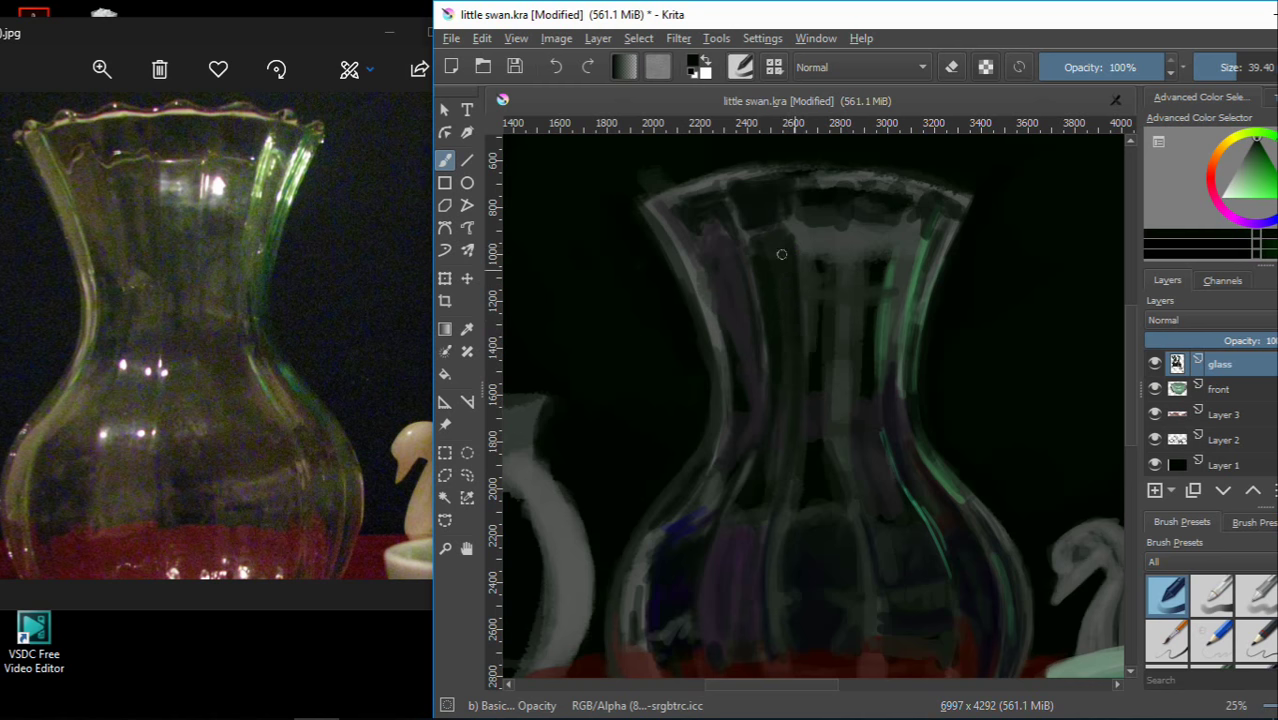
left_click_drag(782, 254, 742, 285)
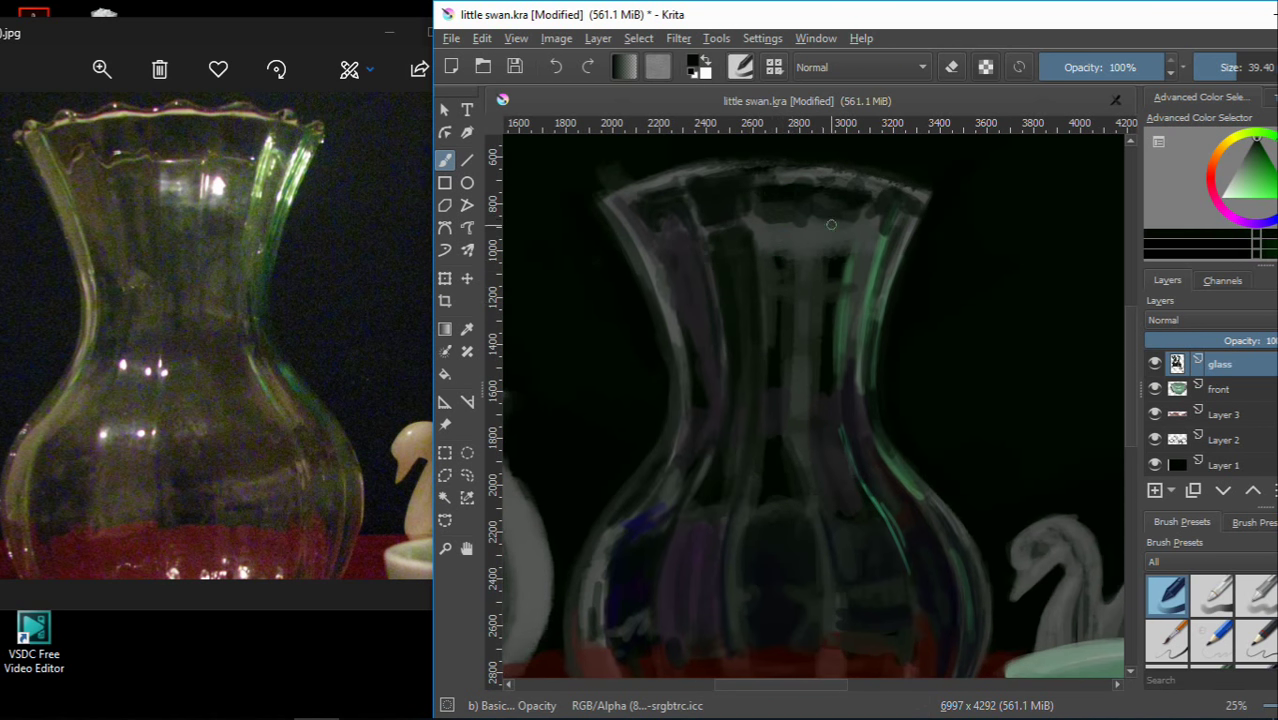
left_click_drag(794, 215, 803, 207)
left_click(791, 241, "ctrl")
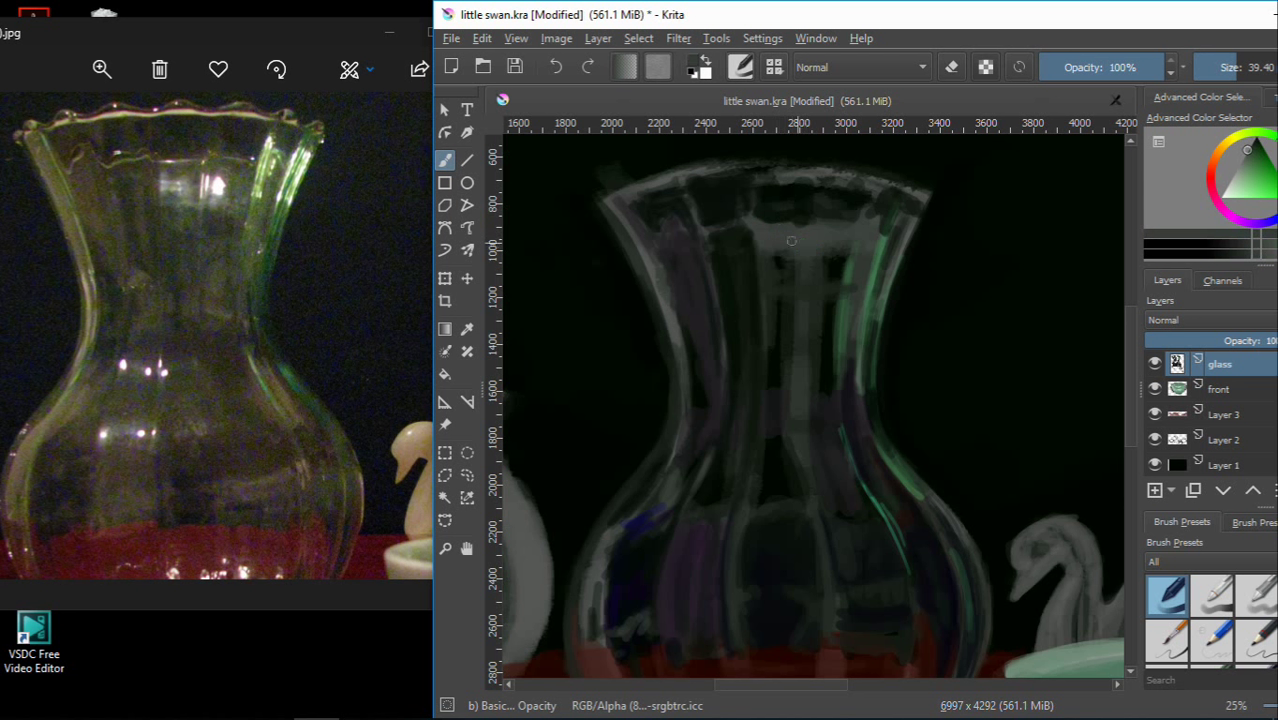
left_click(782, 213, "ctrl")
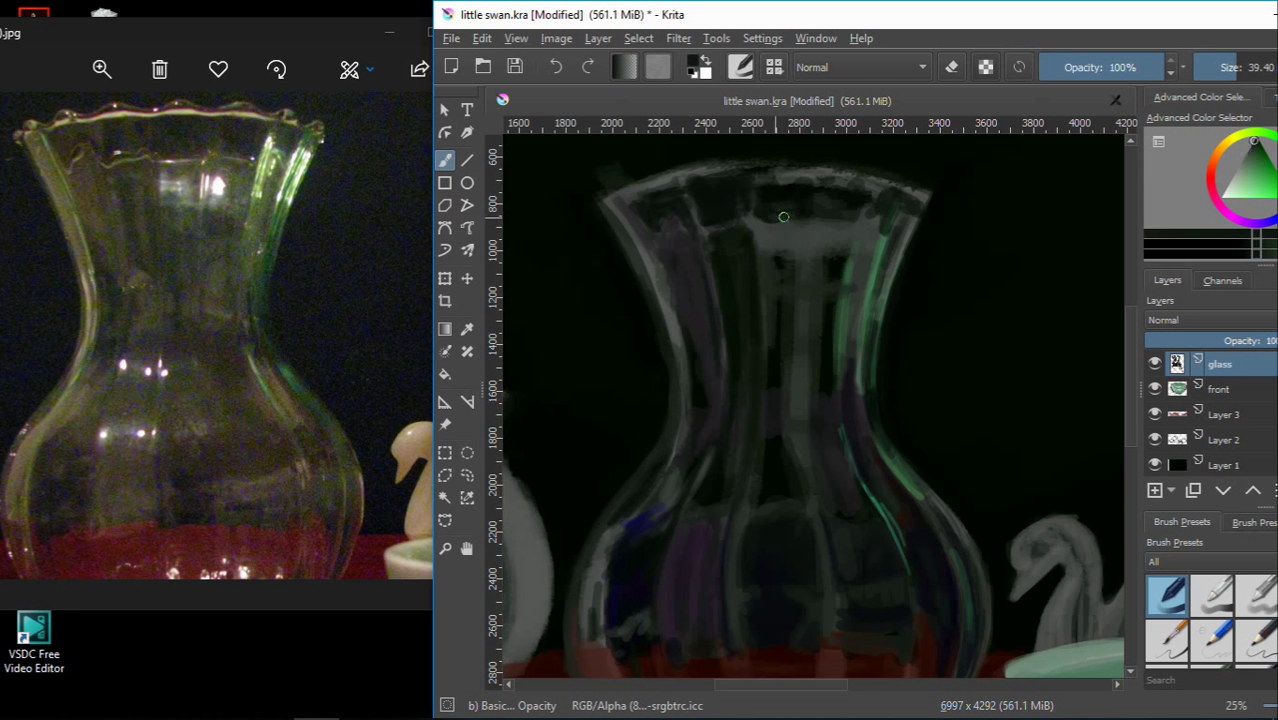
left_click_drag(802, 219, 807, 198)
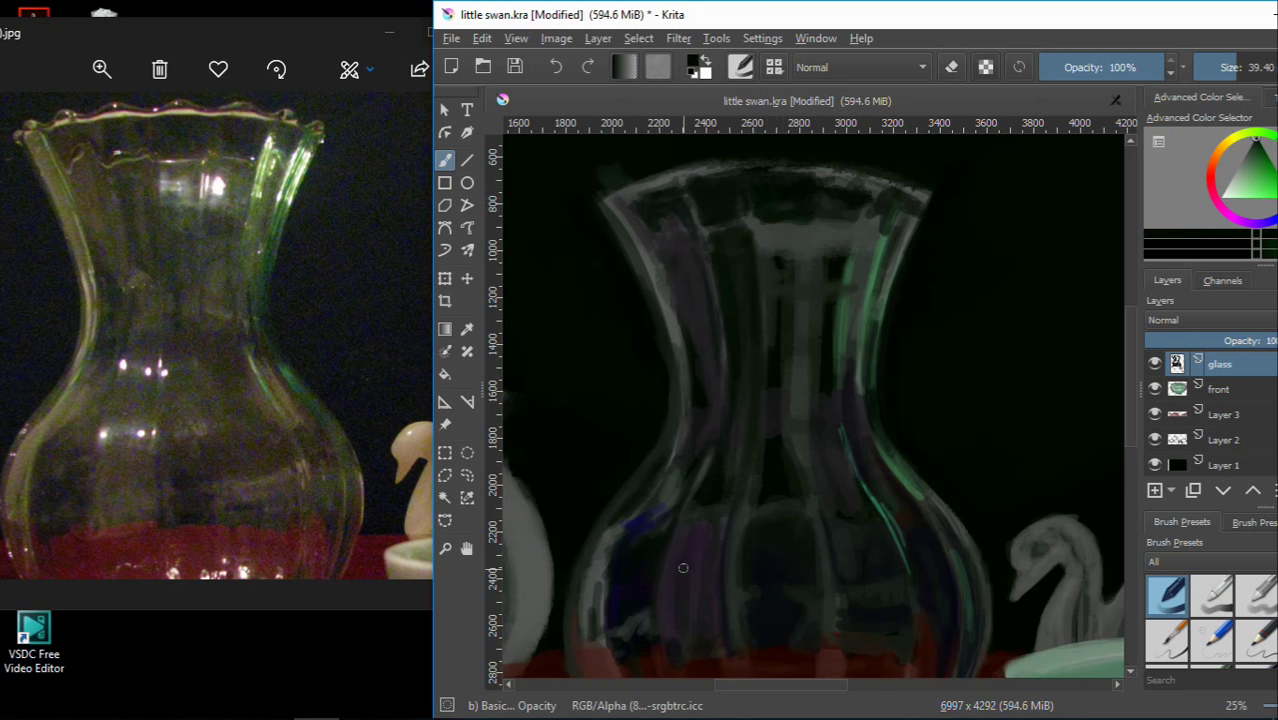
Enlarge the brush and paint broad dark purple shading down the vase's centre
scroll(683, 568, "down", 3)
scroll(778, 333, "up", 4)
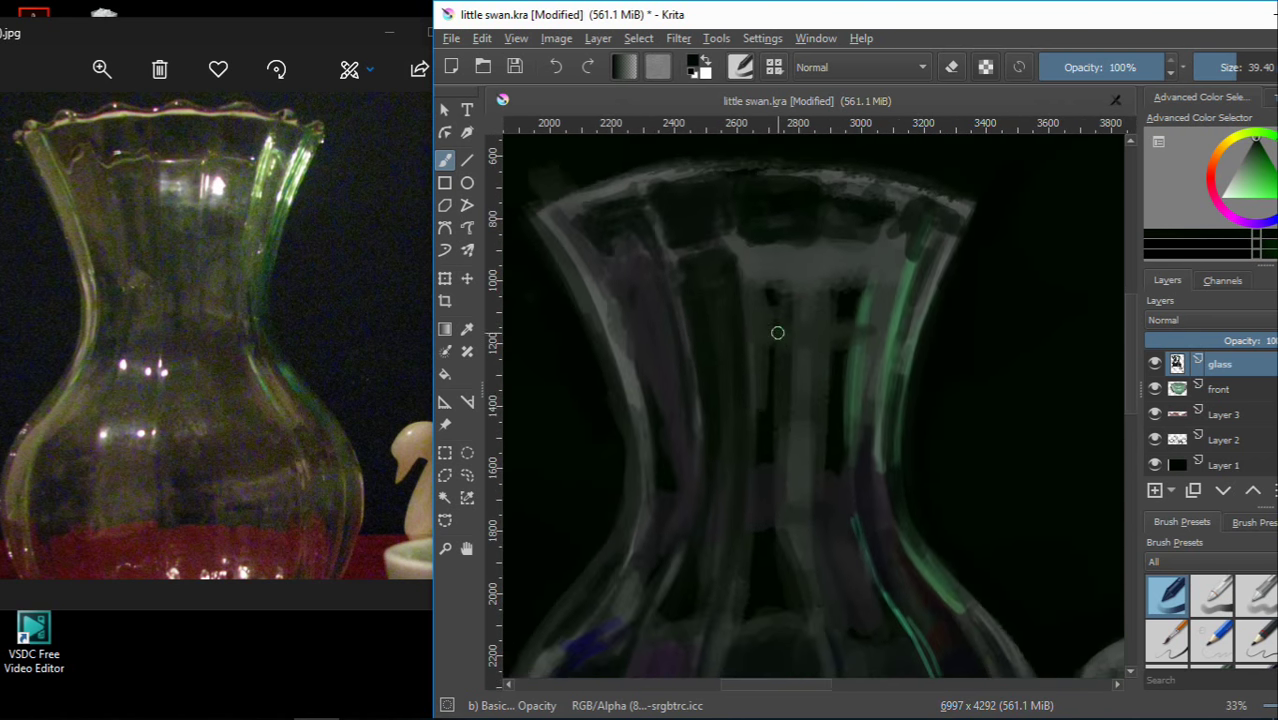
scroll(785, 360, "down", 1)
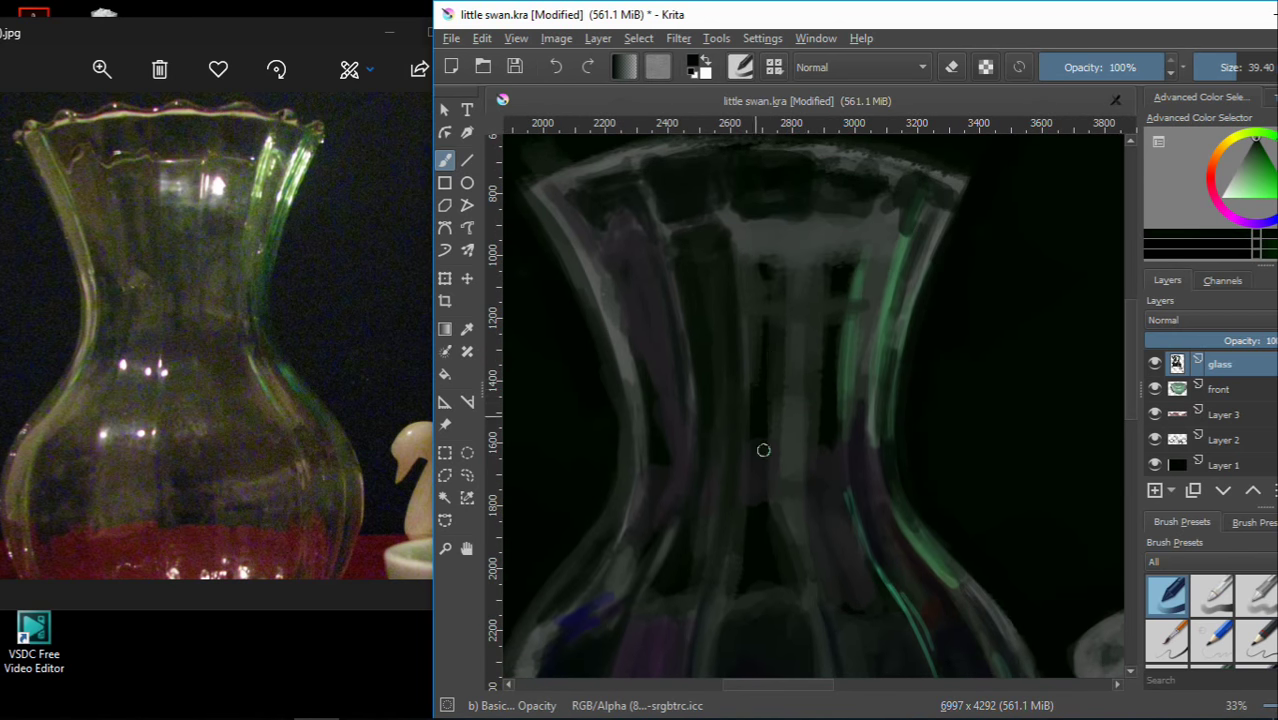
left_click_drag(763, 446, 770, 364)
key("bracketright")
key("bracketright")
key("bracketright")
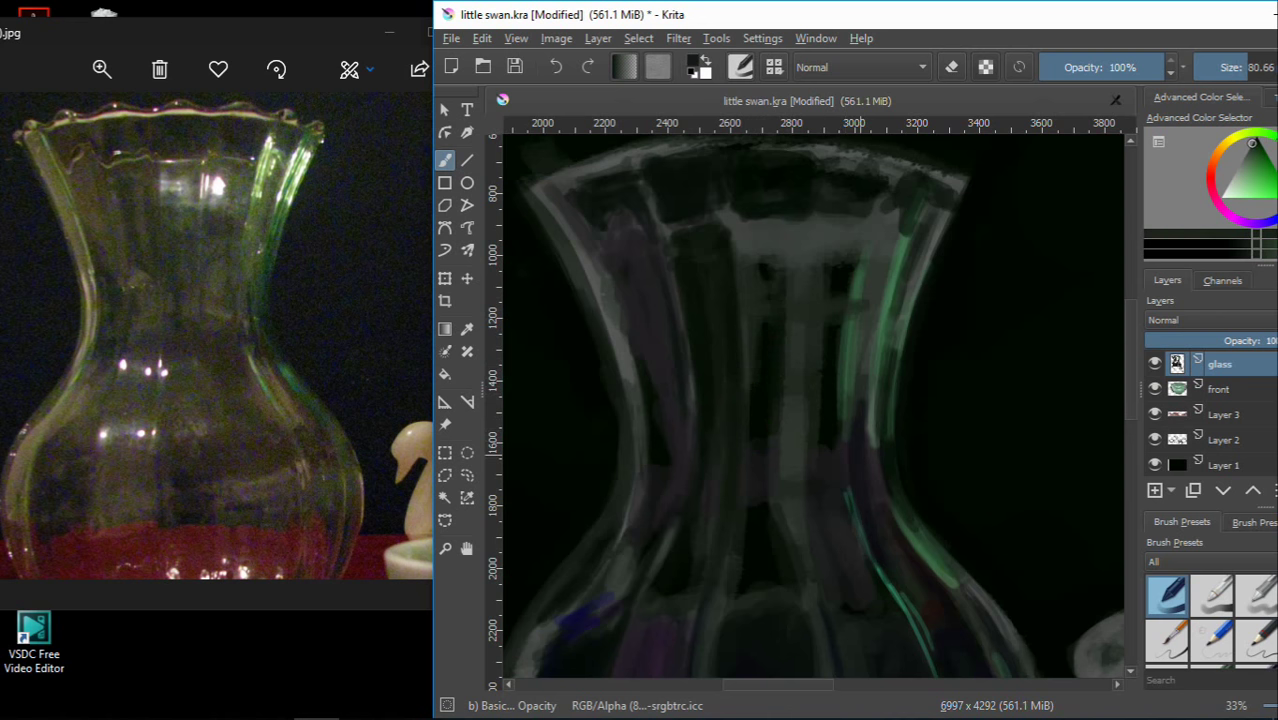
left_click(796, 428, "ctrl")
left_click_drag(762, 428, 753, 290)
mouse_move(850, 262)
left_mouse_down()
mouse_move(824, 311)
mouse_move(828, 345)
left_mouse_up()
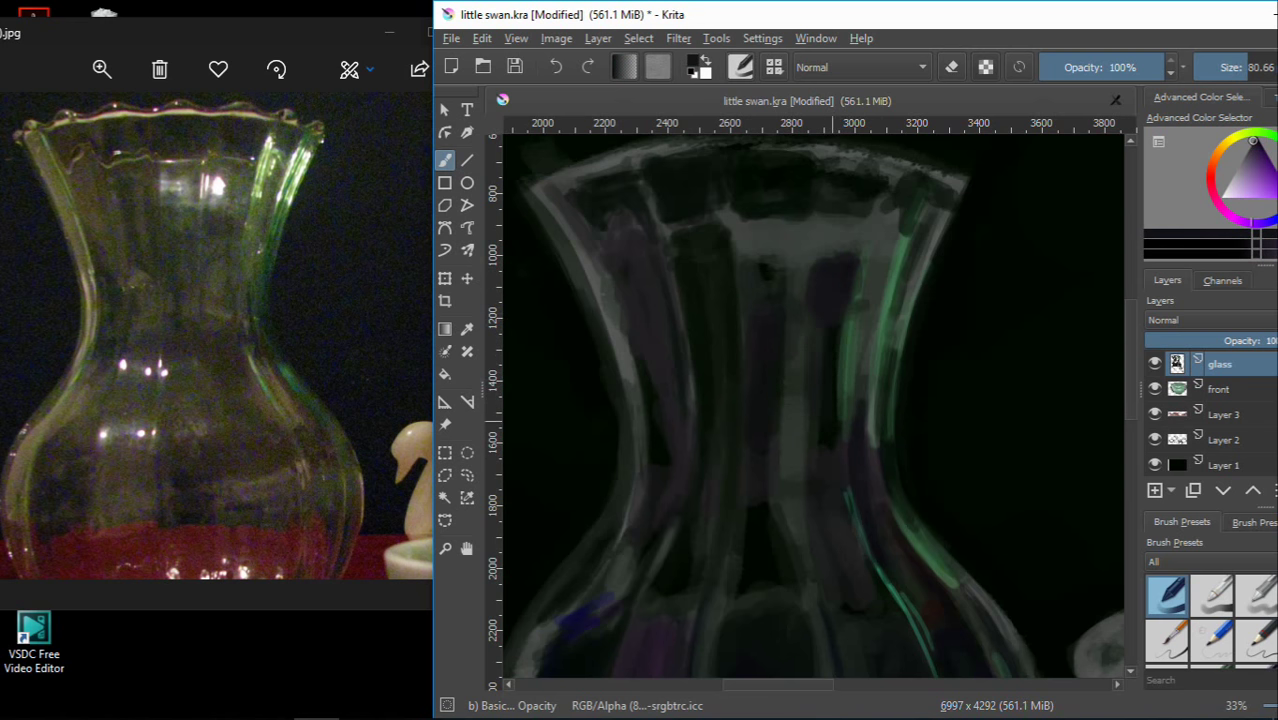
left_click(821, 428, "ctrl")
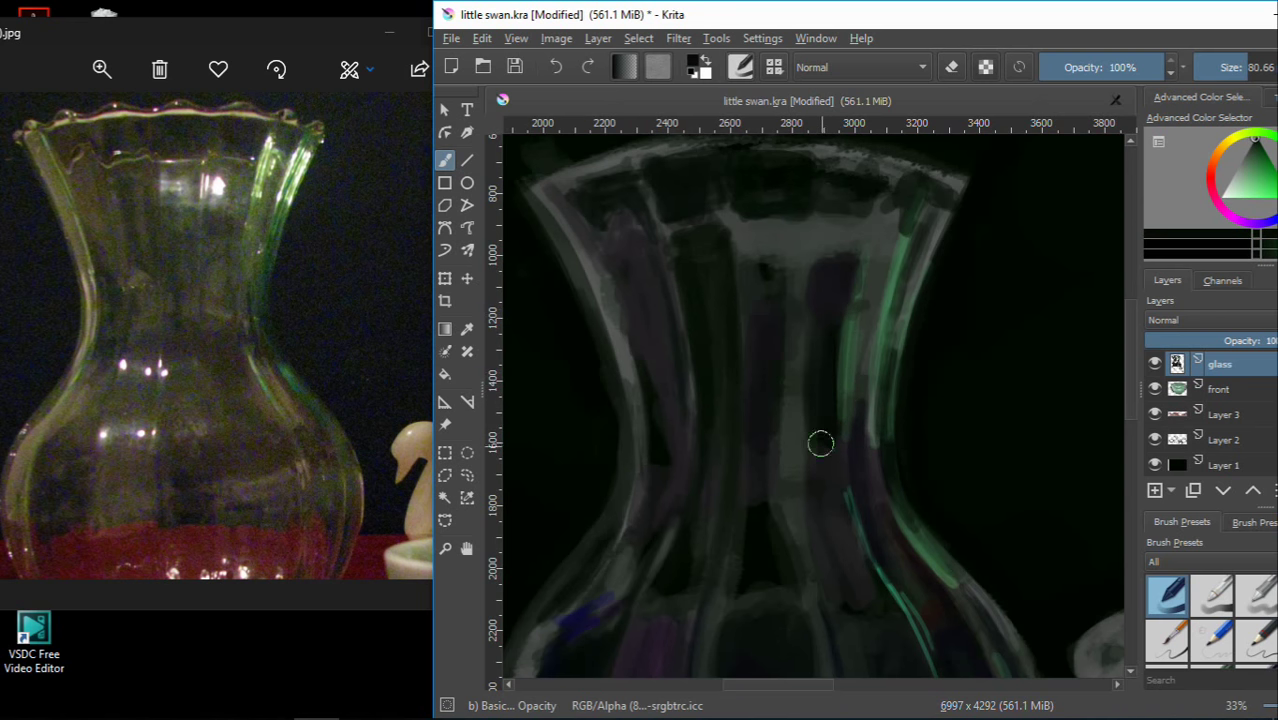
left_click_drag(748, 296, 764, 322)
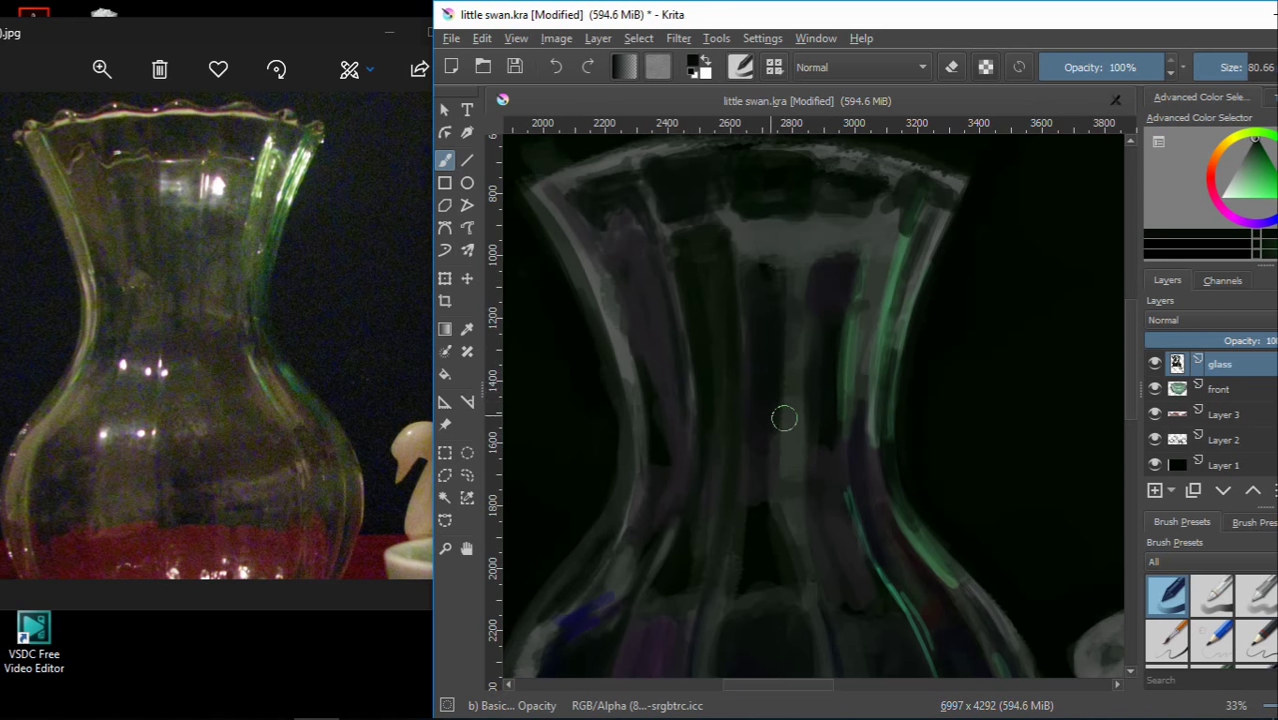
Shrink the brush, sample light grey, and paint scalloped strokes along the vase rim
left_click_drag(689, 391, 750, 366)
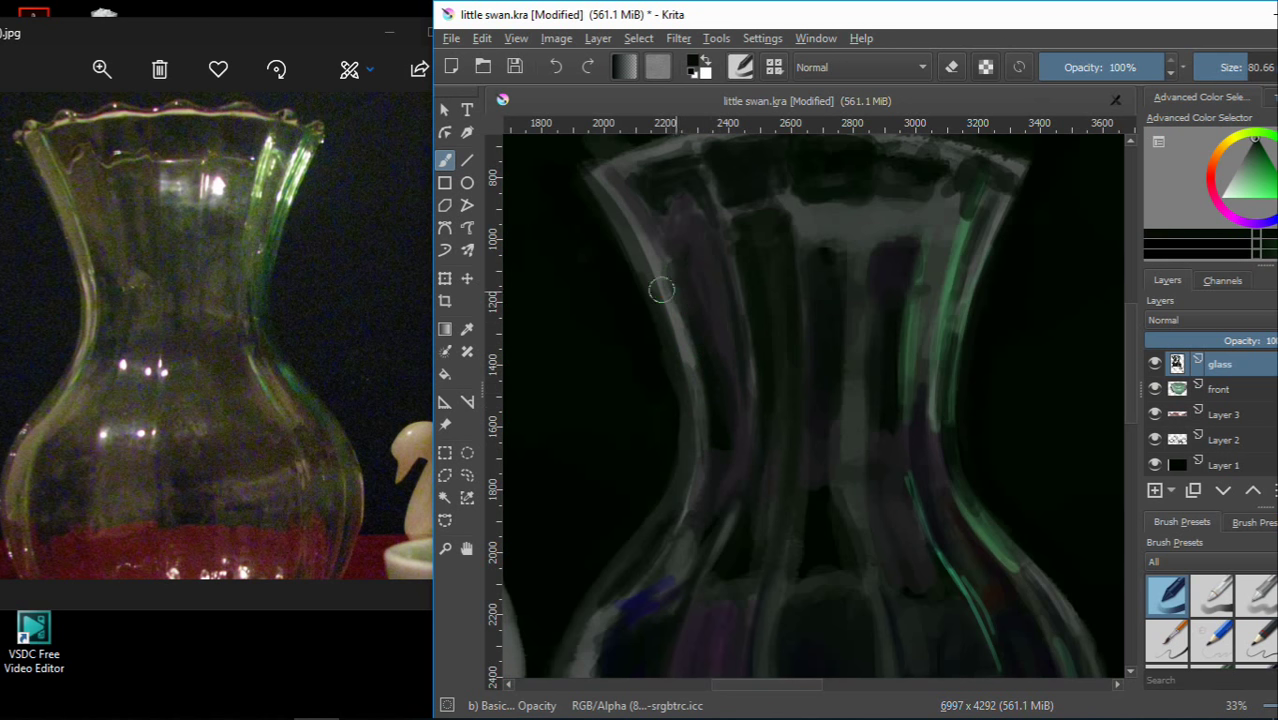
left_click_drag(674, 319, 690, 351)
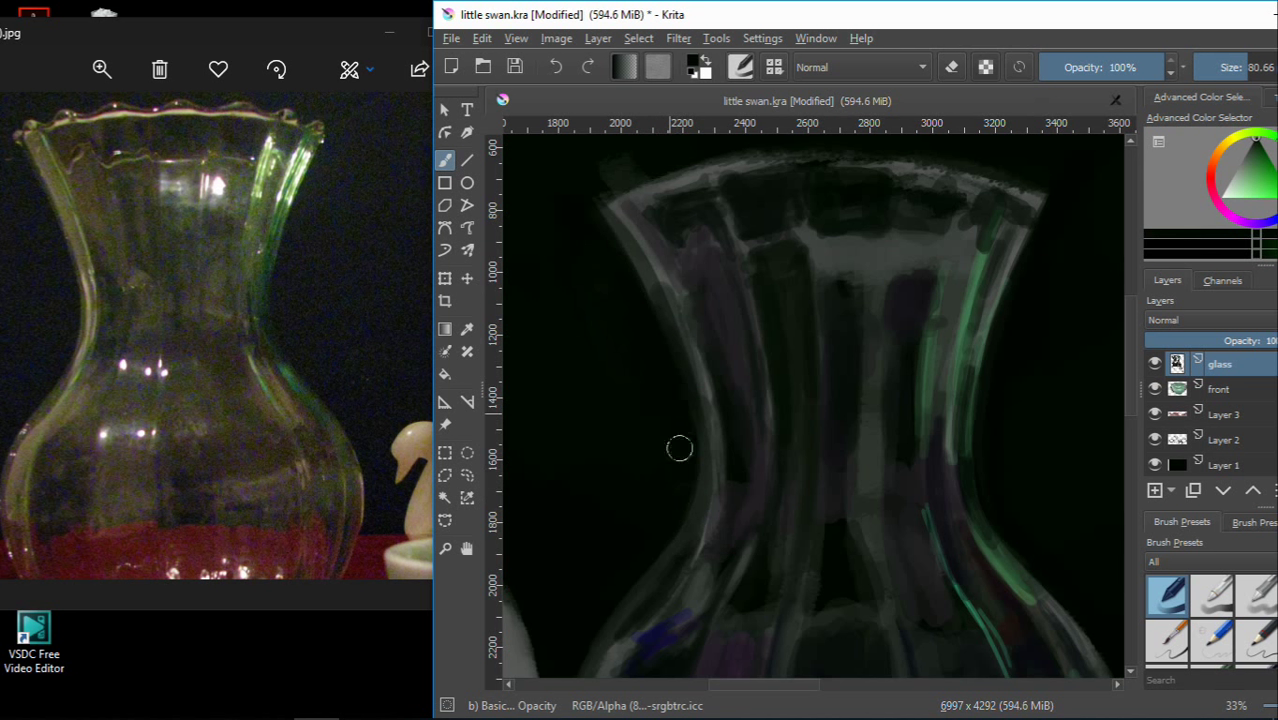
key("bracketleft")
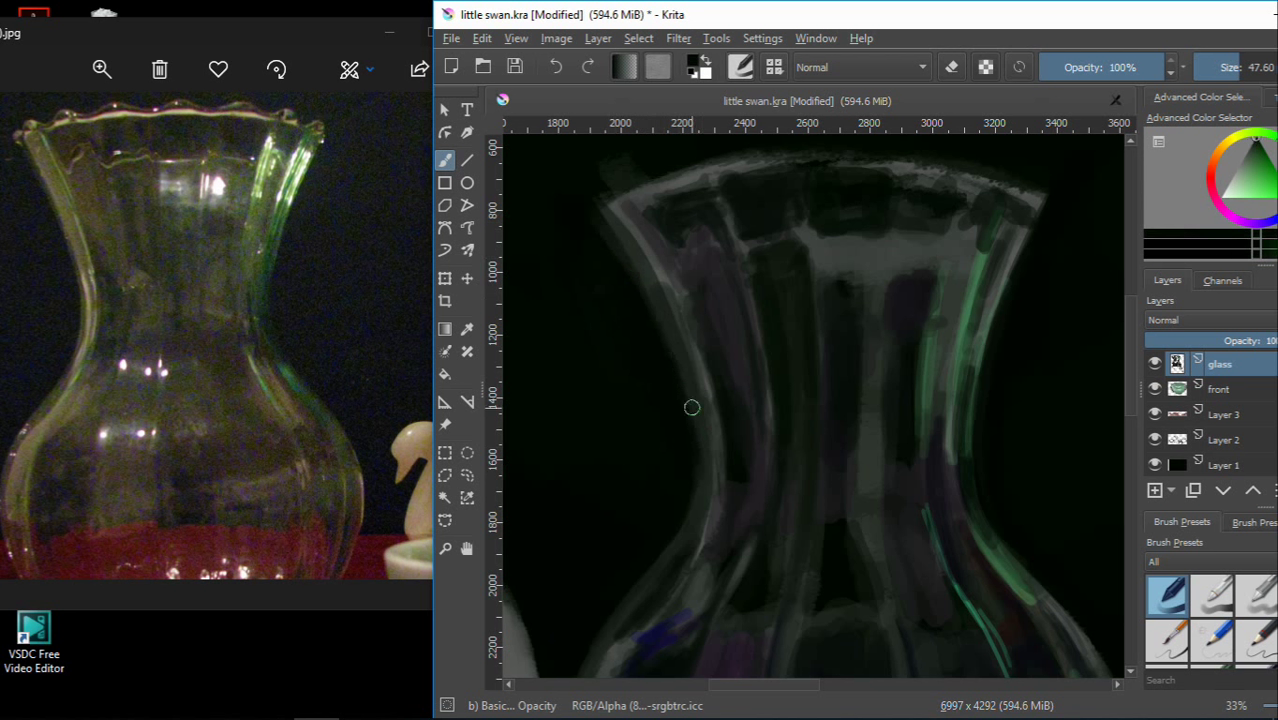
left_click(686, 368, "ctrl")
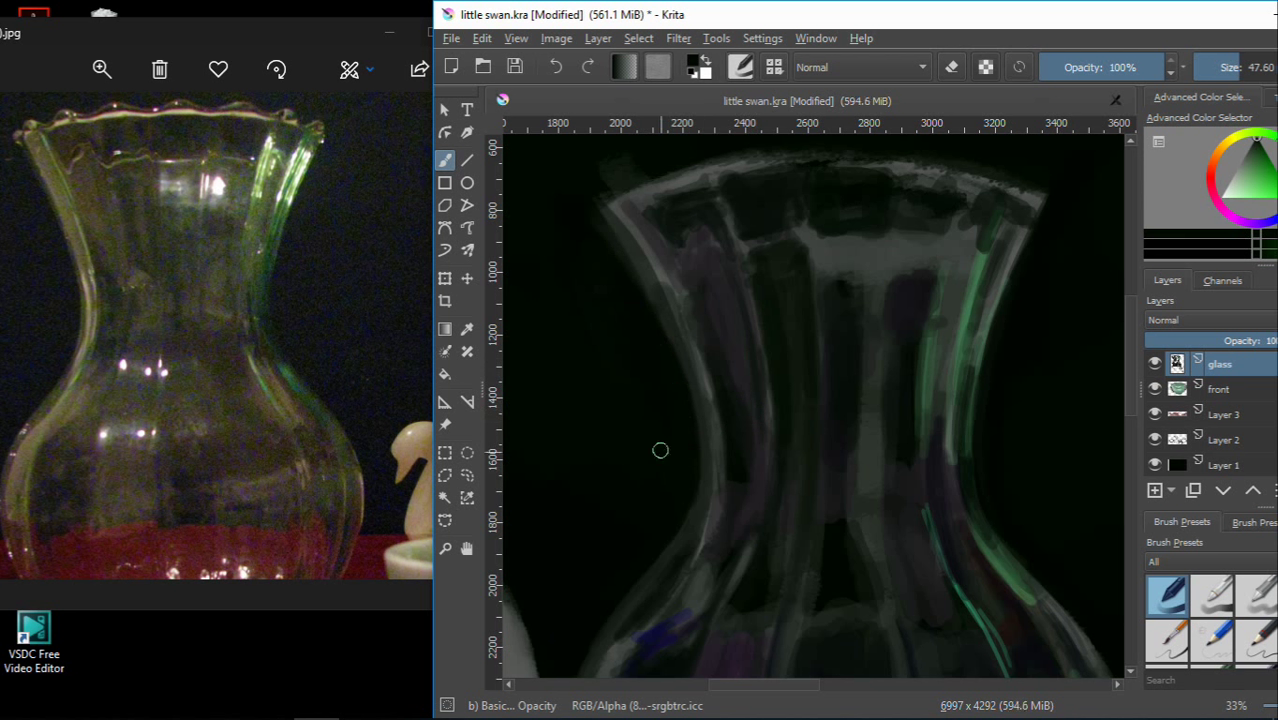
left_click_drag(720, 298, 583, 322)
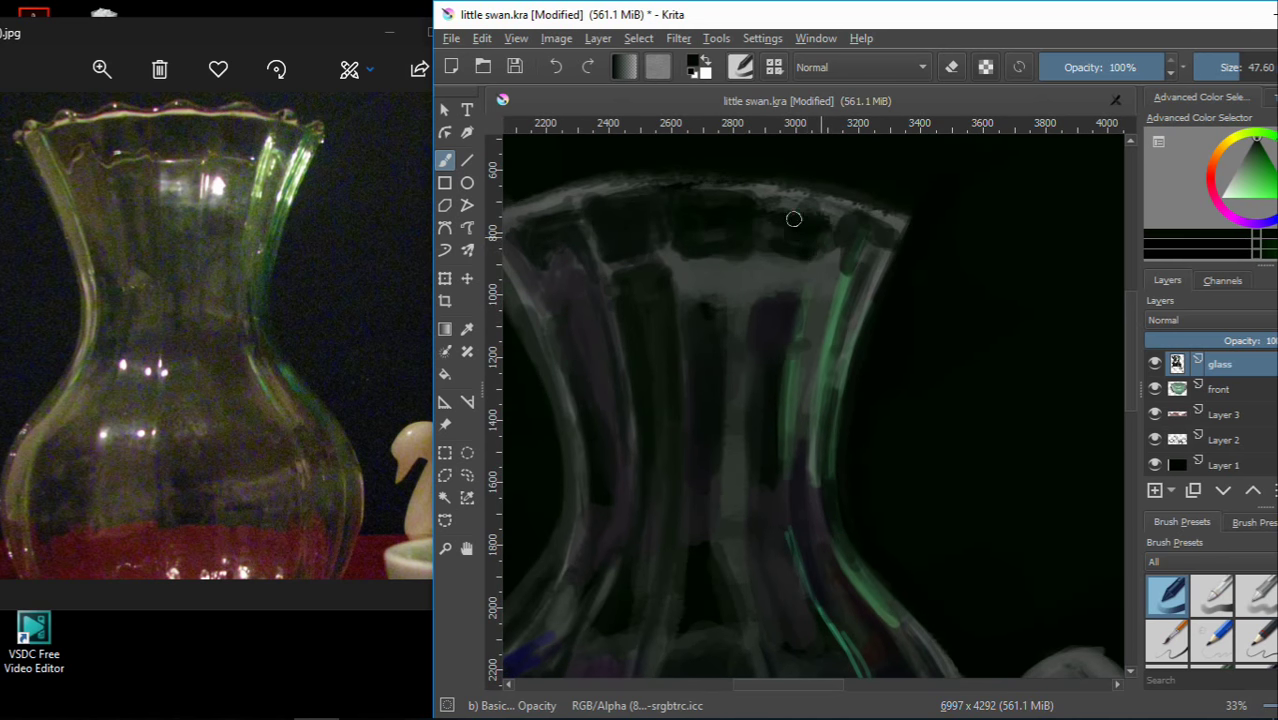
left_click(830, 269, "ctrl")
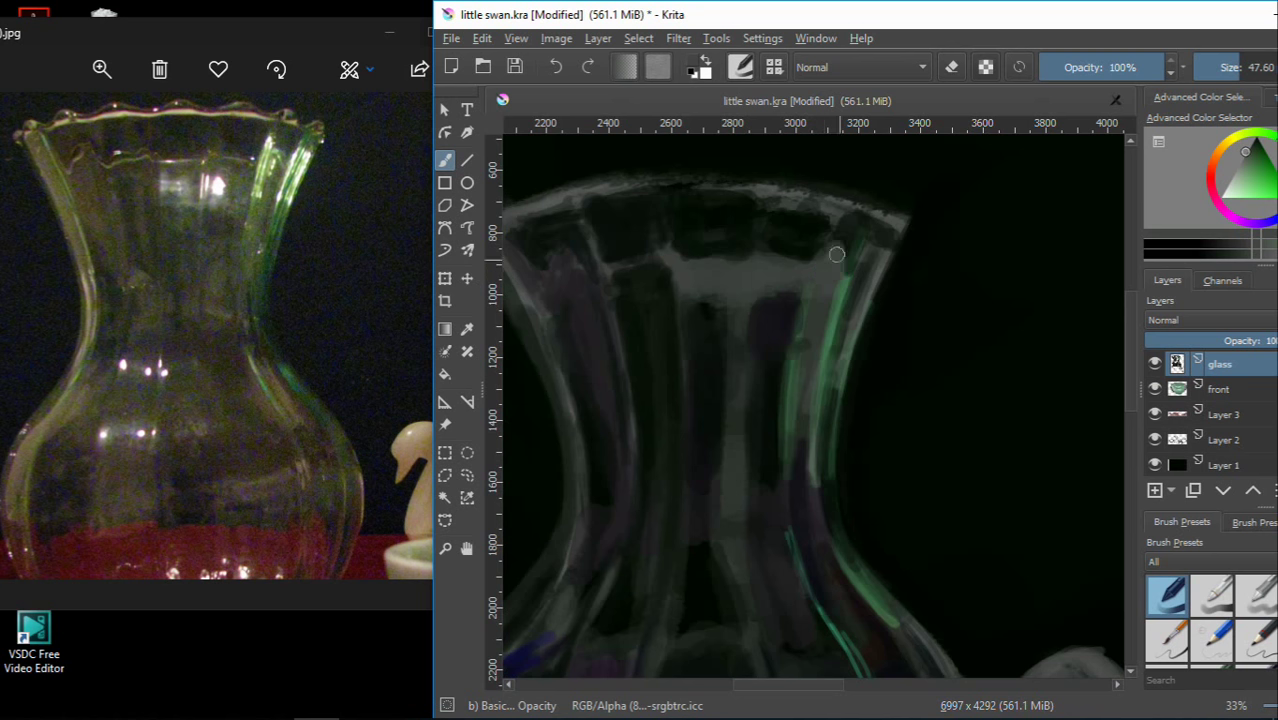
mouse_move(847, 194)
left_mouse_down()
mouse_move(860, 186)
mouse_move(882, 218)
left_mouse_up()
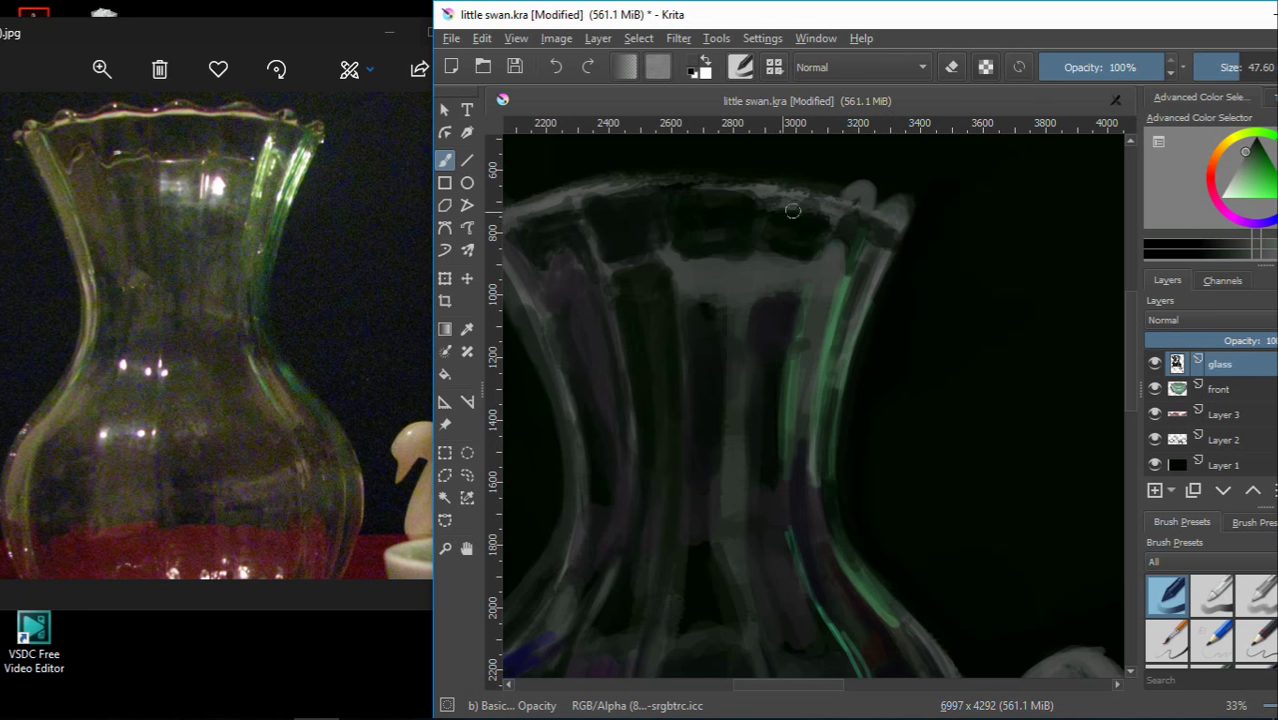
mouse_move(790, 172)
left_mouse_down()
mouse_move(822, 176)
mouse_move(804, 244)
mouse_move(728, 214)
mouse_move(685, 233)
mouse_move(630, 228)
mouse_move(633, 265)
mouse_move(574, 294)
mouse_move(559, 318)
left_mouse_up()
left_click(560, 260, "ctrl")
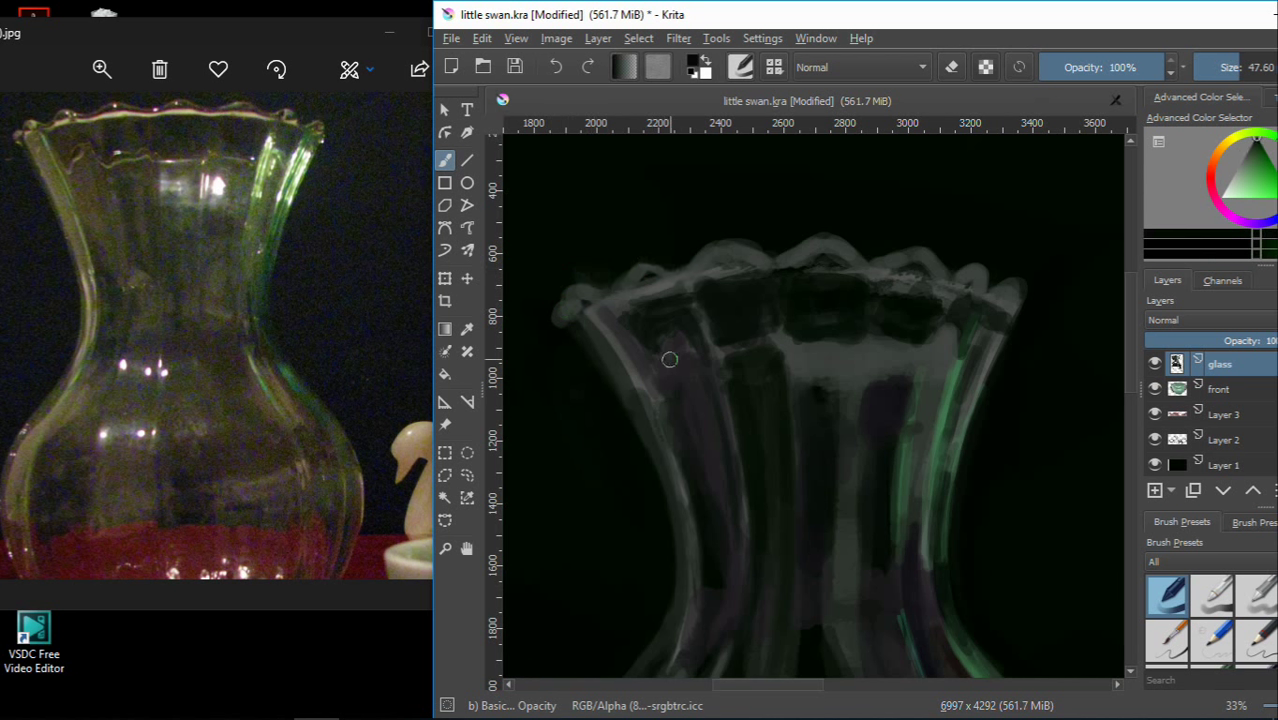
mouse_move(646, 285)
left_mouse_down()
mouse_move(827, 229)
mouse_move(858, 256)
mouse_move(898, 236)
mouse_move(964, 271)
left_mouse_up()
left_click(890, 242, "ctrl")
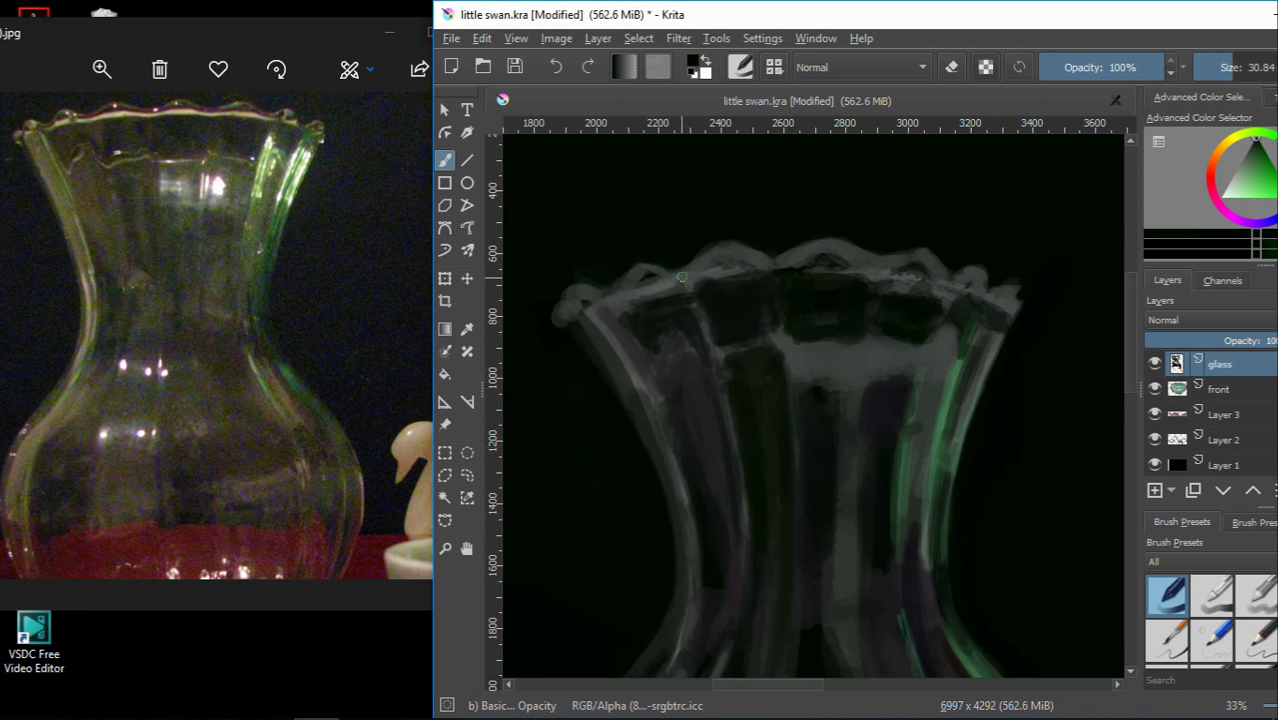
left_click(737, 274, "ctrl")
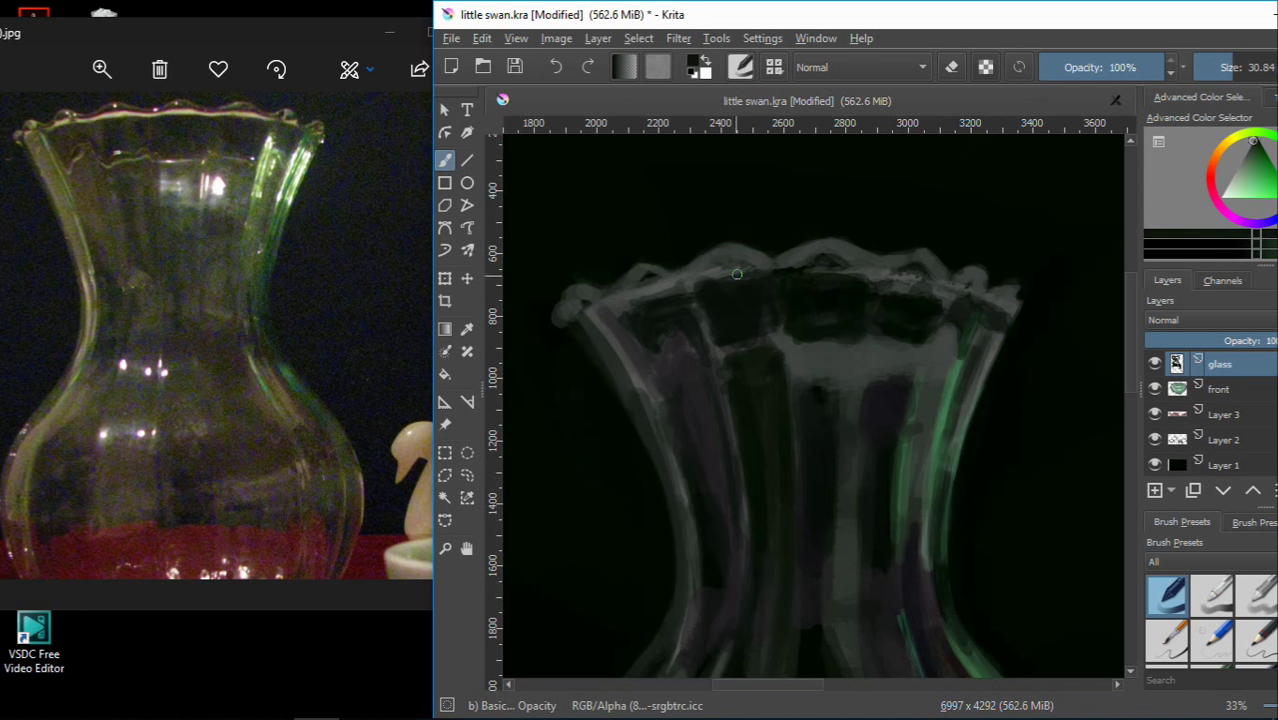
left_click(754, 244, "ctrl")
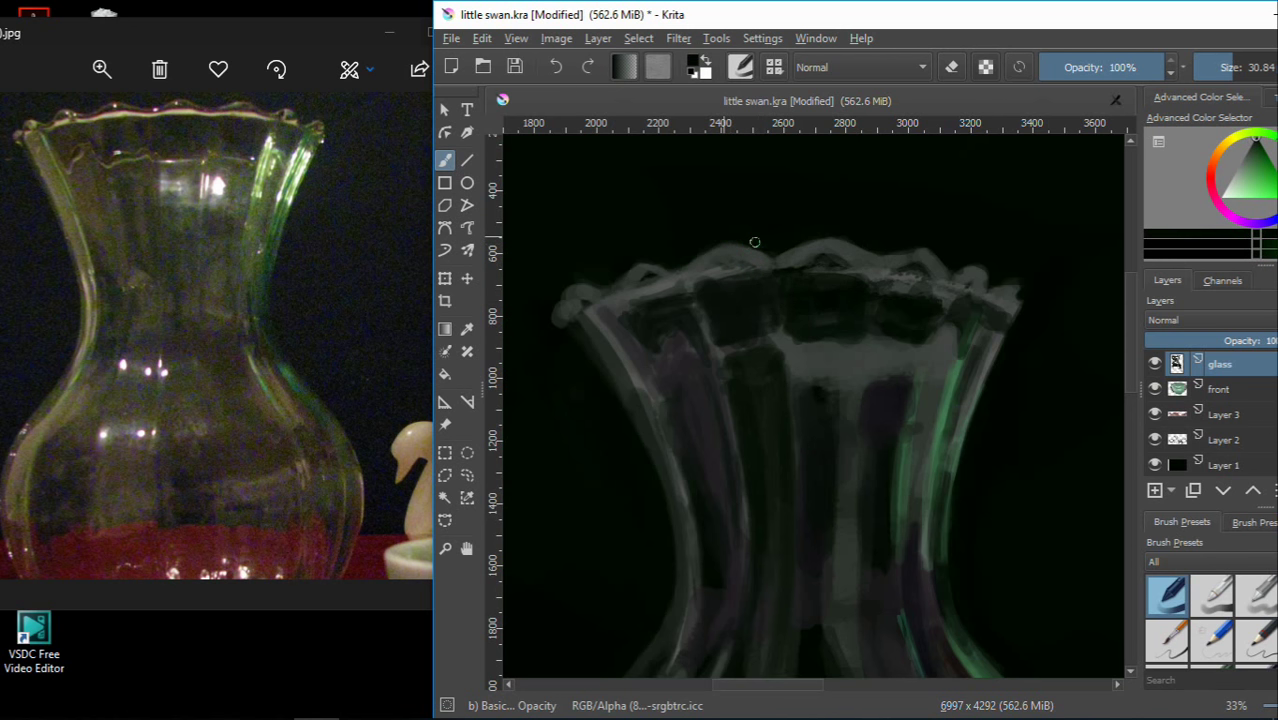
left_click_drag(725, 239, 876, 251)
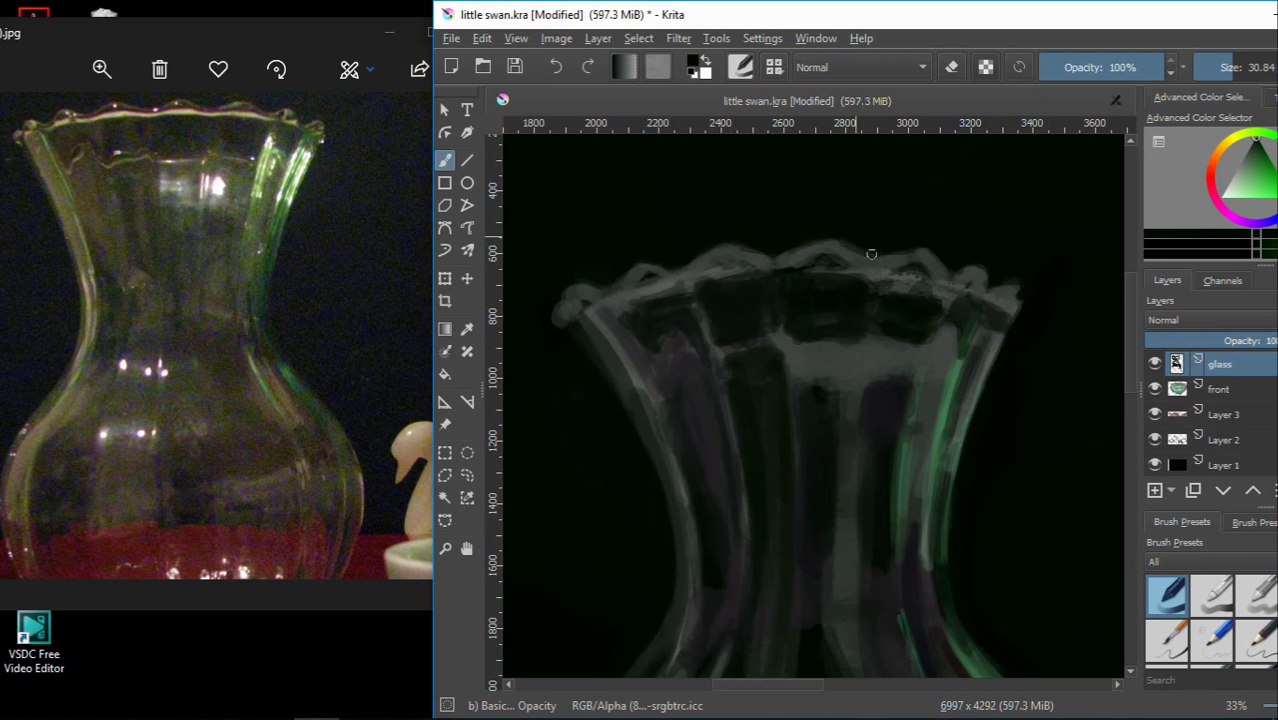
left_click(930, 242, "ctrl")
left_click(908, 254, "ctrl")
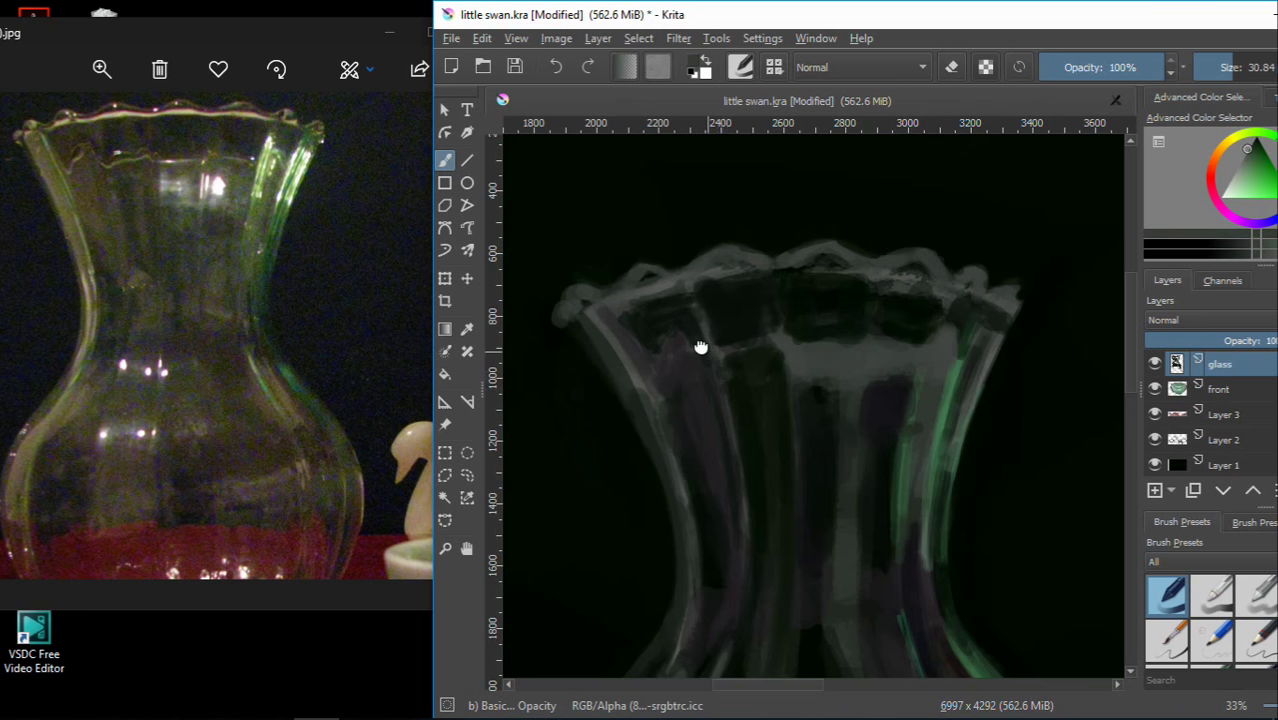
left_click_drag(700, 347, 752, 295)
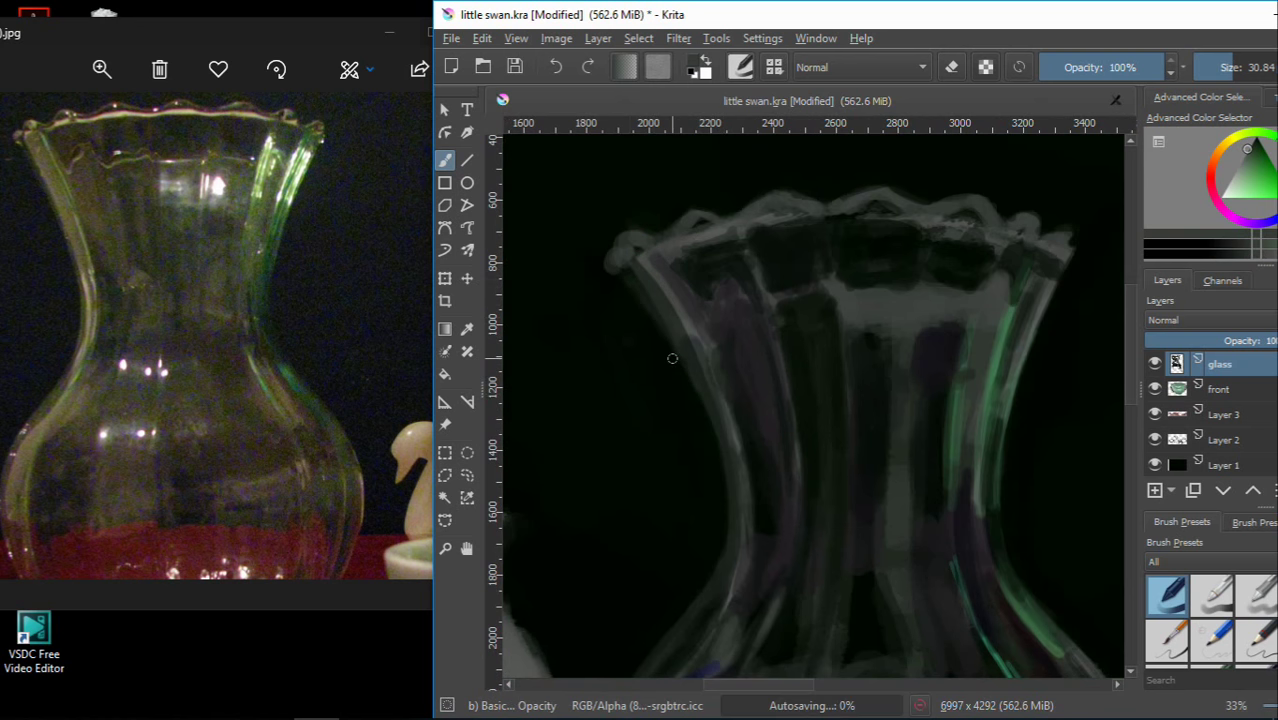
left_click_drag(683, 442, 607, 372)
mouse_move(722, 363)
left_mouse_down()
mouse_move(677, 360)
mouse_move(732, 407)
left_mouse_up()
left_click_drag(677, 310, 732, 296)
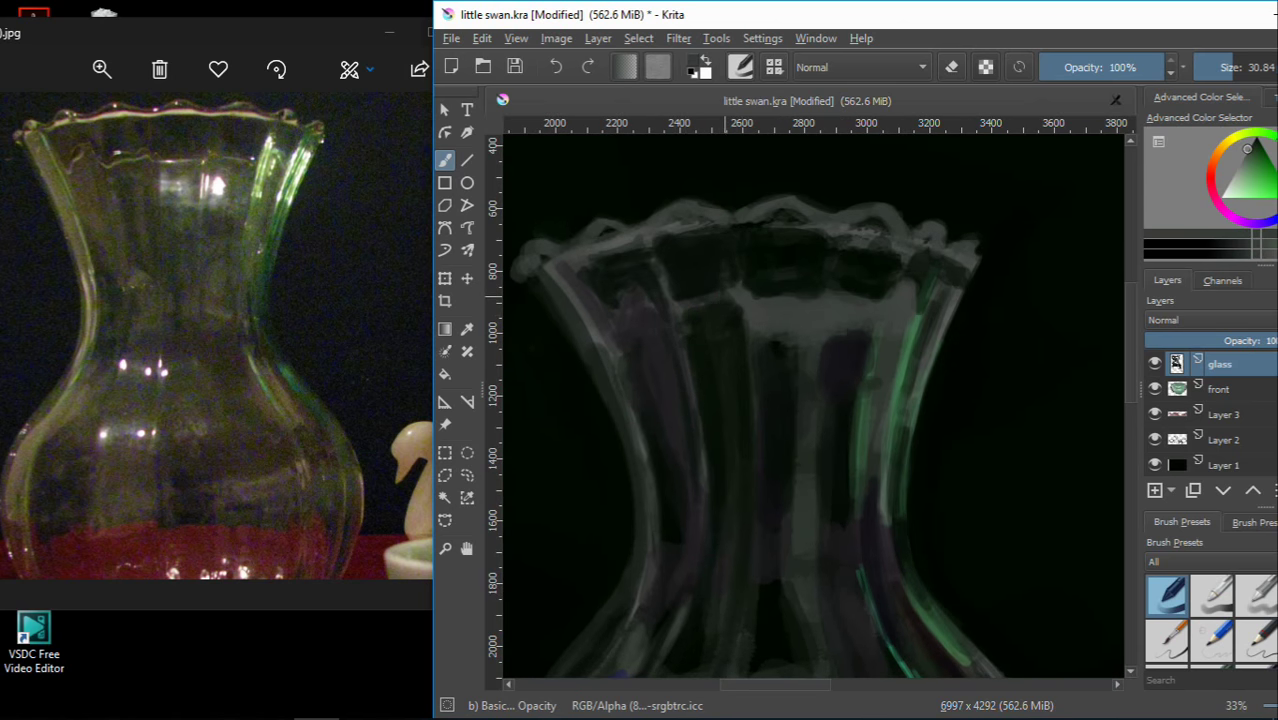
key("ctrl+z")
left_click(688, 290, "ctrl")
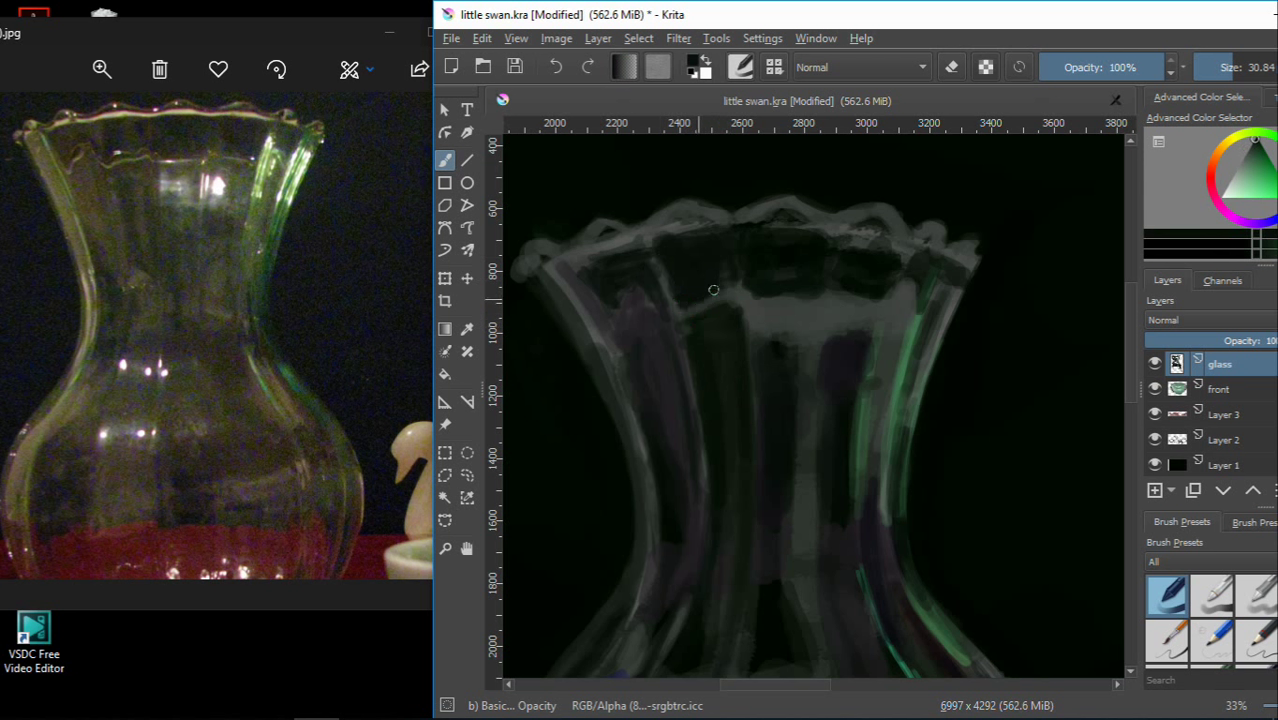
left_click(697, 333, "ctrl")
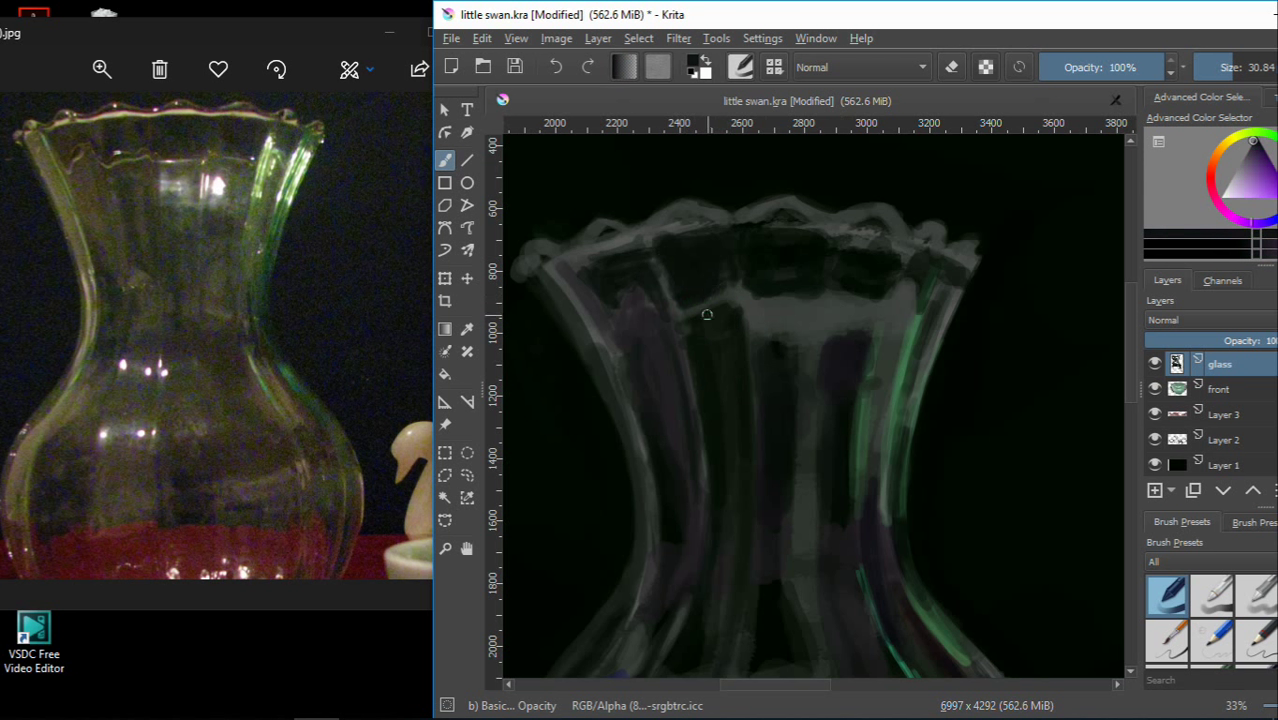
left_click_drag(711, 296, 724, 292)
key("ctrl+z")
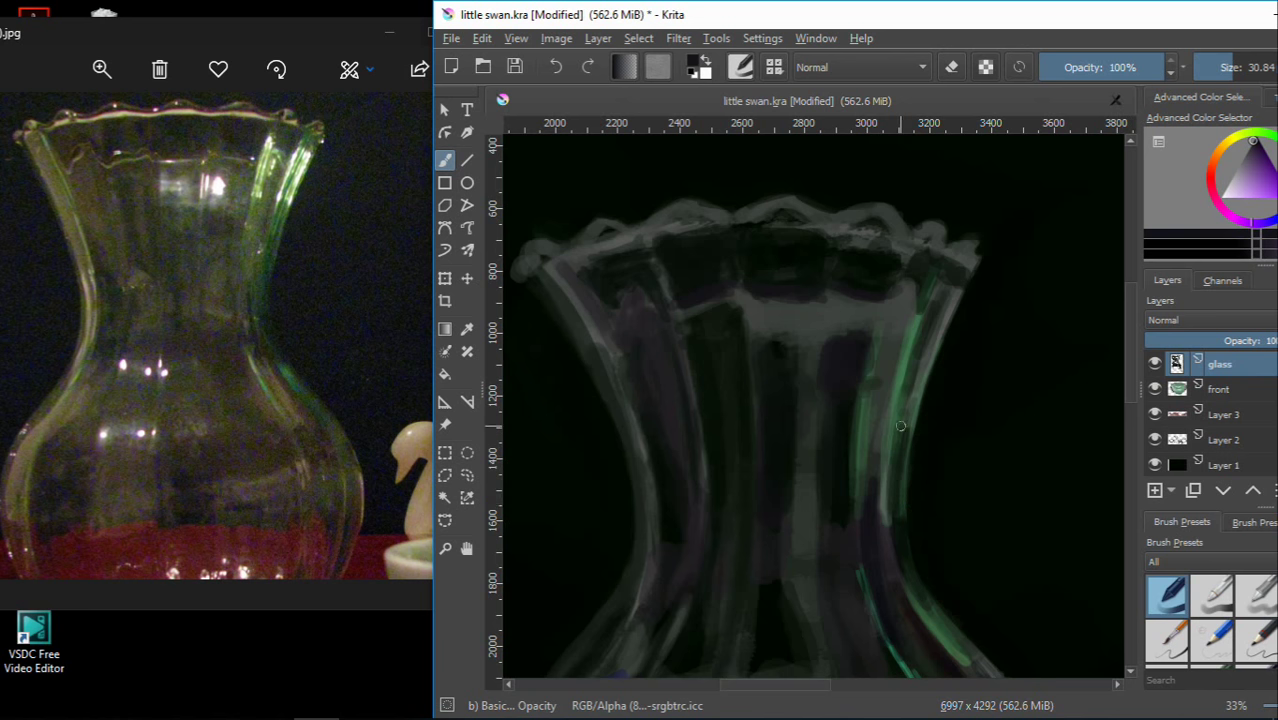
scroll(870, 334, "down", 2)
scroll(862, 297, "down", 2)
scroll(847, 371, "down", 2)
scroll(854, 386, "down", 1)
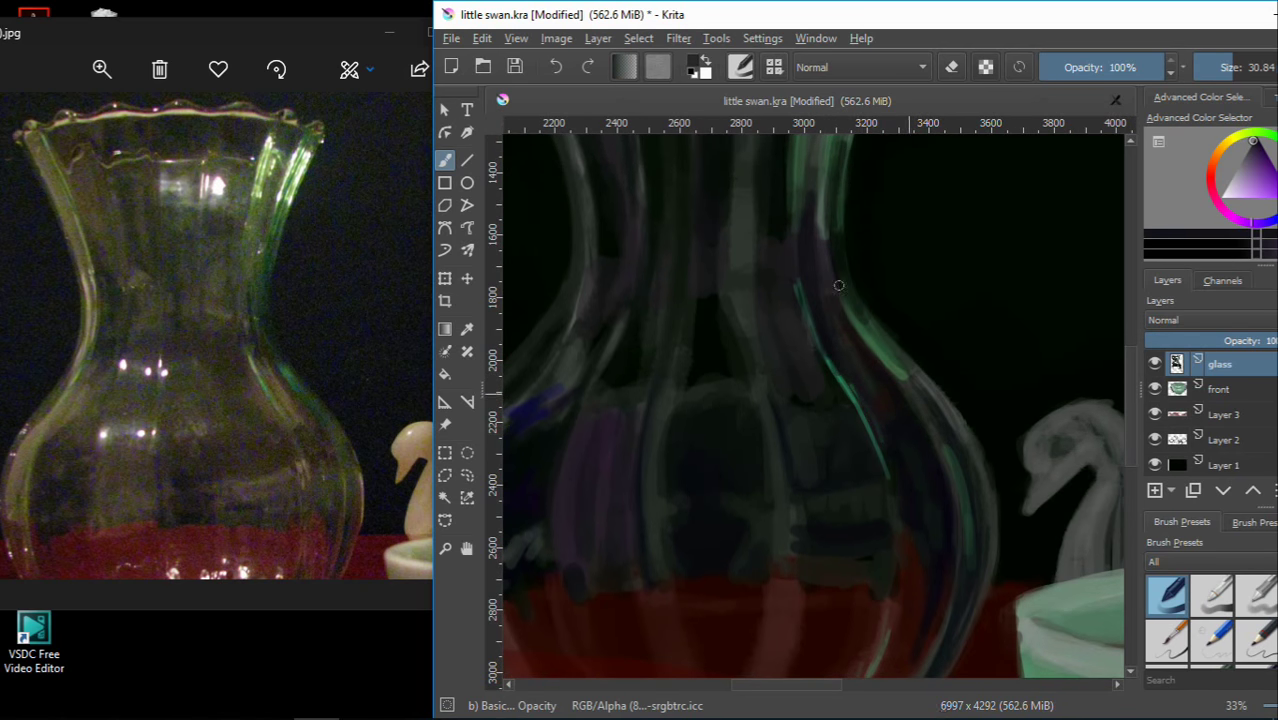
left_click_drag(676, 333, 748, 463)
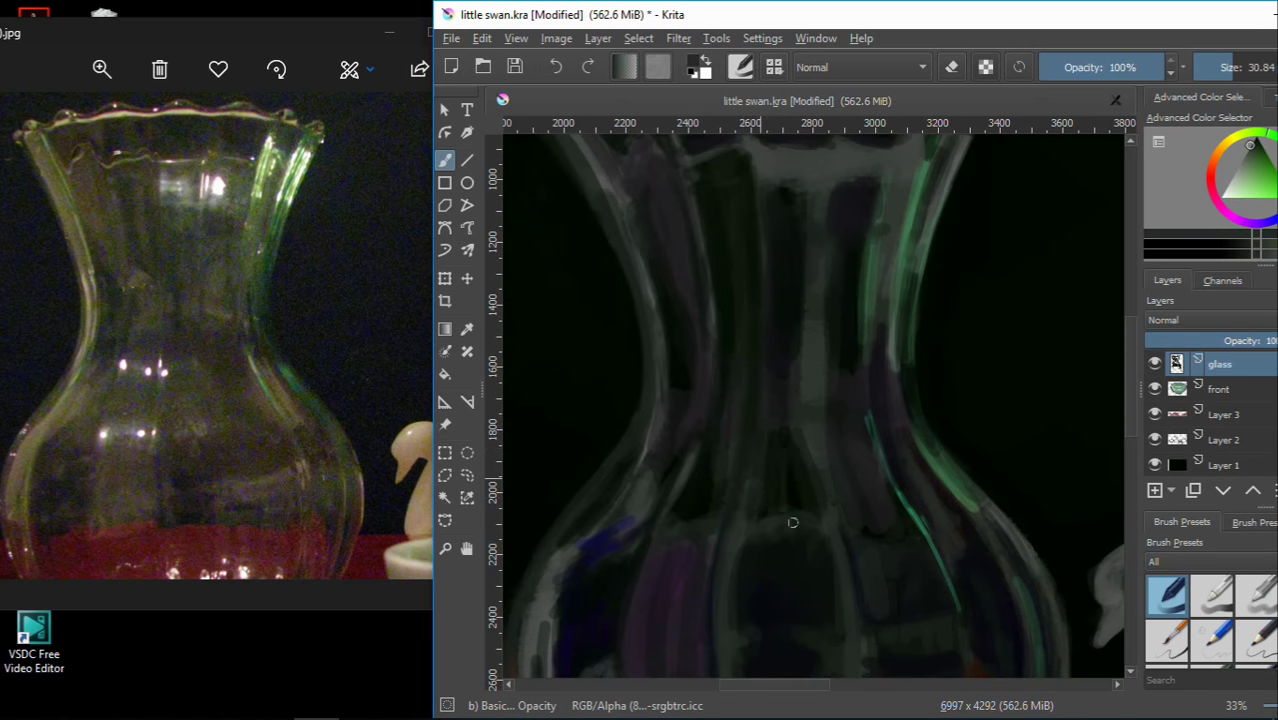
scroll(843, 458, "down", 2)
Sample the grey-green glass colour and paint a long stroke down the vase's left edge
scroll(843, 458, "down", 1)
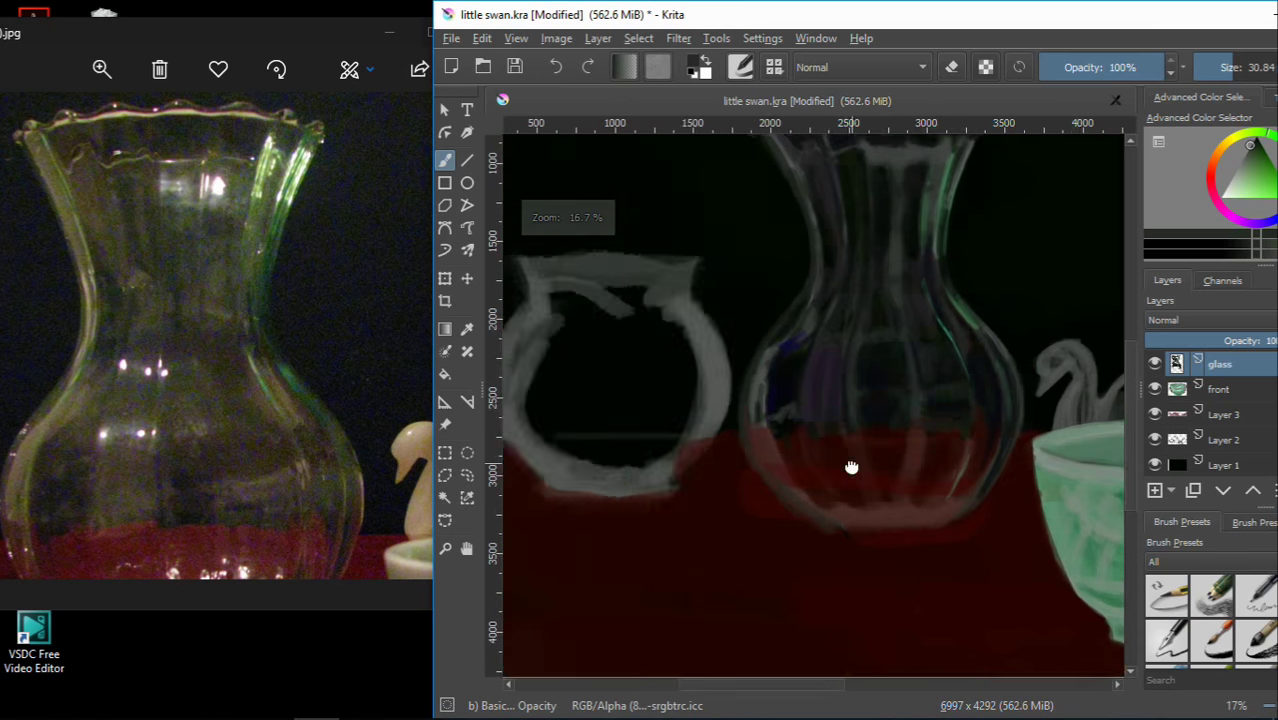
scroll(770, 244, "up", 2)
scroll(770, 244, "up", 2)
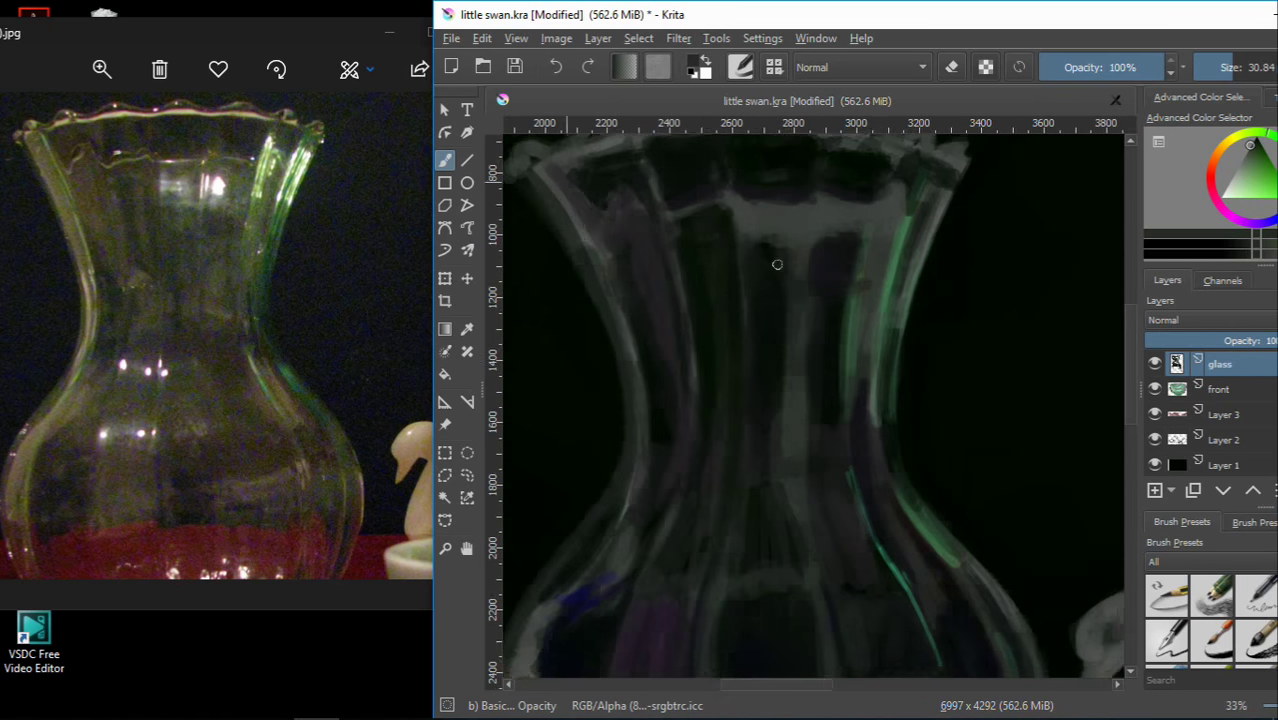
scroll(776, 263, "down", 1)
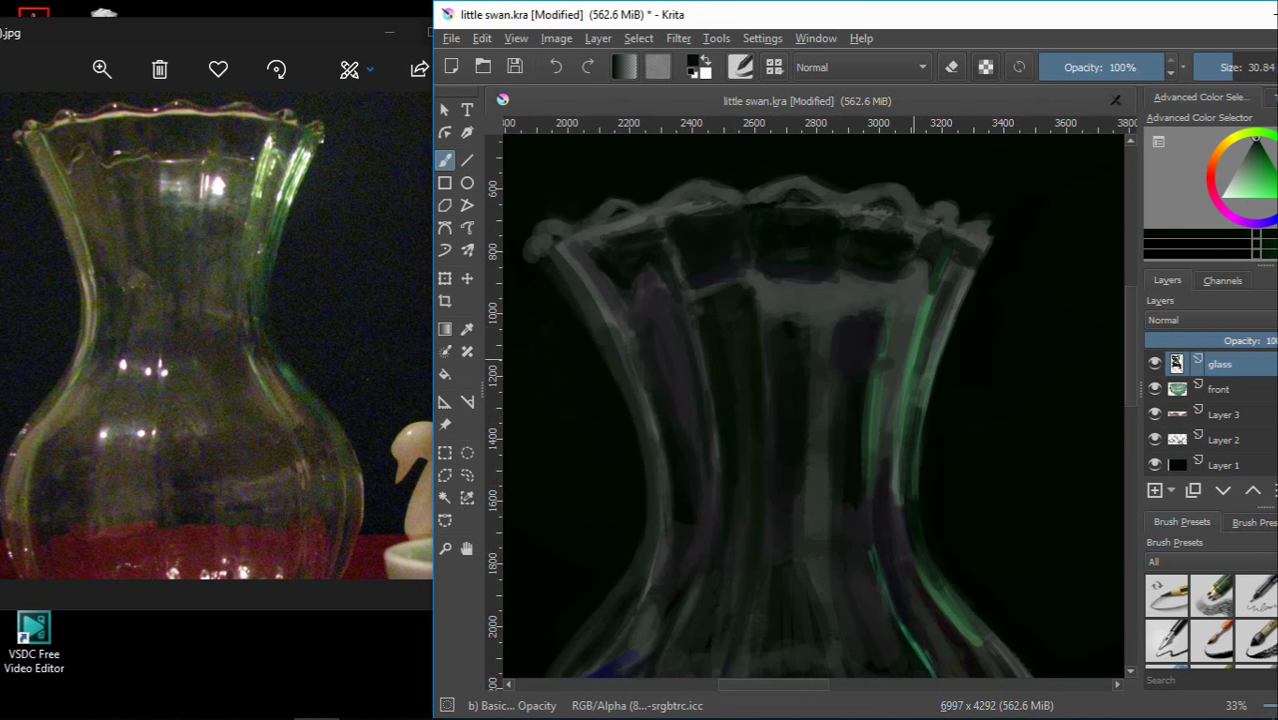
left_click(587, 248, "ctrl")
mouse_move(587, 248)
left_mouse_down()
mouse_move(575, 260)
mouse_move(651, 406)
mouse_move(660, 528)
left_mouse_up()
left_click_drag(660, 528, 633, 416)
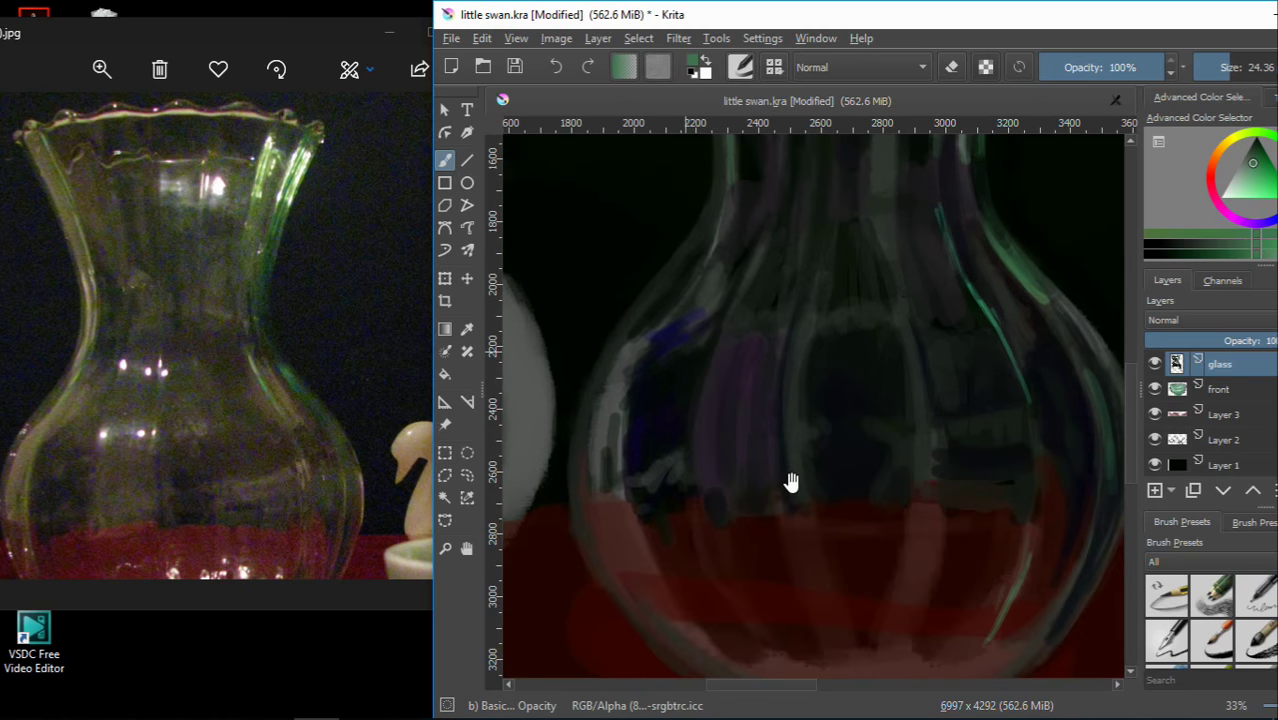
Sample purple, dark green and teal tones from the vase interior while framing the bowl
left_click_drag(790, 483, 787, 400)
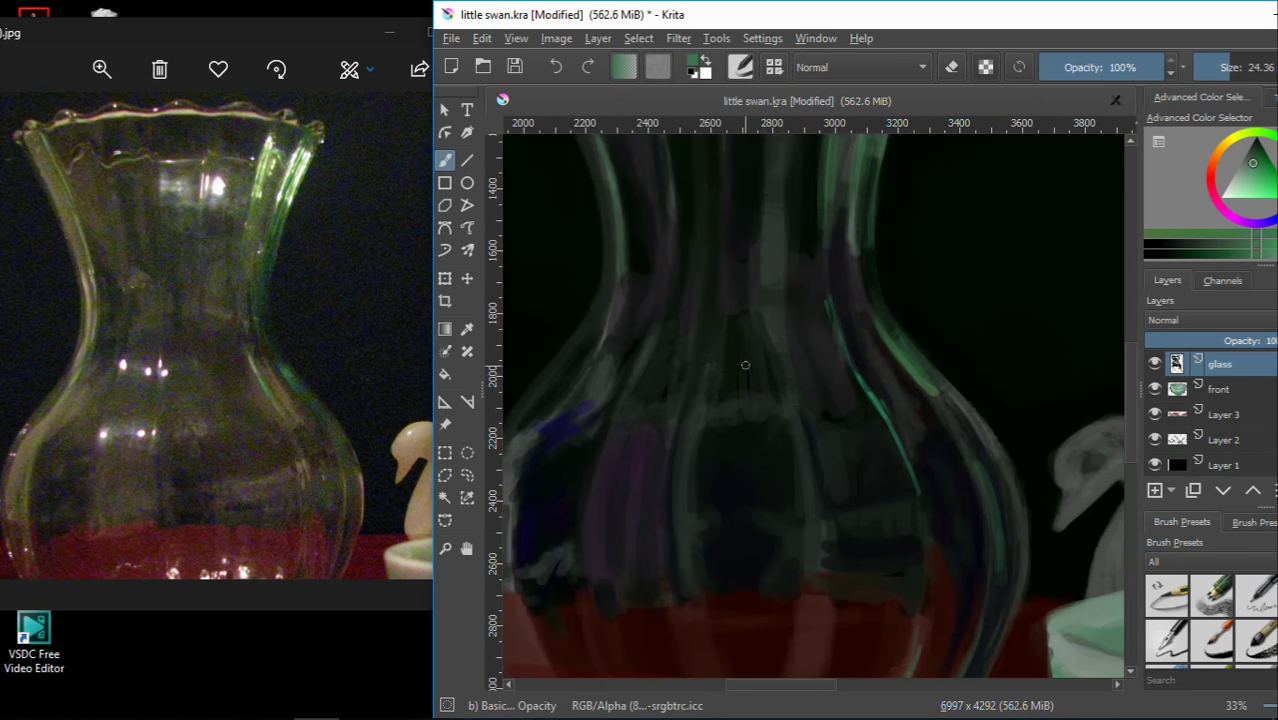
left_click(745, 365, "ctrl")
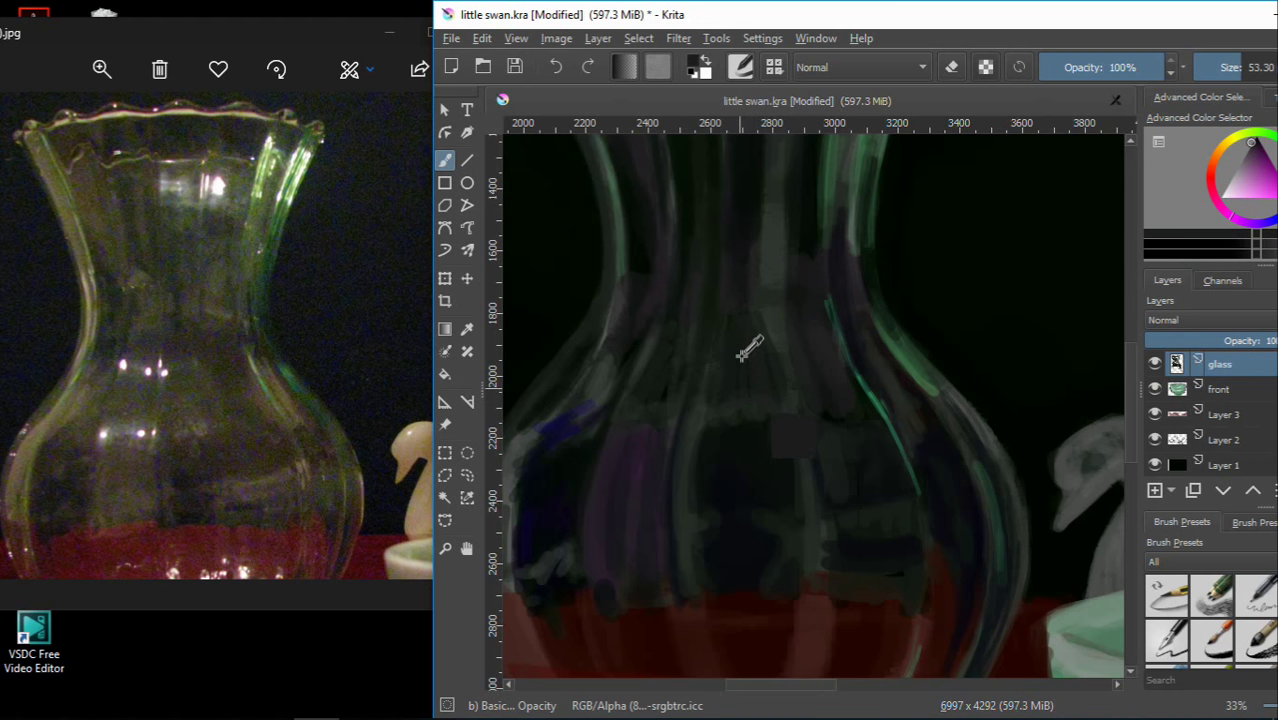
left_click(740, 368, "ctrl")
scroll(684, 428, "up", 2)
scroll(843, 383, "up", 2)
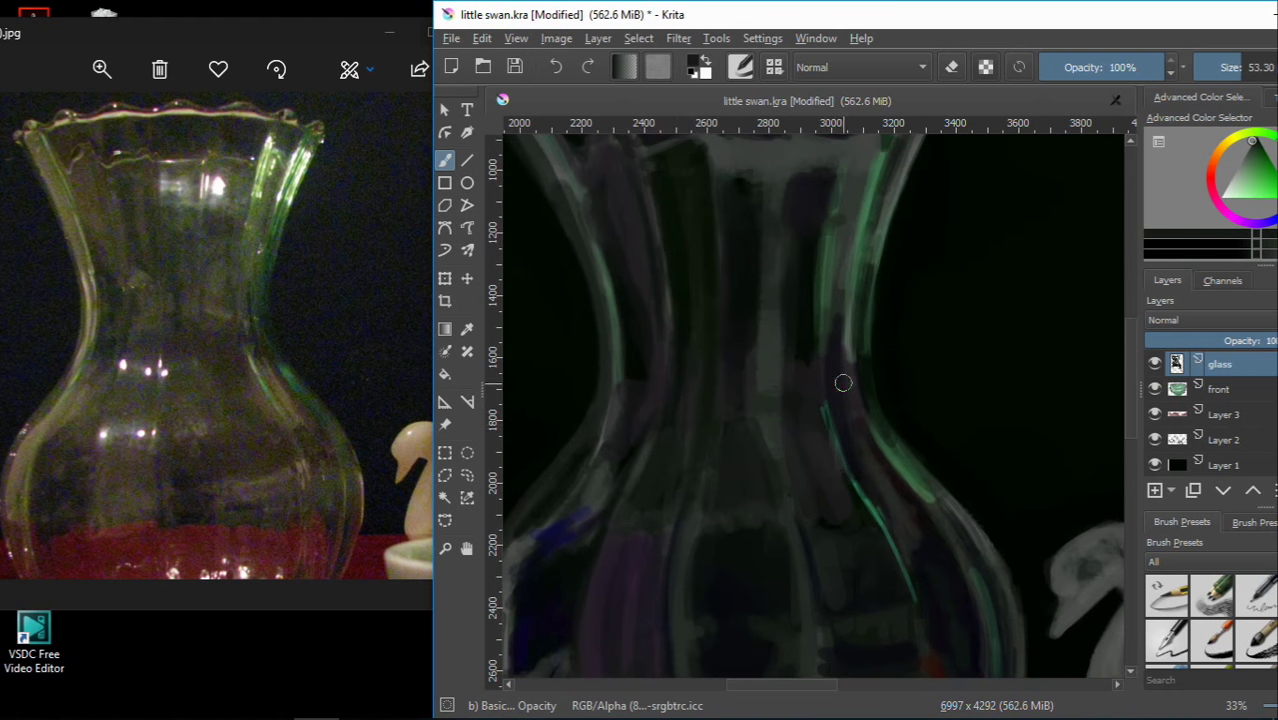
left_click(727, 360, "ctrl")
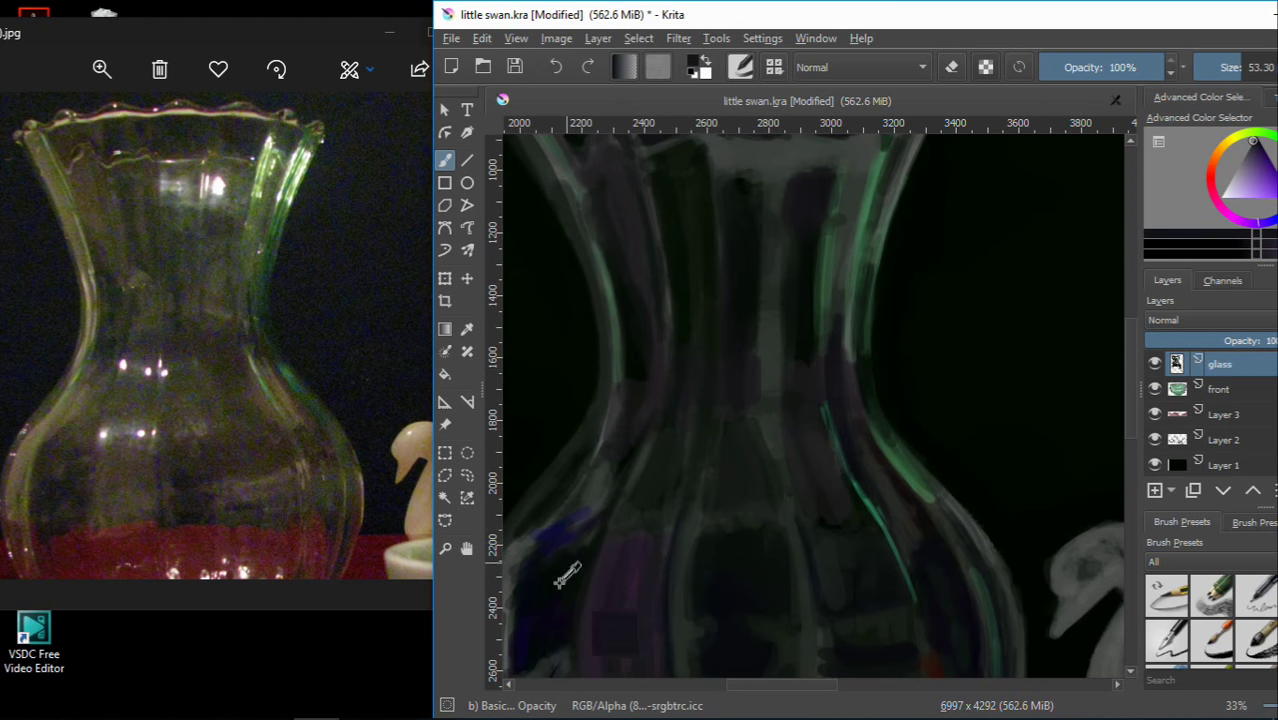
left_click(724, 371, "ctrl")
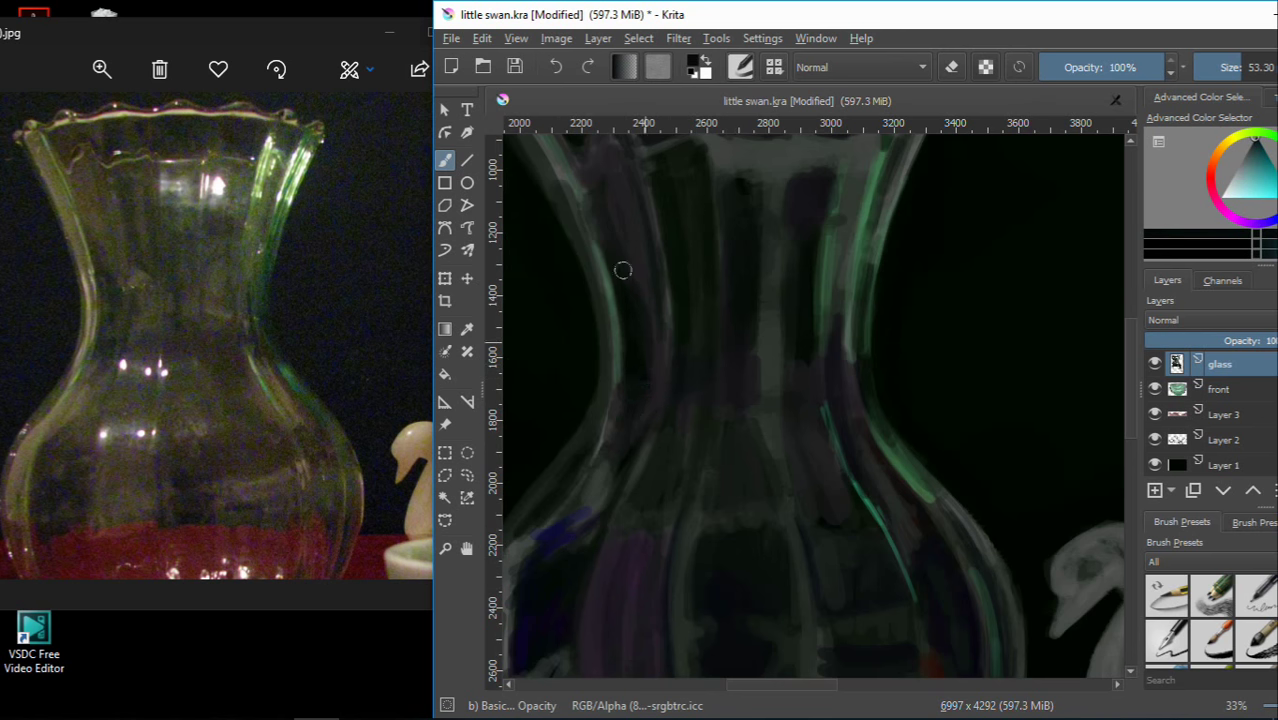
mouse_move(676, 297)
left_mouse_down()
mouse_move(725, 409)
mouse_move(767, 334)
mouse_move(756, 340)
left_mouse_up()
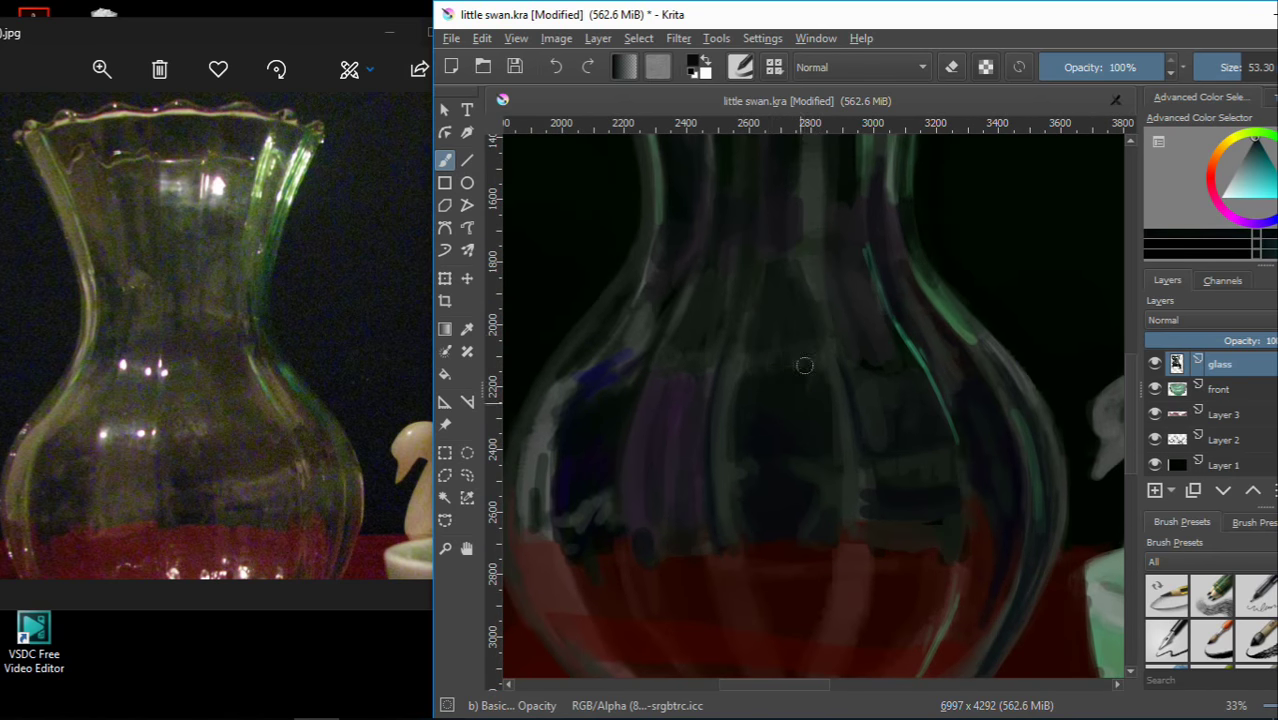
scroll(839, 436, "down", 3)
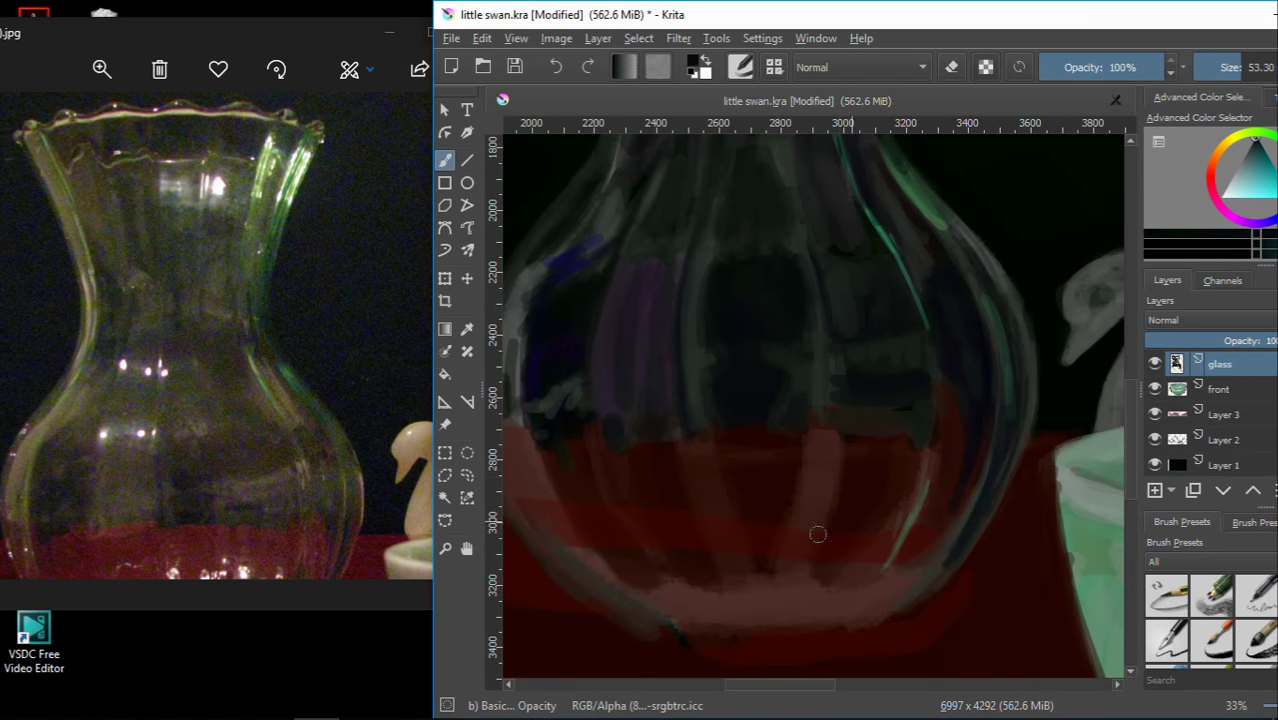
scroll(818, 534, "down", 2)
scroll(839, 400, "down", 1)
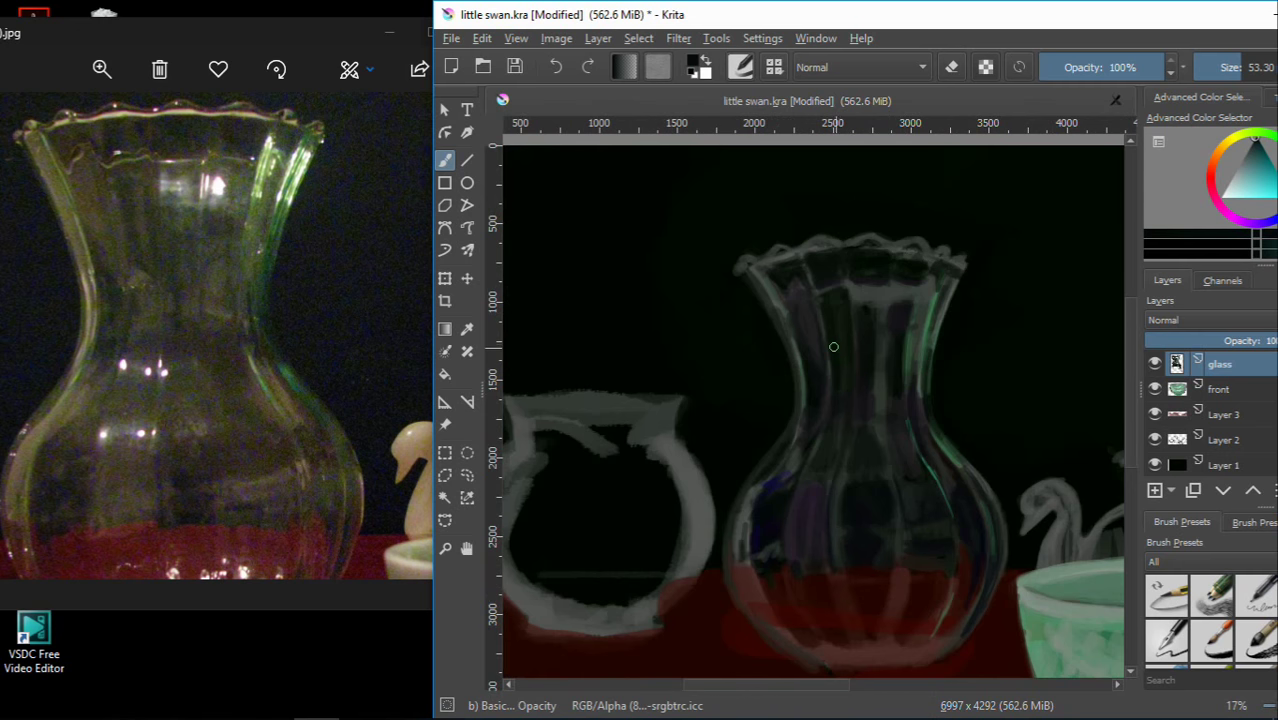
scroll(833, 346, "up", 2)
scroll(463, 578, "up", 2)
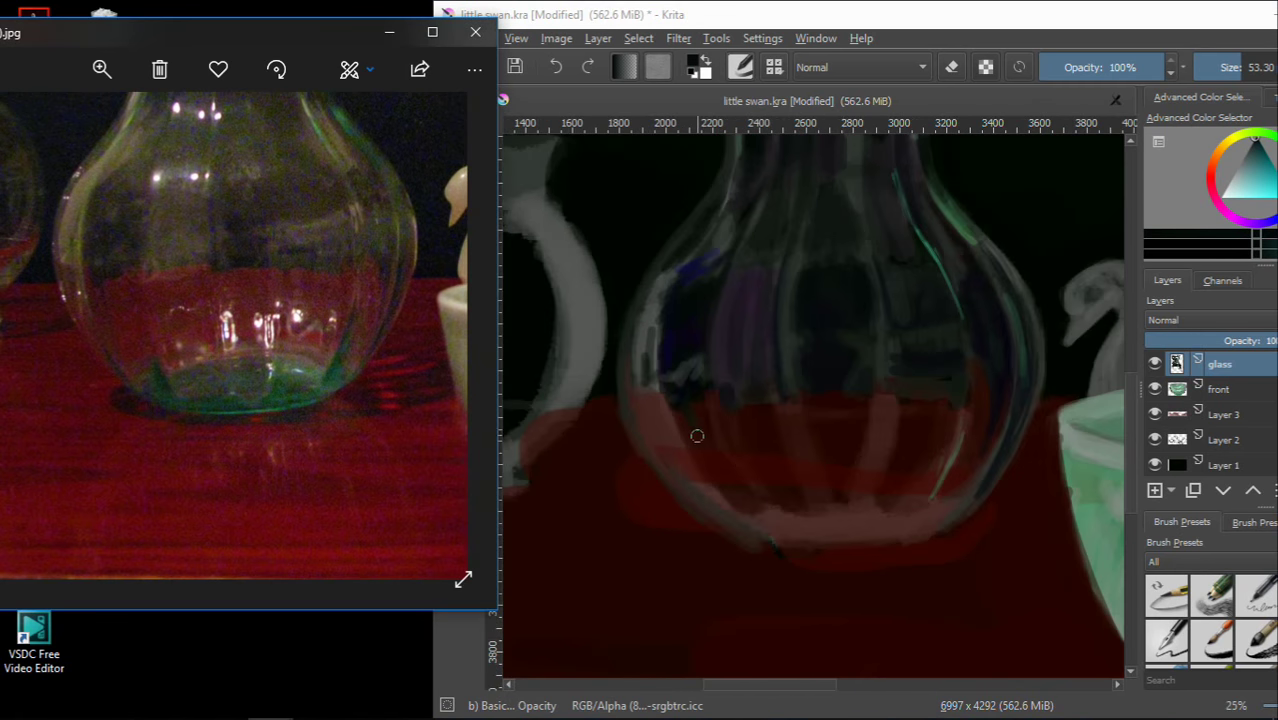
Paint a pale rosy band along the vase bowl's bottom edge against the cloth
left_click(697, 436)
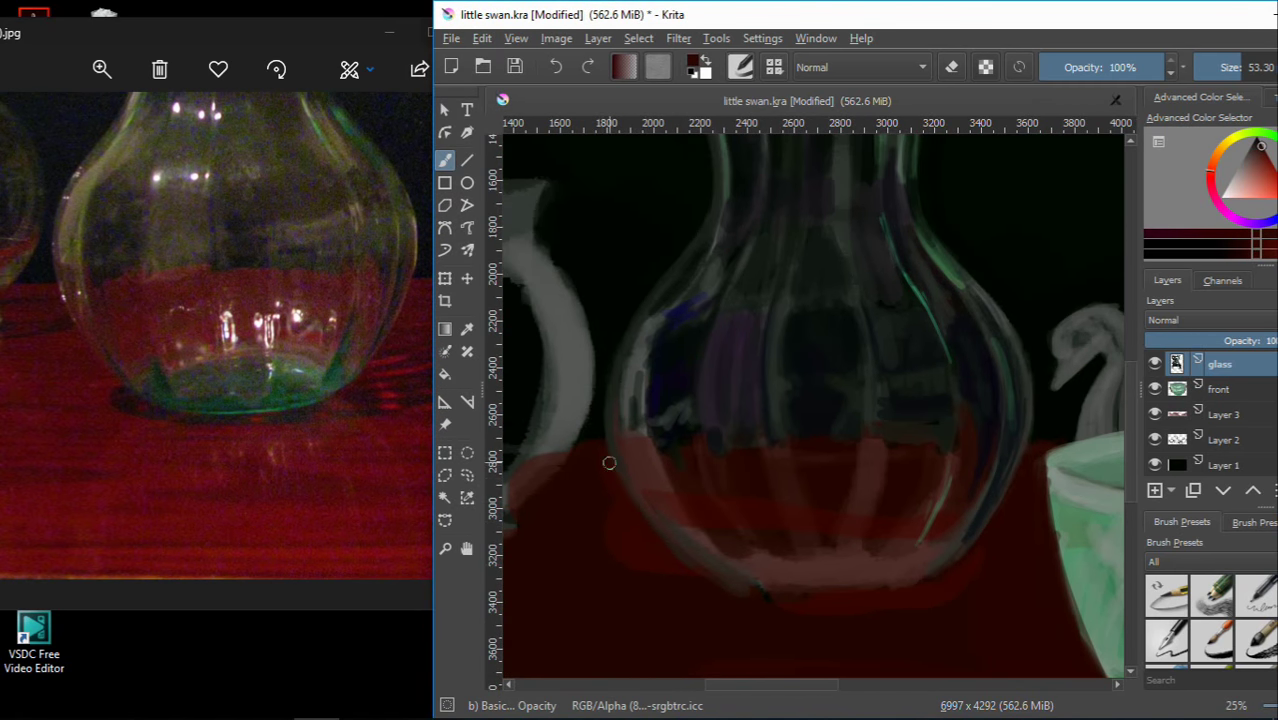
left_click_drag(914, 580, 792, 607)
key("plus")
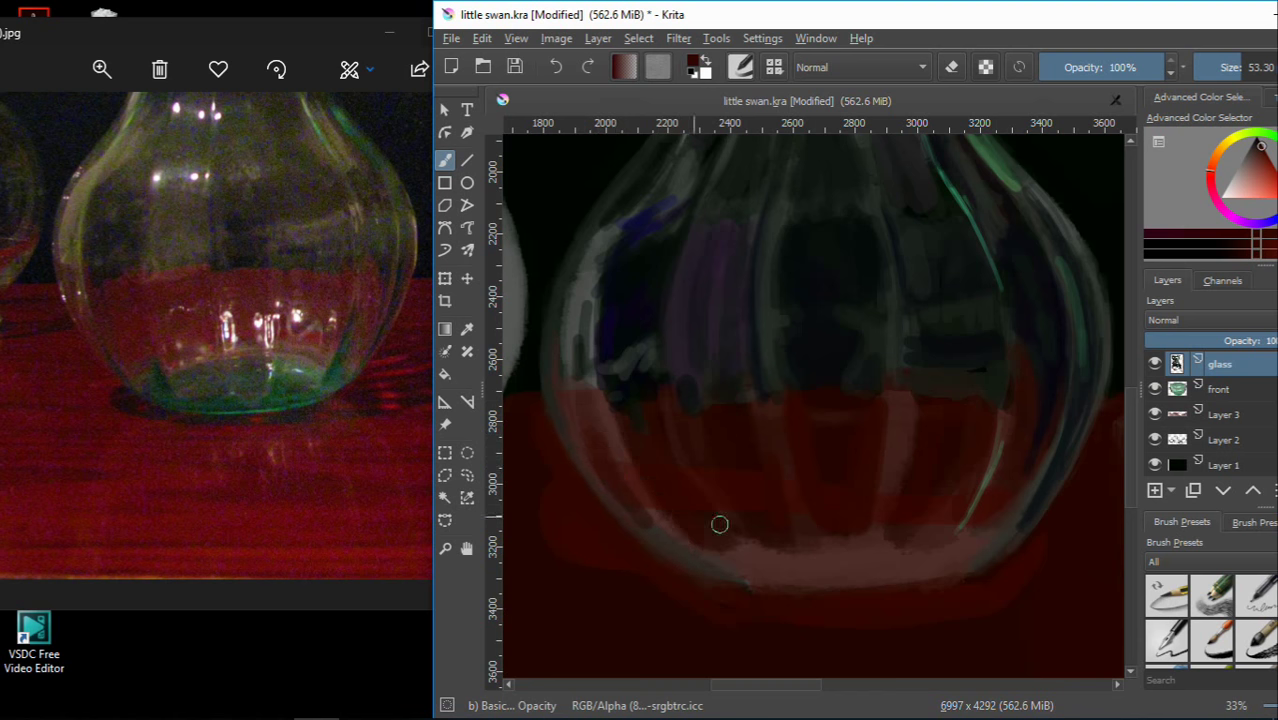
Choose a green highlight colour and shrink the brush to about 21 px
left_click_drag(1196, 20, 1148, 20)
left_click(1212, 151)
key("bracketleft")
key("bracketleft")
key("bracketleft")
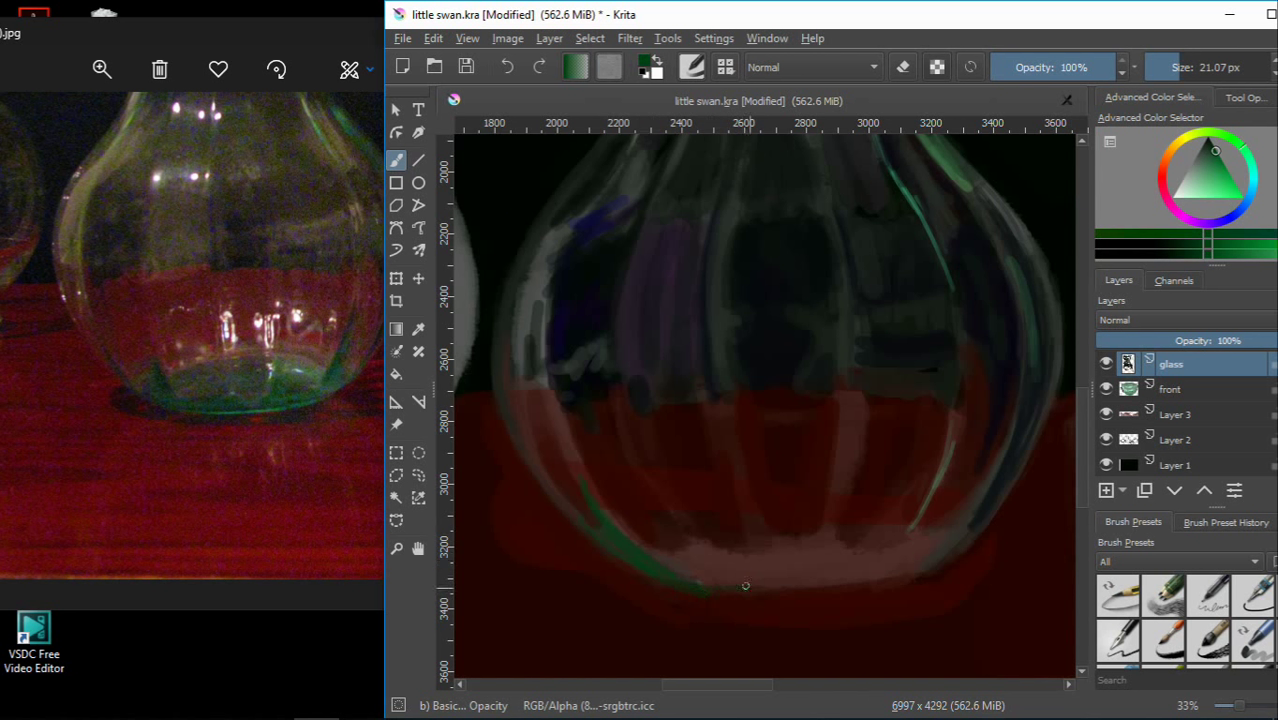
Paint a green highlight along the base rim, then dark cloth red up the lower bowl
left_click_drag(820, 591, 907, 580)
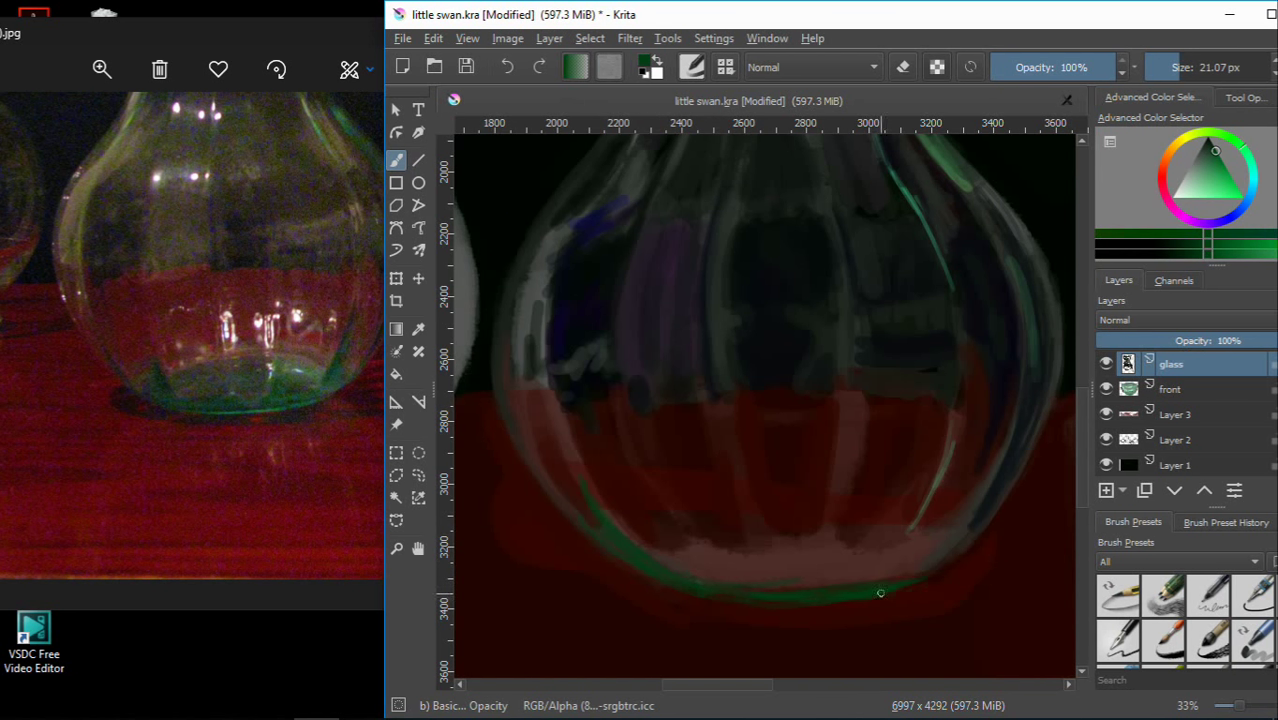
left_click_drag(1001, 28, 1067, 28)
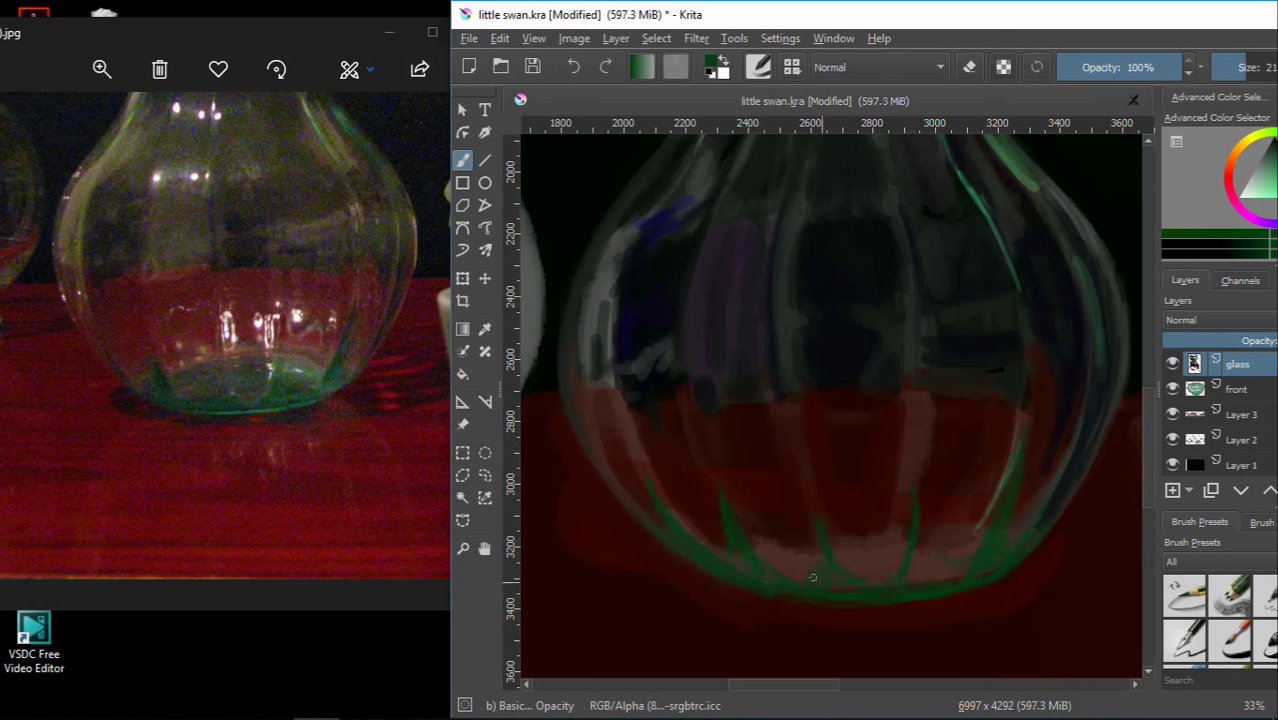
left_click(745, 523, "ctrl")
left_click_drag(749, 533, 684, 419)
Cover part of the green line with dark red and add light pink reflections, brush about 39 px
left_click_drag(712, 514, 718, 547)
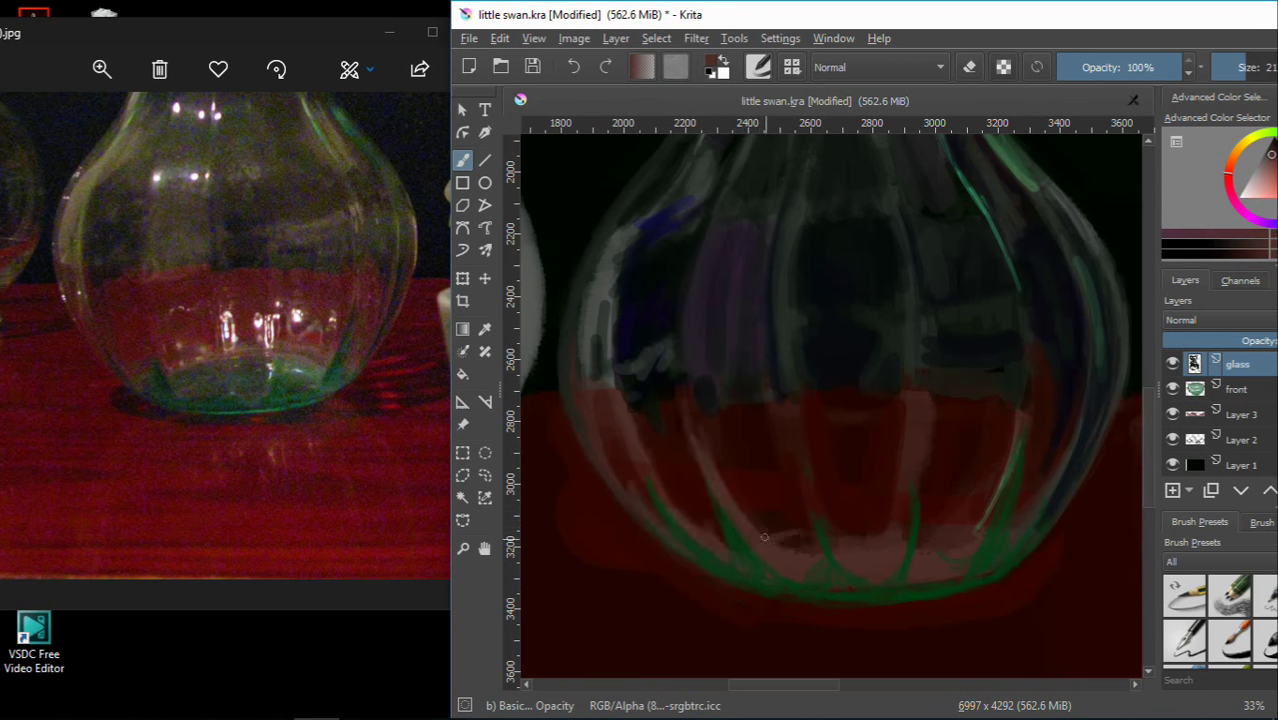
mouse_move(764, 537)
left_mouse_down()
mouse_move(800, 515)
mouse_move(973, 519)
mouse_move(839, 425)
mouse_move(899, 445)
mouse_move(931, 477)
left_mouse_up()
key("bracketright")
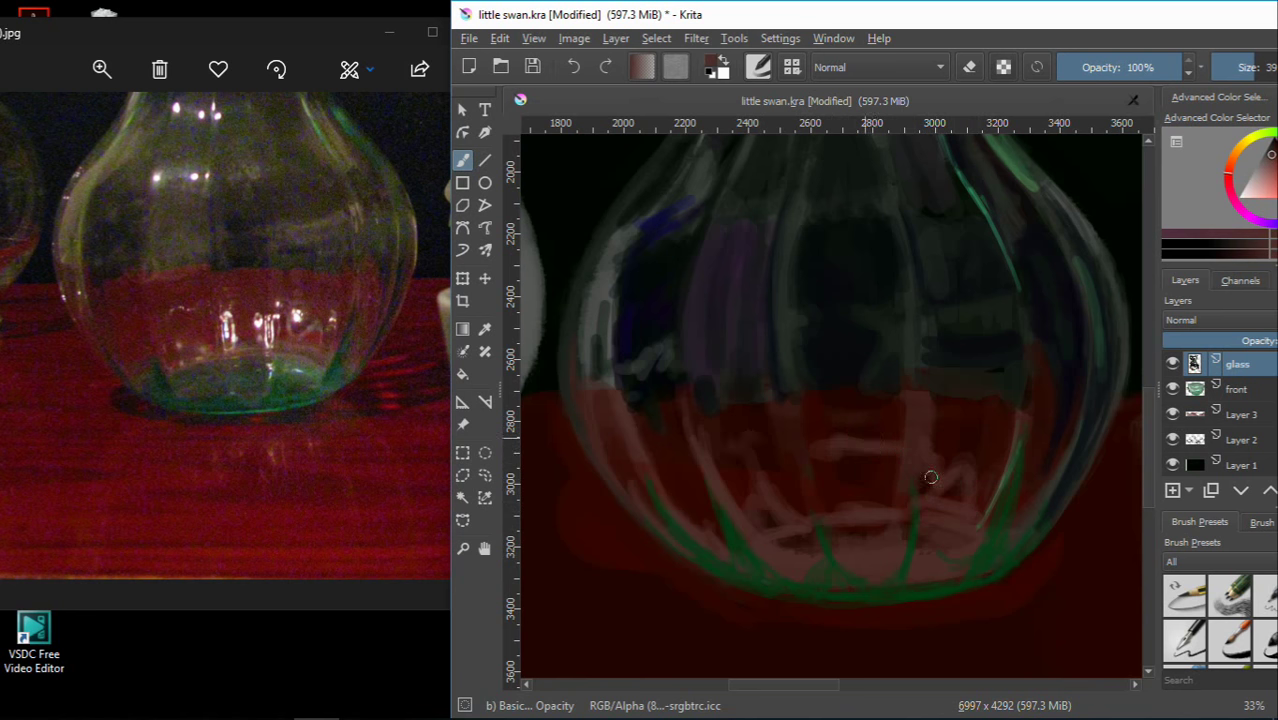
Darken the glass's right edge and zoom in on the vase bottom
left_click_drag(1038, 402, 1044, 465)
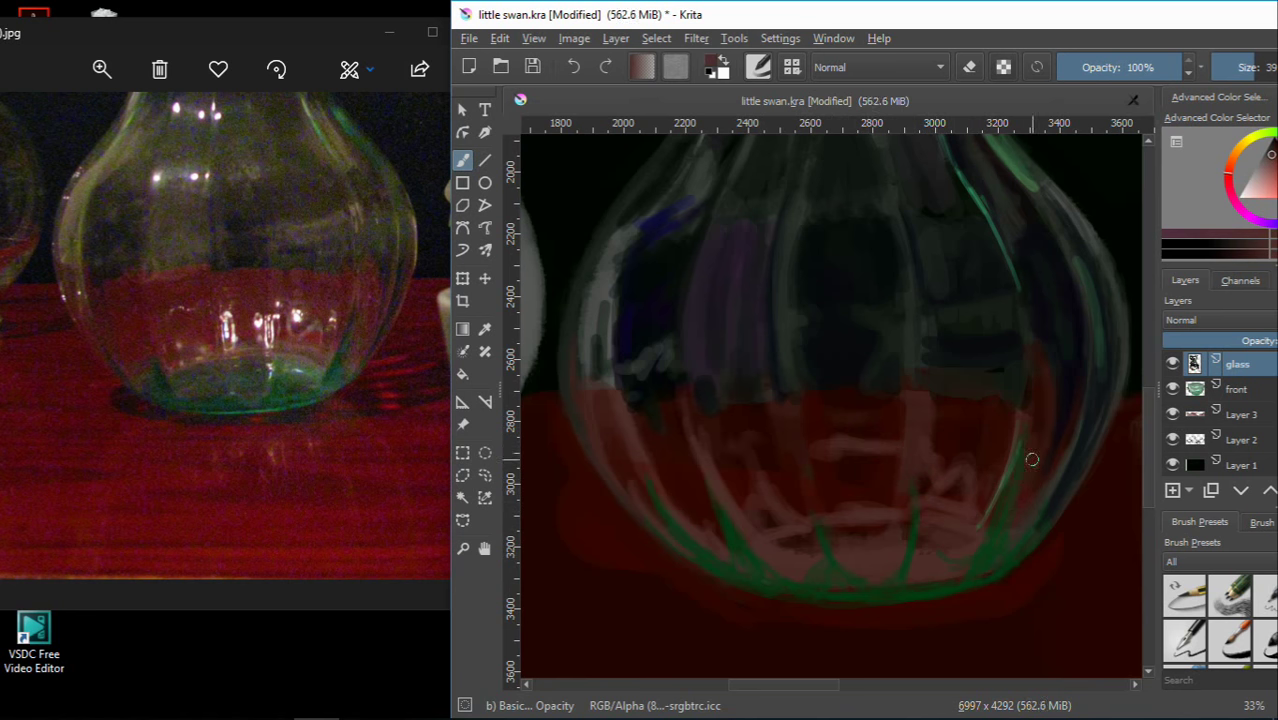
scroll(1031, 459, "down", 1)
scroll(1015, 490, "down", 1)
scroll(996, 520, "down", 1)
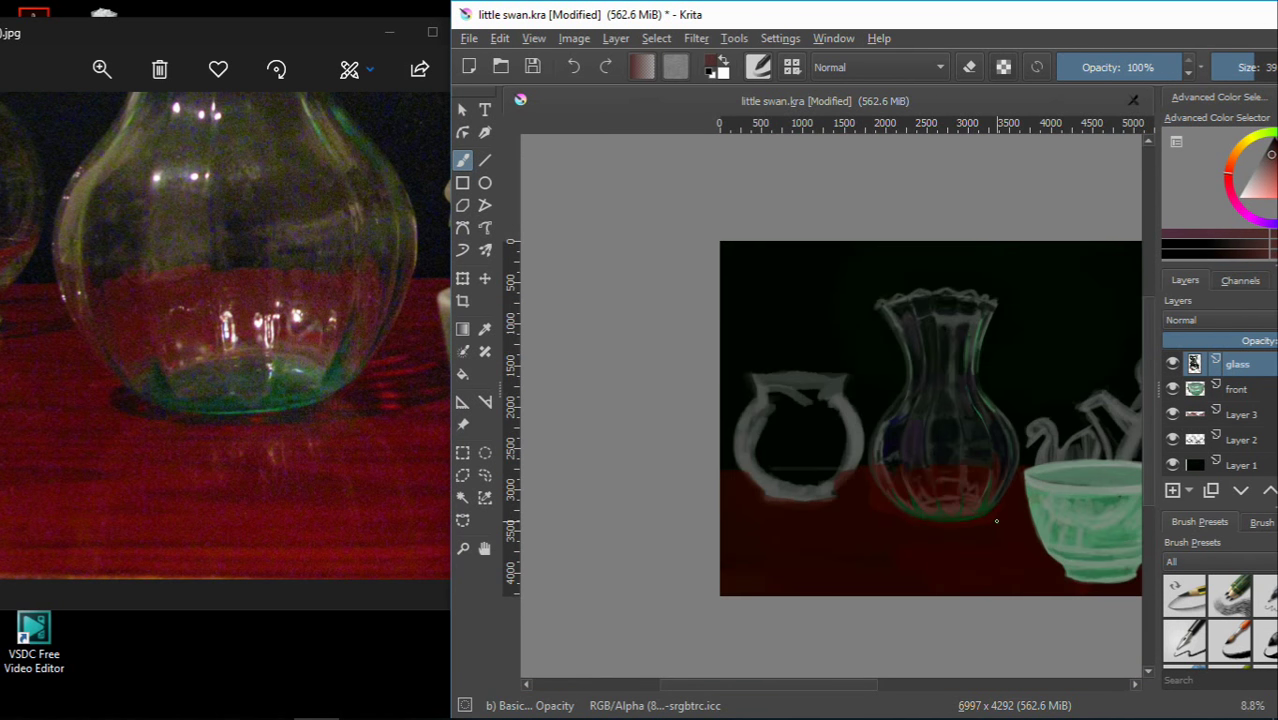
scroll(996, 520, "up", 2)
scroll(1018, 436, "up", 2)
scroll(1007, 528, "down", 1)
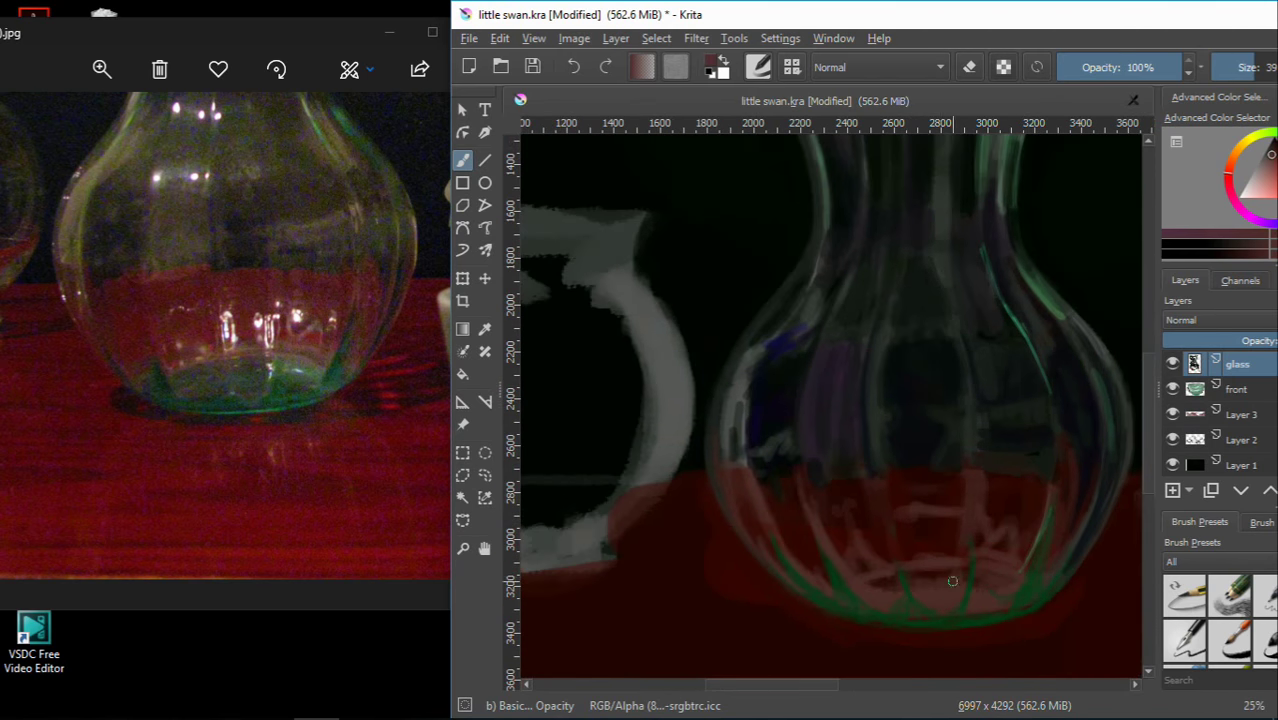
Sample colours from the cloth and background, shrink the brush to about 31 px, and recentre on the vase
left_click(713, 507, "ctrl")
left_click(700, 459, "ctrl")
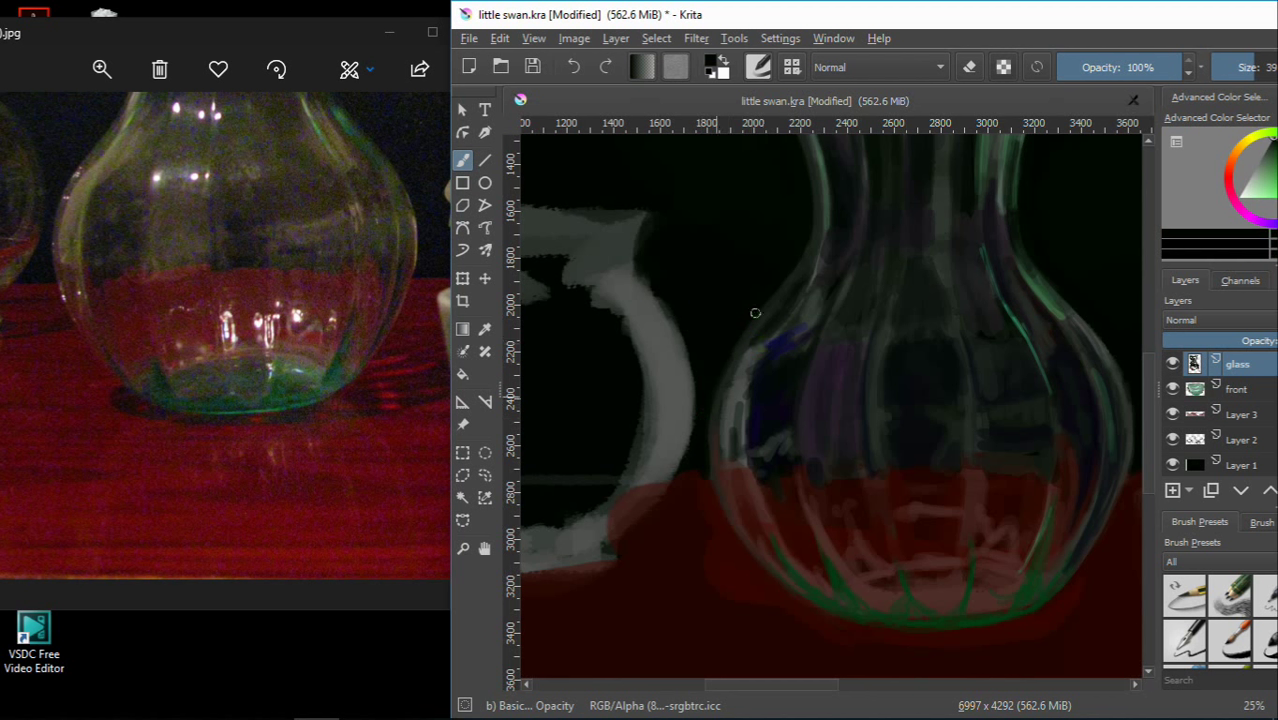
left_click(724, 370, "ctrl")
key("bracketleft")
left_click_drag(745, 582, 682, 521)
scroll(682, 521, "up", 1)
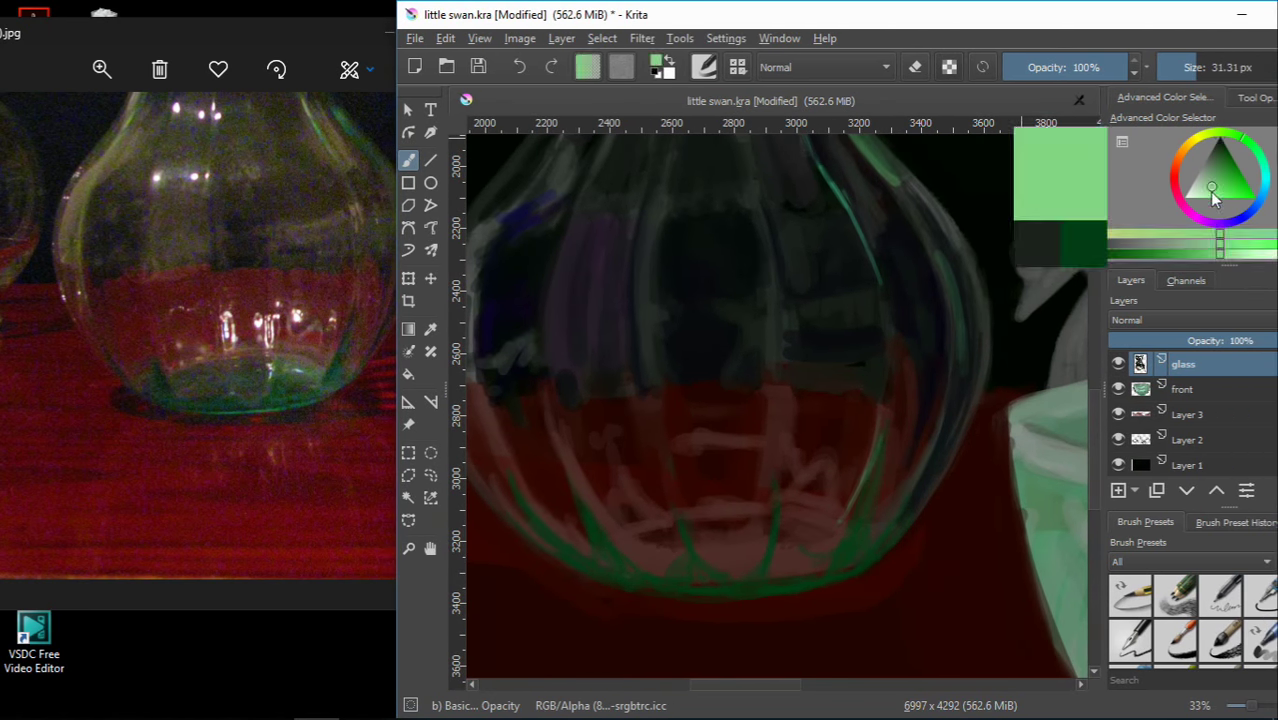
Paint pale mint highlights on the vase base's lower right with a brush of about 44 px
left_click_drag(1209, 191, 1228, 201)
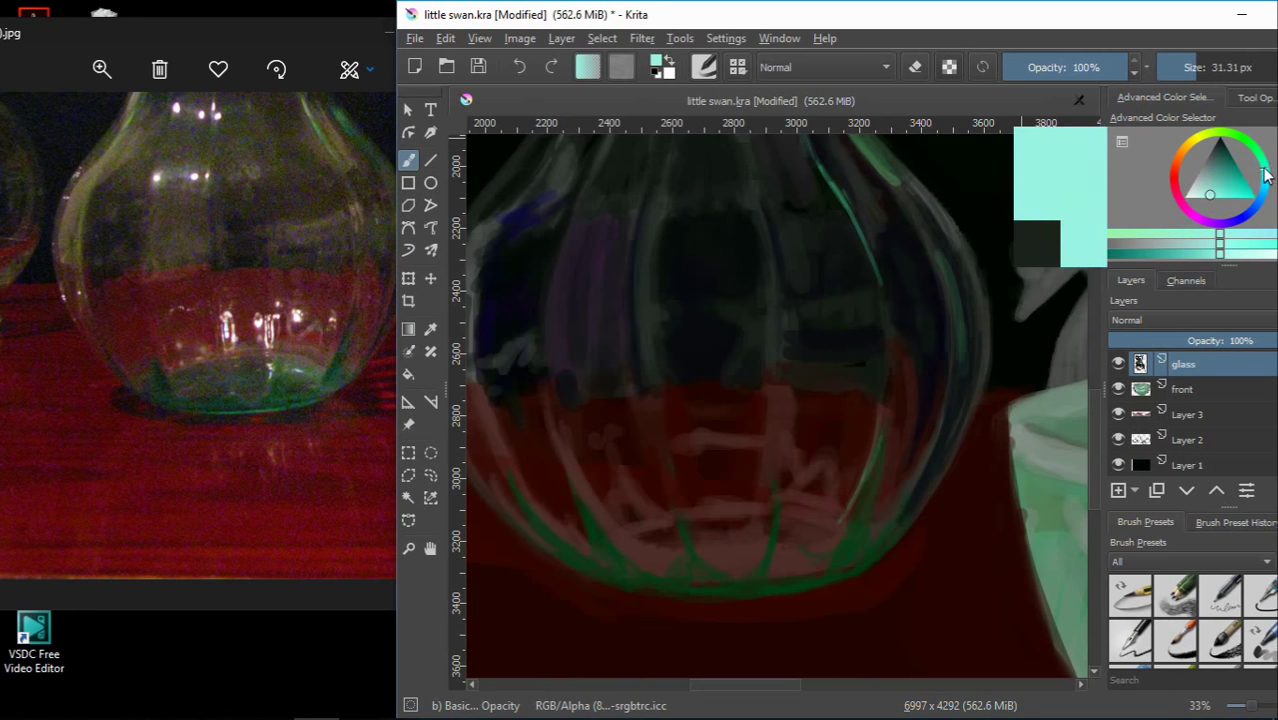
key("bracketright")
key("bracketright")
key("bracketright")
mouse_move(778, 519)
left_mouse_down()
mouse_move(822, 548)
mouse_move(830, 536)
mouse_move(808, 566)
left_mouse_up()
left_click_drag(1228, 192, 1237, 177)
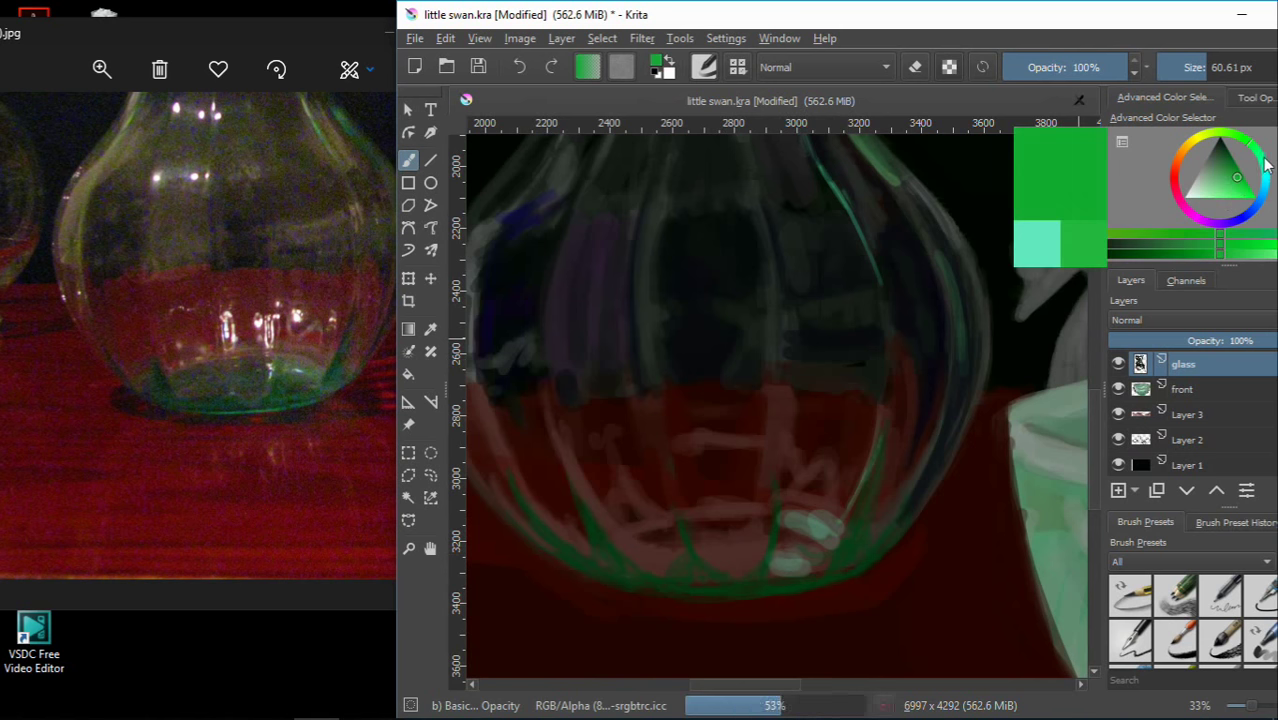
Try a faint near-black stroke along the vase base, then undo it
key("ctrl+z")
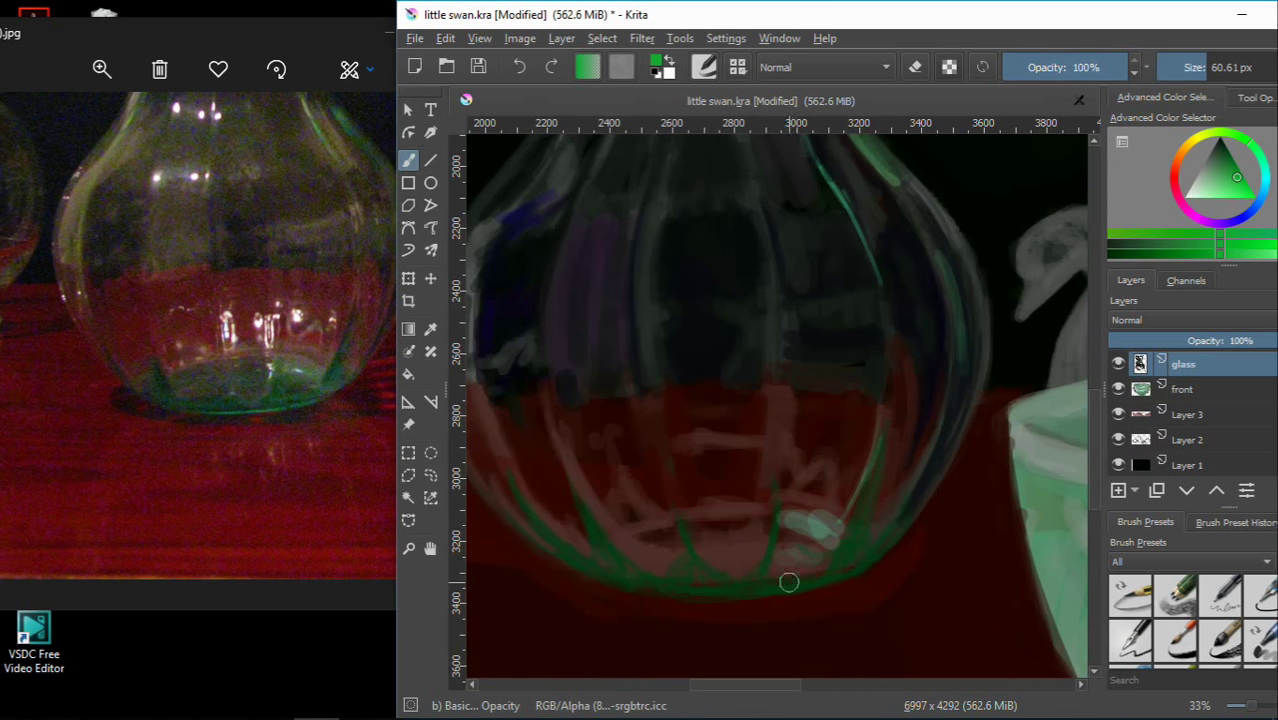
left_click(737, 460, "ctrl")
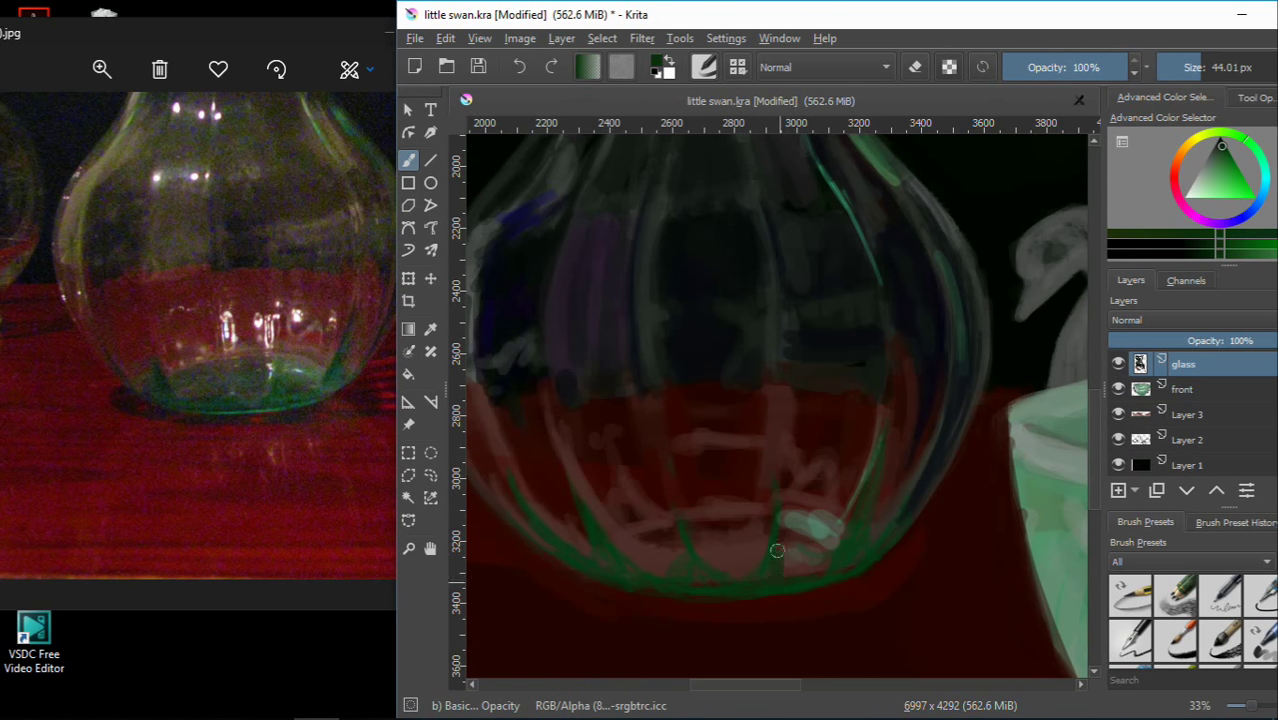
left_click_drag(689, 565, 678, 527)
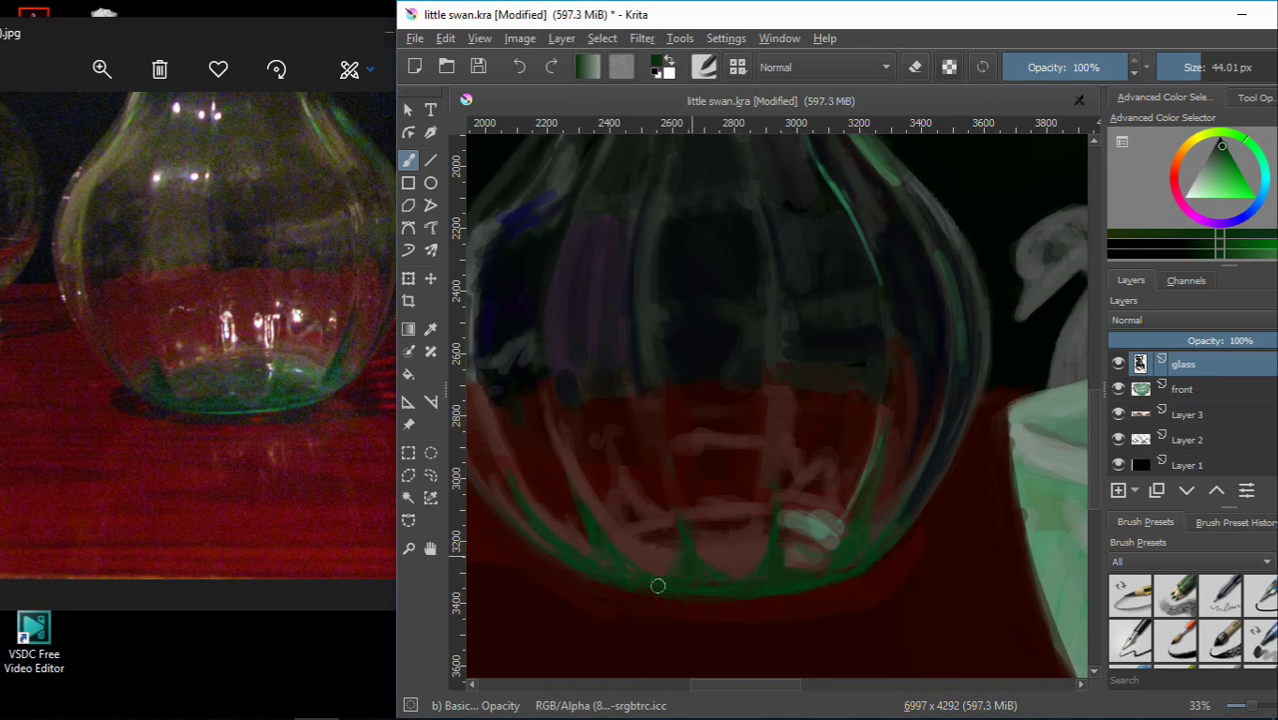
key("ctrl+z")
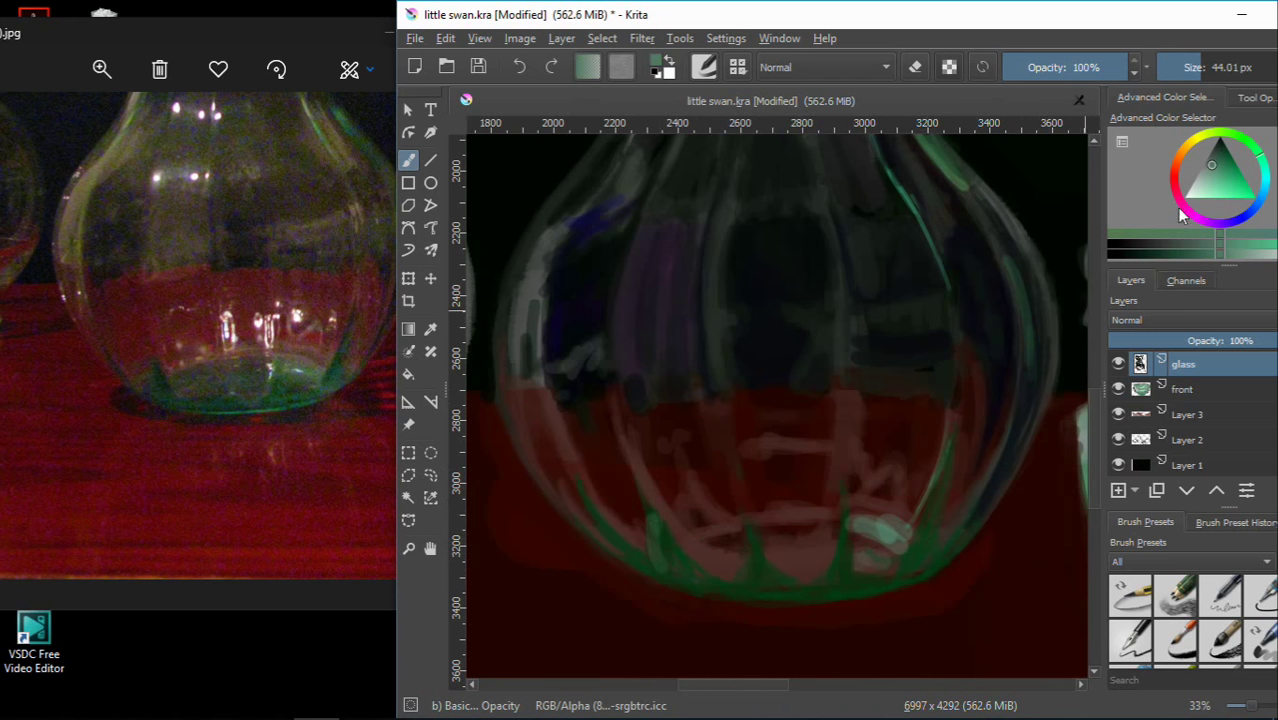
Darken a short section of the green glass edge and paint a dark red stroke inside the lower vase
left_click(660, 518, "ctrl")
left_click(1259, 188)
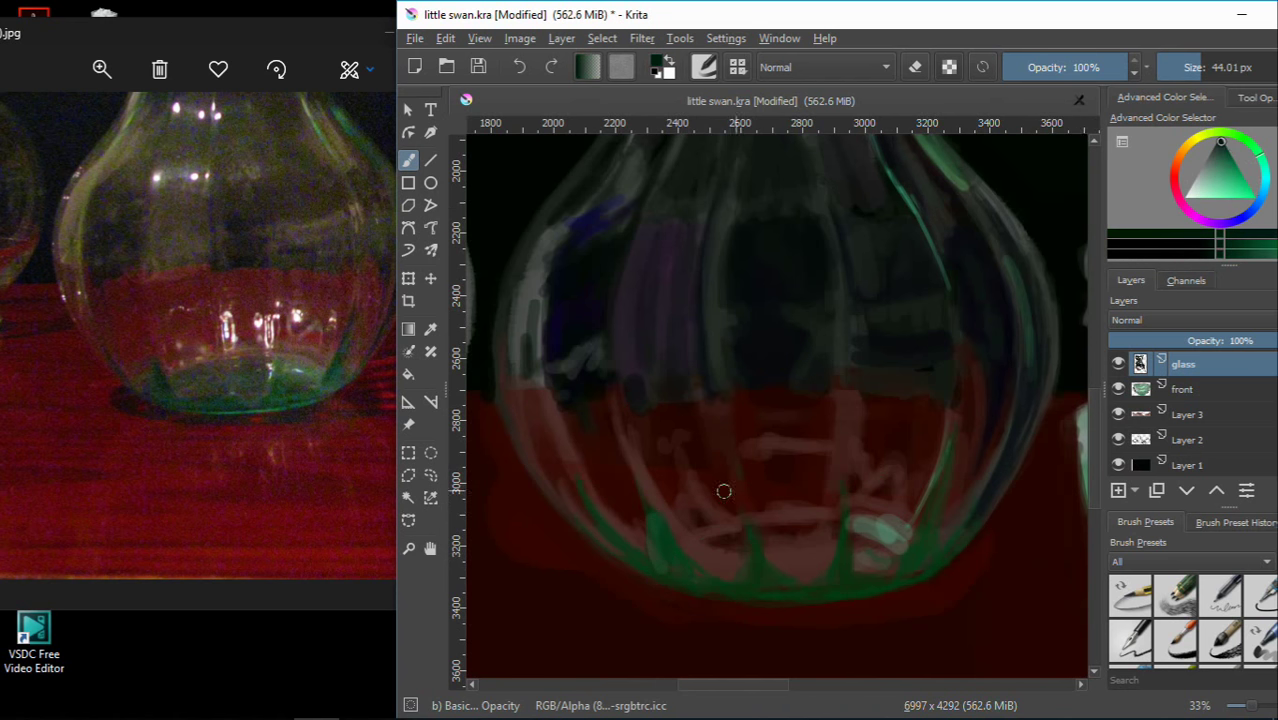
left_click_drag(655, 558, 657, 519)
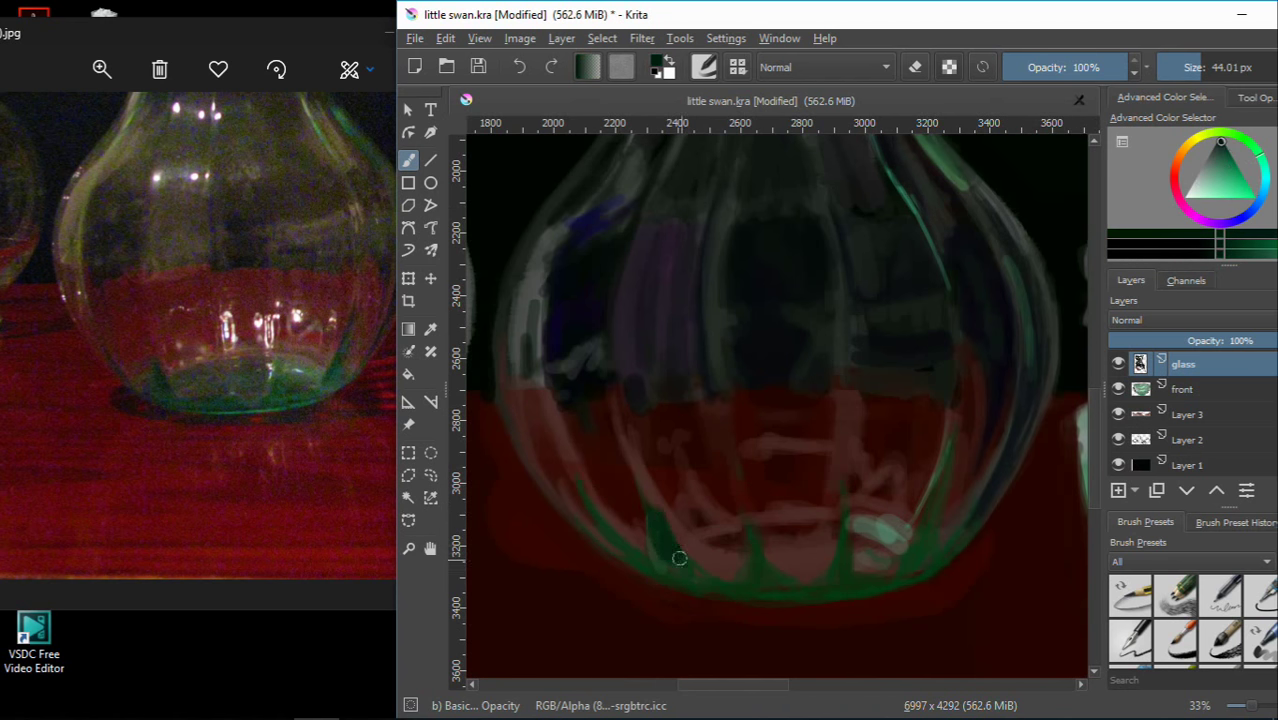
left_click(671, 500, "ctrl")
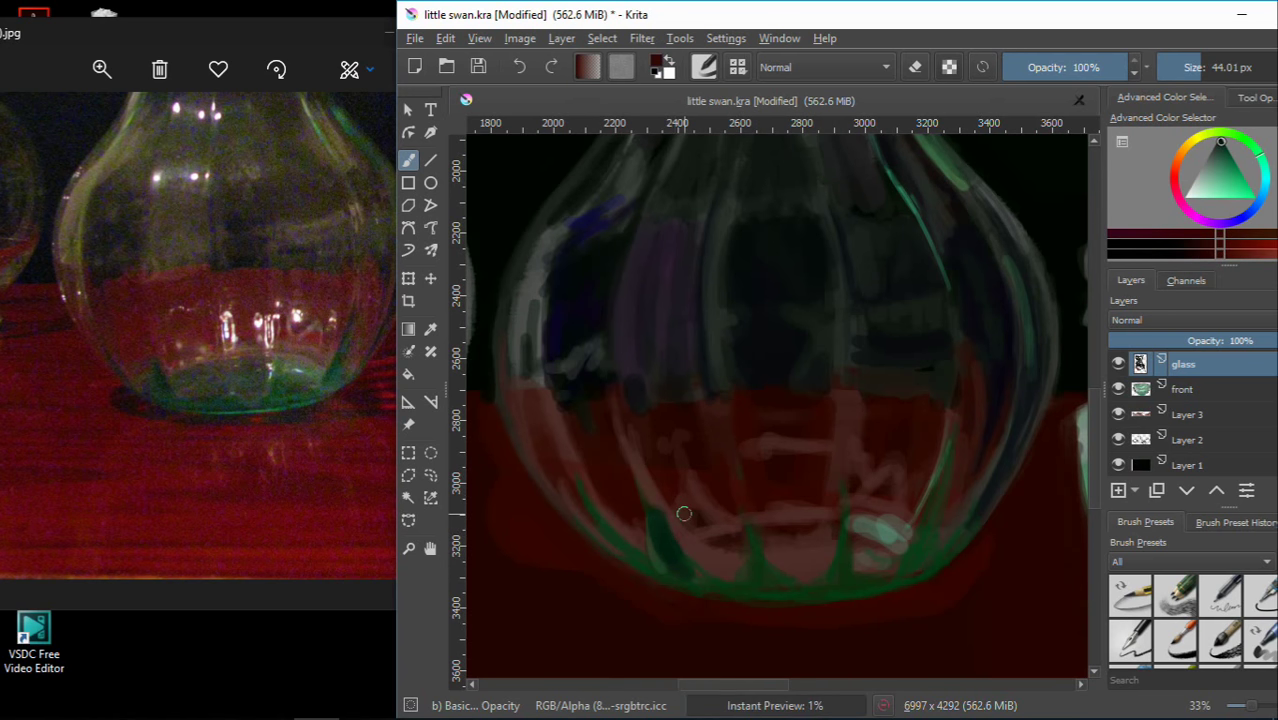
left_click(681, 532, "ctrl")
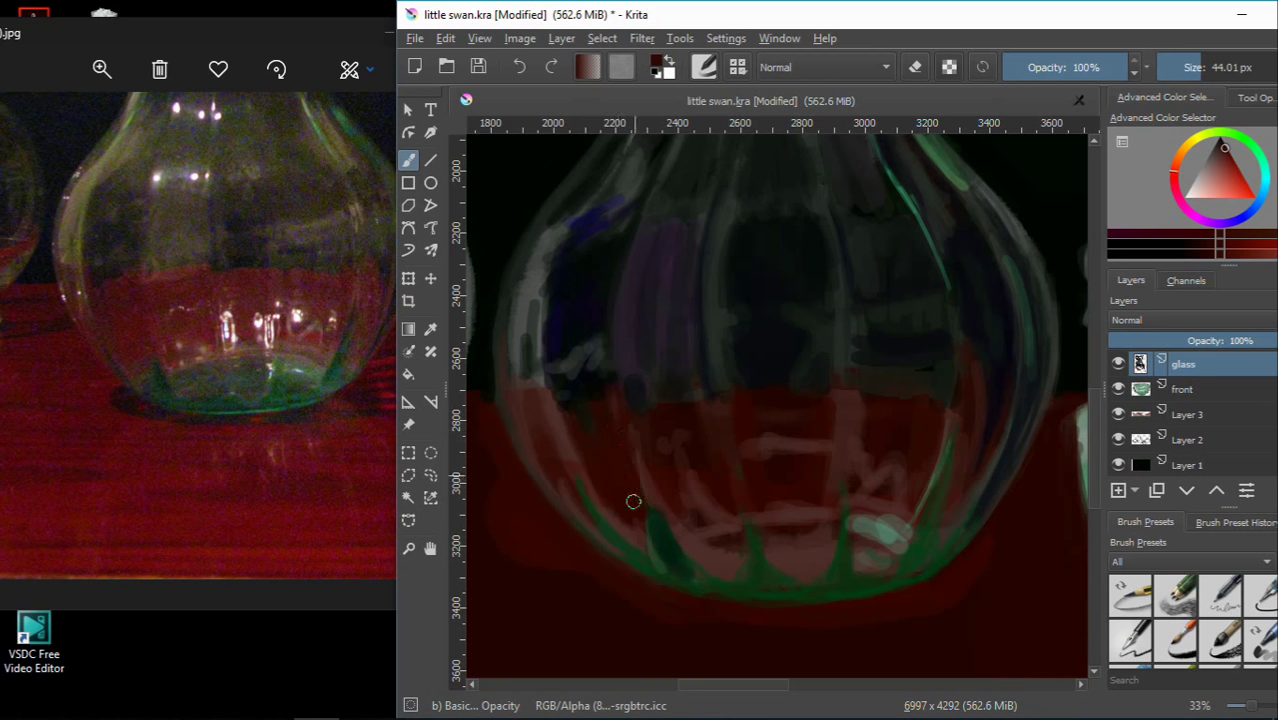
left_click_drag(616, 516, 573, 428)
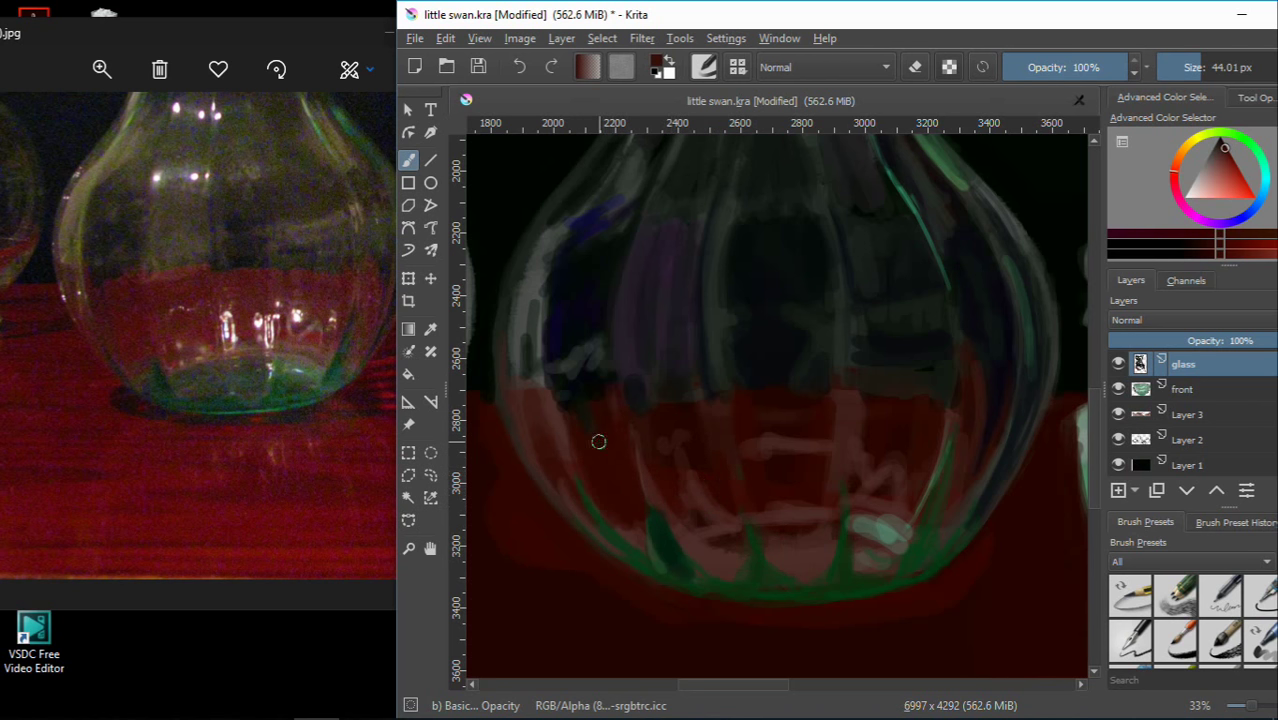
Add pink-red dabs and a short reddish stroke to the cloth inside the vase
left_click(1197, 178)
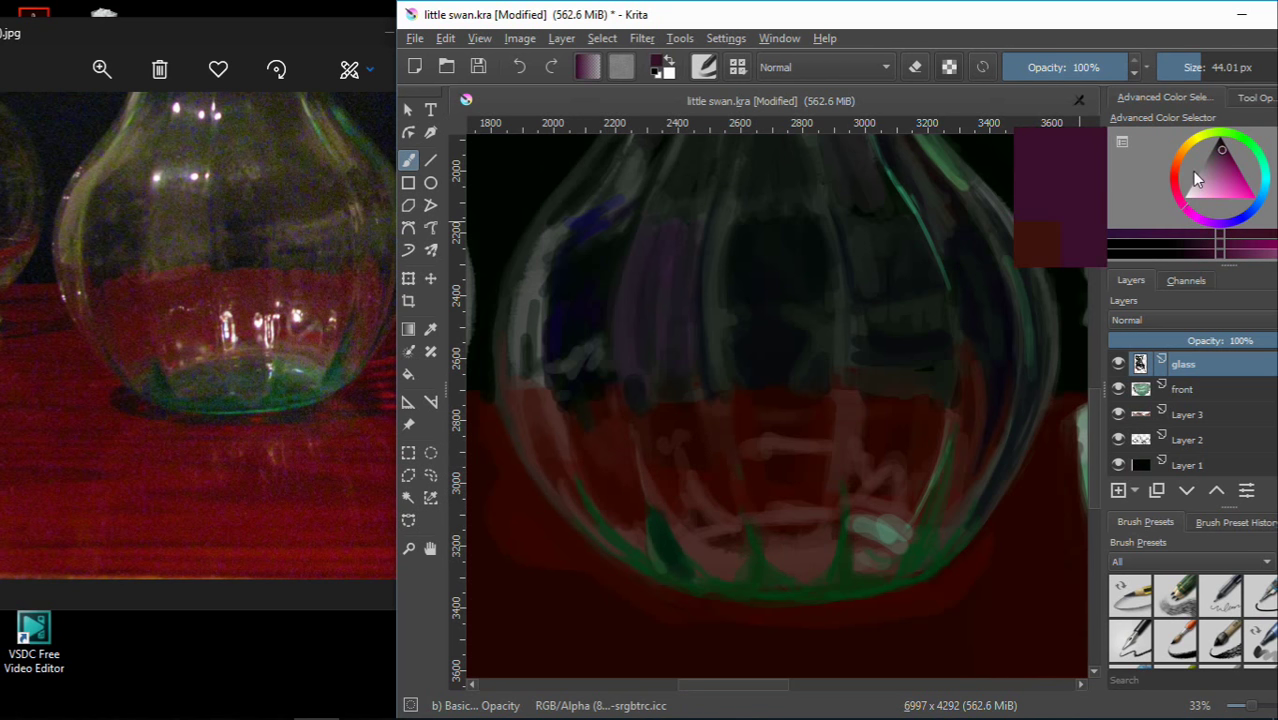
left_click(650, 425, "ctrl")
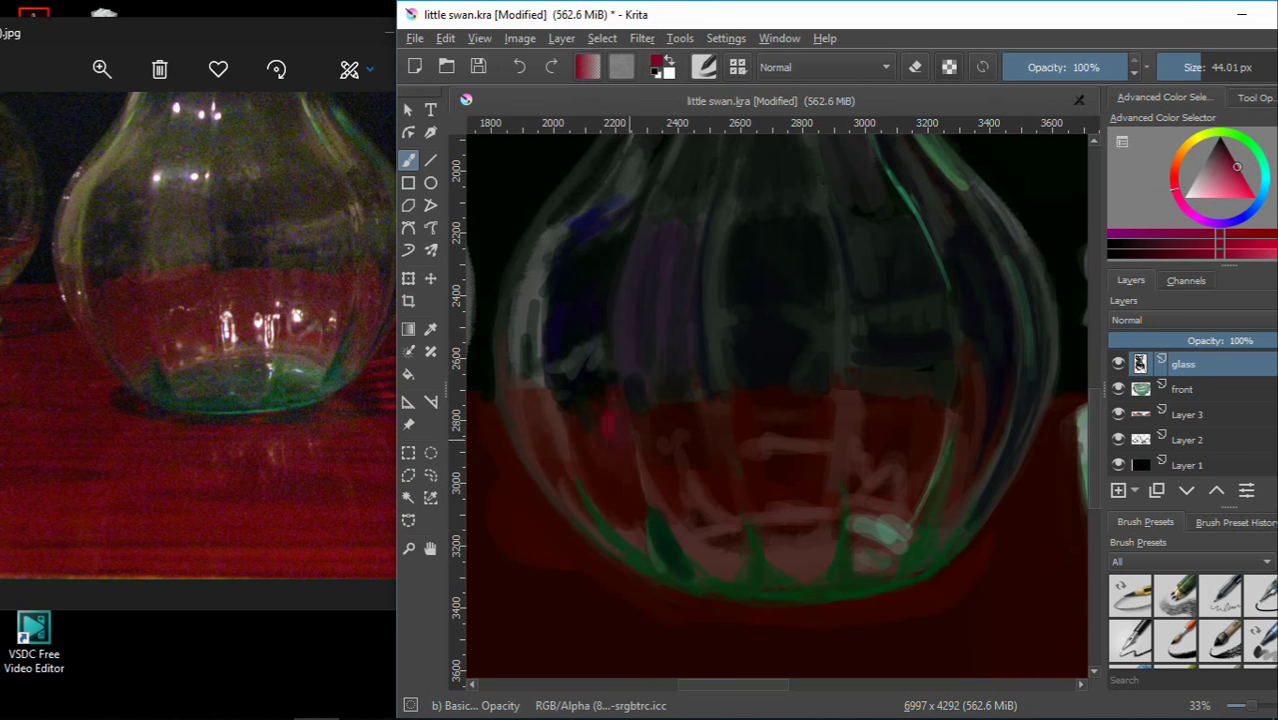
left_click(603, 415)
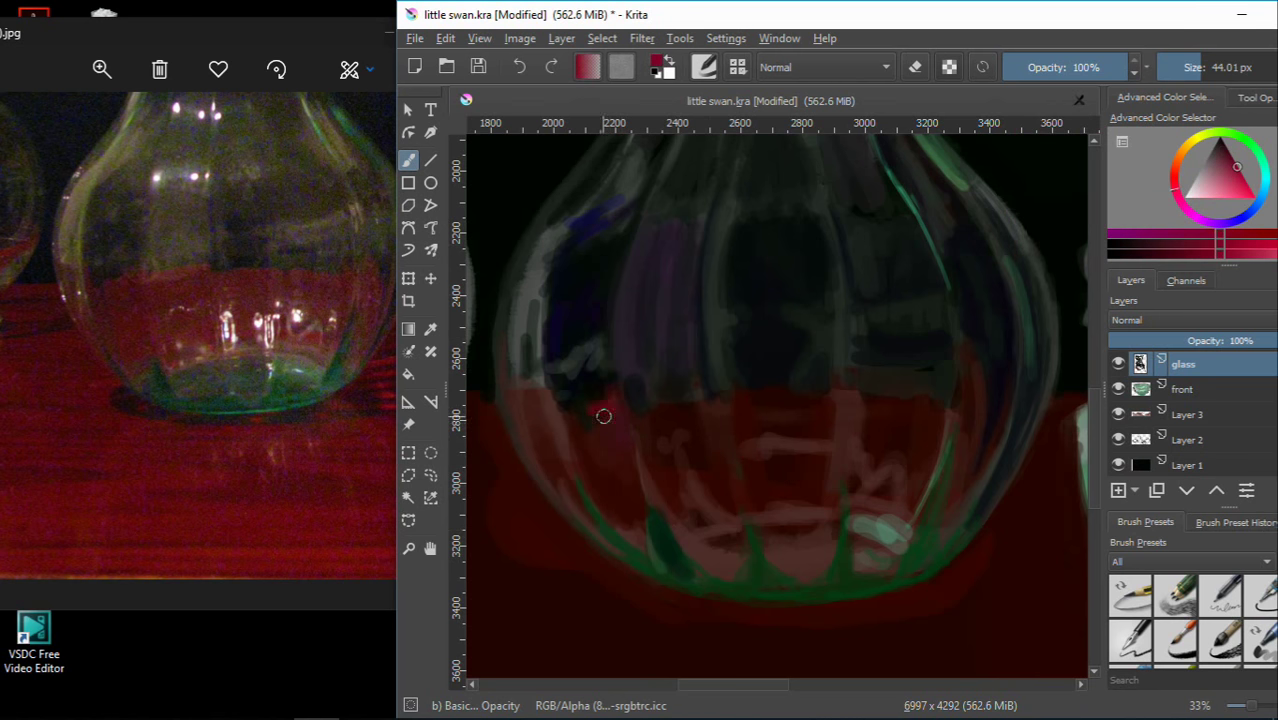
left_click(612, 478, "ctrl")
left_click_drag(651, 403, 693, 401)
Sample and fine-tune reds toward magenta and purple for the cloth reflections
left_click(679, 441, "ctrl")
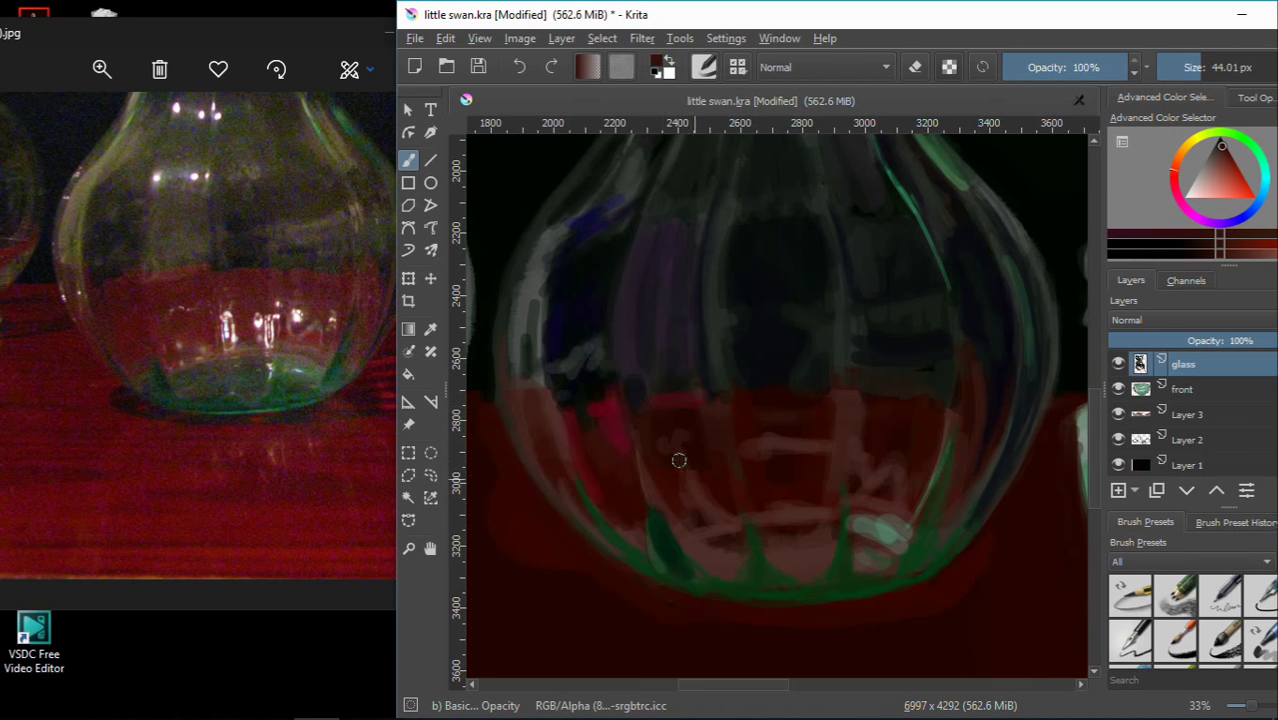
left_click(676, 456, "ctrl")
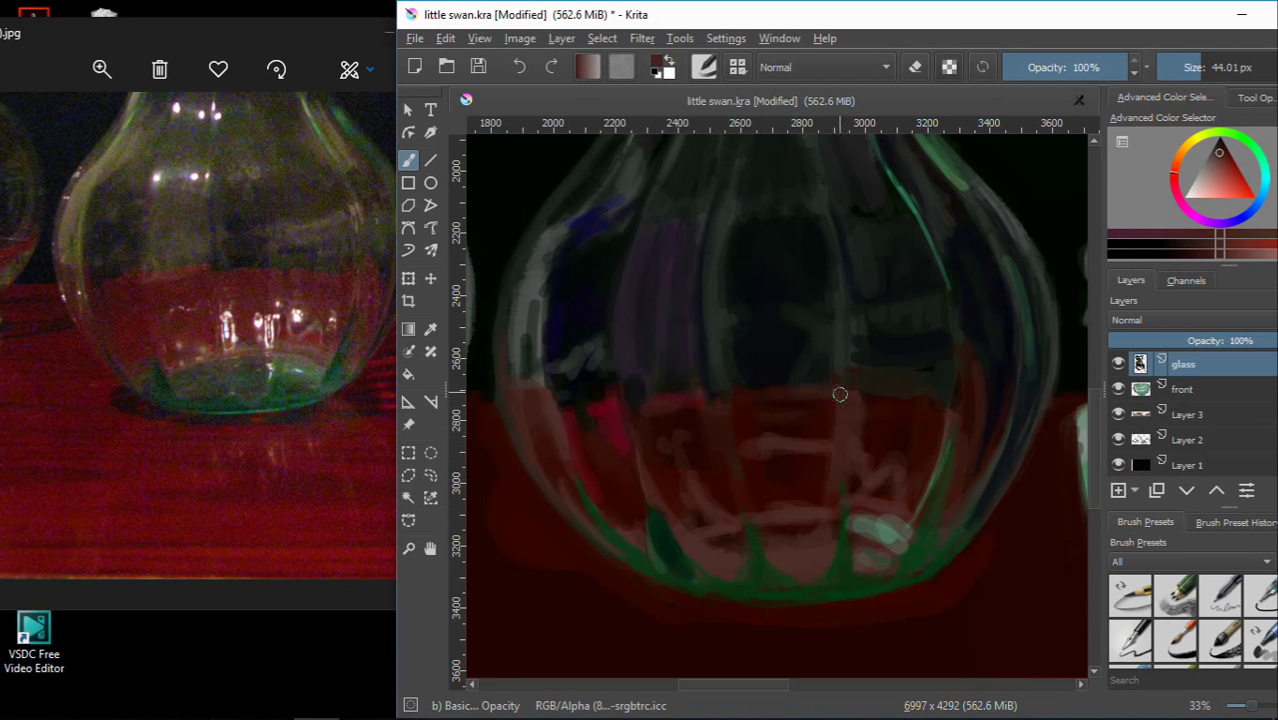
left_click(866, 414, "ctrl")
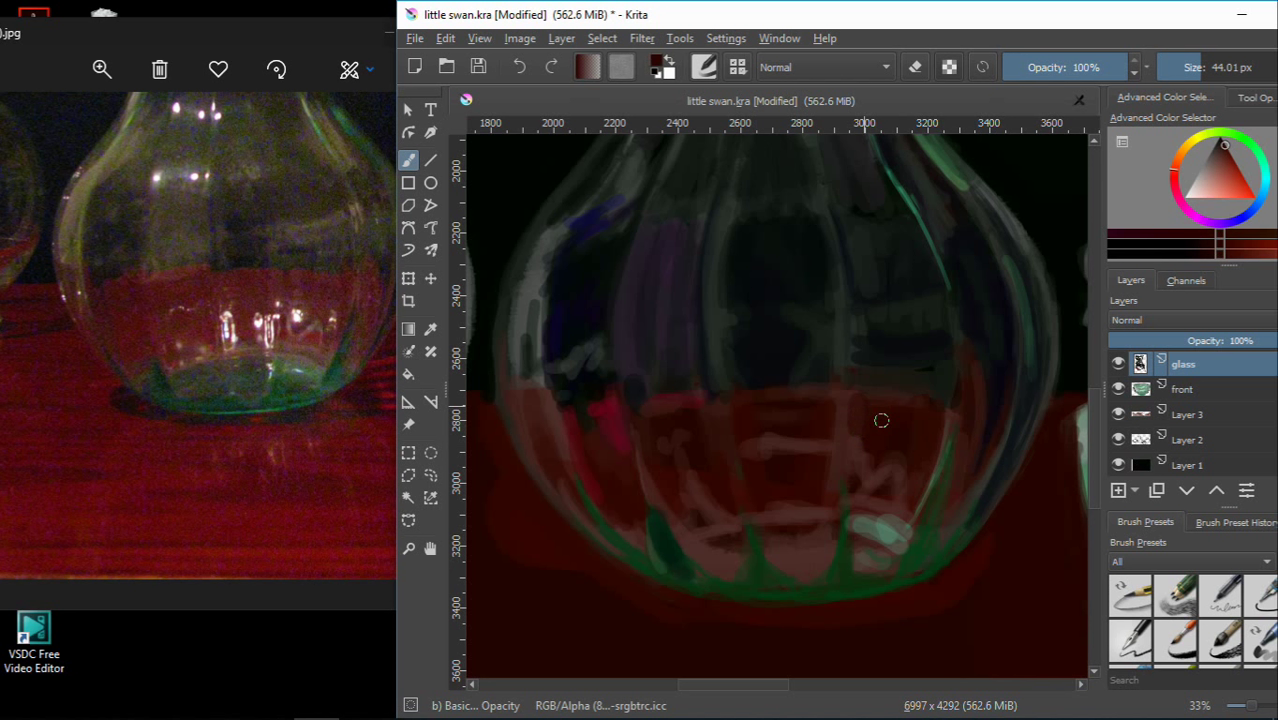
left_click(698, 350, "ctrl")
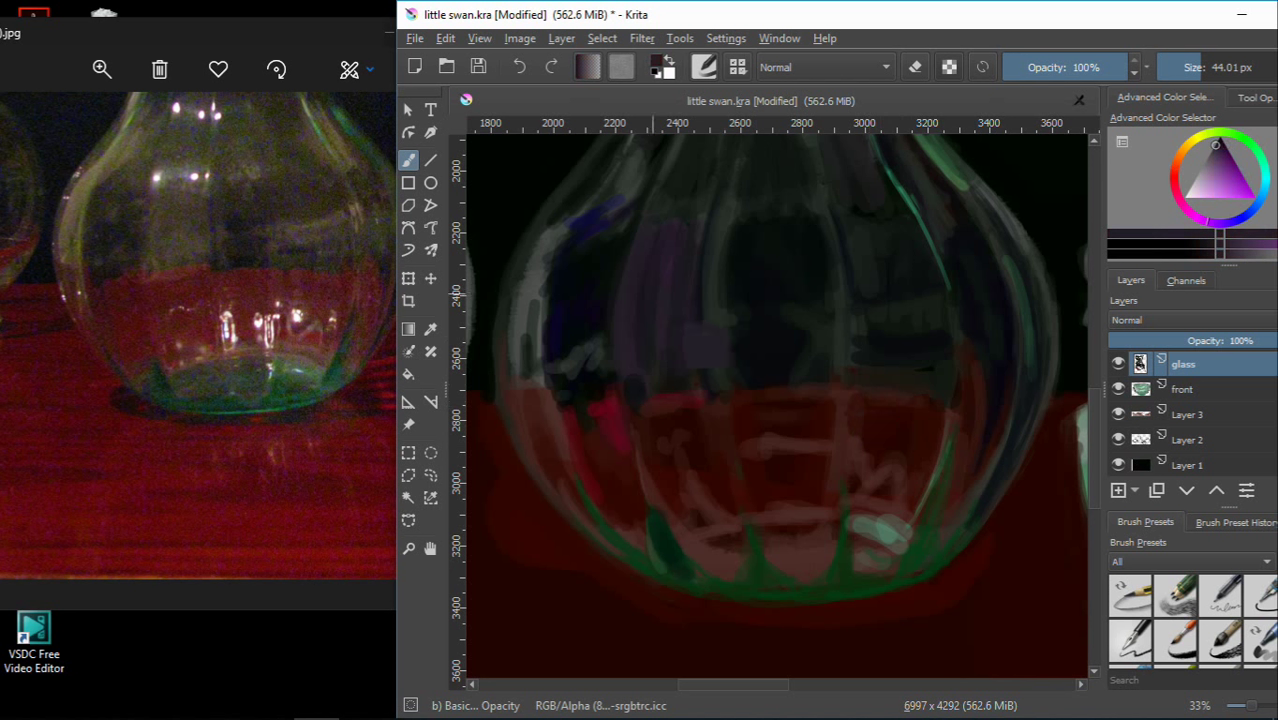
left_click(912, 422, "ctrl")
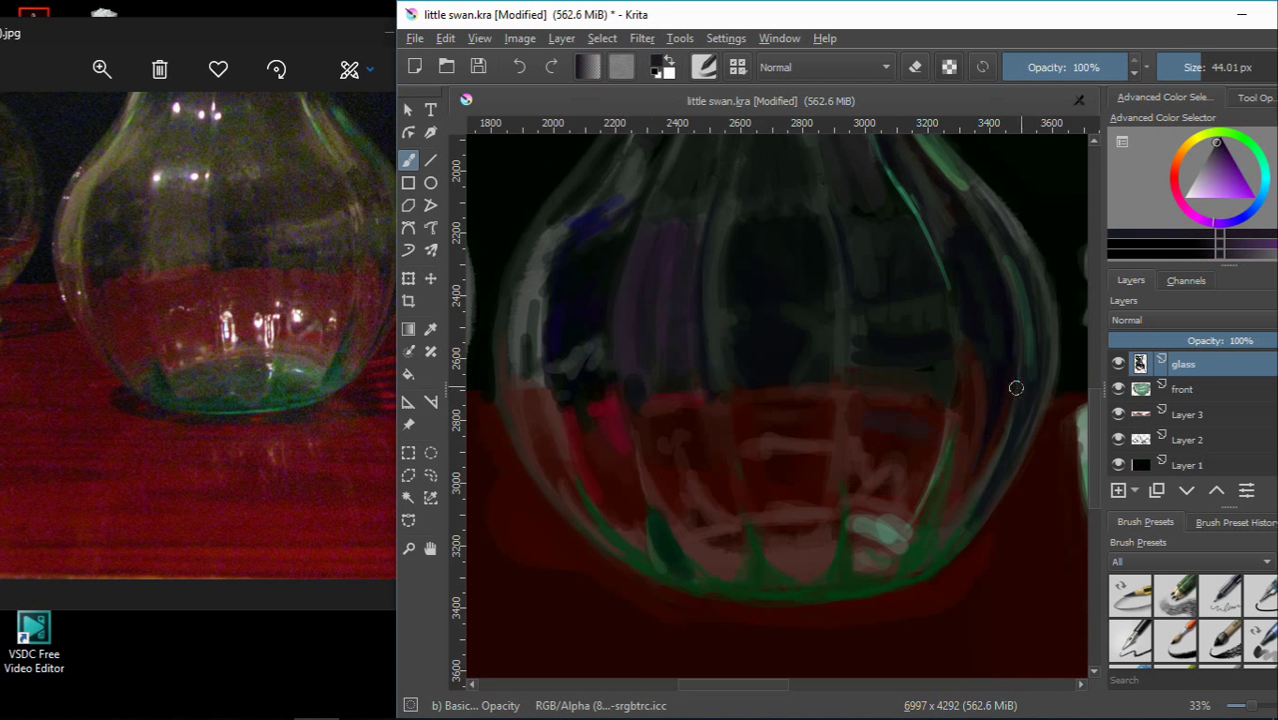
left_click(866, 432, "ctrl")
left_click(896, 418, "ctrl")
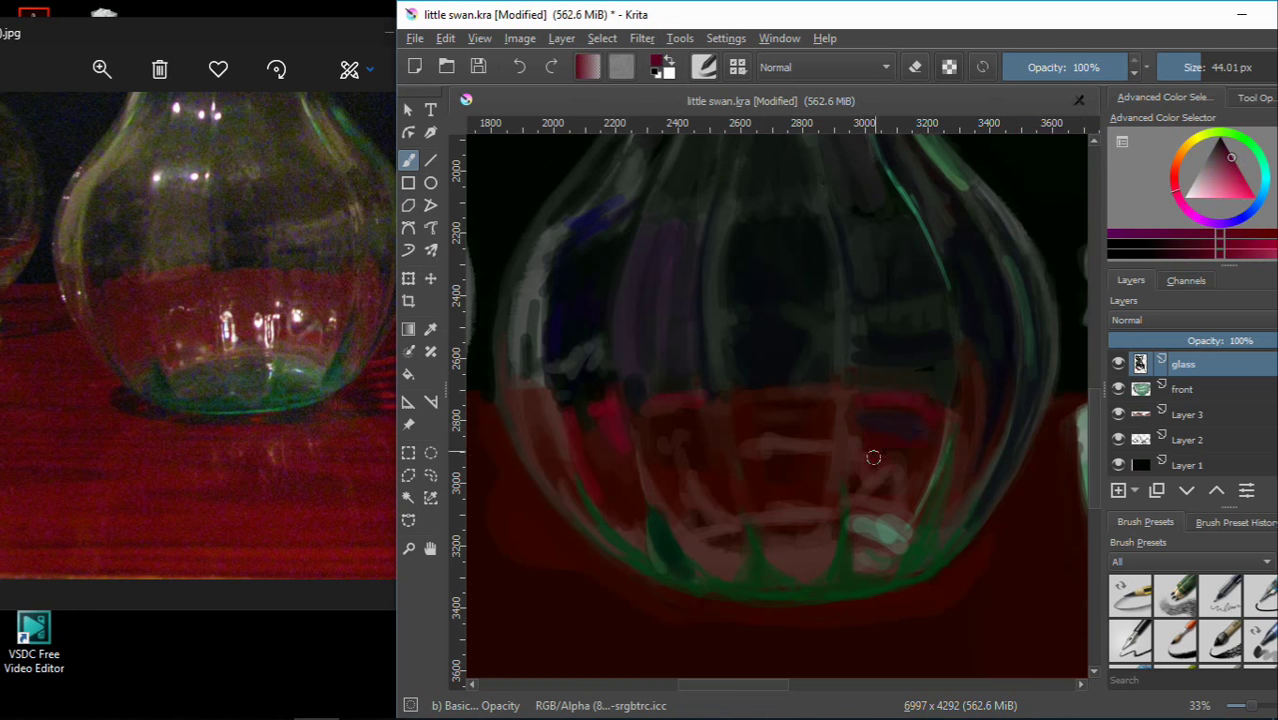
left_click(858, 440, "ctrl")
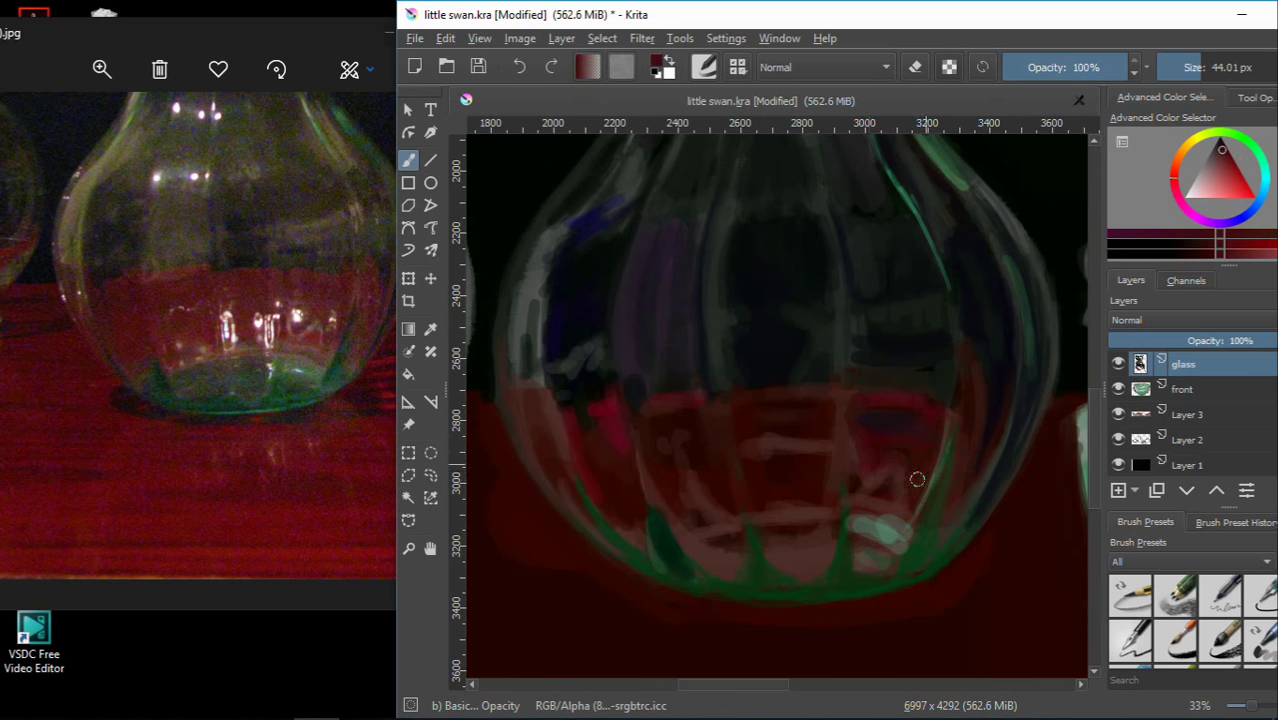
left_click(918, 395, "ctrl")
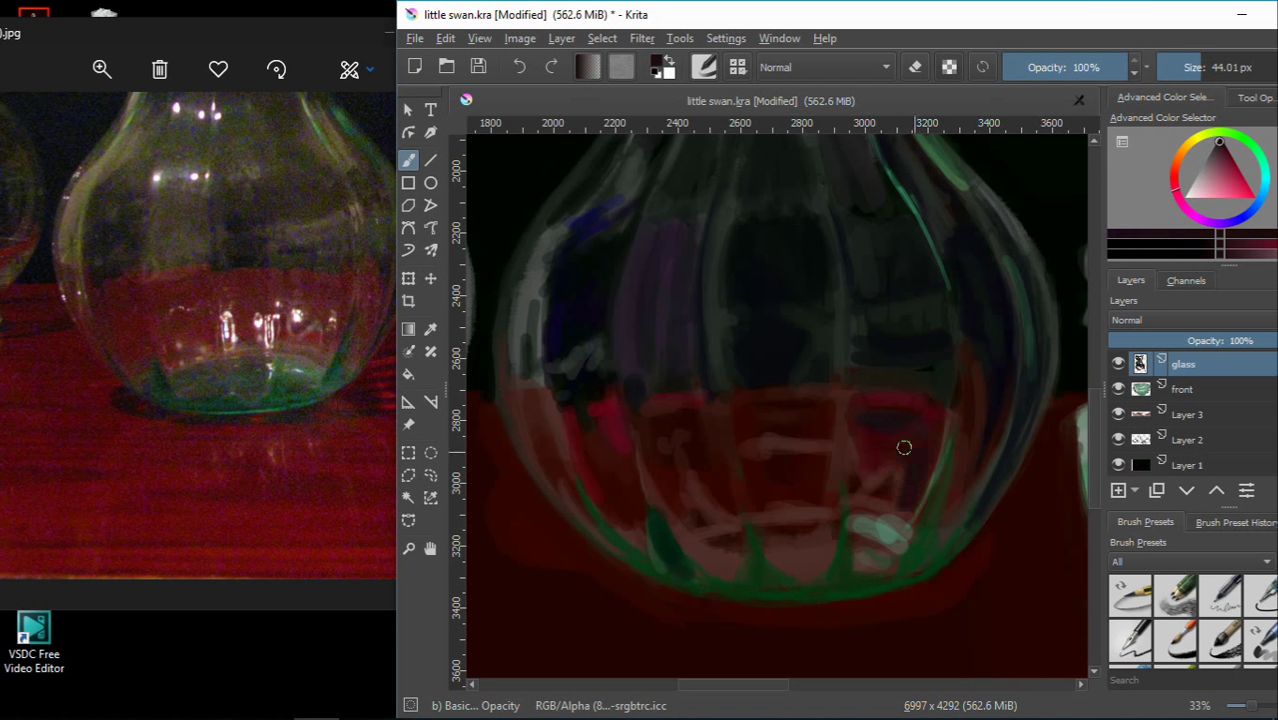
Cover the light pink stroke with dark paint and add dark red along the right glass rib
left_click_drag(770, 502, 765, 437)
left_click(755, 461, "ctrl")
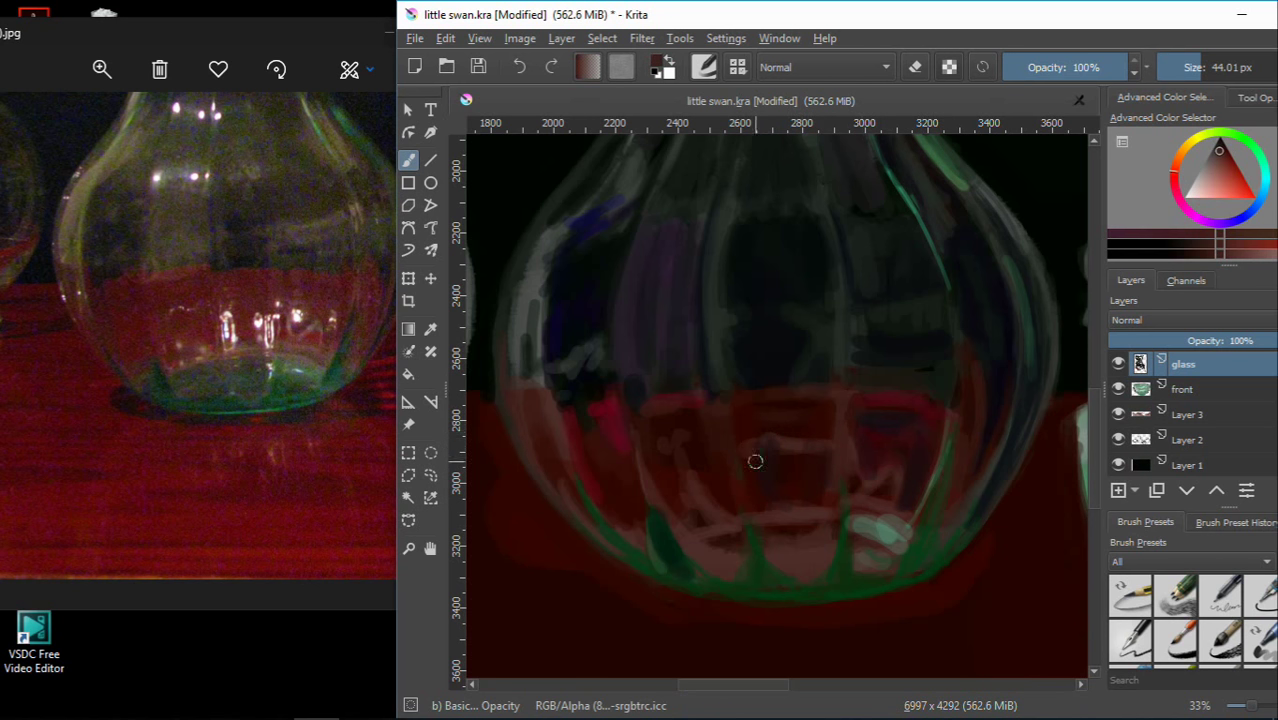
left_click_drag(746, 487, 752, 458)
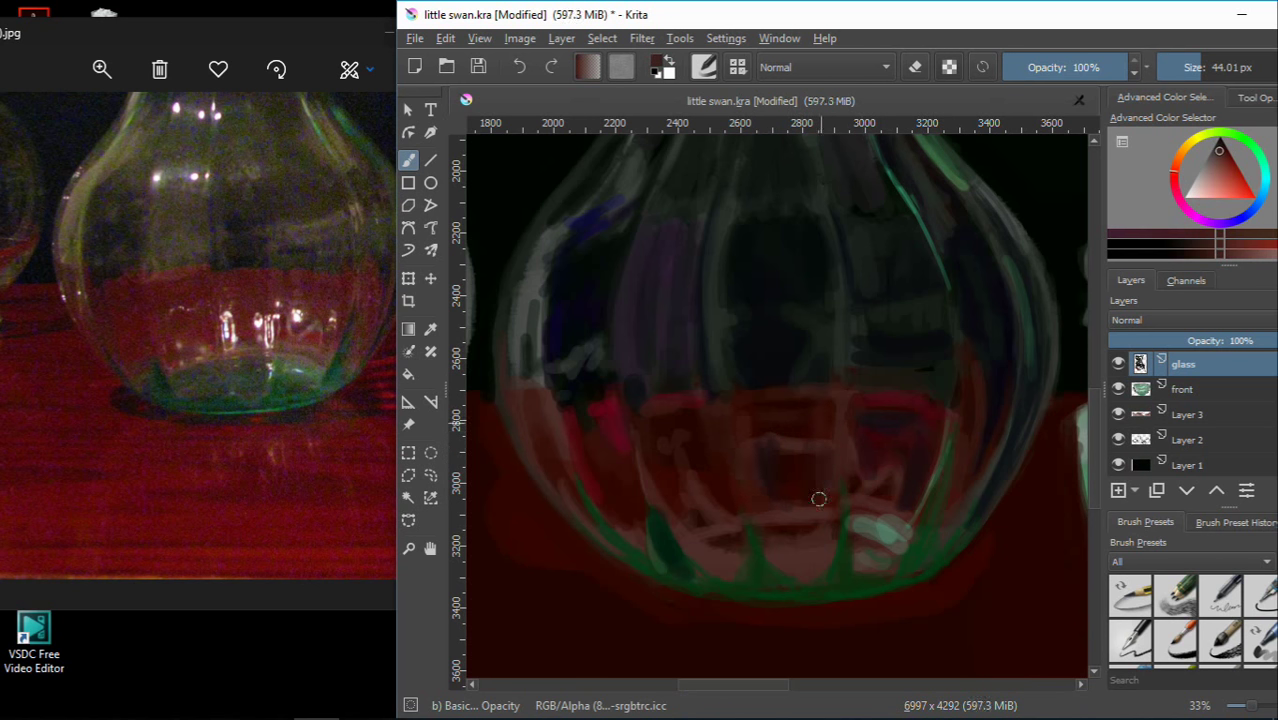
Pick a dark blue-grey, shrink the brush to about 15 px, and zoom out over the vase
left_click(776, 432, "ctrl")
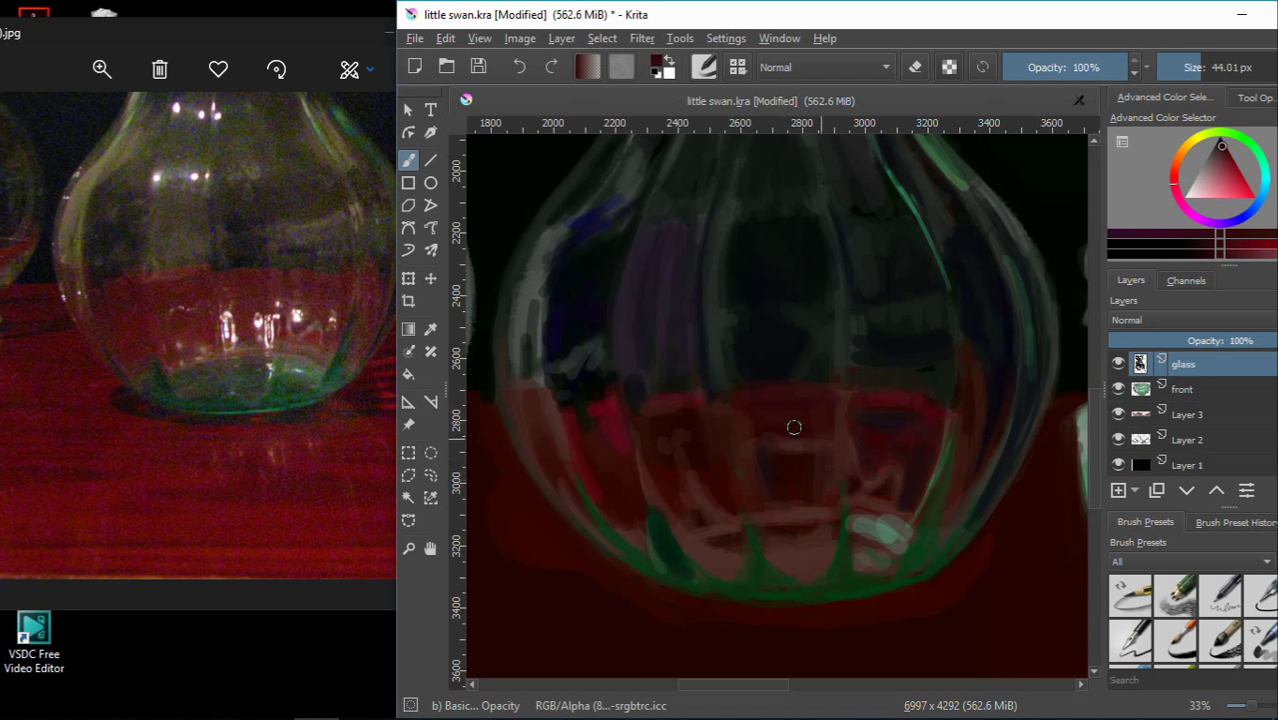
left_click(777, 378, "ctrl")
left_click_drag(777, 378, 745, 383)
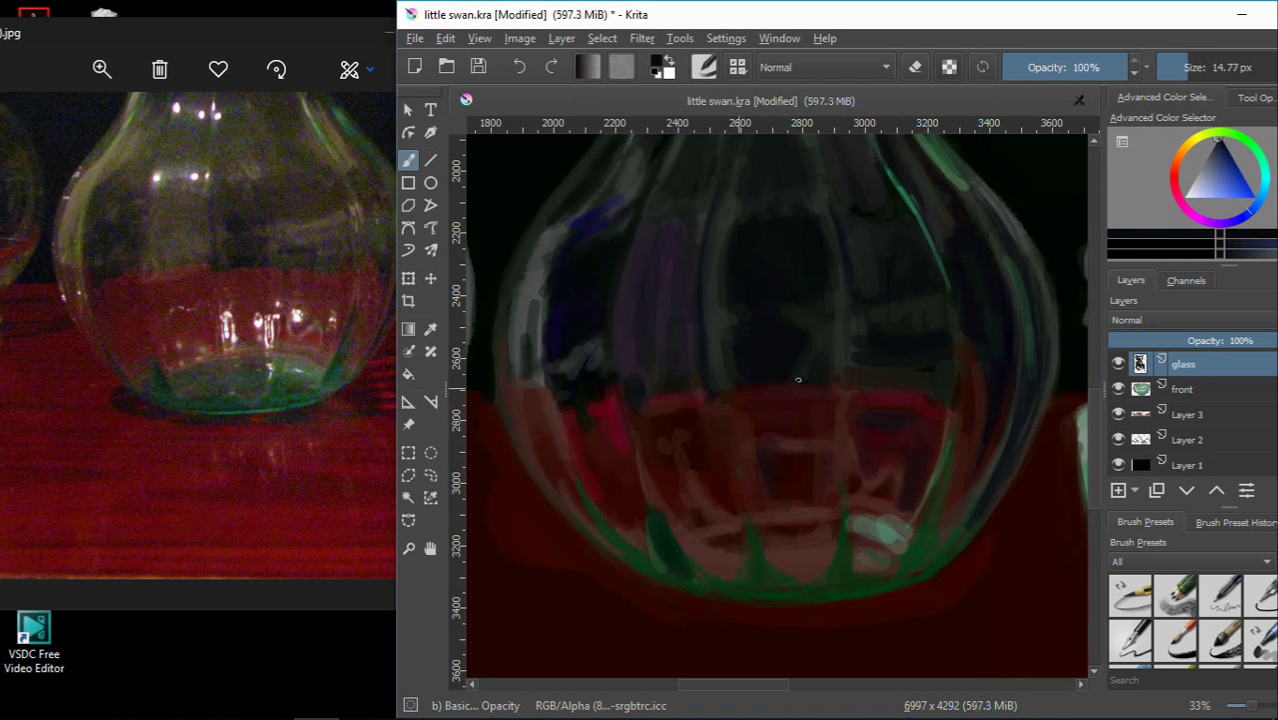
scroll(734, 377, "down", 1)
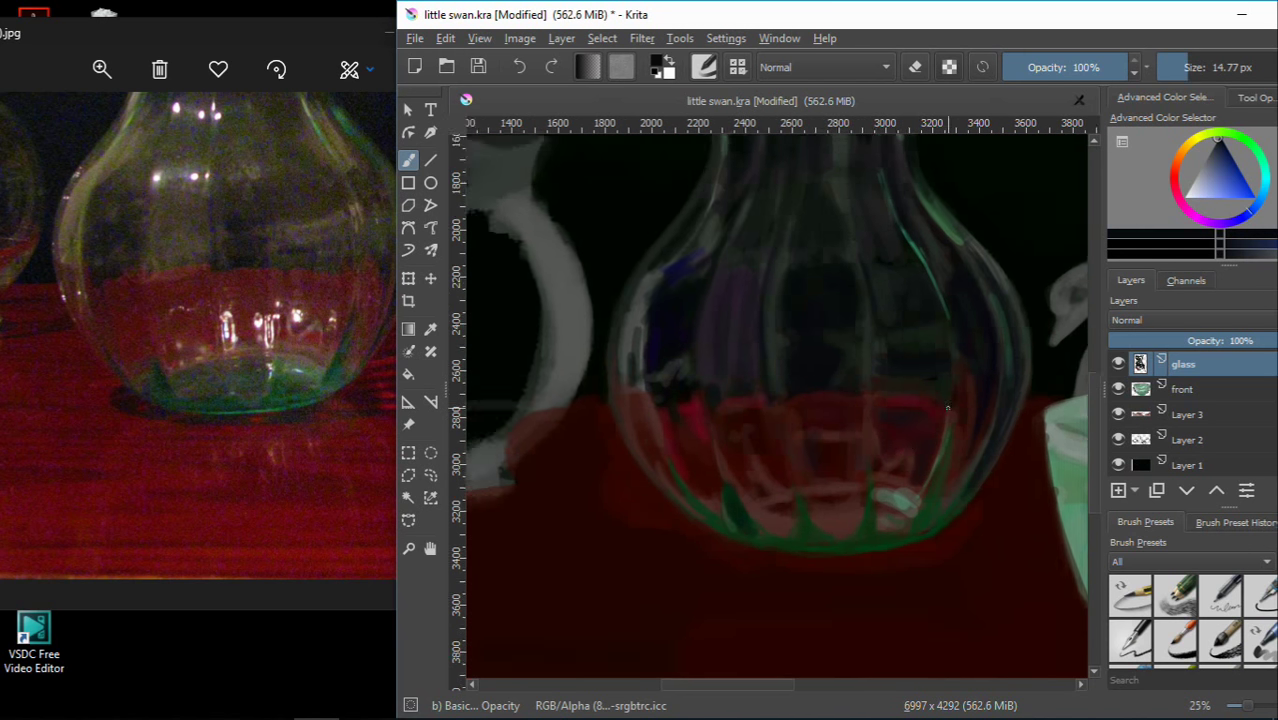
scroll(880, 380, "down", 1)
scroll(887, 437, "down", 1)
scroll(887, 437, "up", 1)
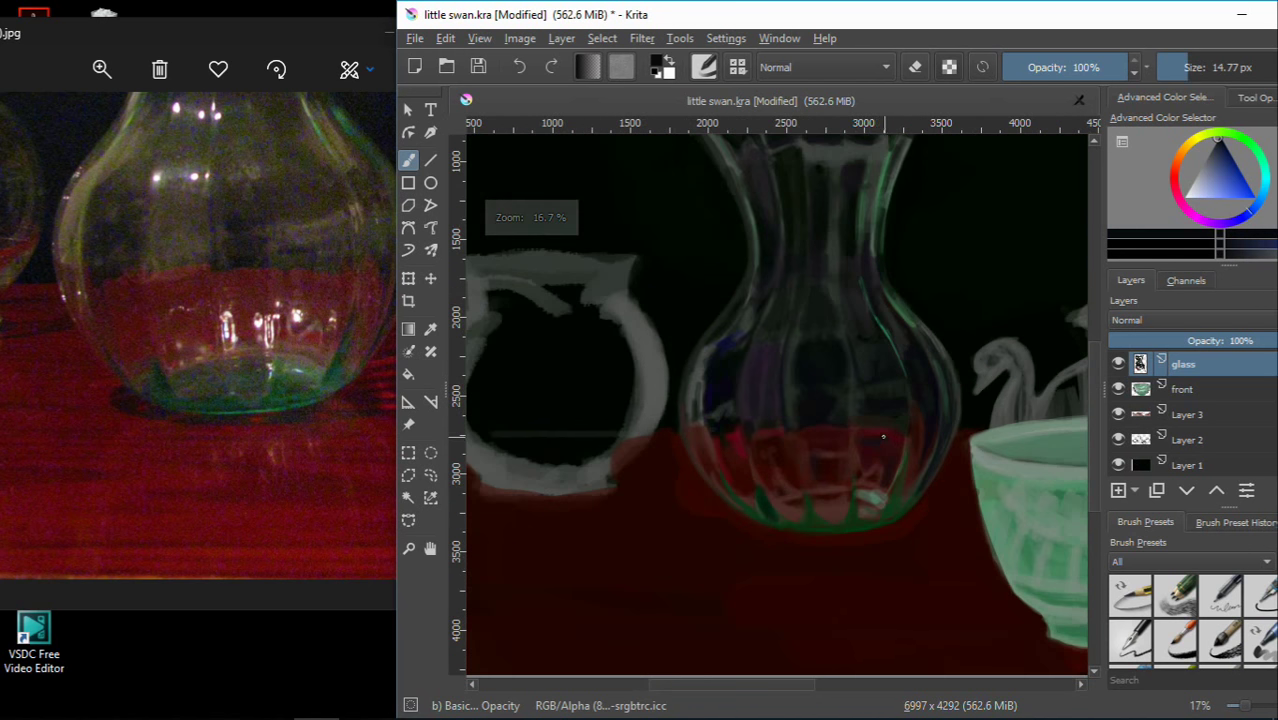
scroll(883, 437, "up", 2)
scroll(883, 437, "down", 1)
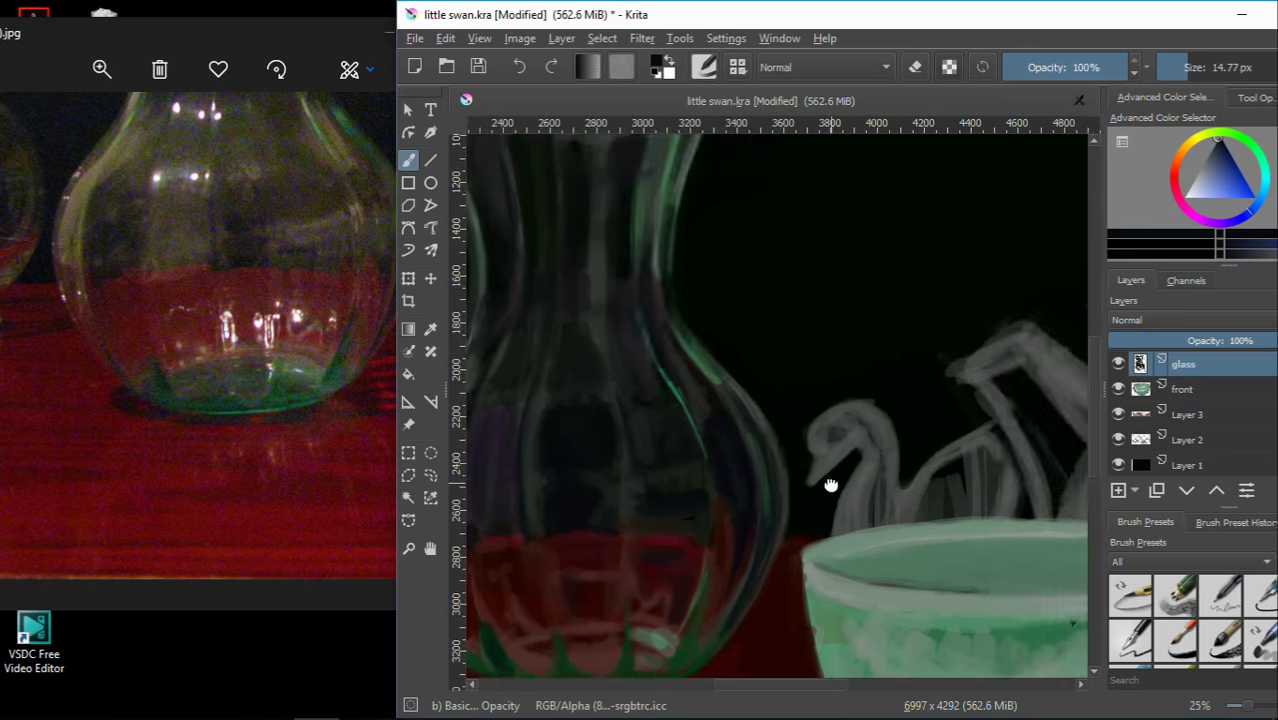
scroll(922, 403, "down", 1)
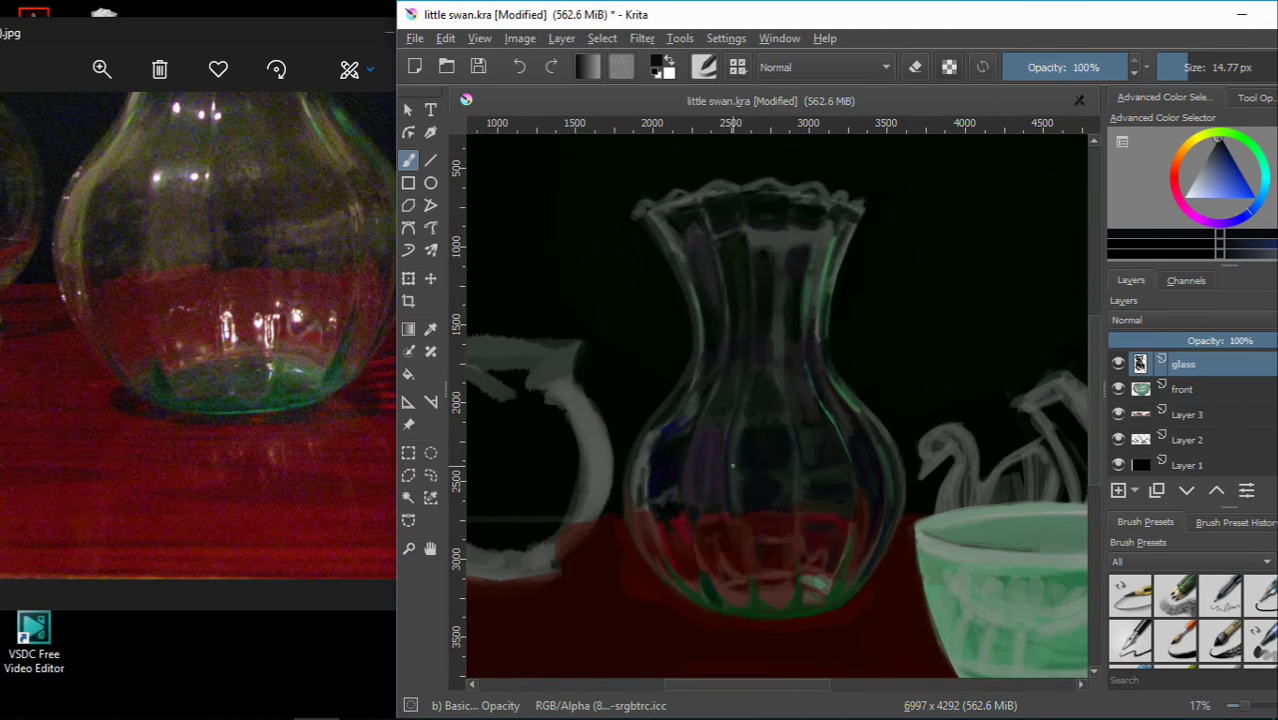
scroll(717, 551, "up", 3)
Dab light blue into the left, middle and right hollows of the vase base
left_click(747, 452, "ctrl")
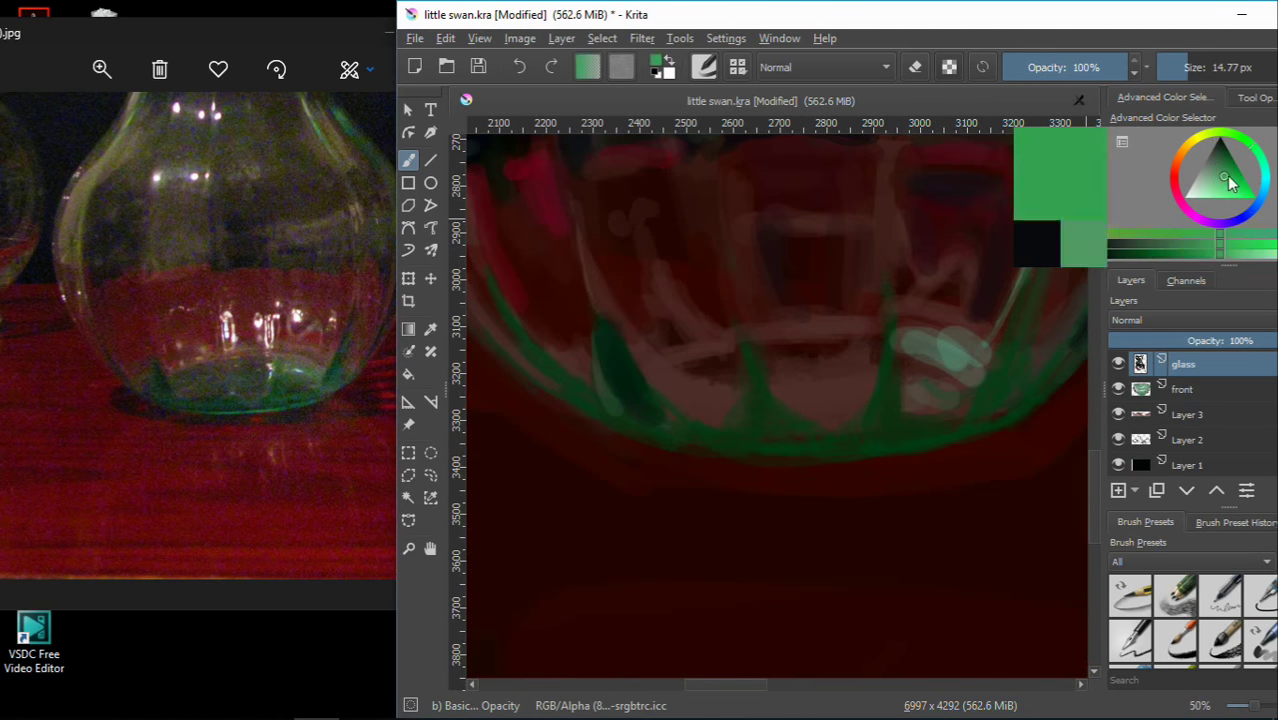
left_click_drag(680, 388, 700, 376)
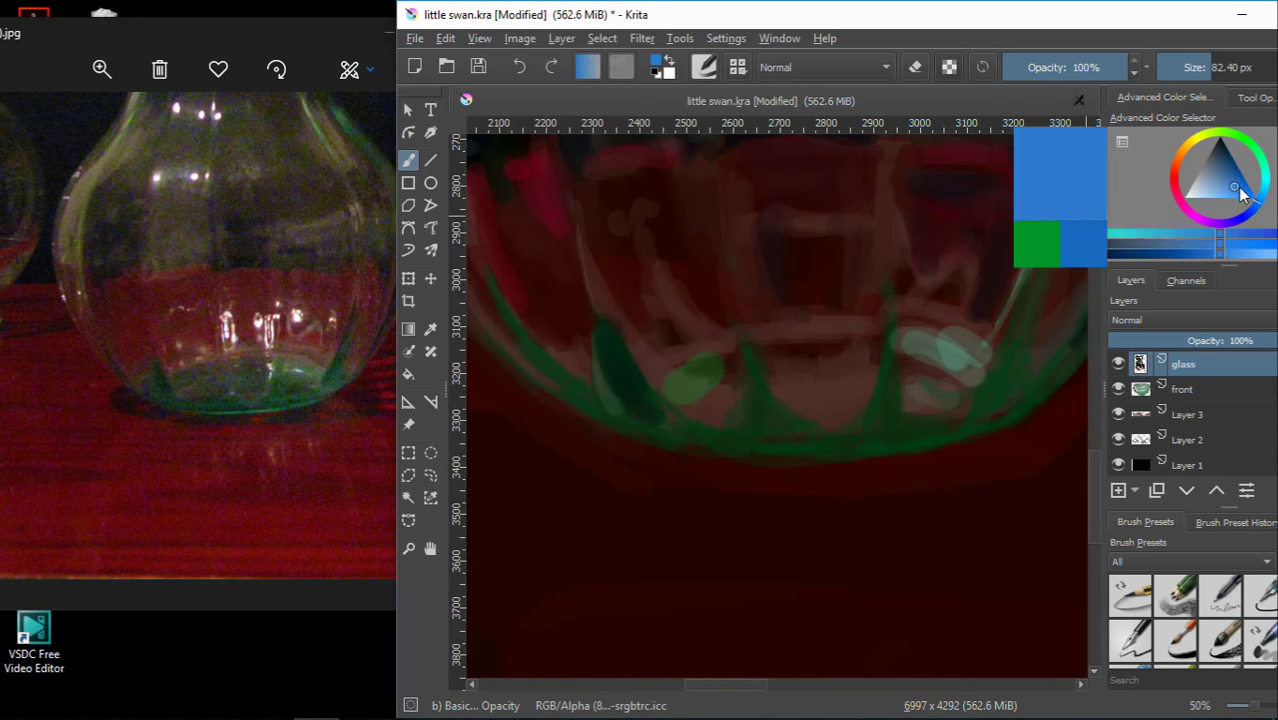
left_click(705, 378)
left_click(812, 378)
left_click(925, 368)
Paint pale green loops over the three blue dabs with a smaller brush
left_click(944, 398, "ctrl")
key("bracketleft")
key("bracketleft")
key("bracketleft")
mouse_move(690, 372)
left_mouse_down()
mouse_move(744, 391)
mouse_move(784, 365)
mouse_move(860, 382)
left_mouse_up()
mouse_move(752, 346)
left_mouse_down()
mouse_move(870, 341)
mouse_move(940, 366)
mouse_move(920, 400)
mouse_move(980, 396)
left_mouse_up()
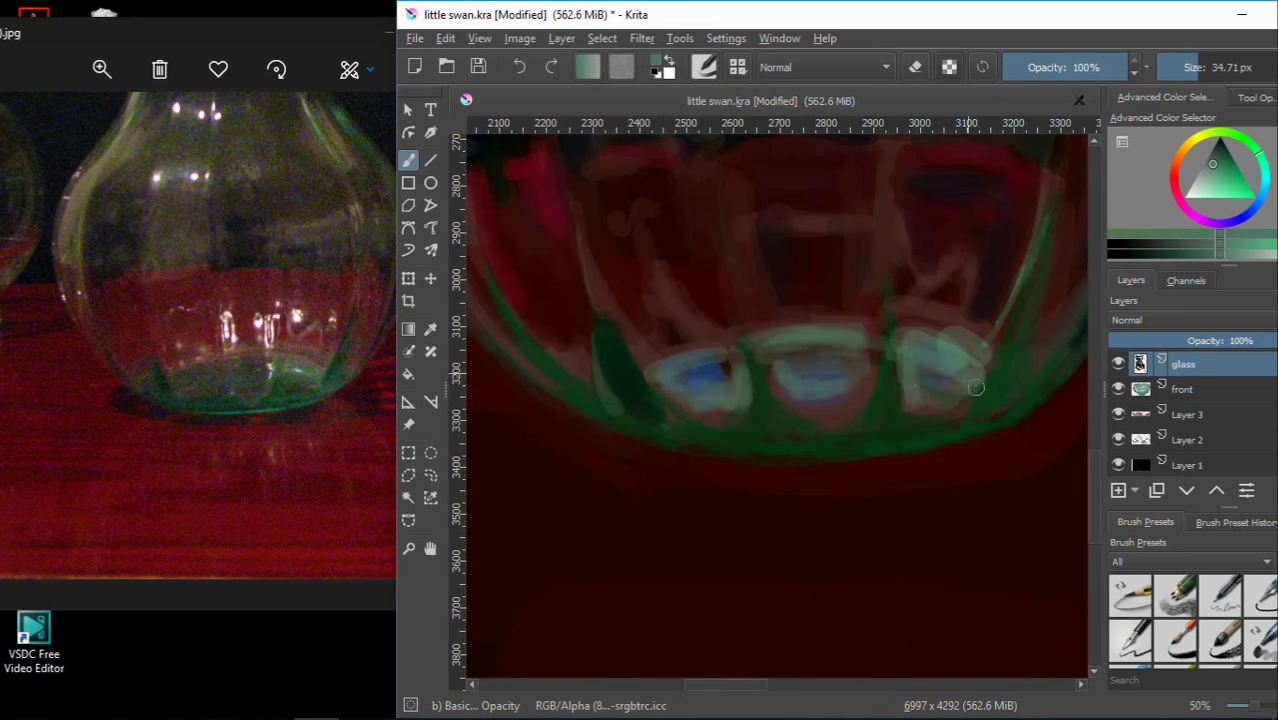
left_click(891, 382, "ctrl")
mouse_move(891, 382)
left_mouse_down()
mouse_move(900, 400)
mouse_move(970, 390)
mouse_move(918, 338)
mouse_move(967, 355)
left_mouse_up()
Sample teal, dark red and a pinkish red from the cloth reflection
left_click(925, 378, "ctrl")
left_click(893, 334, "ctrl")
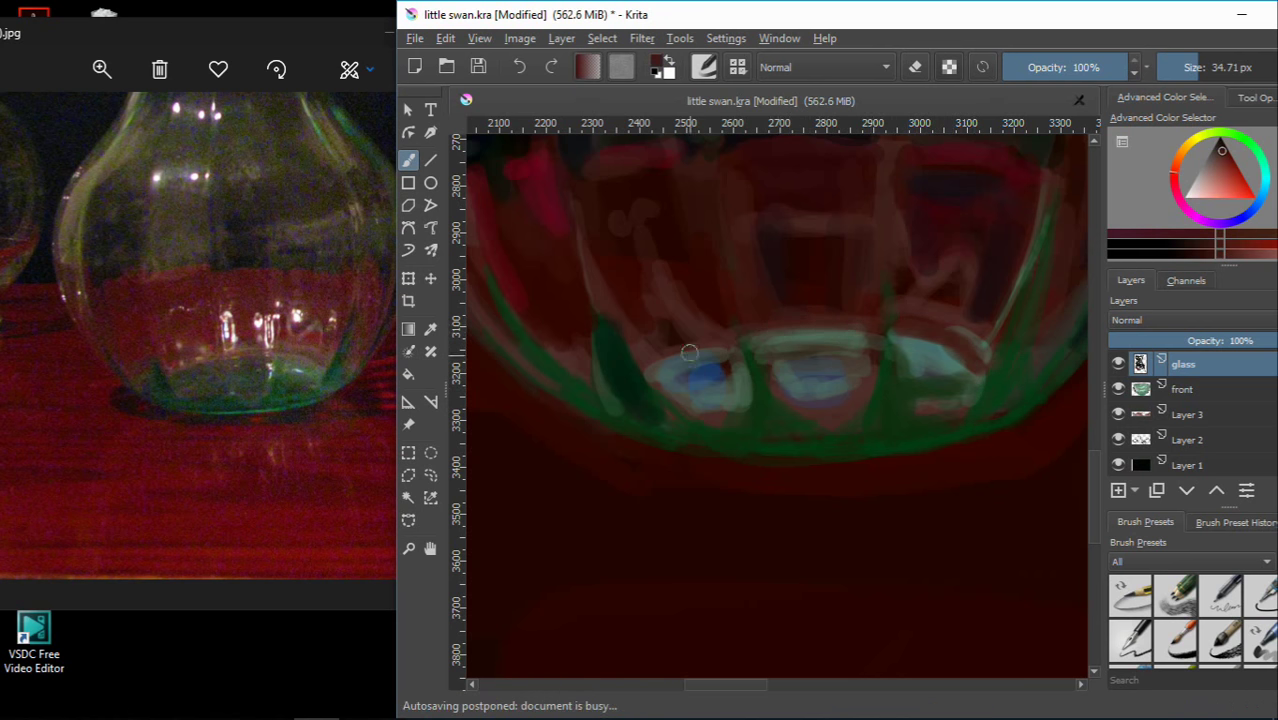
left_click_drag(564, 215, 600, 240)
left_click(600, 240, "ctrl")
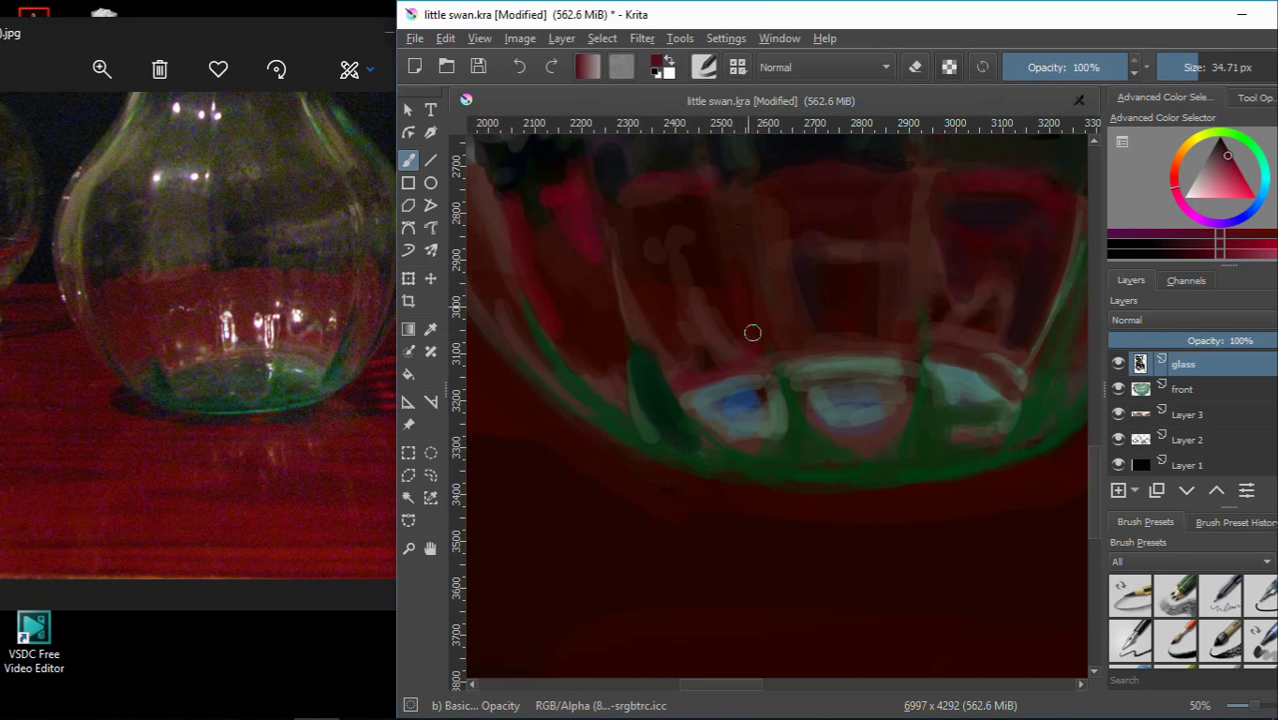
Deepen the cloth reflections inside the vase with dark brownish-red strokes
scroll(753, 331, "up", 3)
left_click(729, 345, "ctrl")
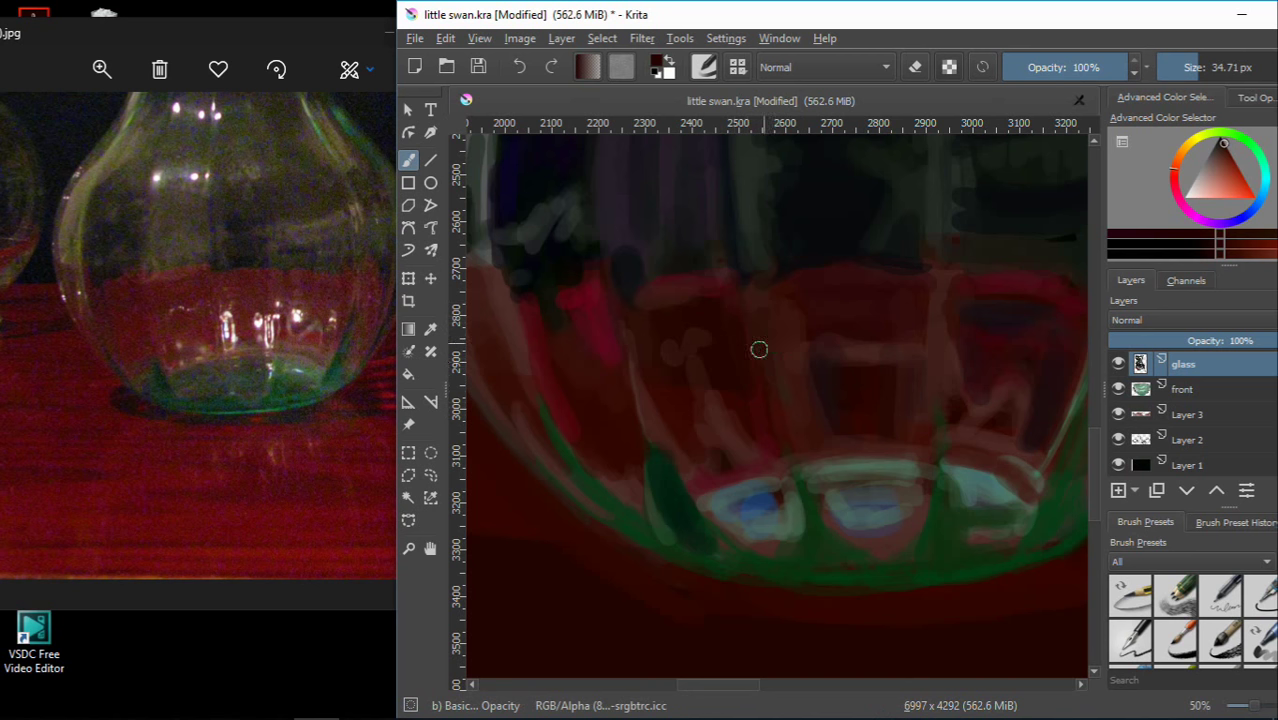
left_click(698, 446, "ctrl")
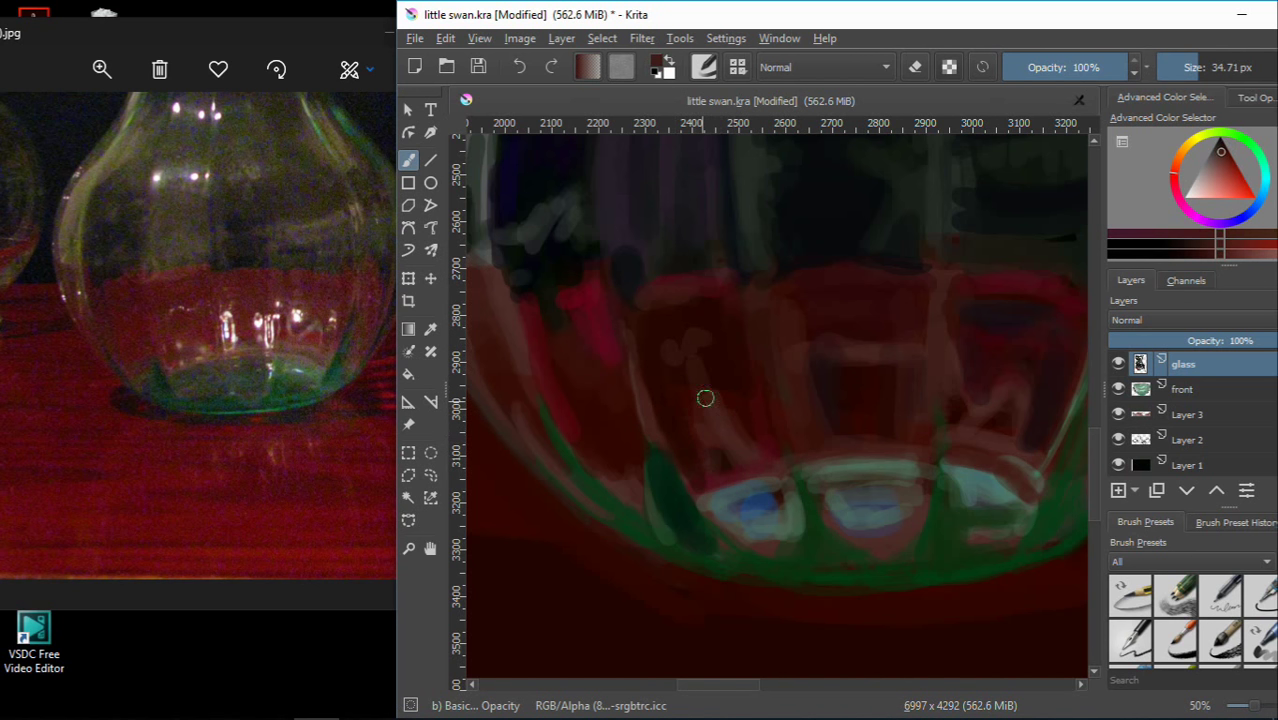
left_click_drag(685, 434, 749, 451)
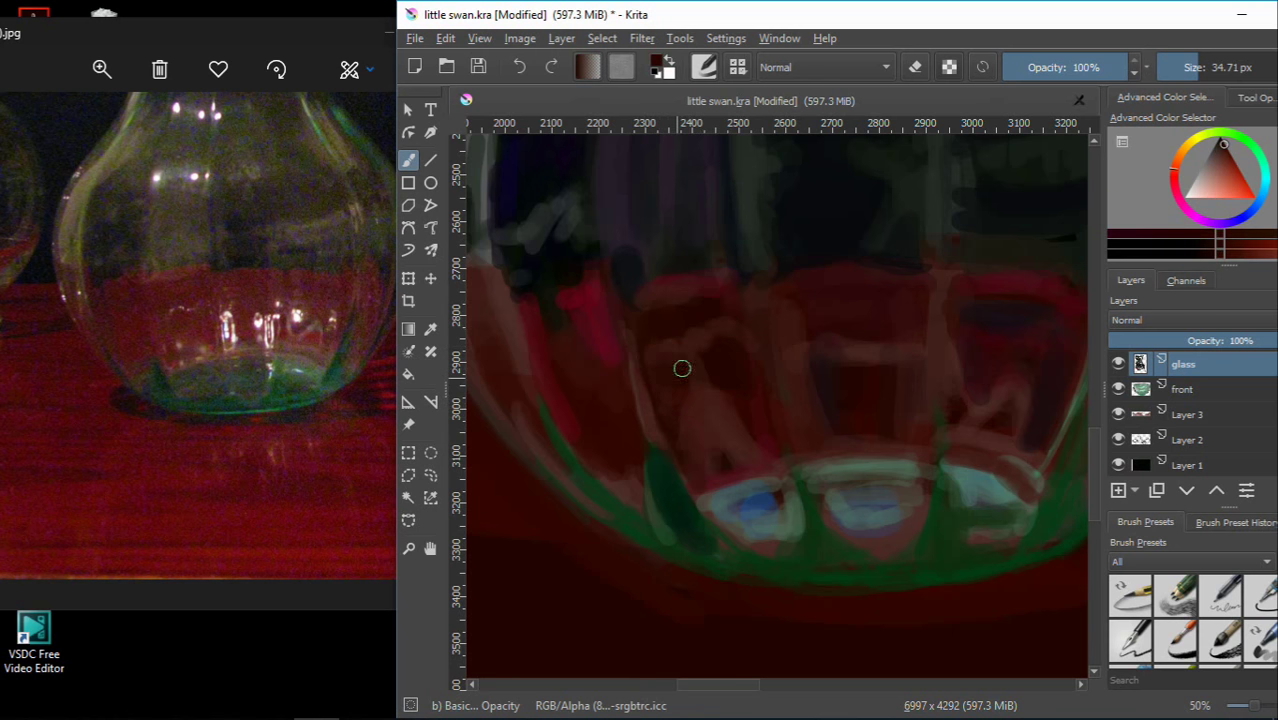
left_click_drag(670, 374, 672, 399)
left_click_drag(685, 322, 707, 320)
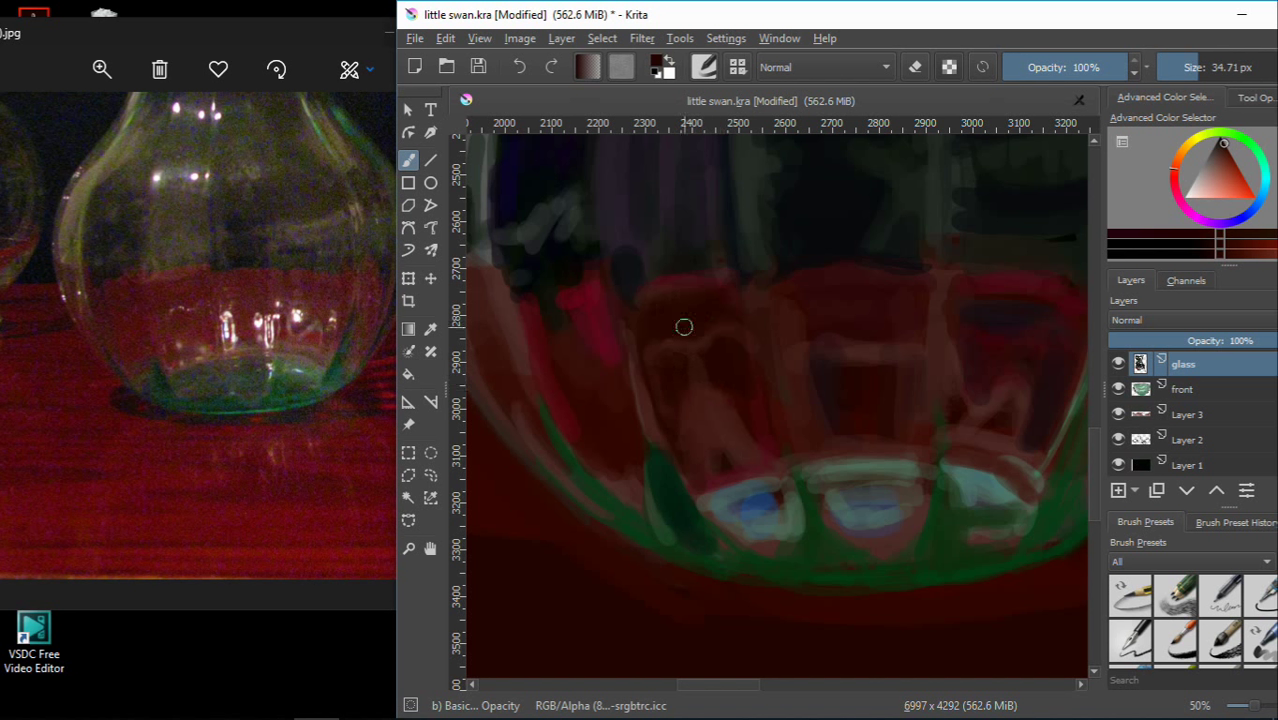
Add a subtle stroke, then move to the vase's left edge and darken along it
left_click(707, 334, "ctrl")
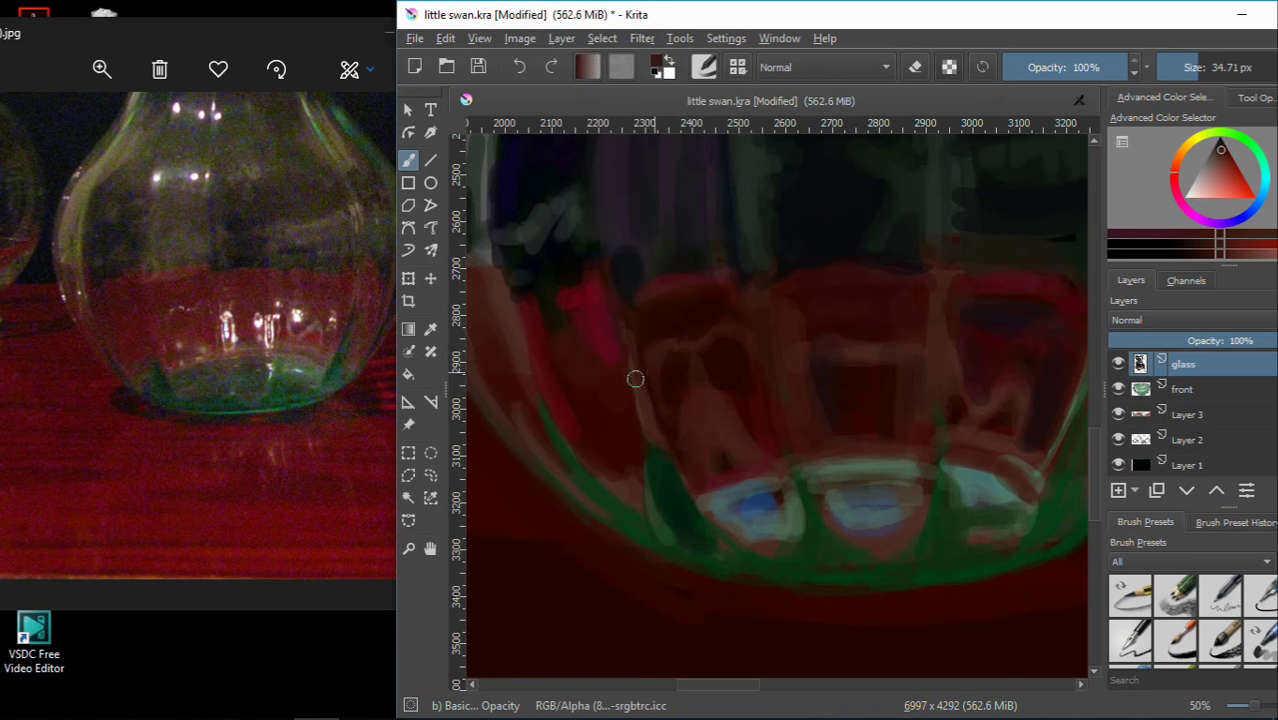
left_click_drag(555, 347, 554, 321)
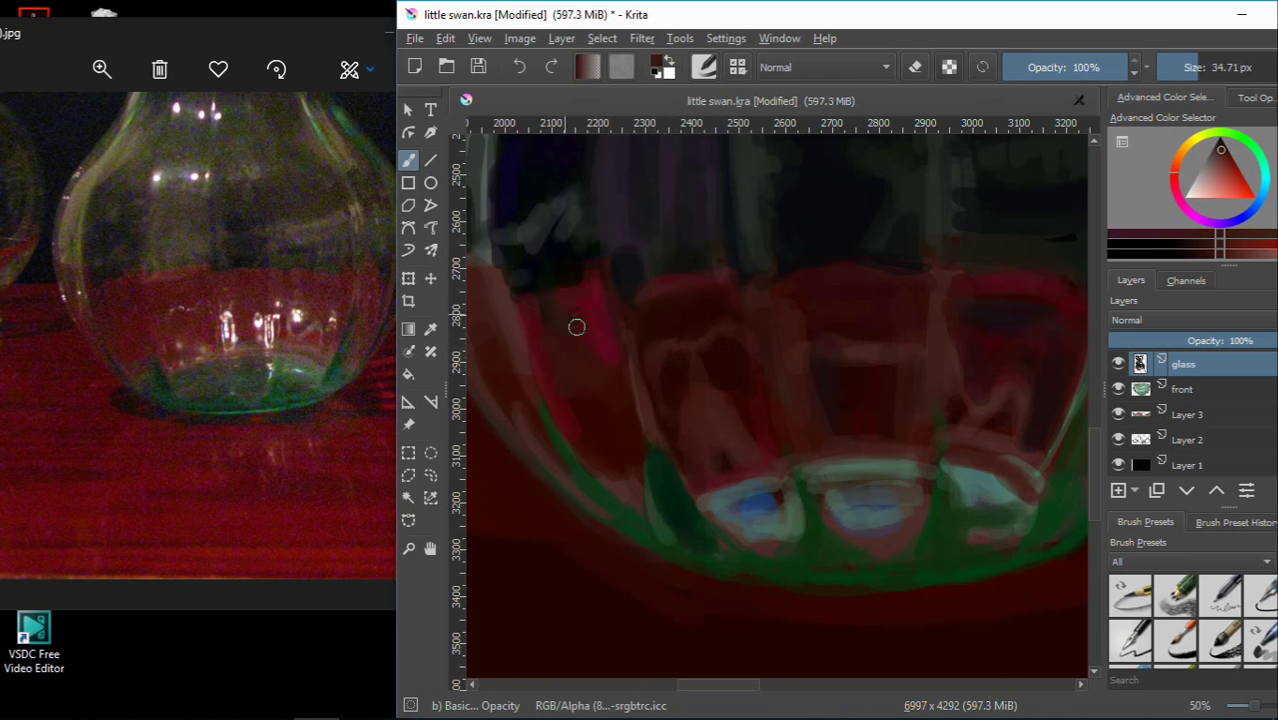
mouse_move(582, 351)
left_mouse_down()
mouse_move(619, 399)
mouse_move(559, 399)
left_mouse_up()
mouse_move(519, 342)
left_mouse_down()
mouse_move(573, 419)
mouse_move(630, 354)
mouse_move(641, 380)
mouse_move(668, 249)
mouse_move(608, 437)
mouse_move(665, 458)
left_mouse_up()
left_click(612, 444, "ctrl")
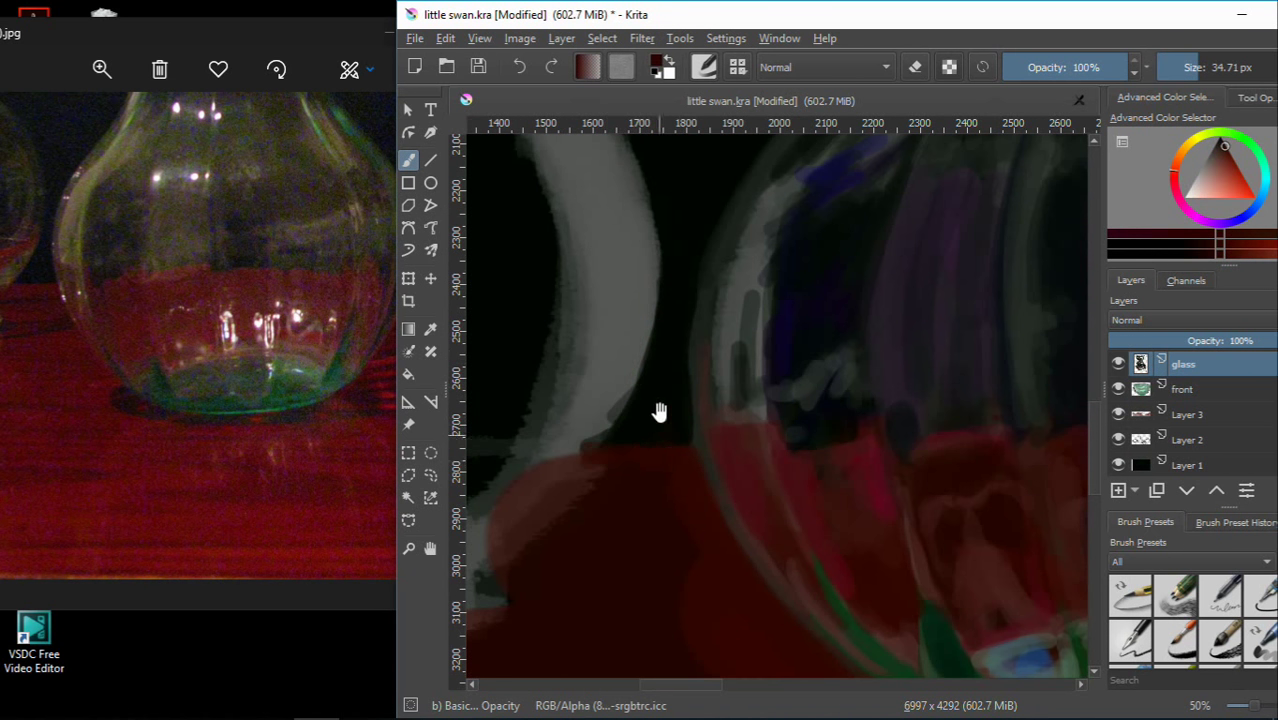
Sample yellowish grey, green and red from the painting around the vase's left and lower edge
left_click_drag(659, 414, 598, 469)
left_click(622, 385, "ctrl")
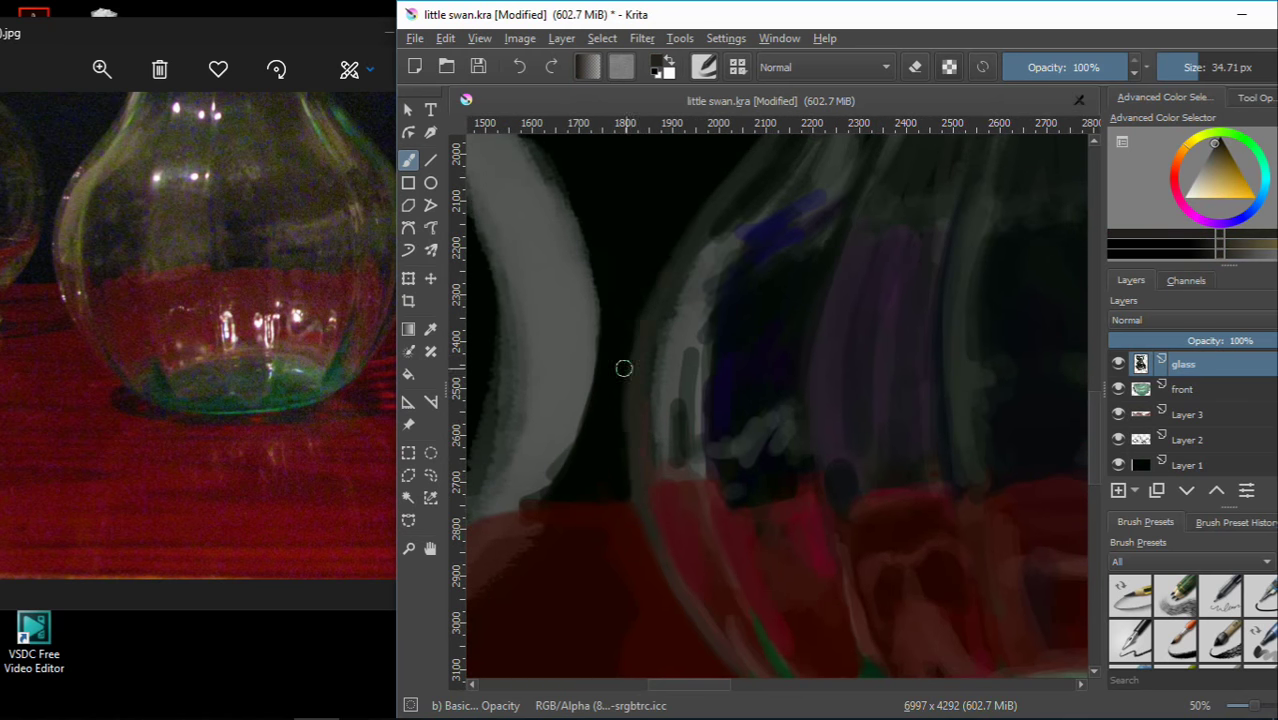
left_click(613, 462, "ctrl")
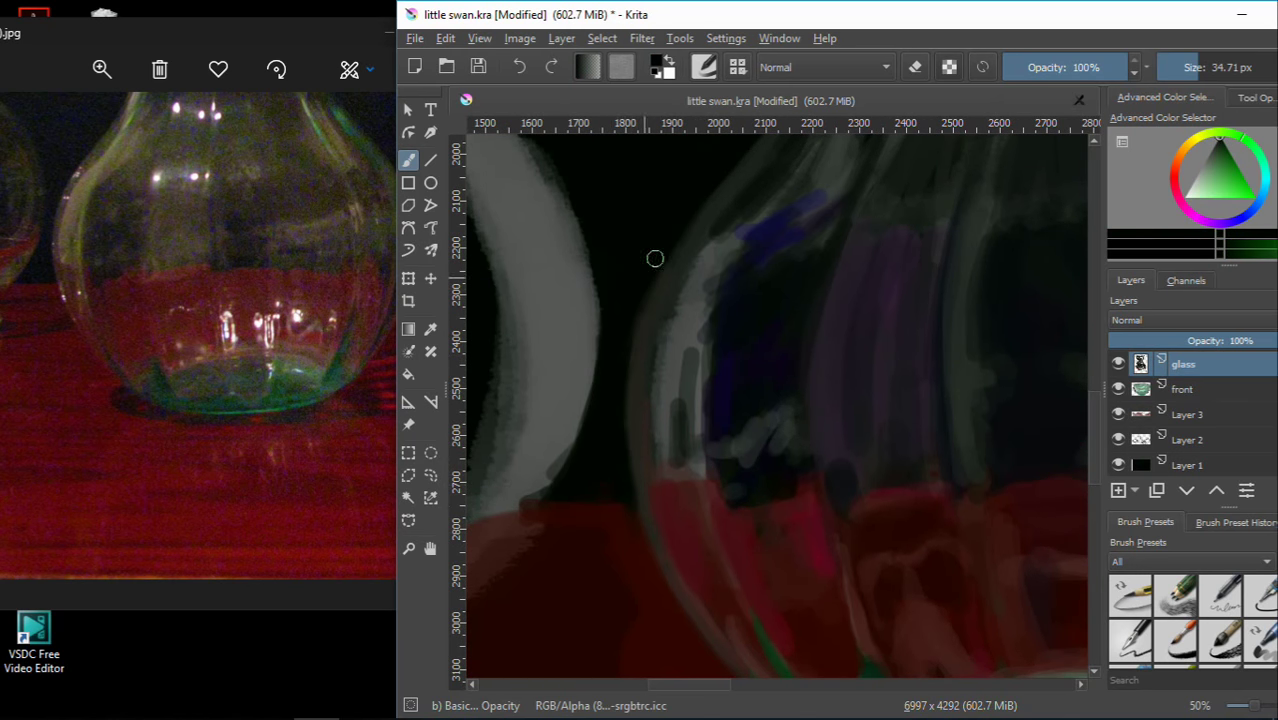
left_click(613, 517, "ctrl")
mouse_move(633, 514)
left_mouse_down()
mouse_move(627, 489)
mouse_move(762, 639)
mouse_move(707, 560)
left_mouse_up()
Brighten the cyan highlight on the right of the base with a smaller brush
scroll(748, 539, "down", 2)
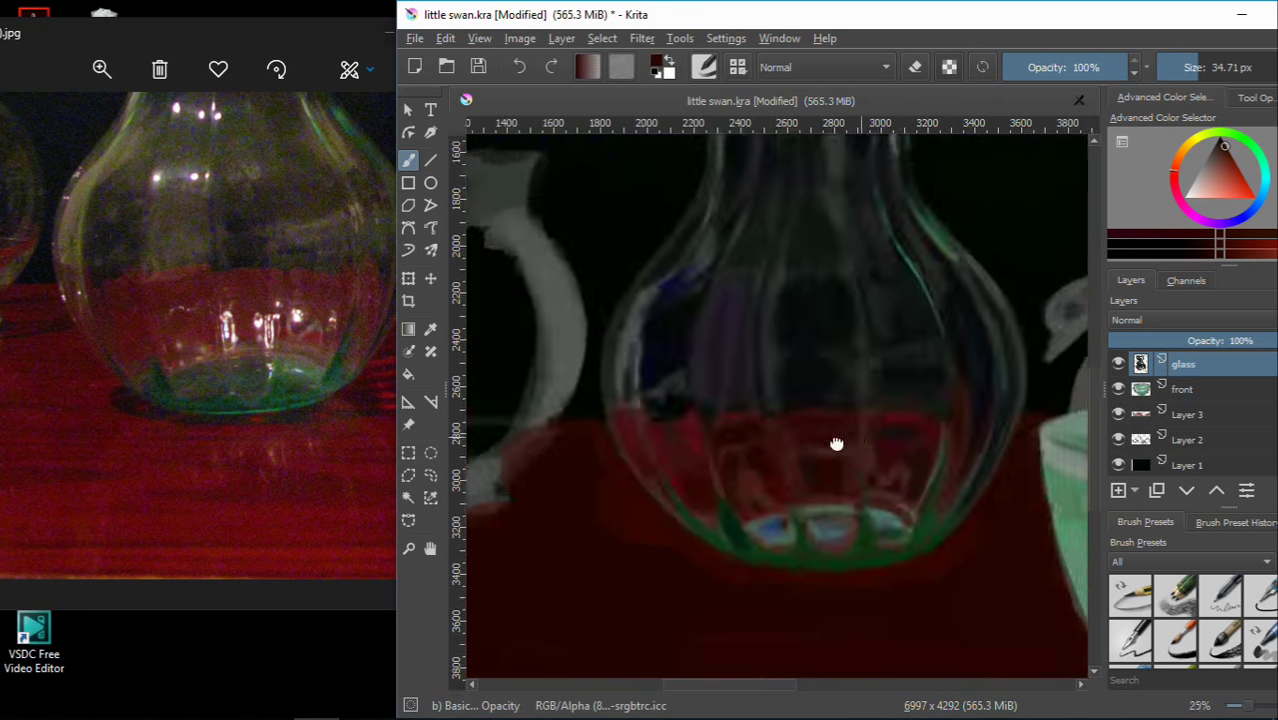
scroll(858, 434, "up", 1)
scroll(844, 397, "up", 1)
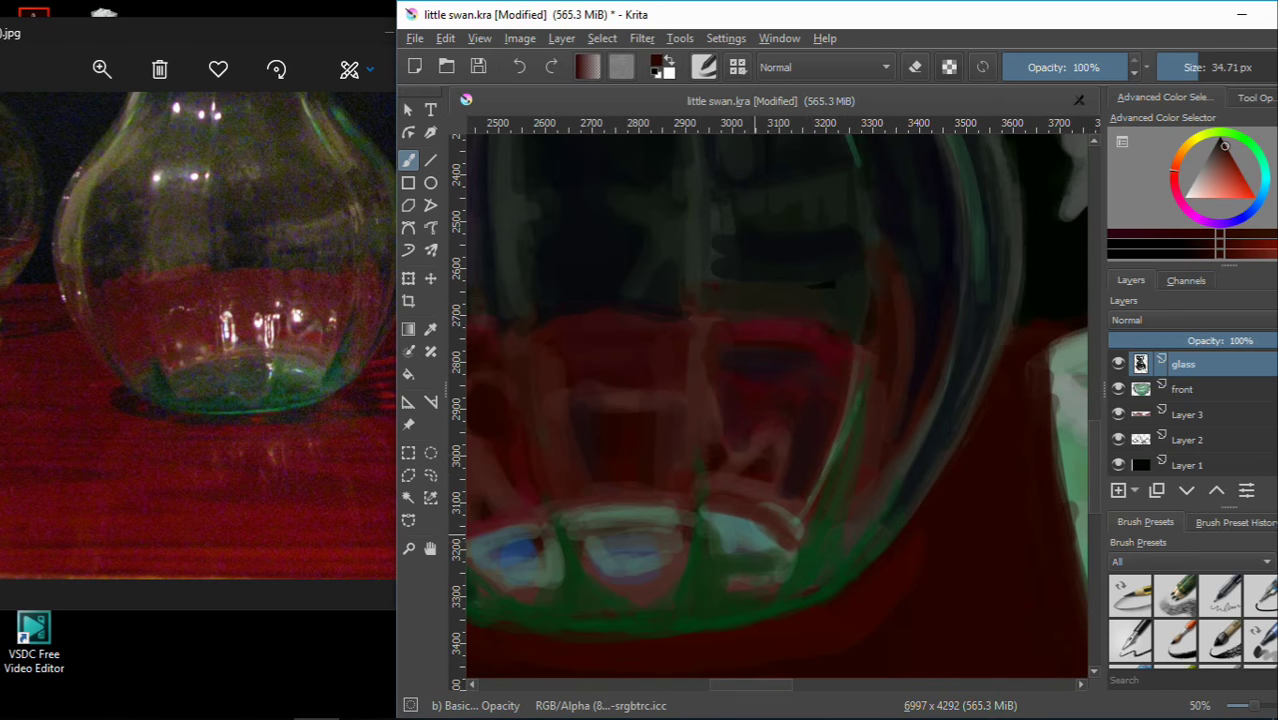
left_click(764, 528, "ctrl")
key("bracketleft")
key("bracketleft")
key("bracketleft")
left_click_drag(765, 525, 795, 555)
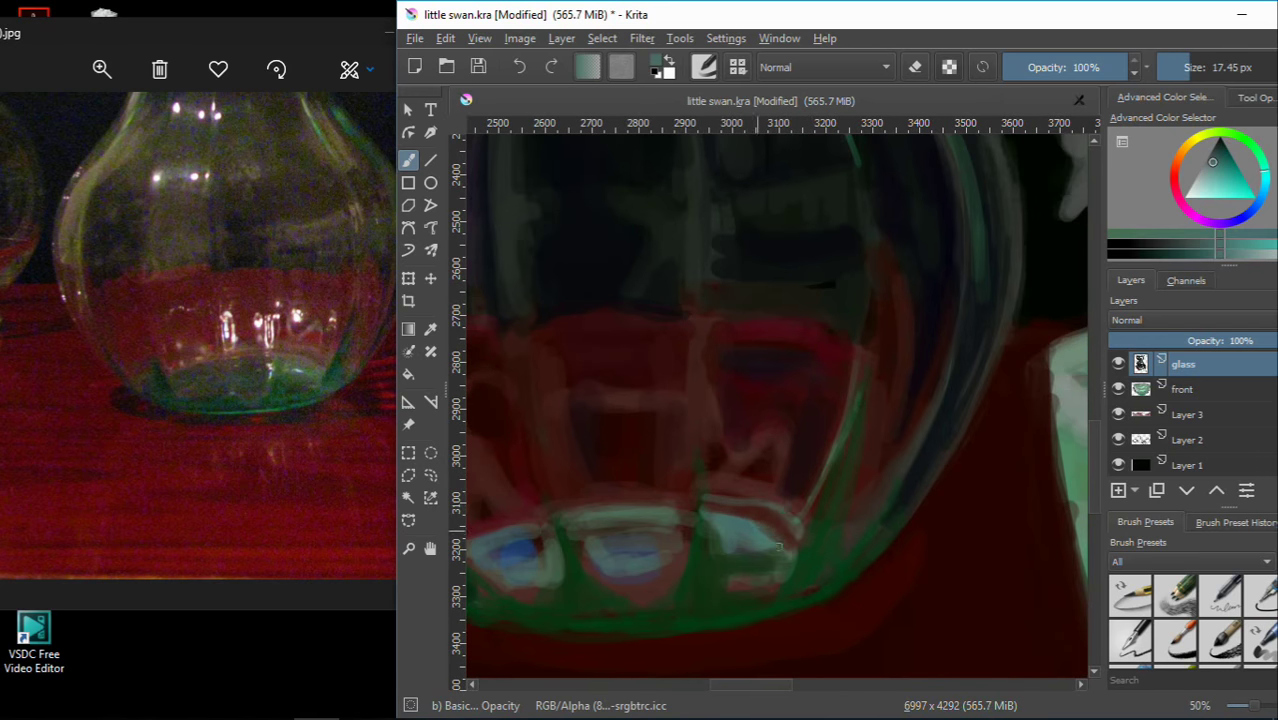
Dab pale reflections above the base highlights and paint an orange-red stroke inside the glass
left_click_drag(570, 497, 670, 497)
key("bracketright")
key("bracketright")
key("bracketright")
left_click_drag(578, 484, 598, 486)
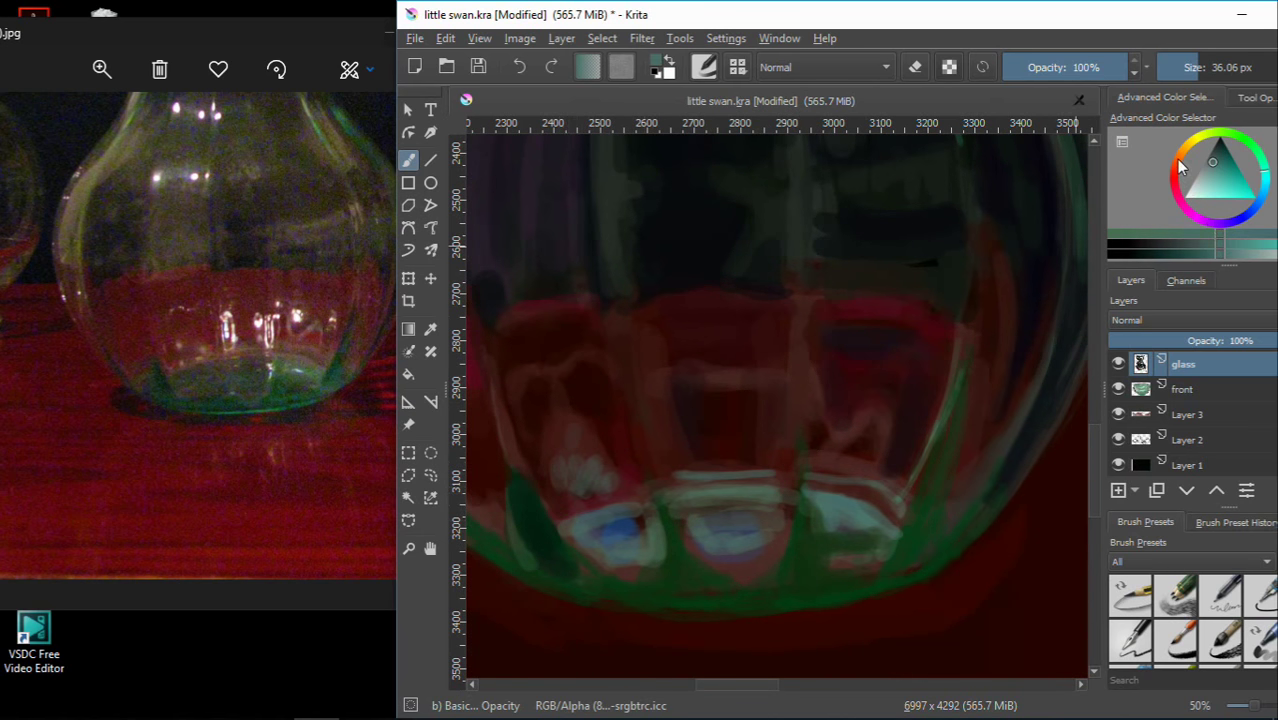
left_click(1176, 165)
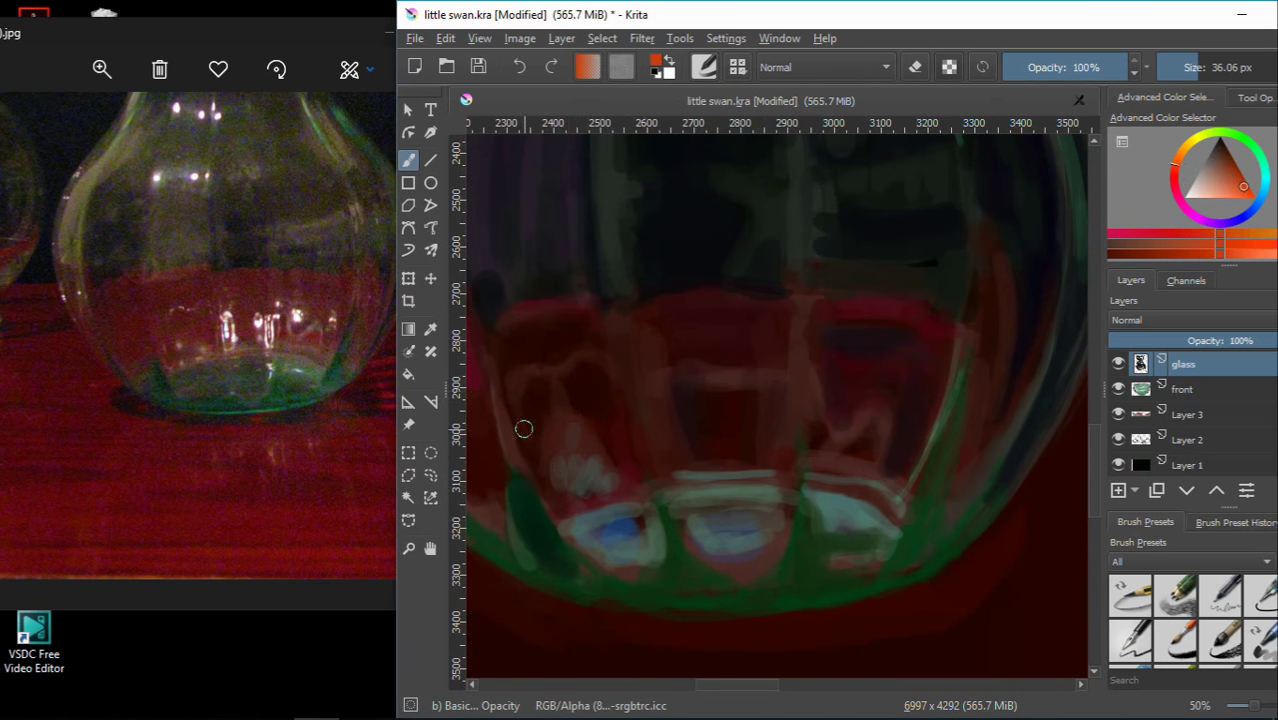
left_click_drag(613, 436, 633, 479)
Pick dark red and reddish-orange from the painting and resize the brush
key("bracketleft")
key("bracketleft")
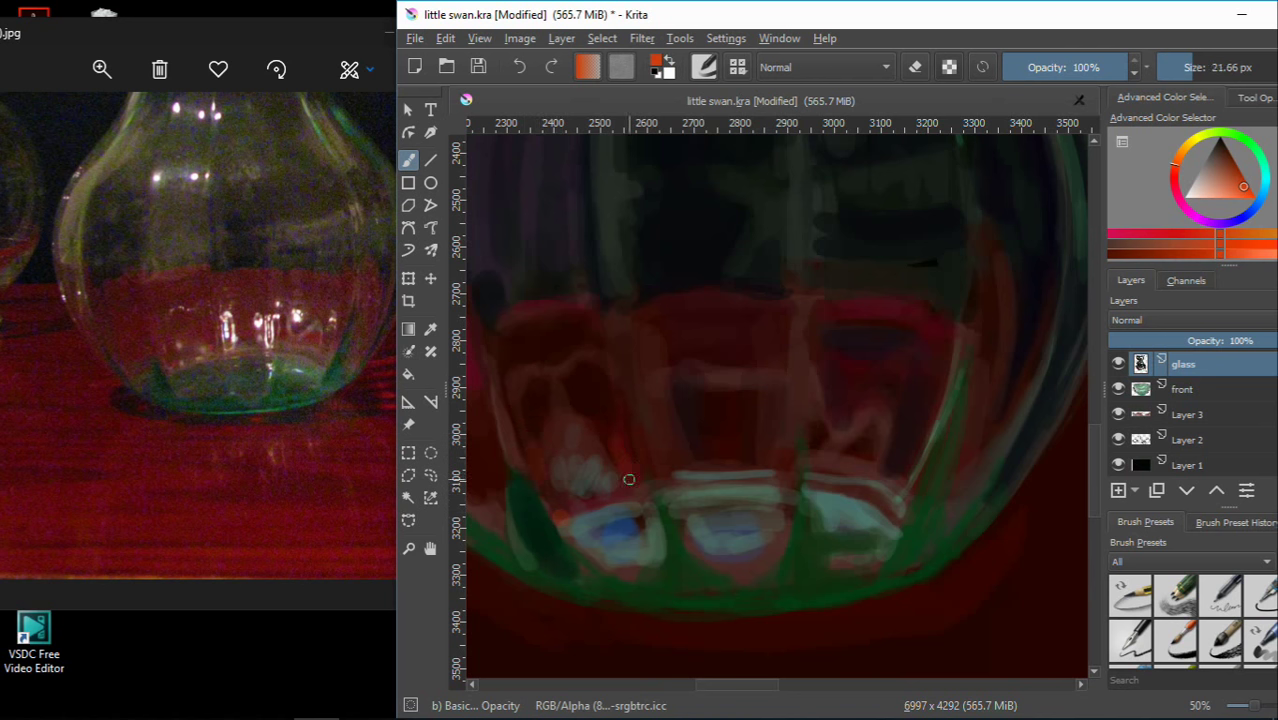
left_click(657, 432, "ctrl")
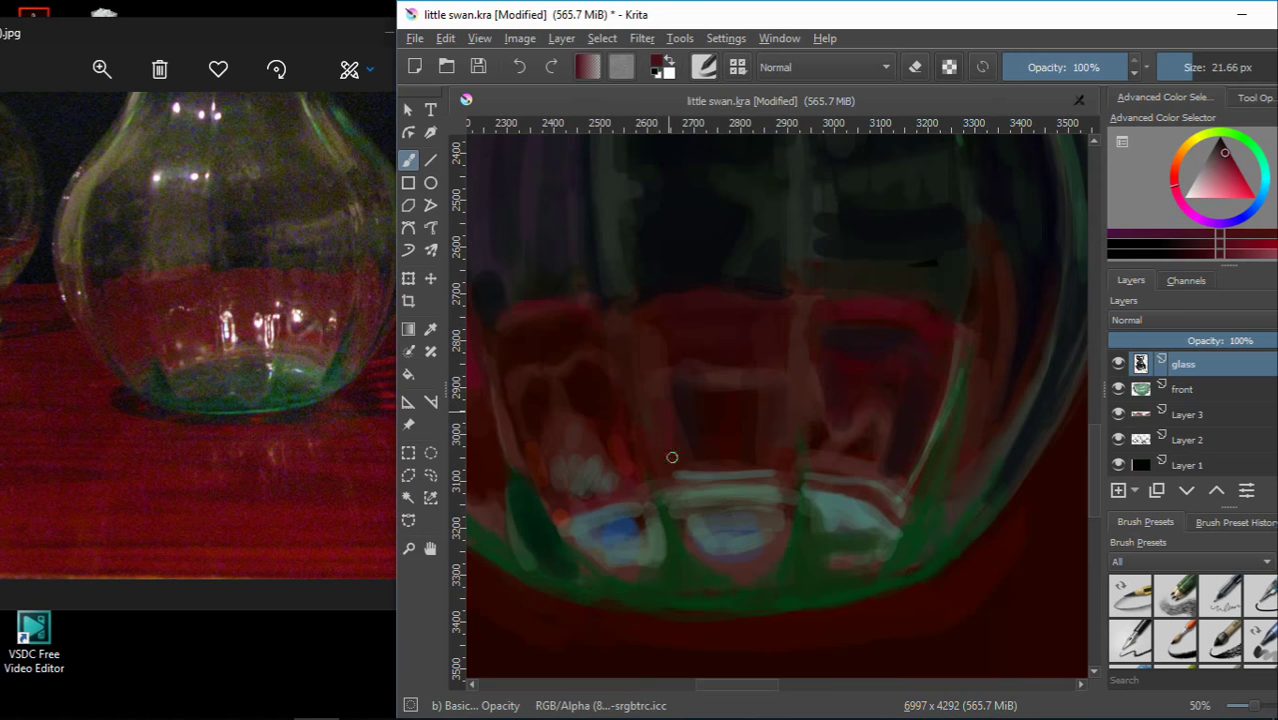
left_click_drag(672, 457, 770, 455)
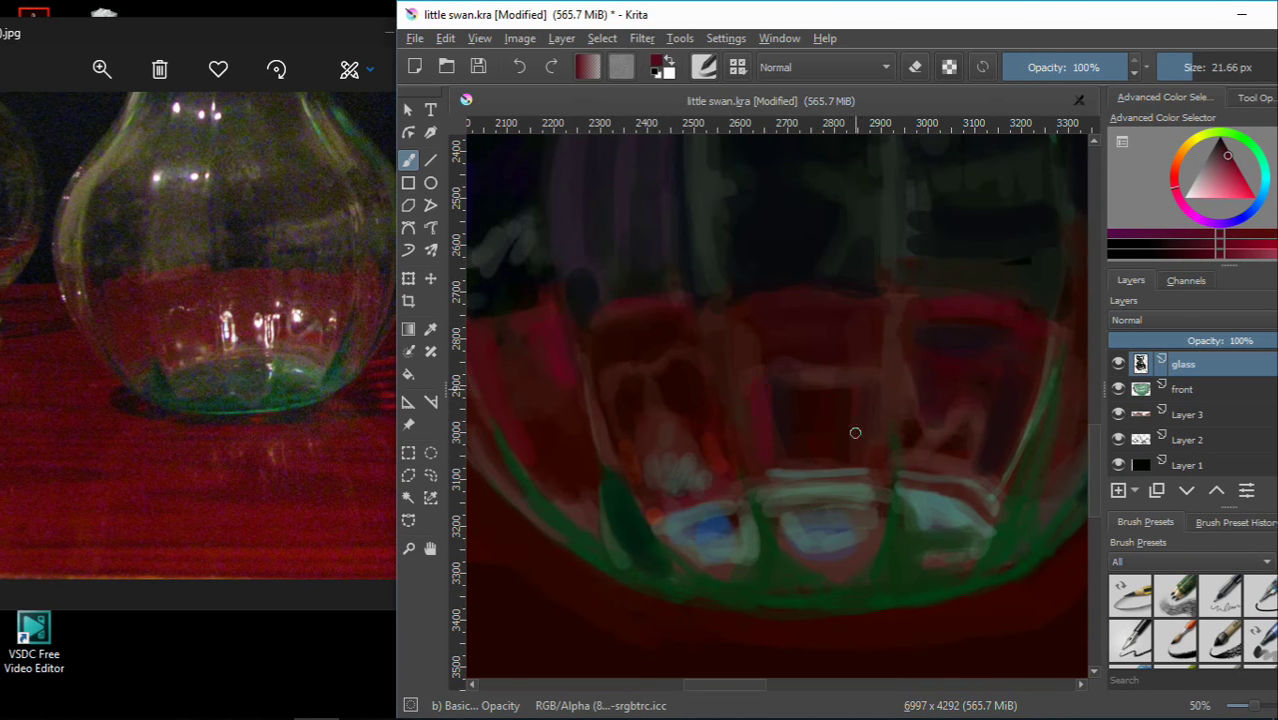
left_click(582, 428, "ctrl")
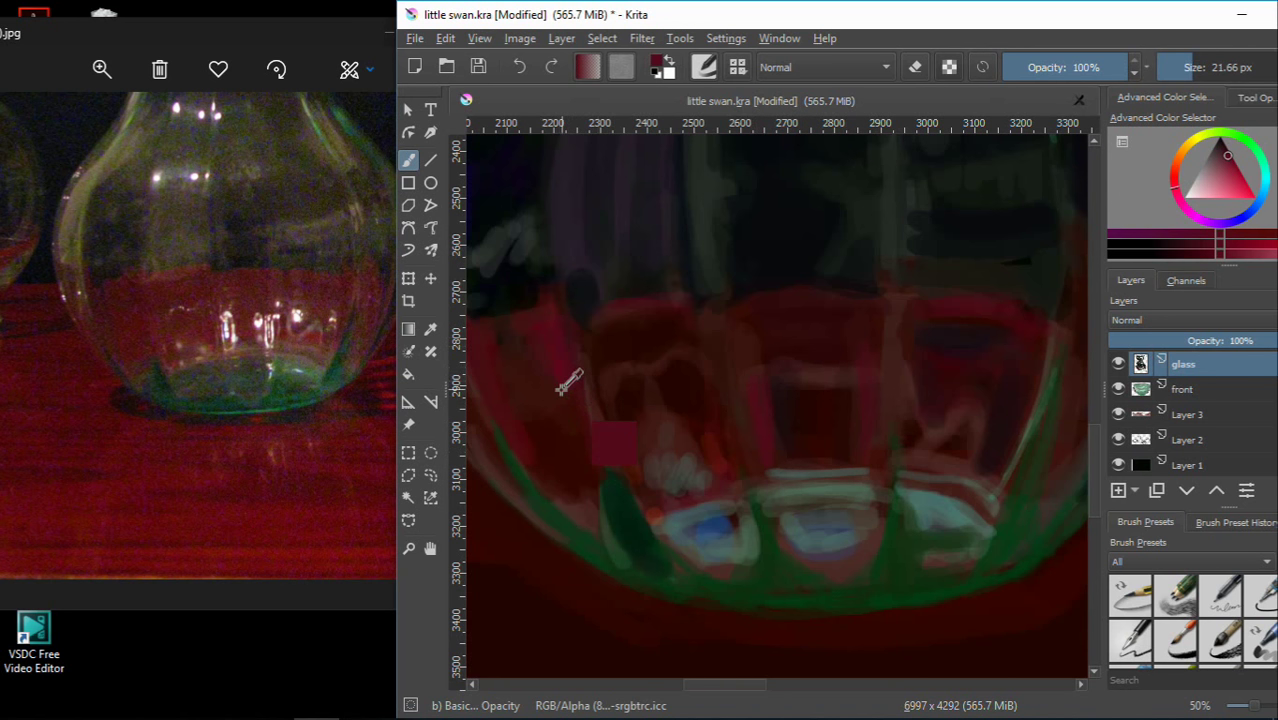
left_click_drag(522, 411, 515, 366)
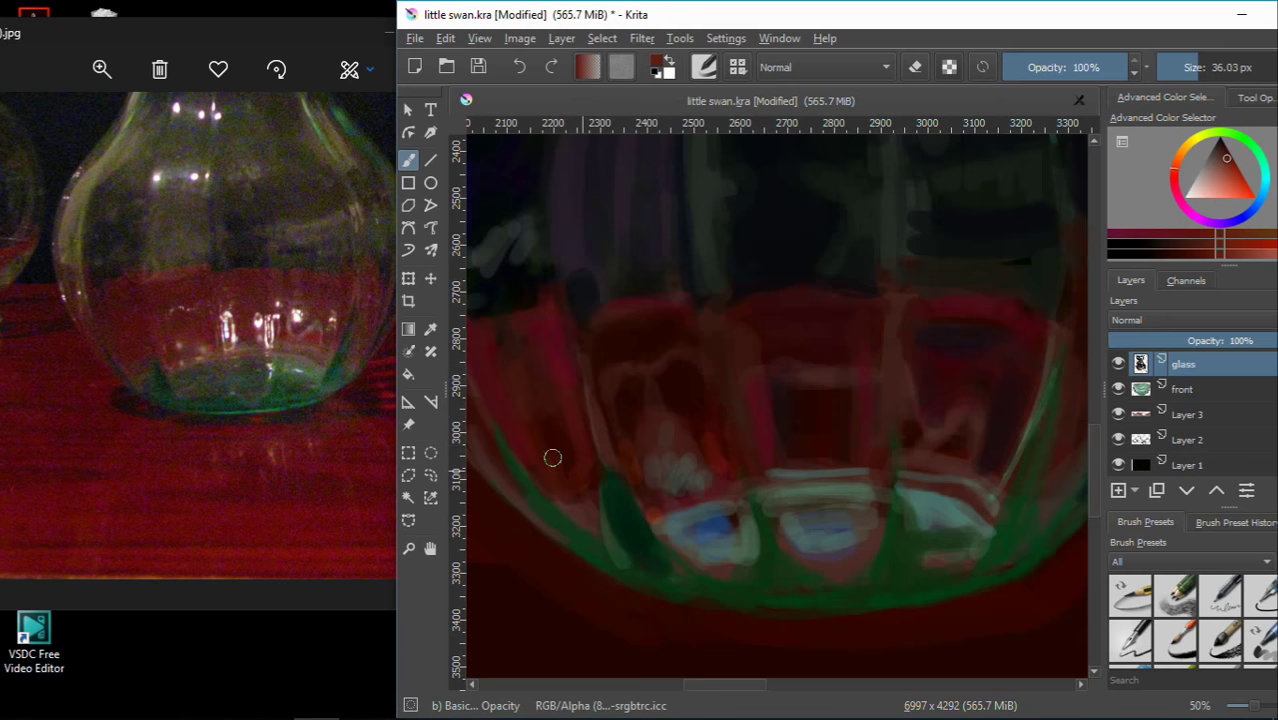
Move to the vase's right side and sample a dark green for the glass
mouse_move(576, 432)
left_mouse_down()
mouse_move(678, 424)
mouse_move(673, 388)
left_mouse_up()
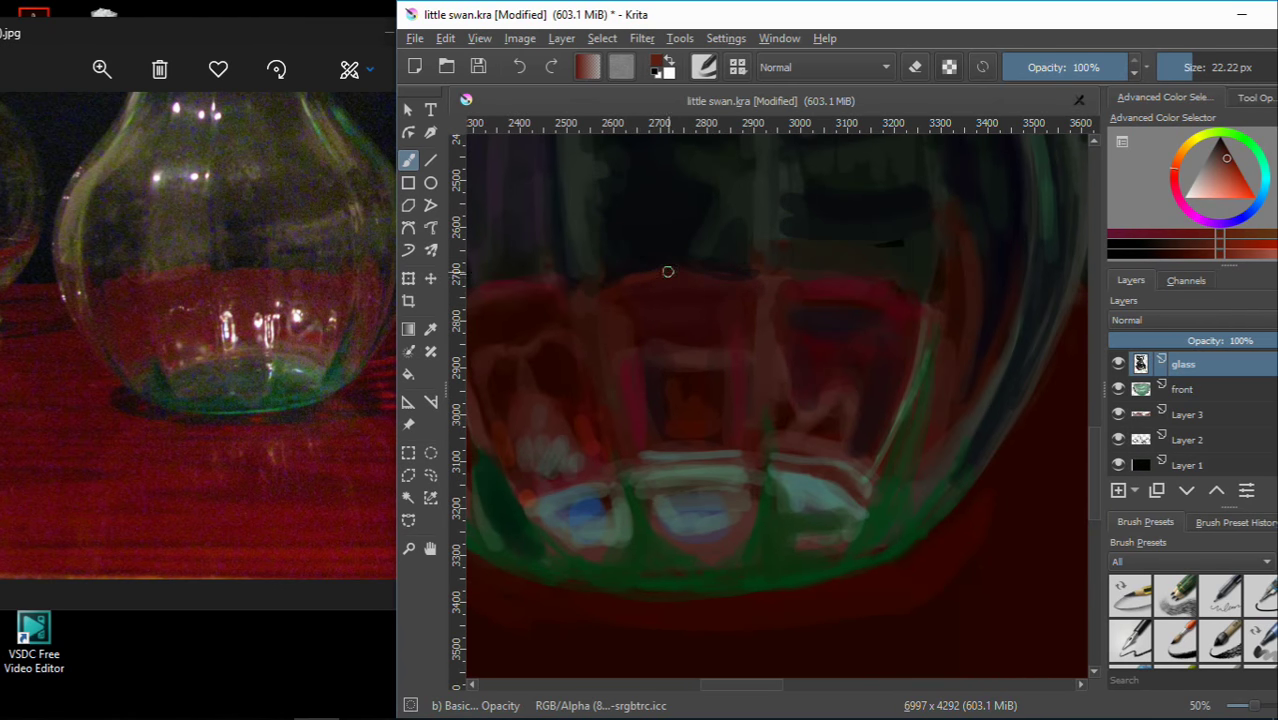
left_click_drag(756, 280, 738, 302)
left_click(735, 280, "ctrl")
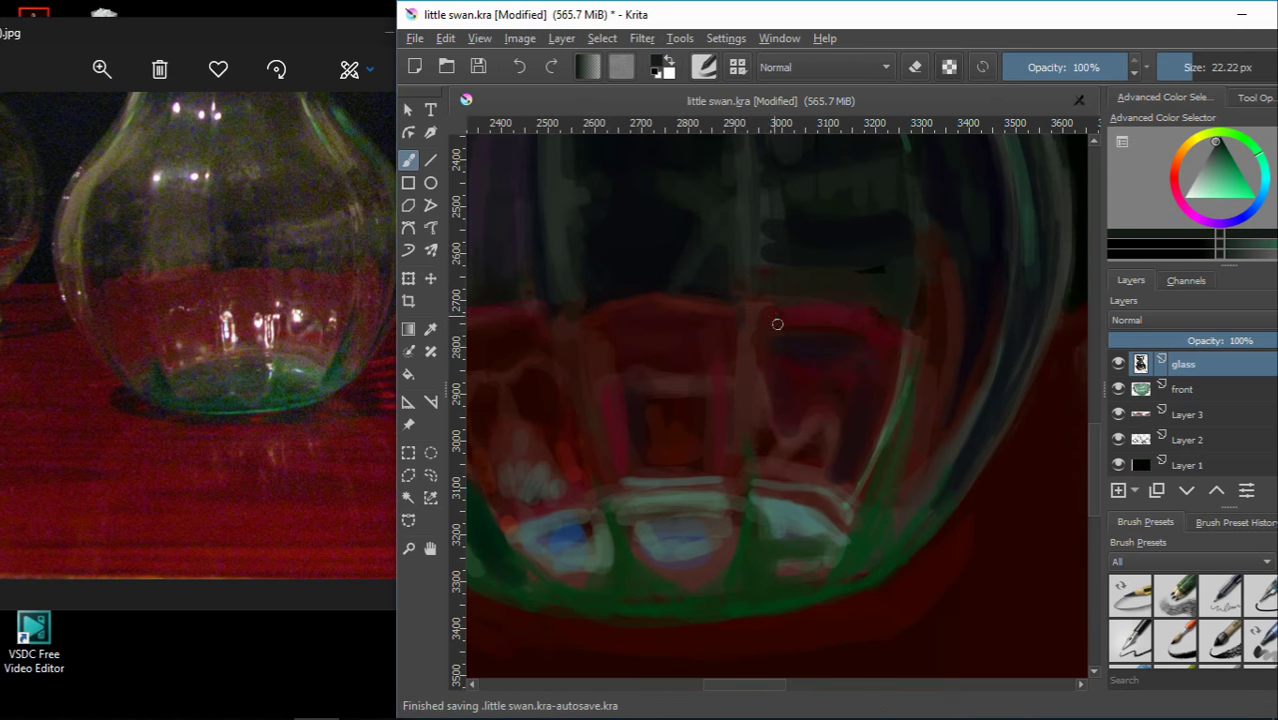
left_click(874, 264, "ctrl")
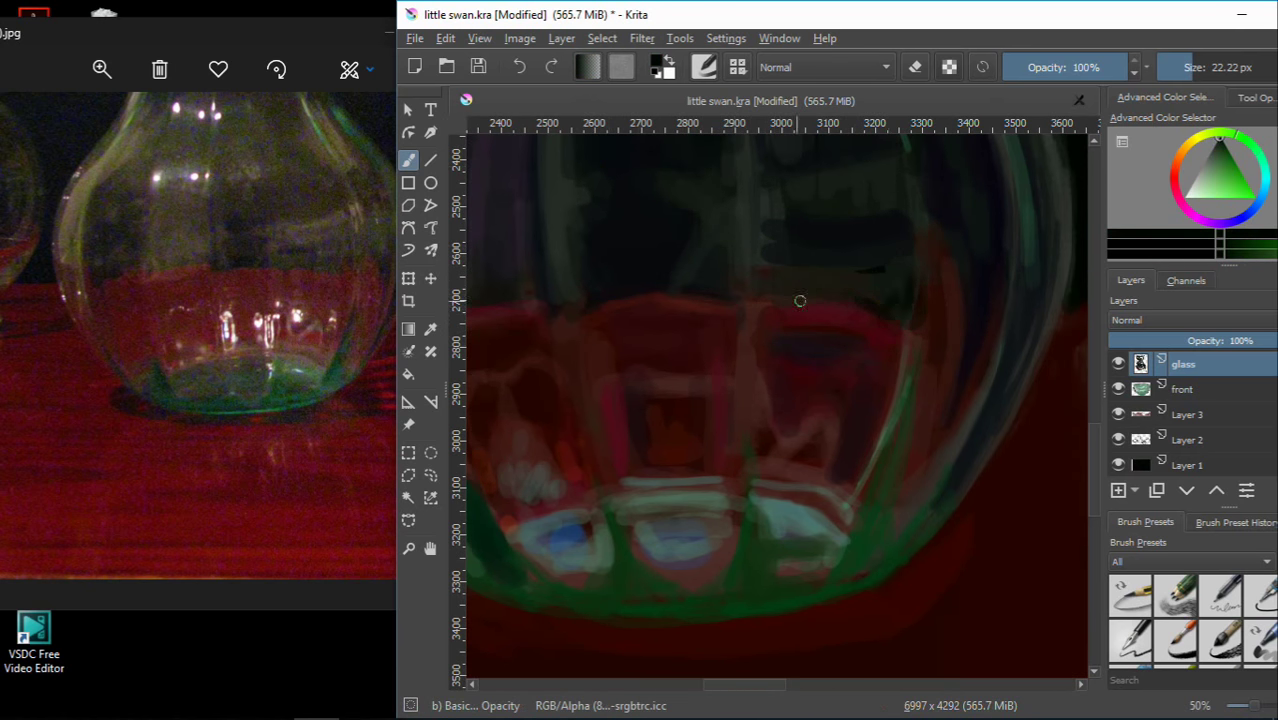
scroll(809, 413, "down", 2)
scroll(750, 512, "down", 1)
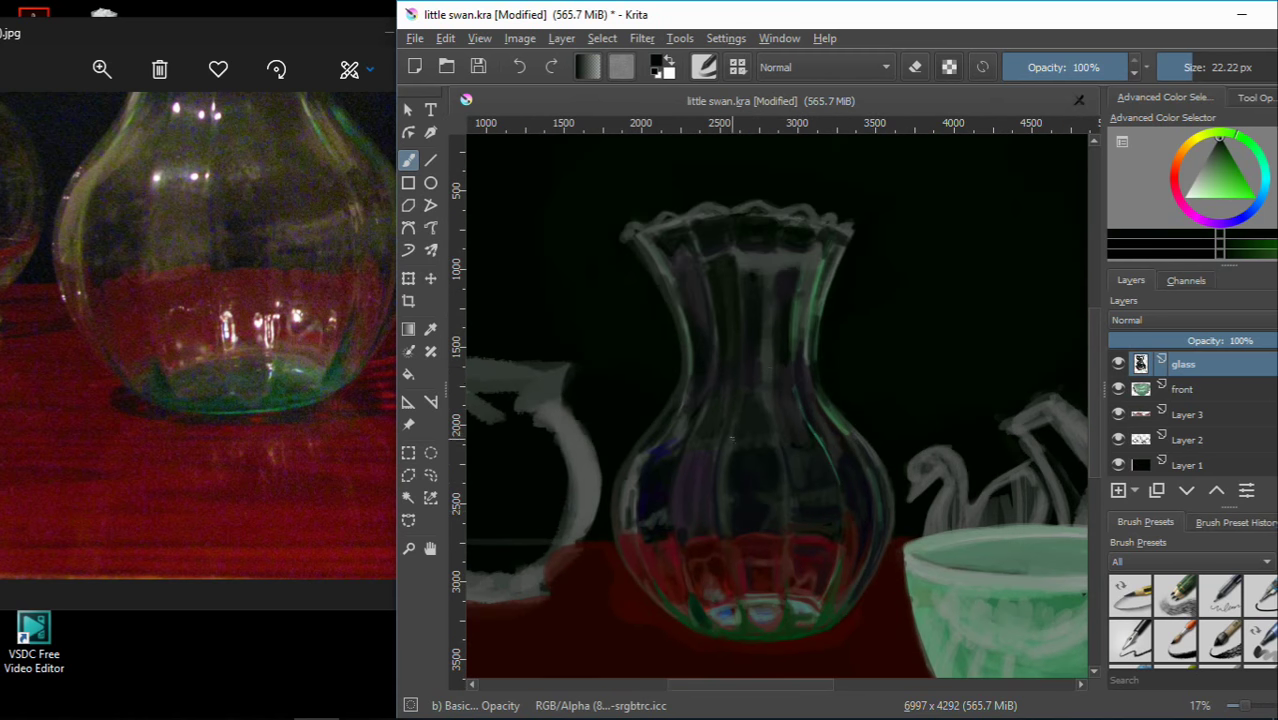
Paint yellowish-olive highlights up the vase's left edge with an enlarged brush
scroll(723, 468, "up", 1)
scroll(761, 411, "up", 1)
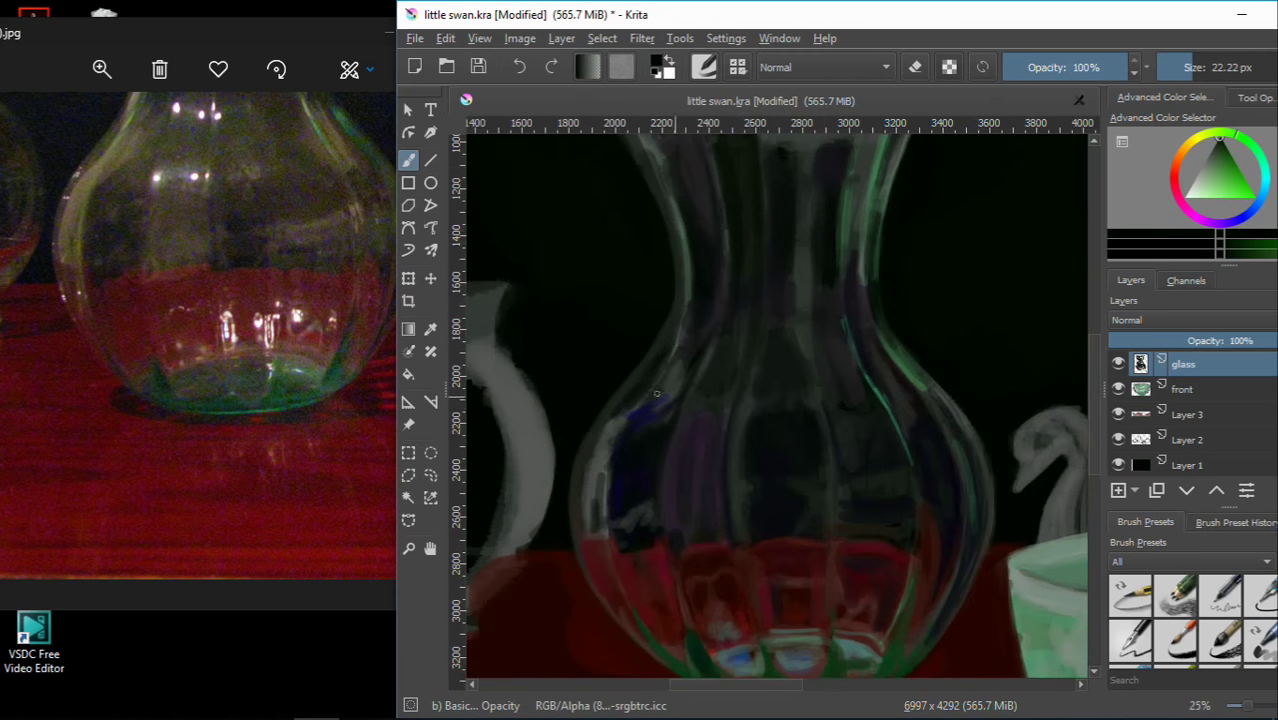
left_click_drag(1238, 156, 1210, 266)
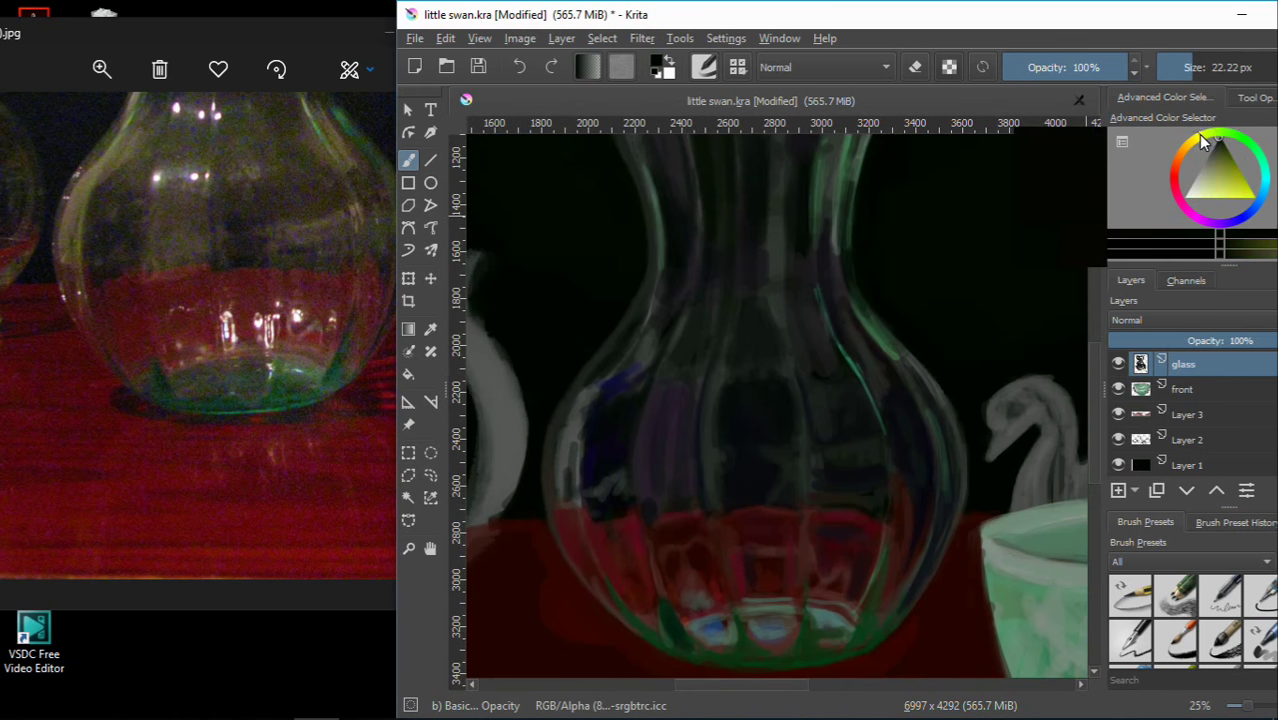
left_click_drag(572, 453, 586, 403, "shift")
left_click_drag(563, 447, 604, 368)
mouse_move(573, 452)
left_mouse_down()
mouse_move(635, 341)
mouse_move(571, 411)
left_mouse_up()
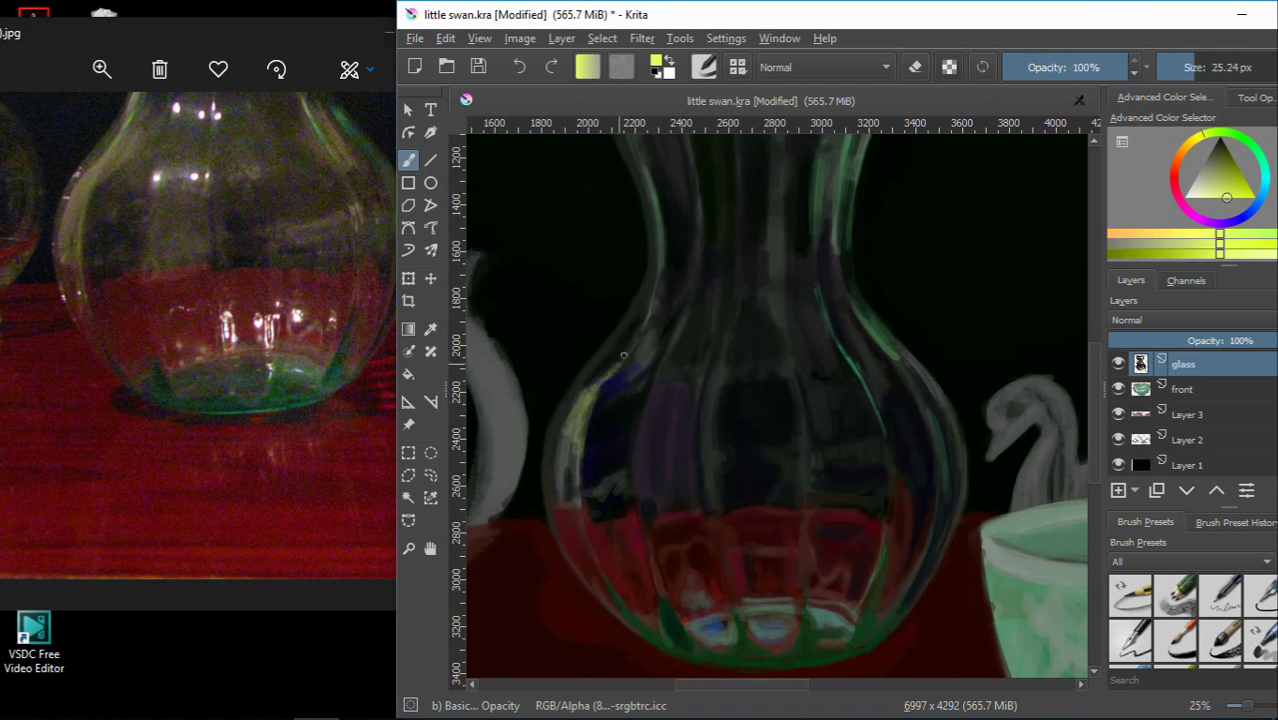
left_click_drag(570, 478, 585, 395)
left_click_drag(580, 540, 582, 560)
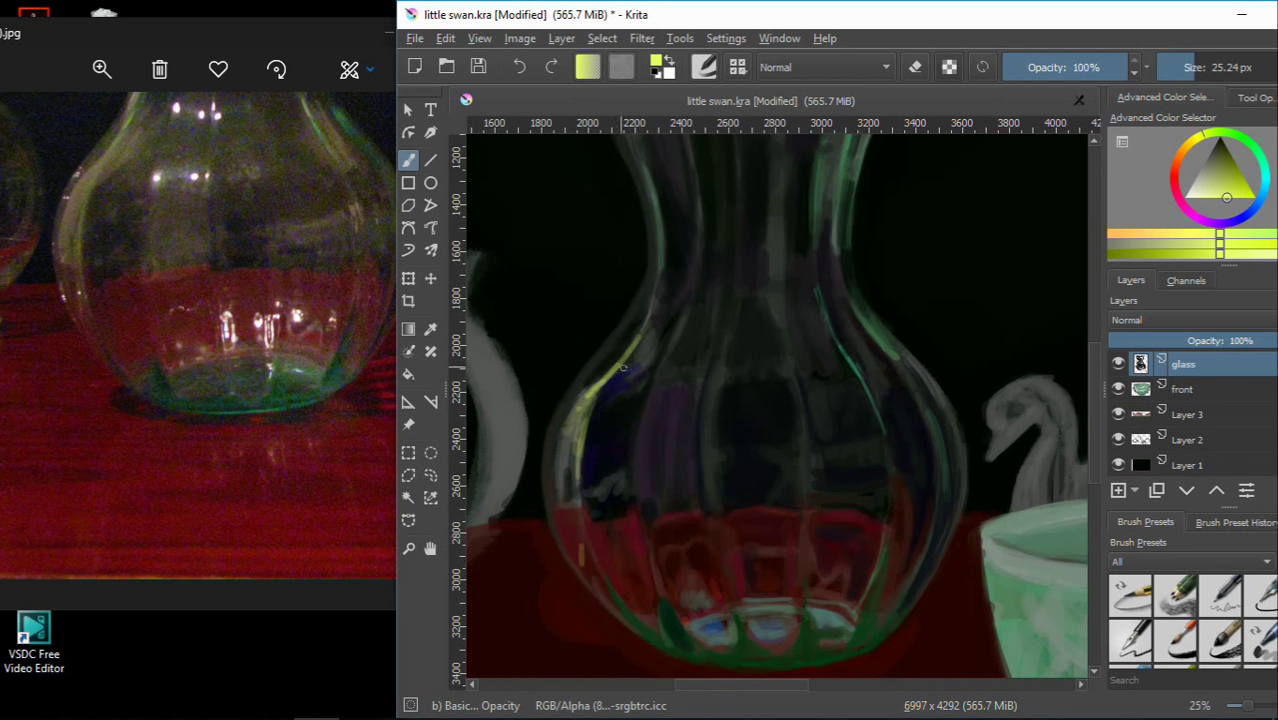
Darken the vase's left edge with dark-red and blue-black strokes
left_click(566, 446, "ctrl")
mouse_move(562, 446)
left_mouse_down("shift")
mouse_move(600, 440)
mouse_move(572, 402)
left_mouse_up("shift")
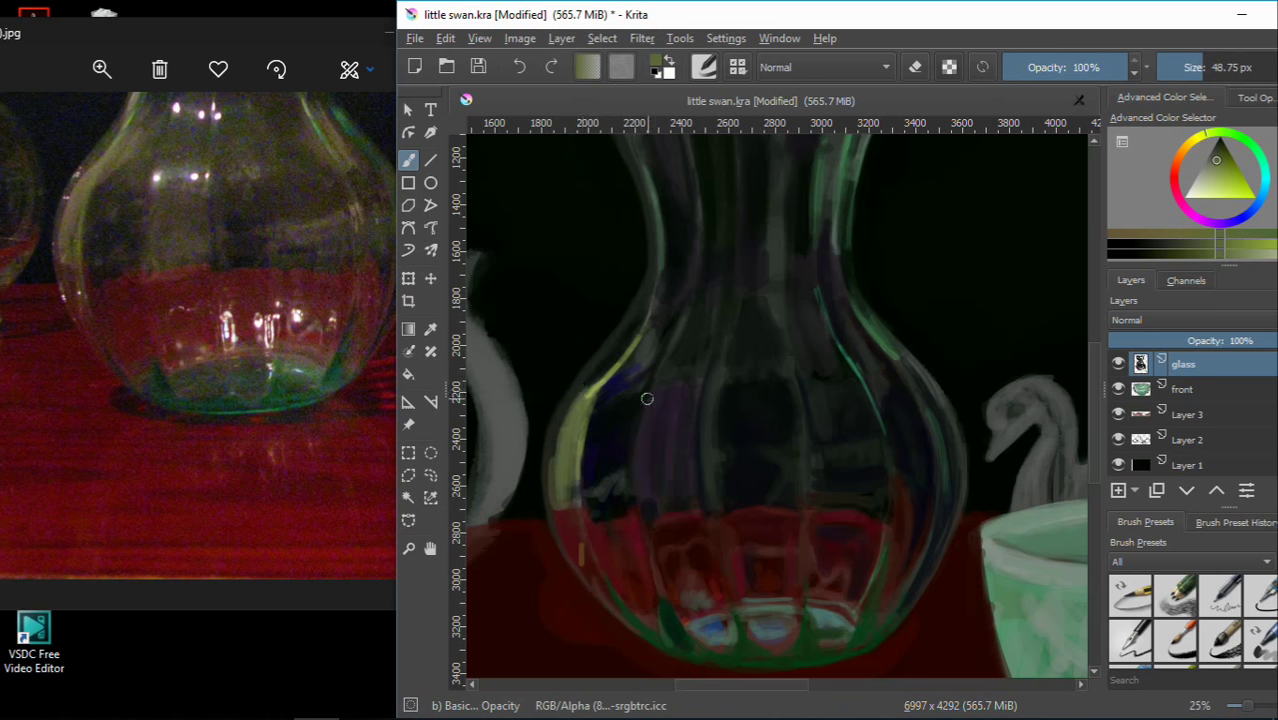
left_click_drag(599, 374, 658, 326)
left_click(642, 491, "ctrl")
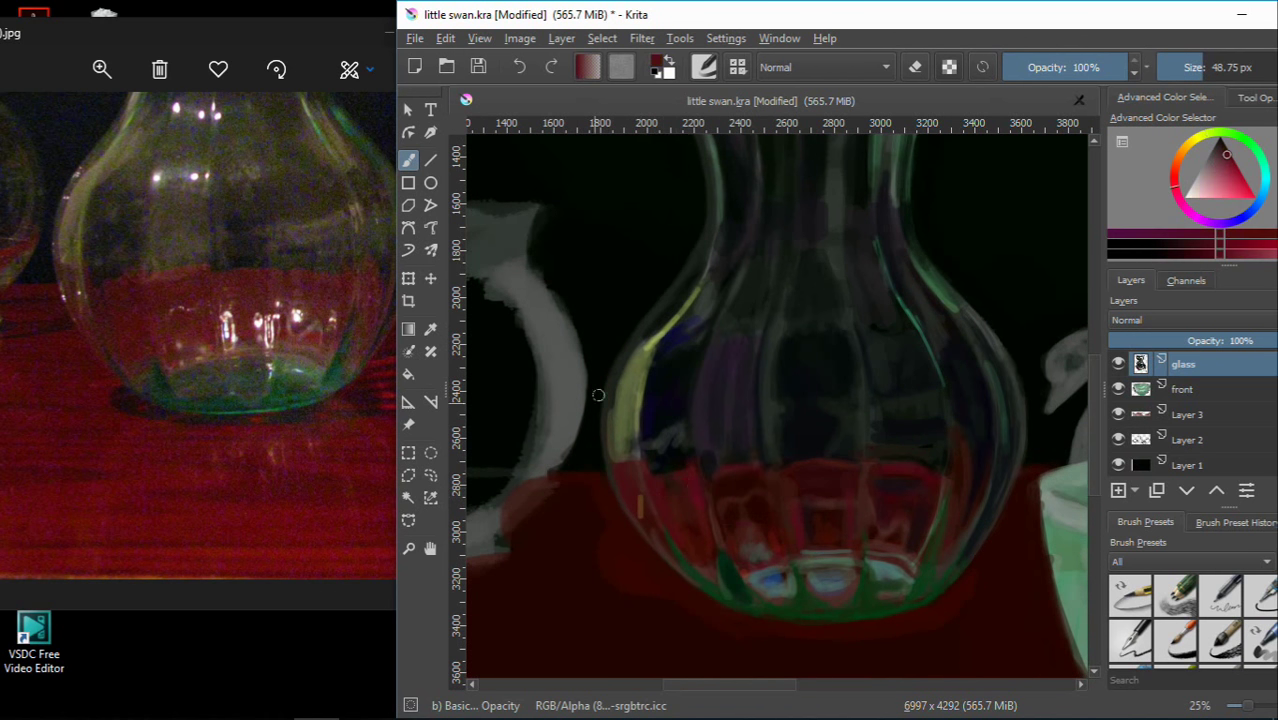
mouse_move(598, 376)
left_mouse_down("shift")
mouse_move(570, 376)
mouse_move(612, 444)
left_mouse_up("shift")
left_click_drag(638, 343, 619, 467)
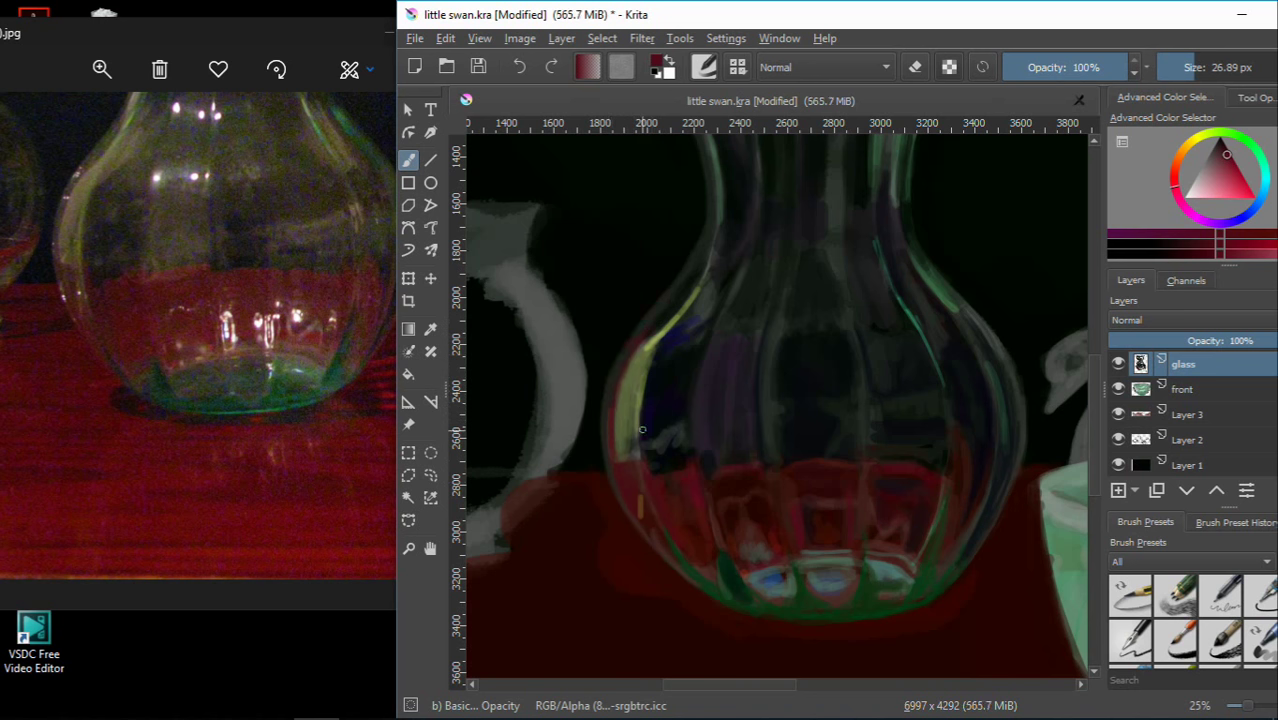
left_click(628, 437, "ctrl")
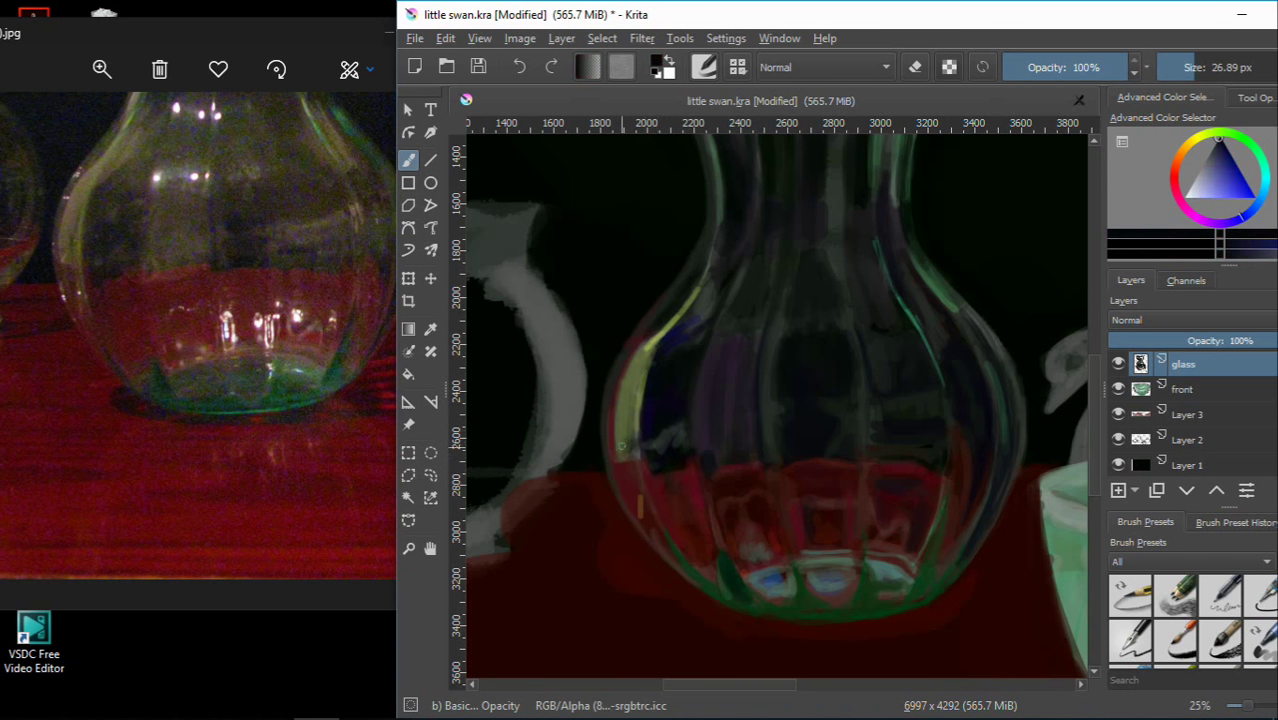
left_click_drag(629, 436, 632, 380)
left_click_drag(624, 434, 630, 466)
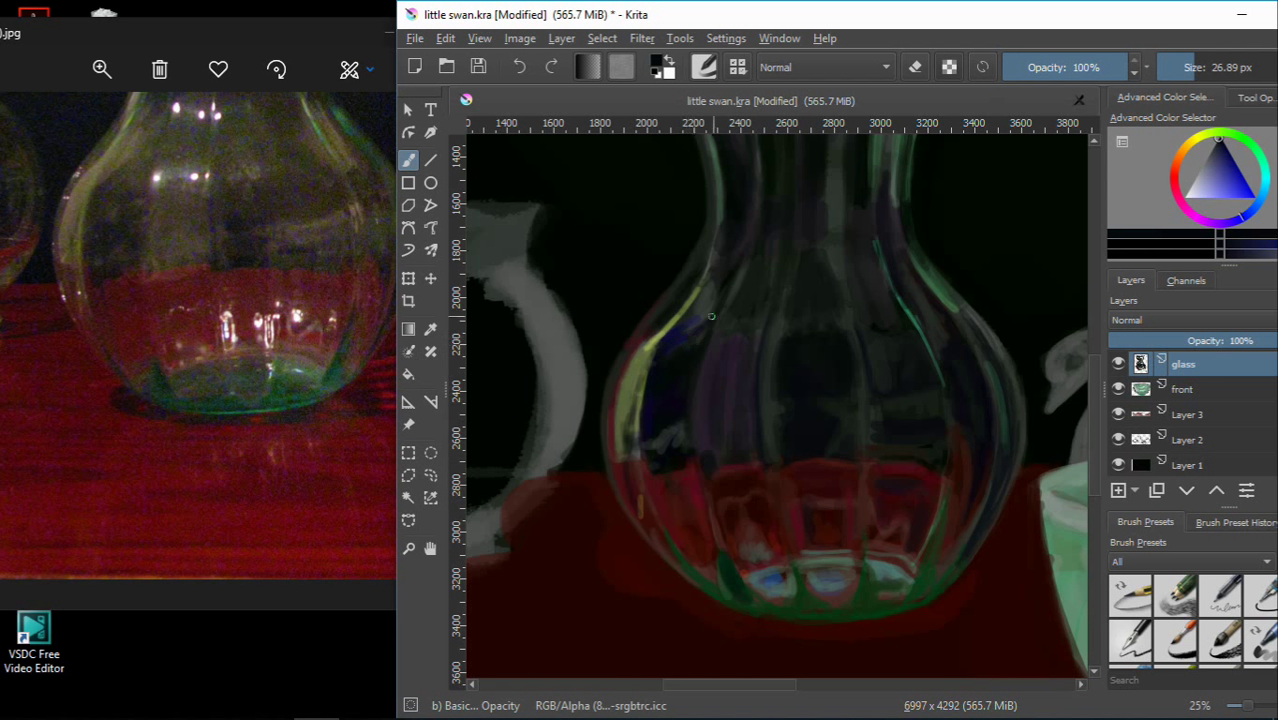
Add a bright yellow highlight on the vase's left shoulder
left_click(638, 499, "ctrl")
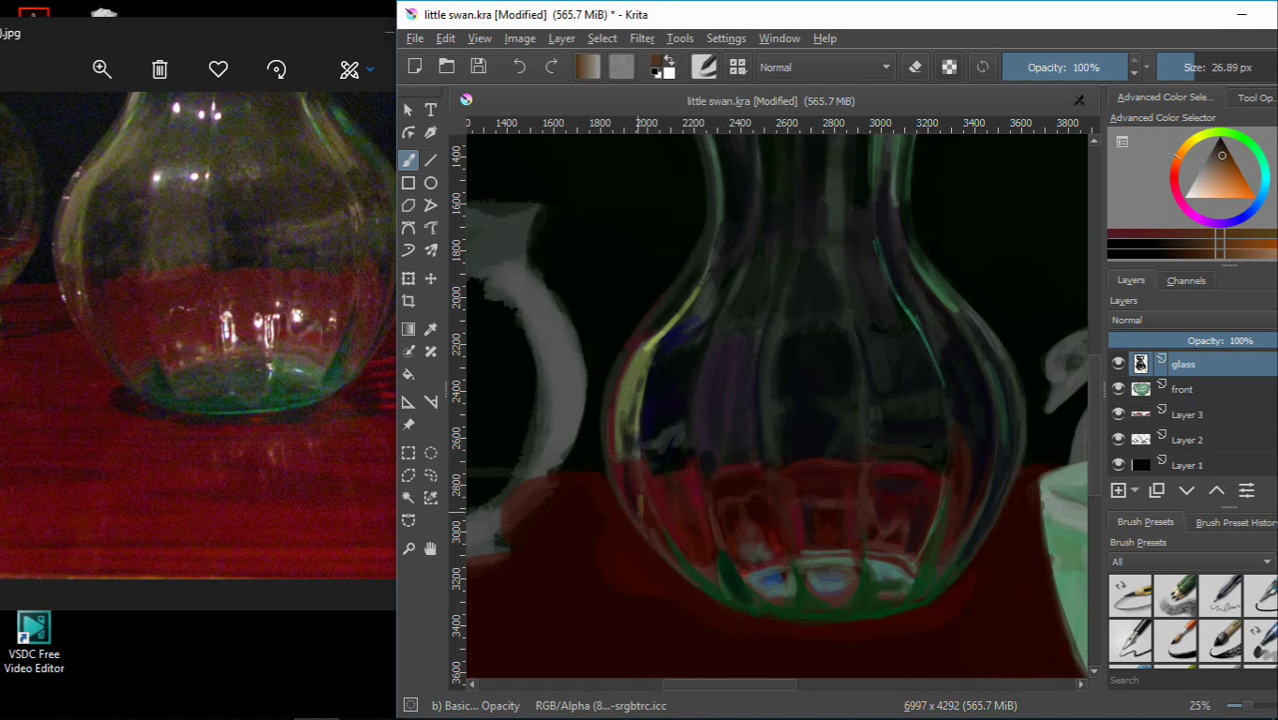
left_click(640, 337, "ctrl")
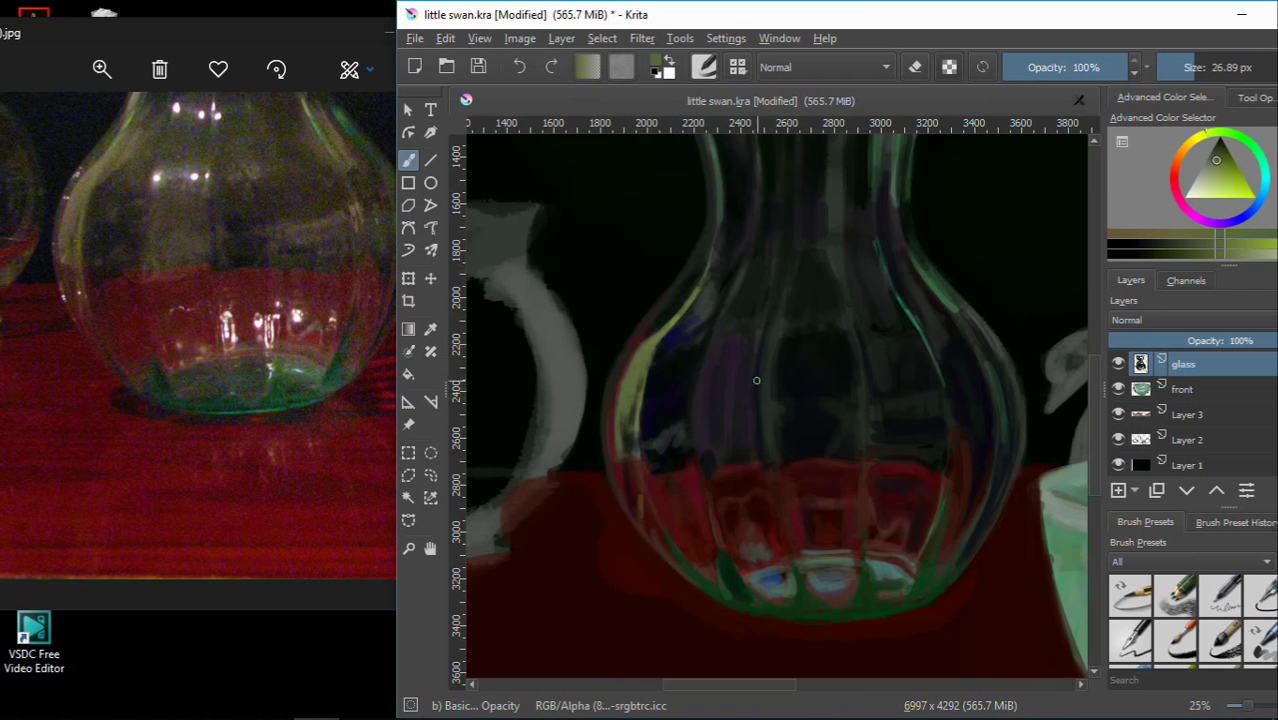
scroll(667, 322, "up", 2)
left_click(660, 380, "ctrl")
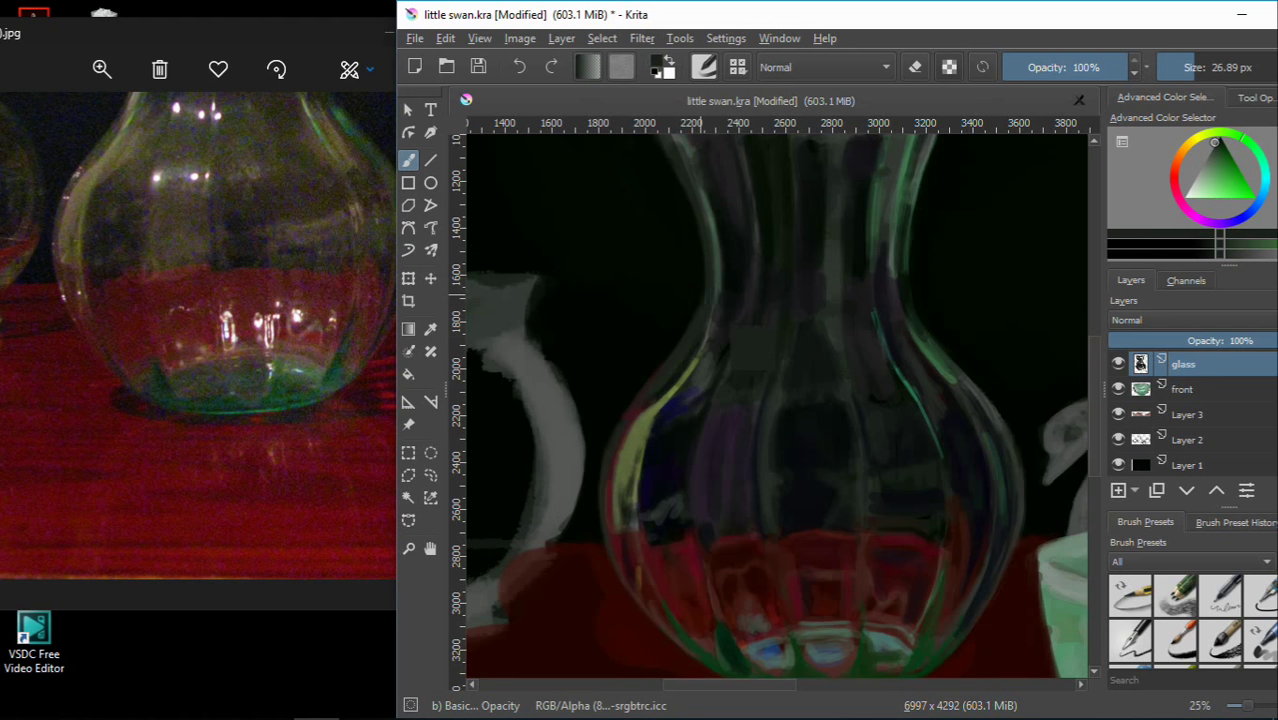
left_click(692, 299, "ctrl")
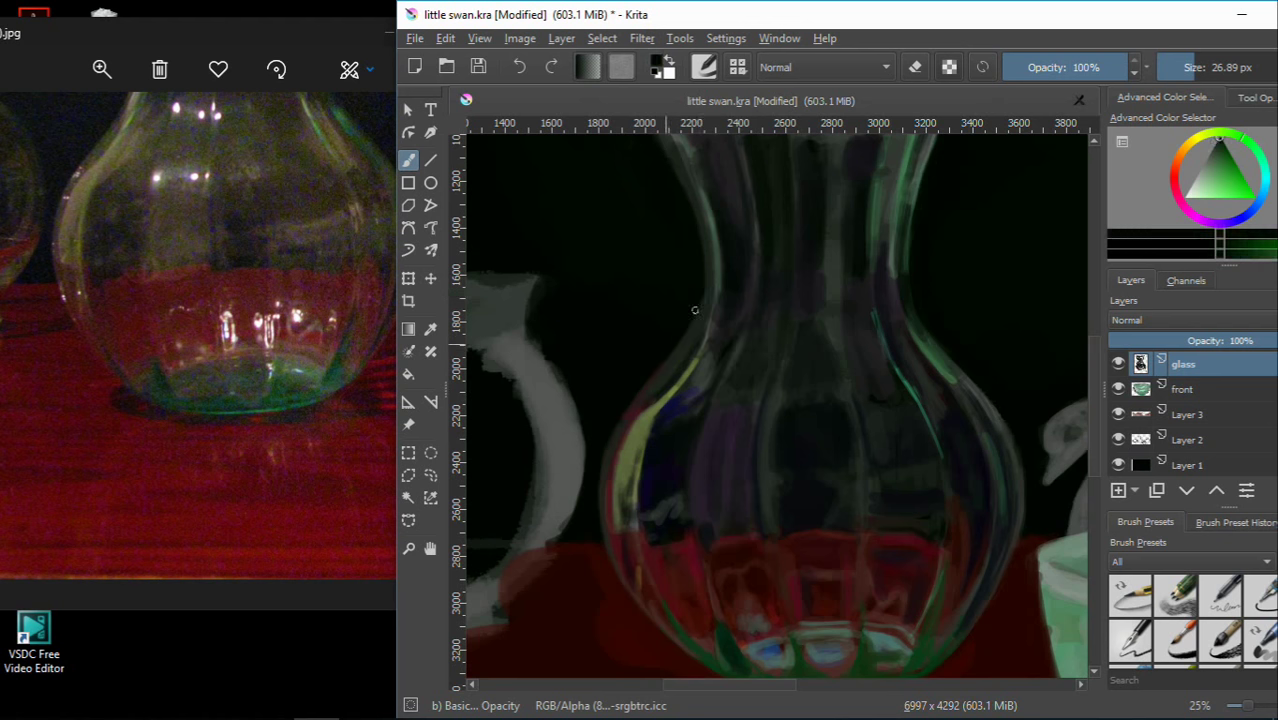
left_click_drag(700, 432, 660, 364)
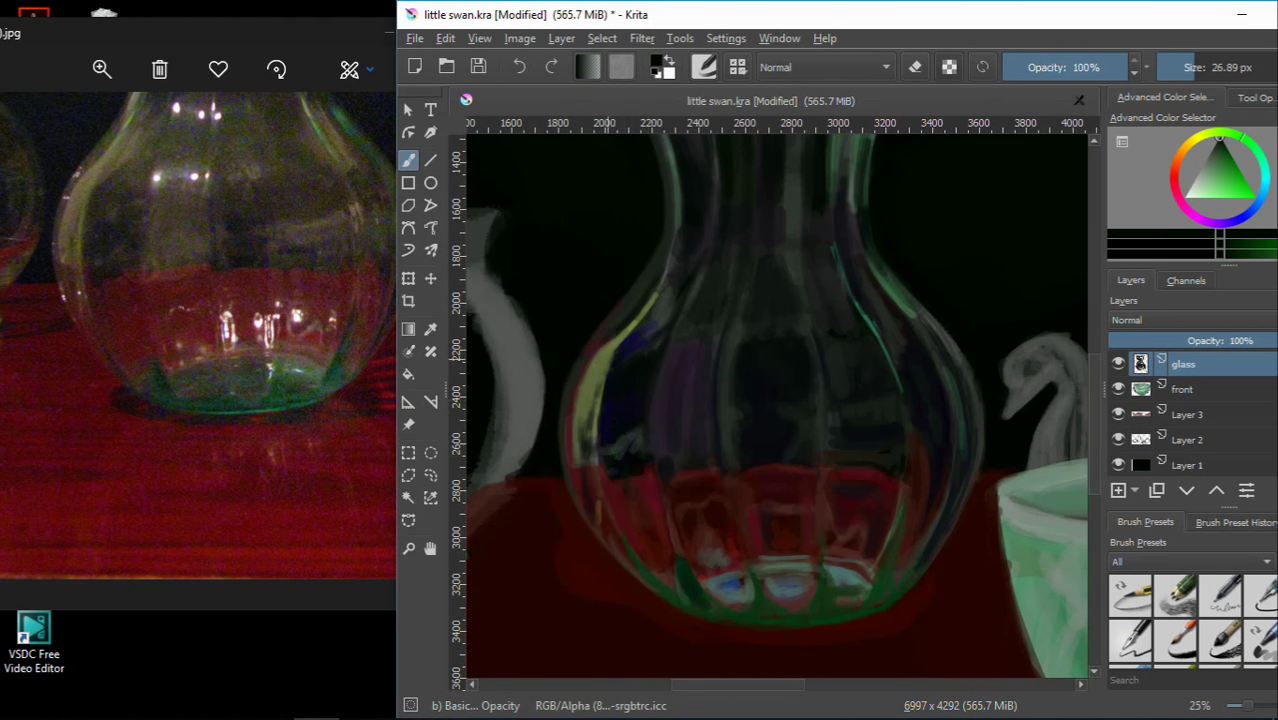
left_click(1227, 173)
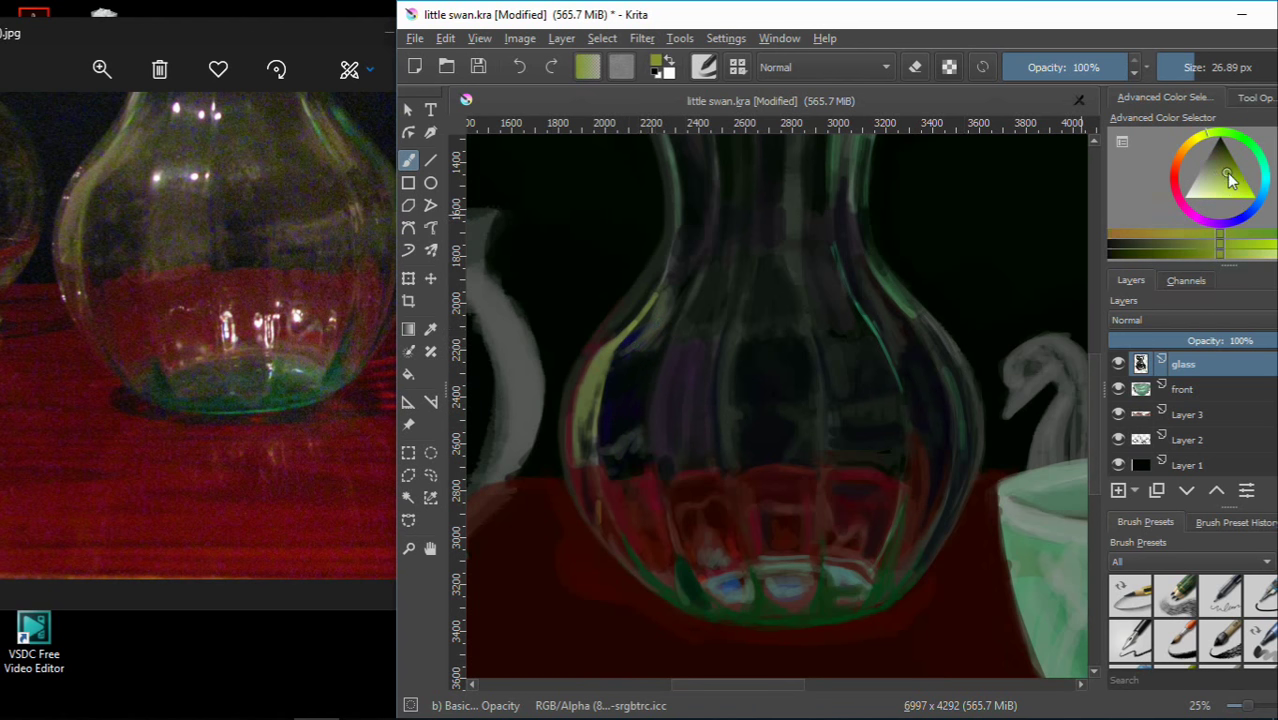
left_click(1237, 178)
left_click_drag(664, 298, 624, 345)
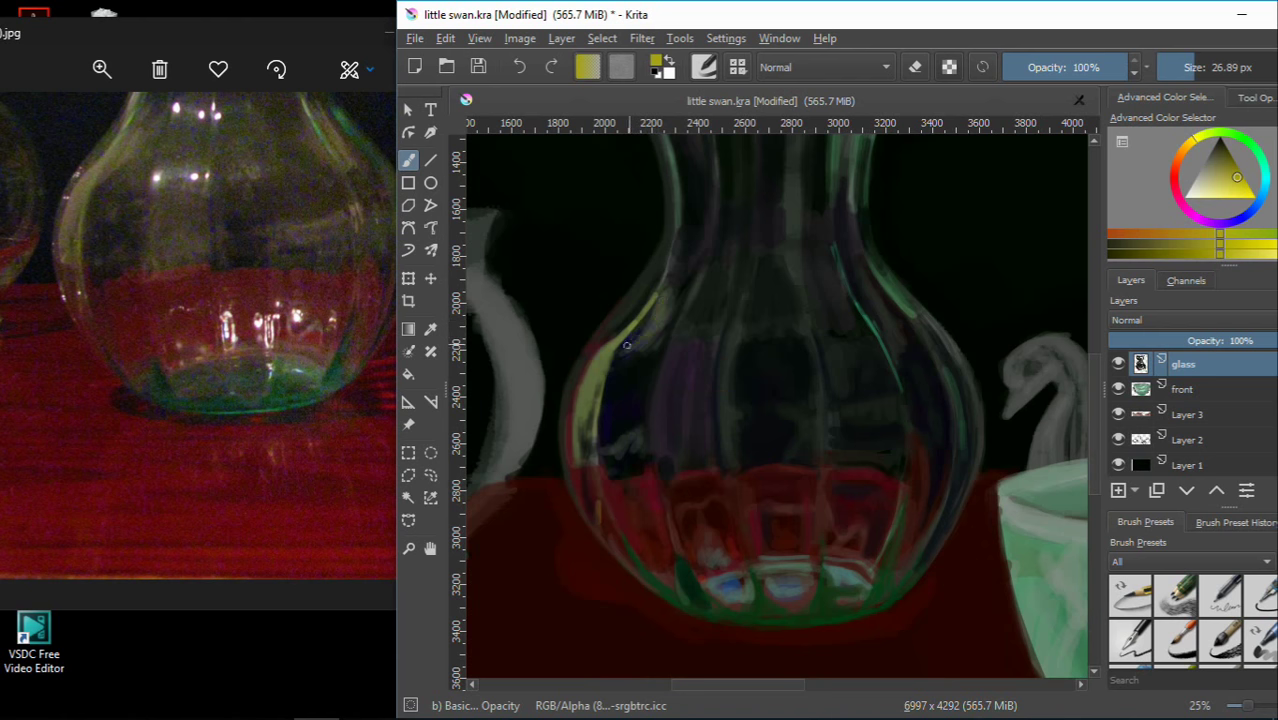
Try faint strokes inside the vase with a 24 px brush and undo them
scroll(665, 305, "up", 2)
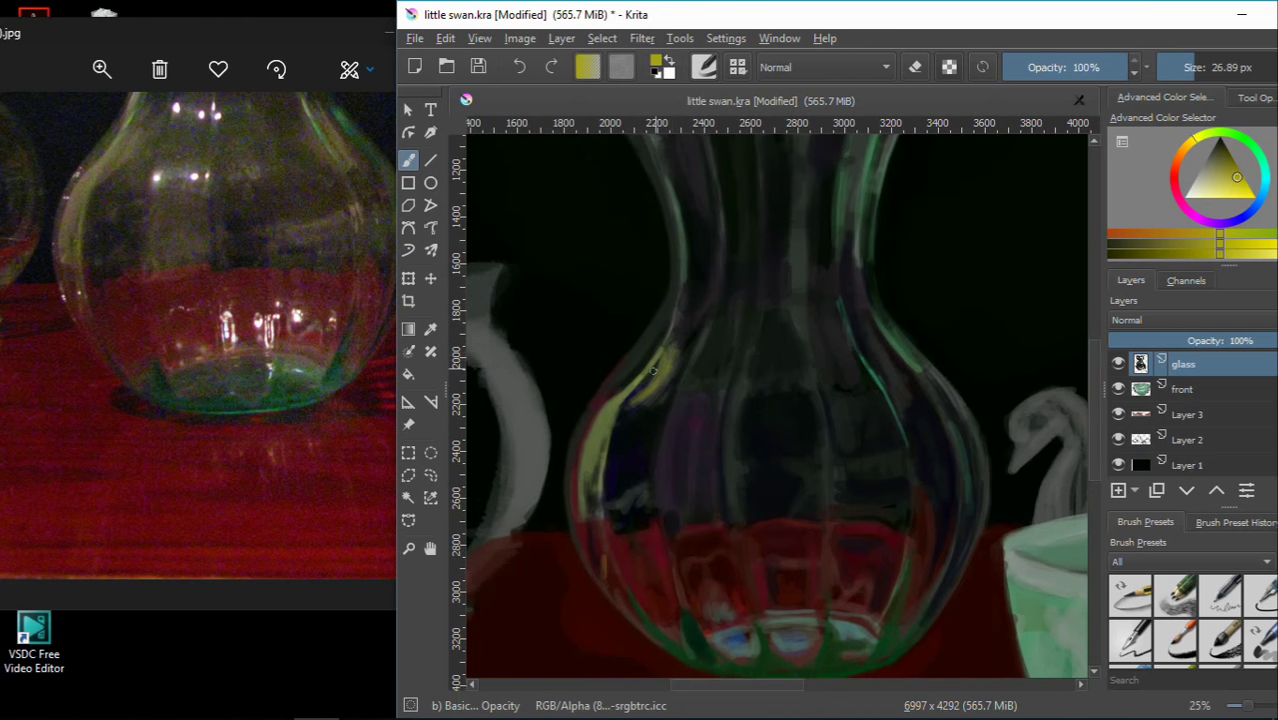
key("d")
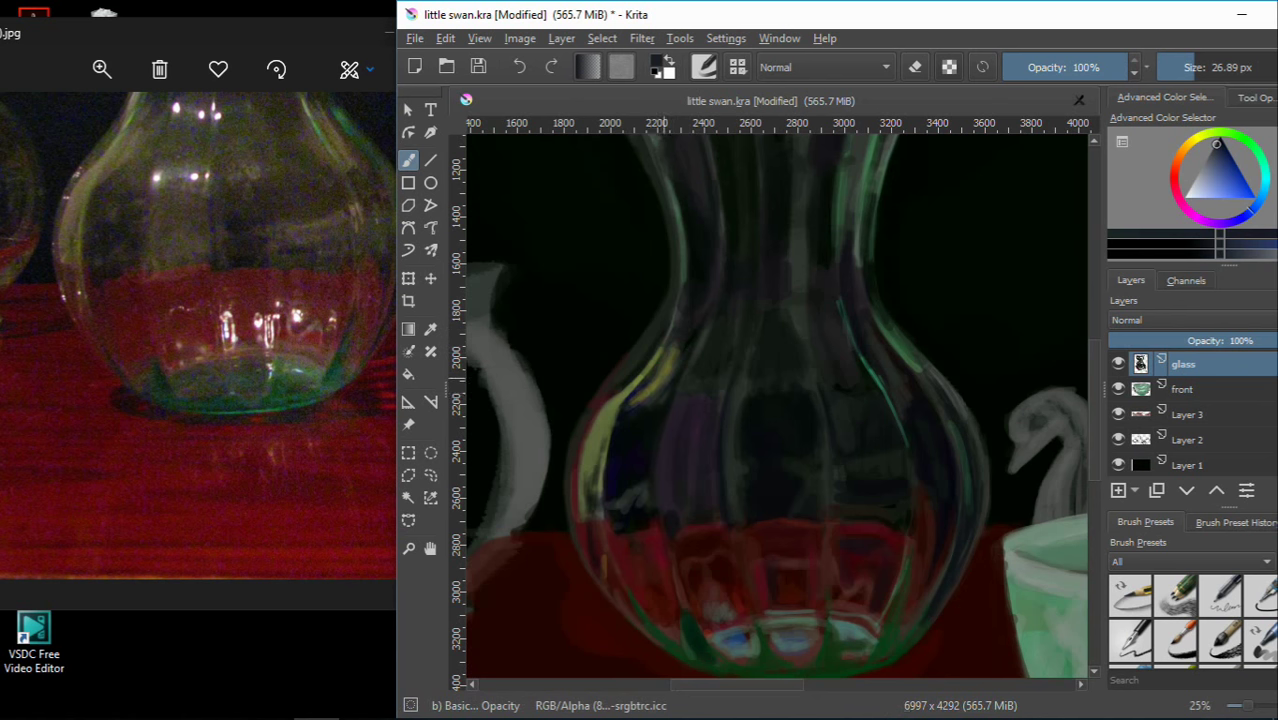
left_click(660, 390, "ctrl")
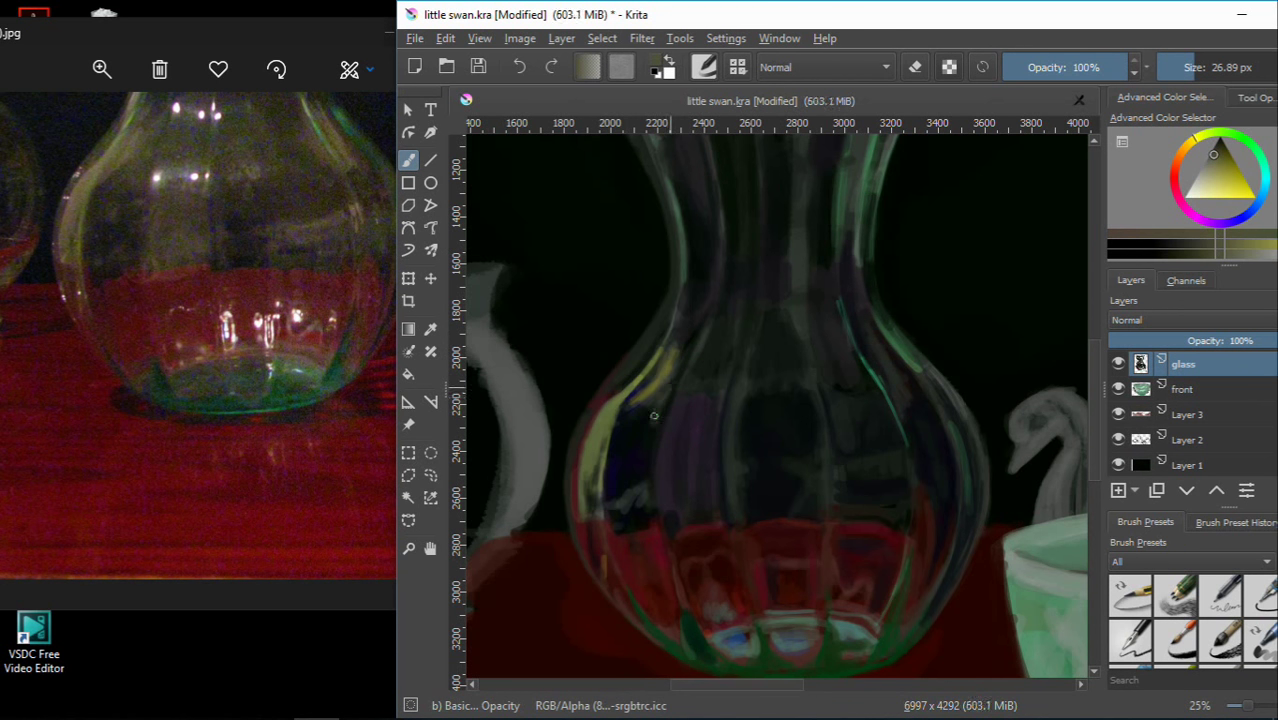
left_click_drag(688, 400, 687, 485)
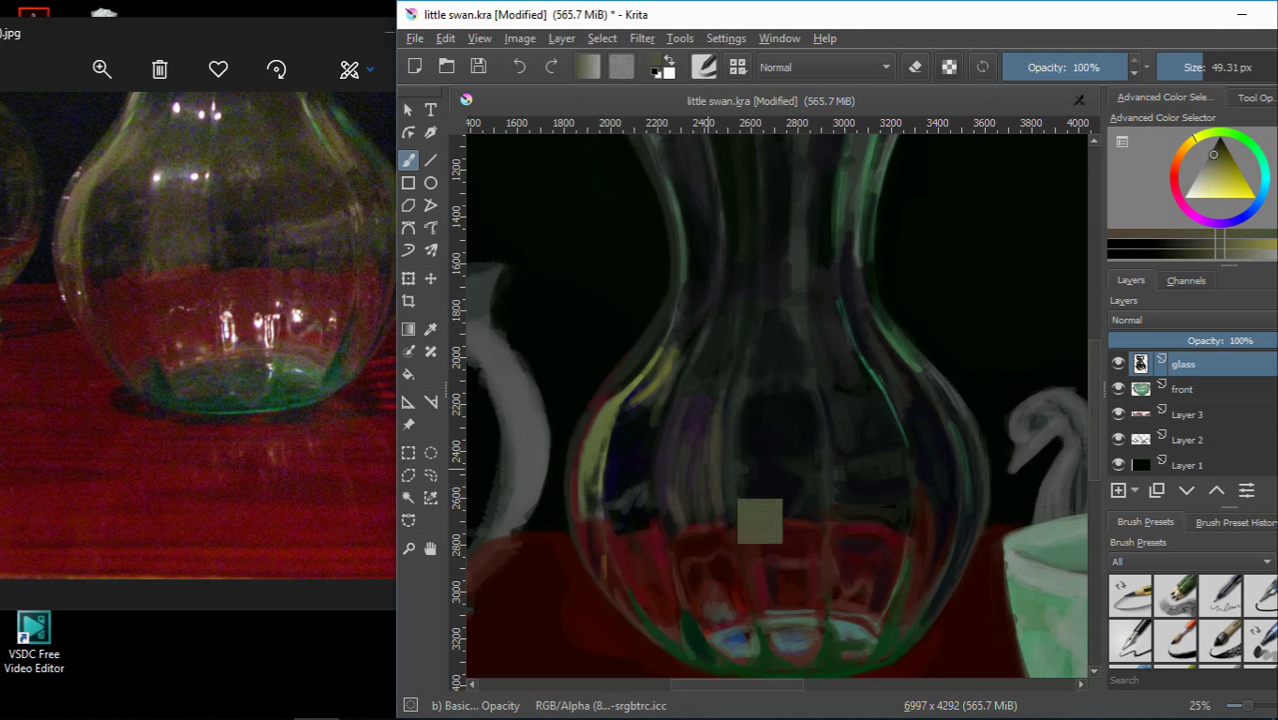
left_click(764, 440, "ctrl")
left_click_drag(756, 448, 740, 477)
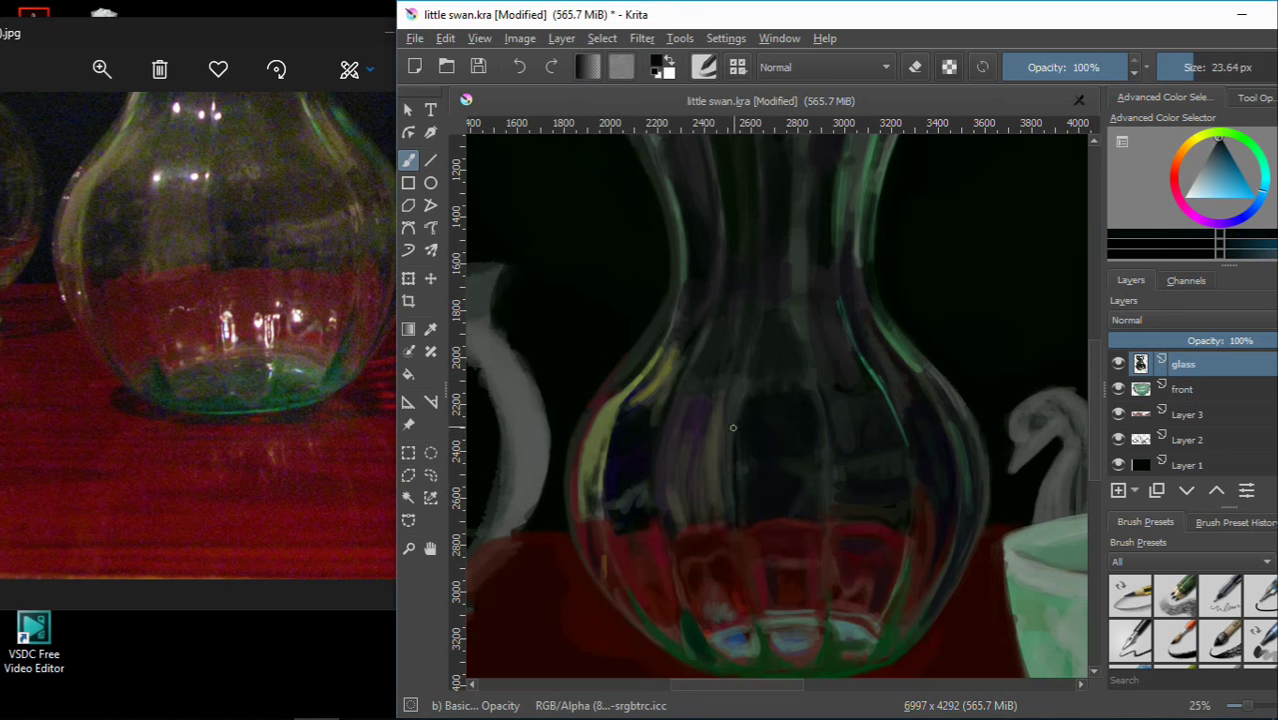
left_click_drag(743, 424, 726, 446)
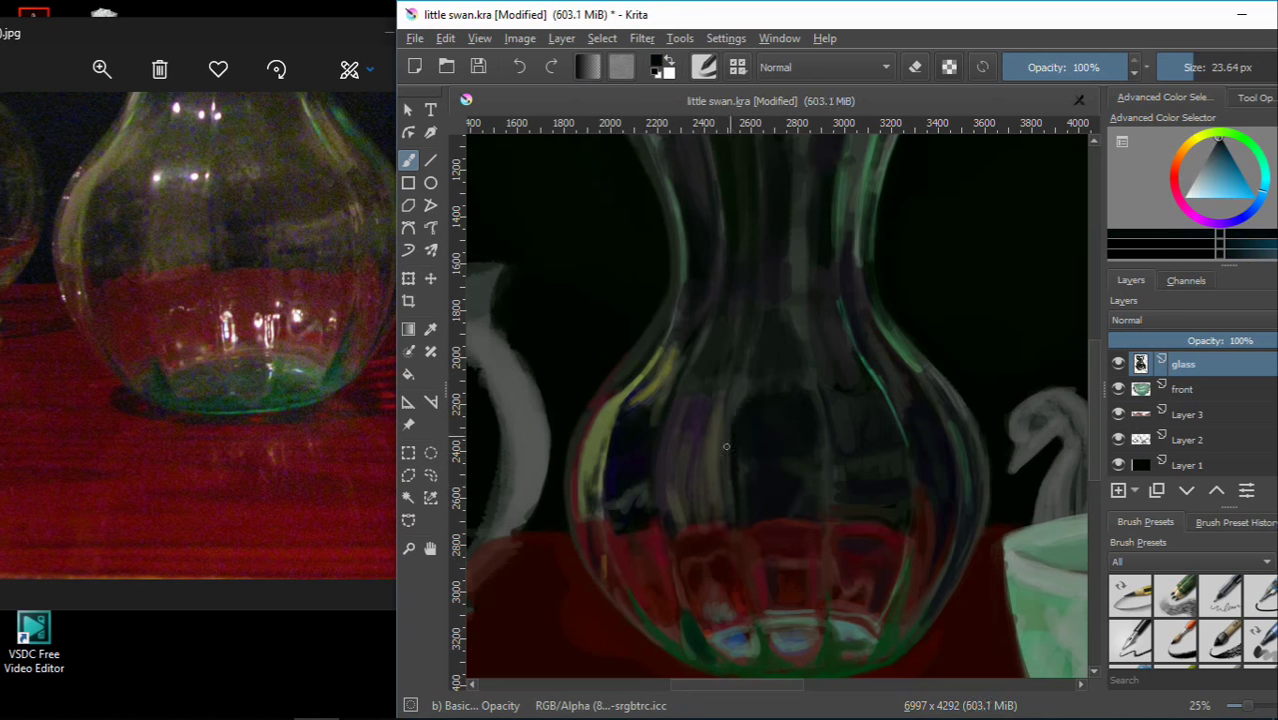
key("ctrl+z")
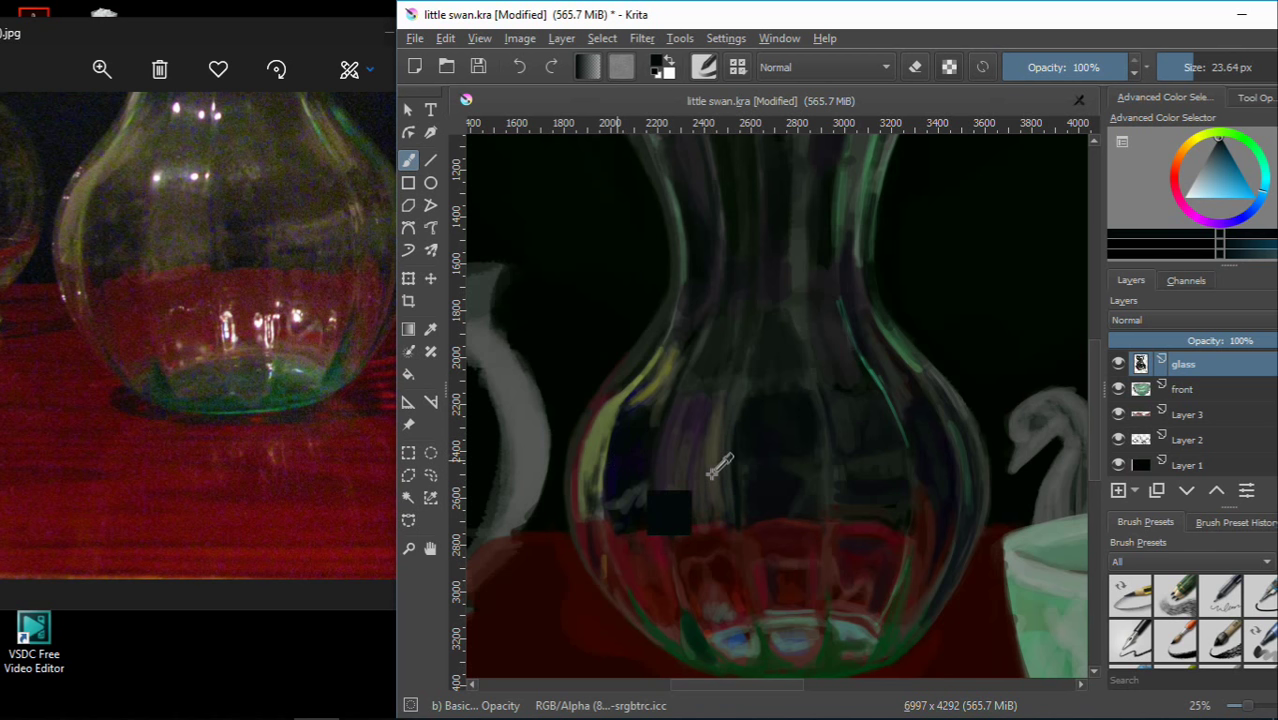
left_click(690, 418, "ctrl")
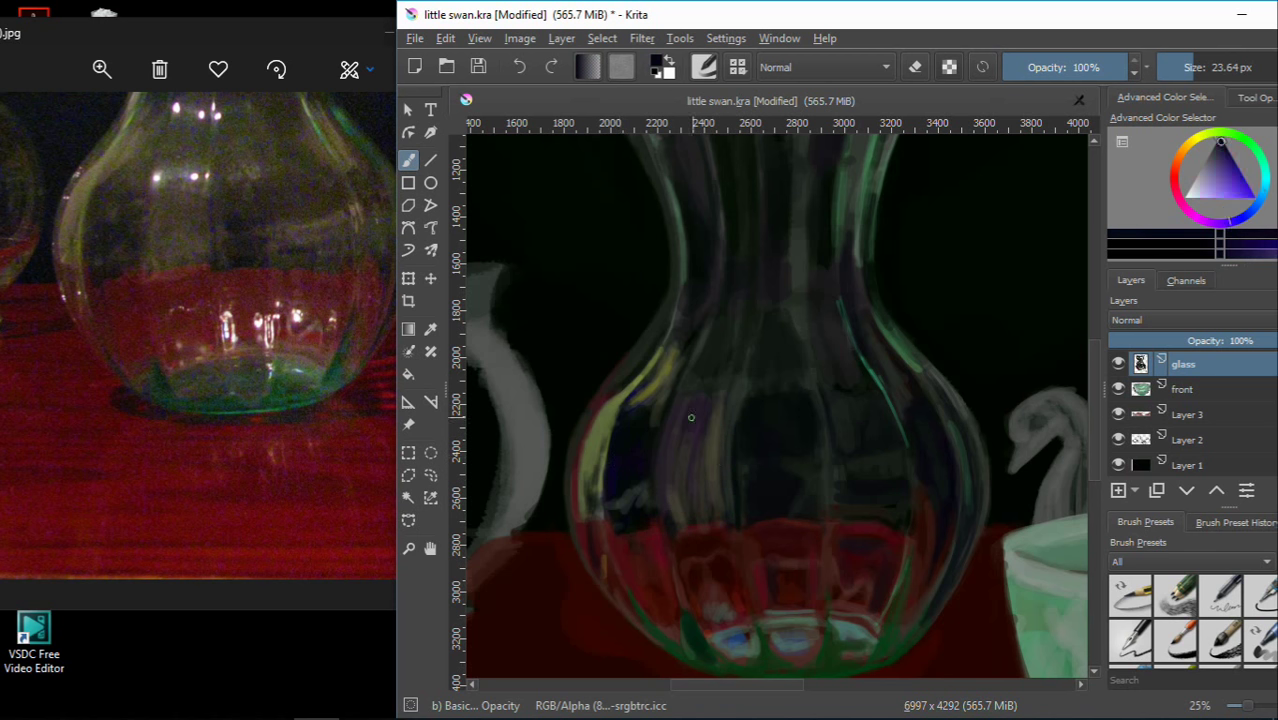
left_click(744, 421, "ctrl")
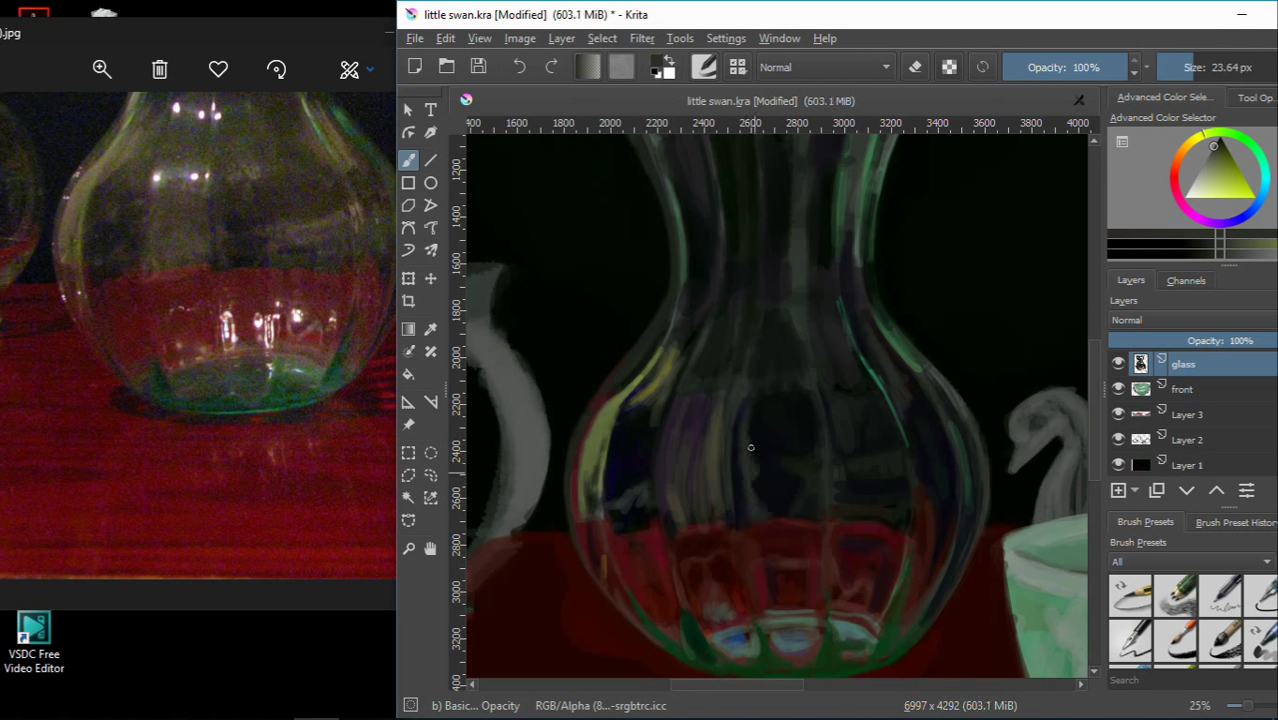
key("ctrl+z")
key("ctrl+z")
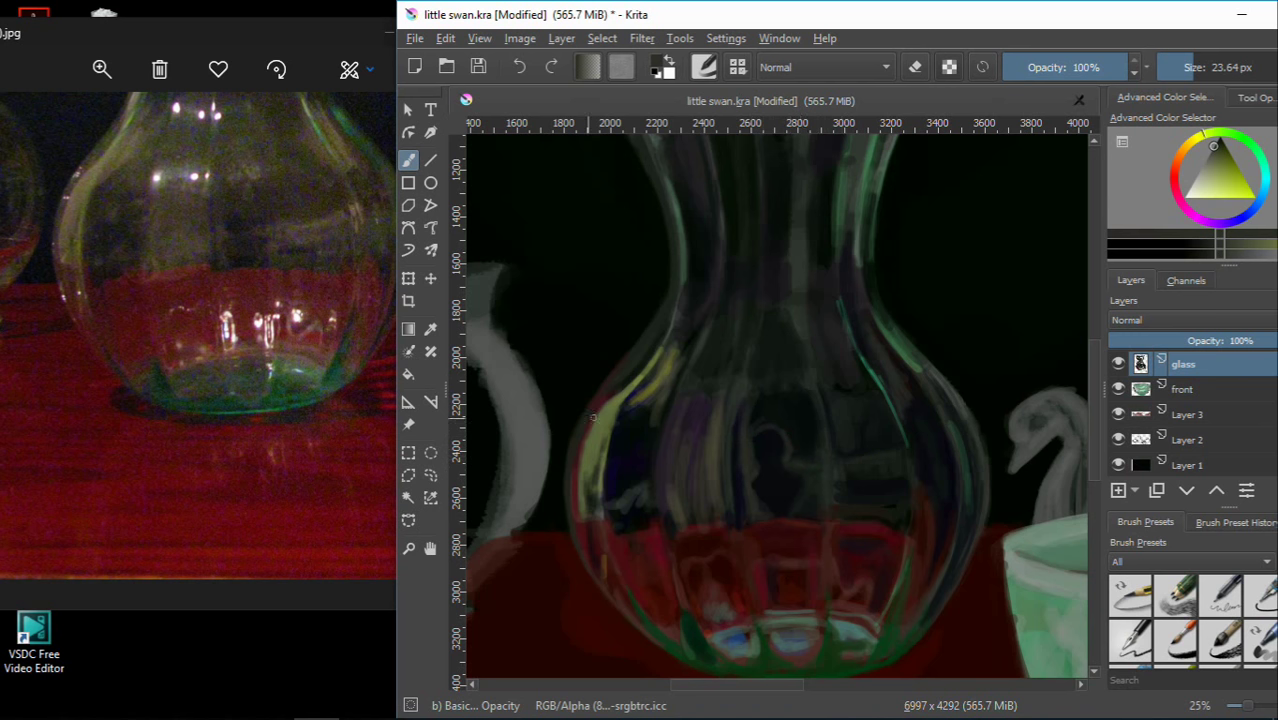
Add a thin highlight and a golden orange stroke along the vase's right edge
left_click(649, 468, "ctrl")
mouse_move(840, 462)
left_mouse_down()
mouse_move(899, 452)
mouse_move(900, 472)
mouse_move(841, 471)
left_mouse_up()
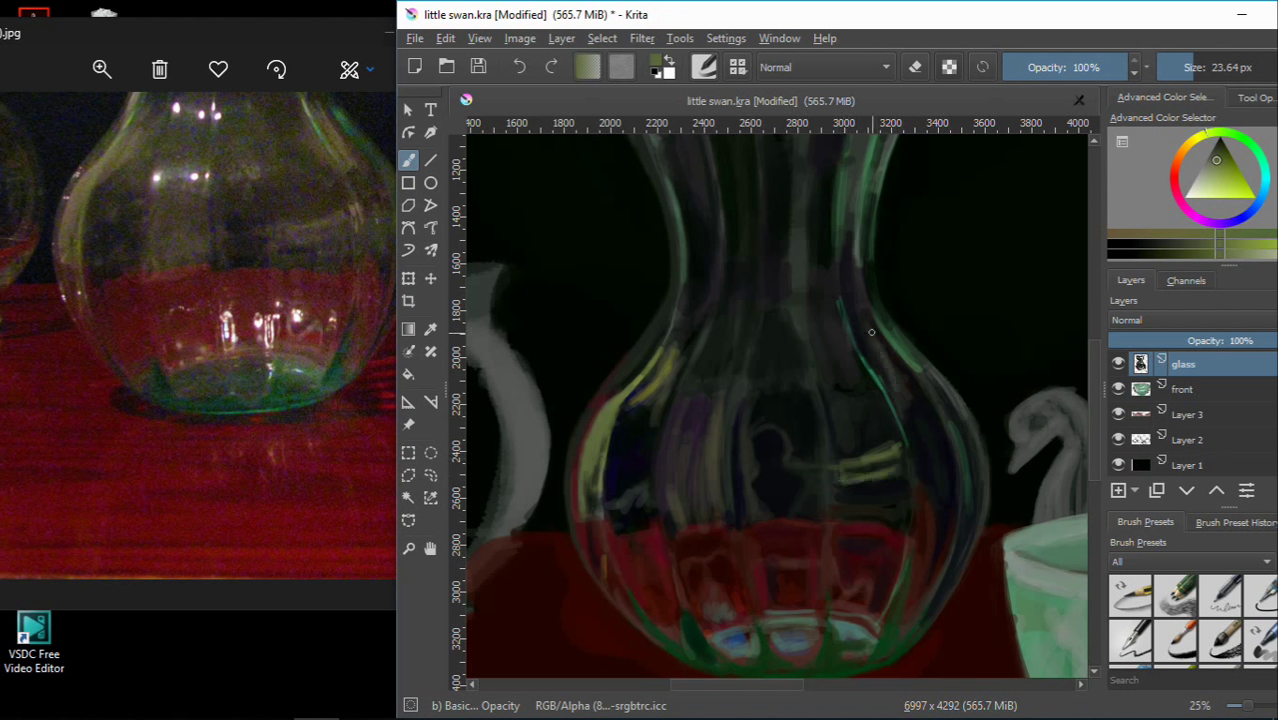
left_click_drag(870, 328, 906, 386)
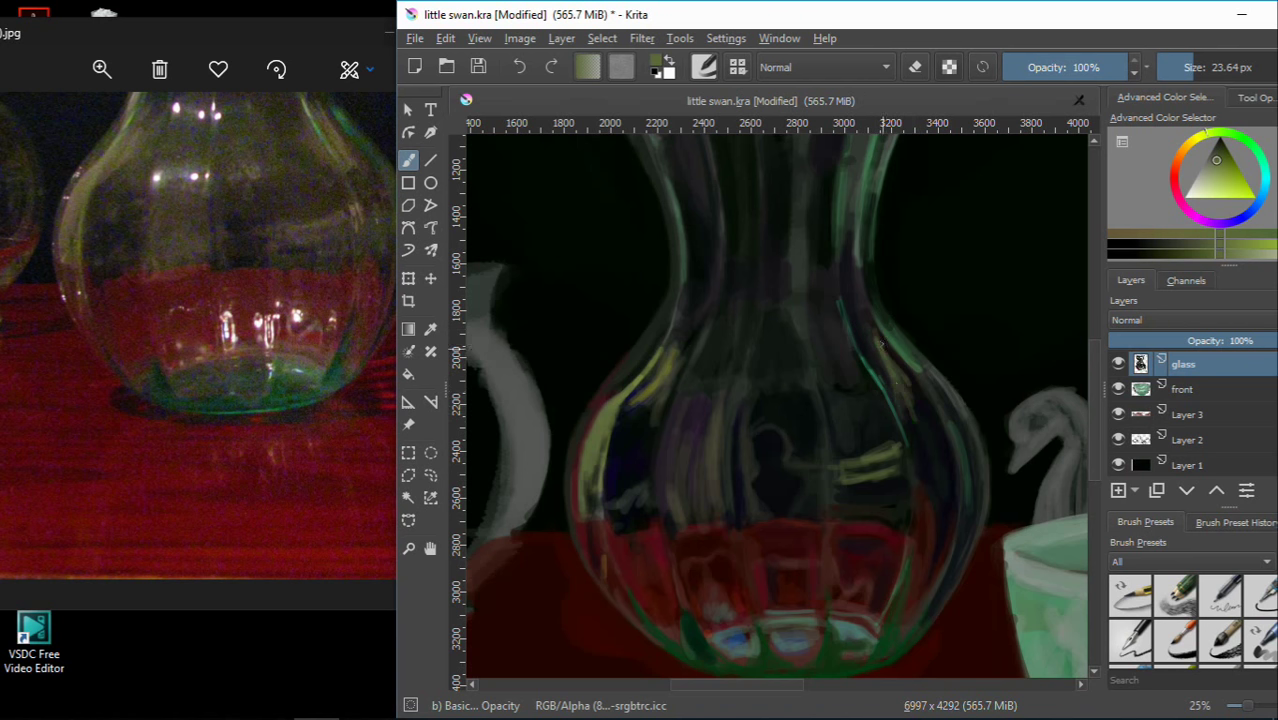
left_click(905, 384, "ctrl")
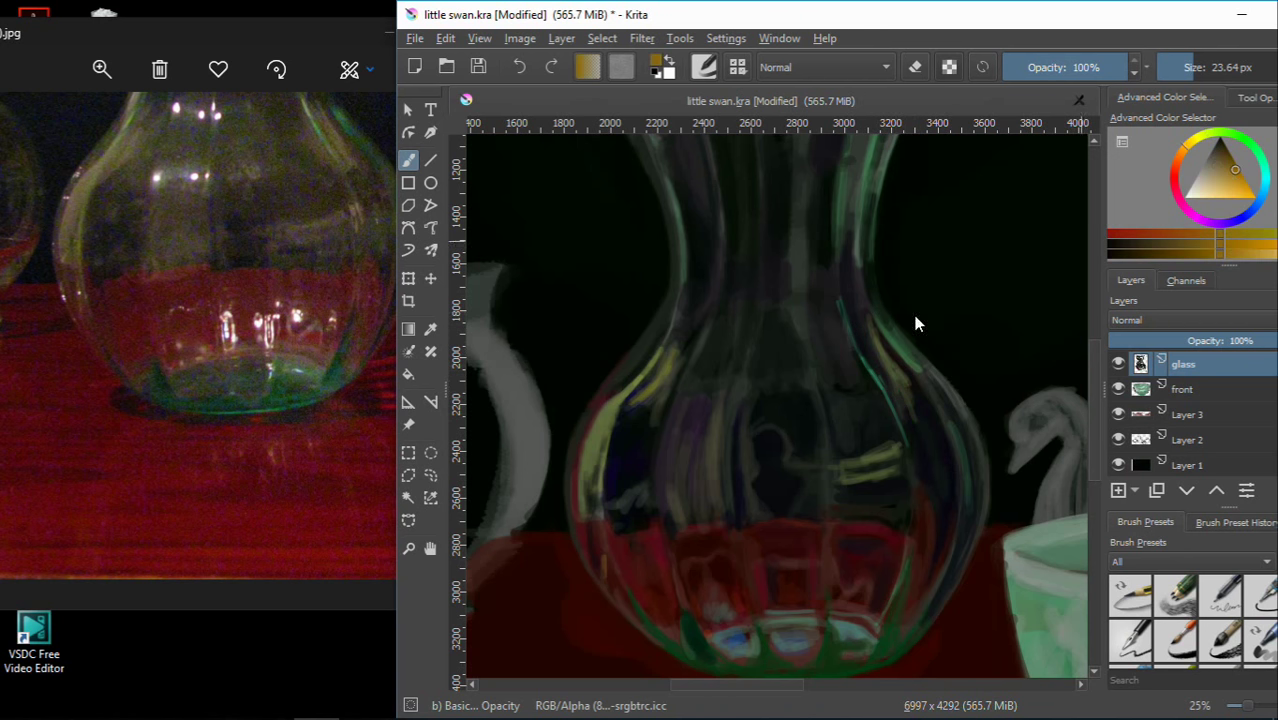
left_click_drag(886, 370, 906, 405)
Sample a dark maroon from the cloth and pan the reference to the vase neck
left_click(930, 393, "ctrl")
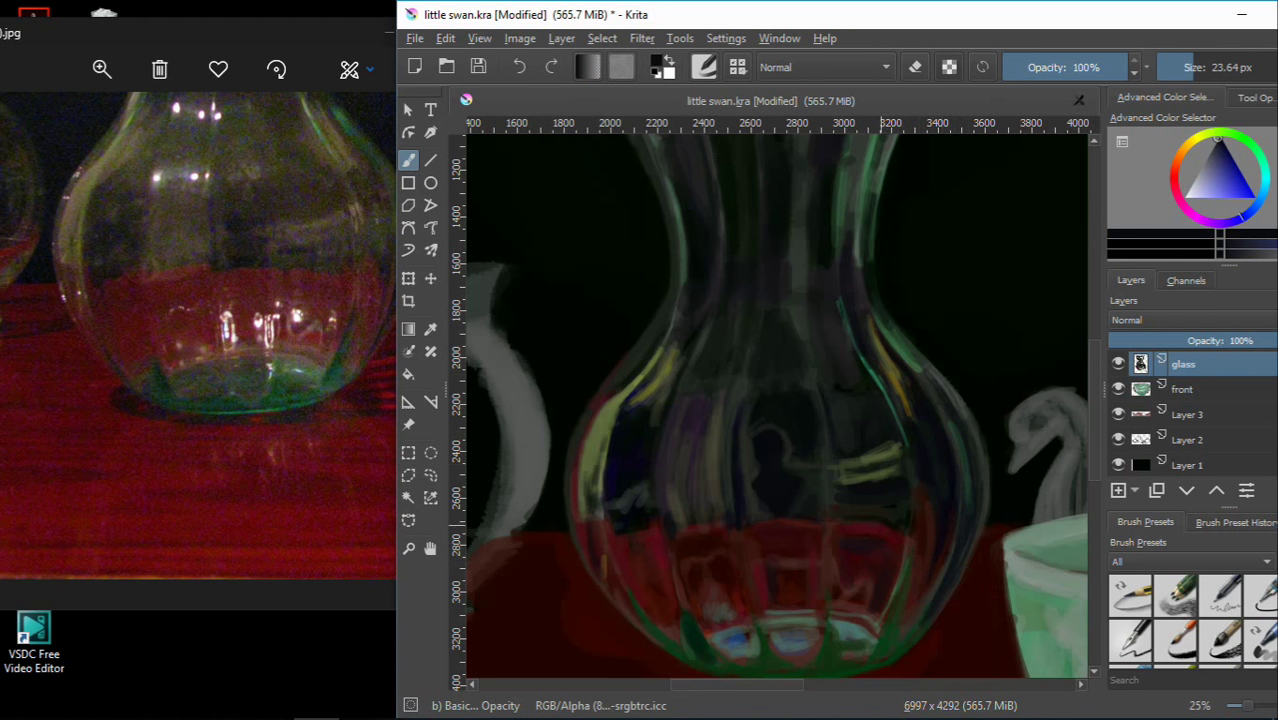
left_click(899, 357, "ctrl")
left_click(918, 372, "ctrl")
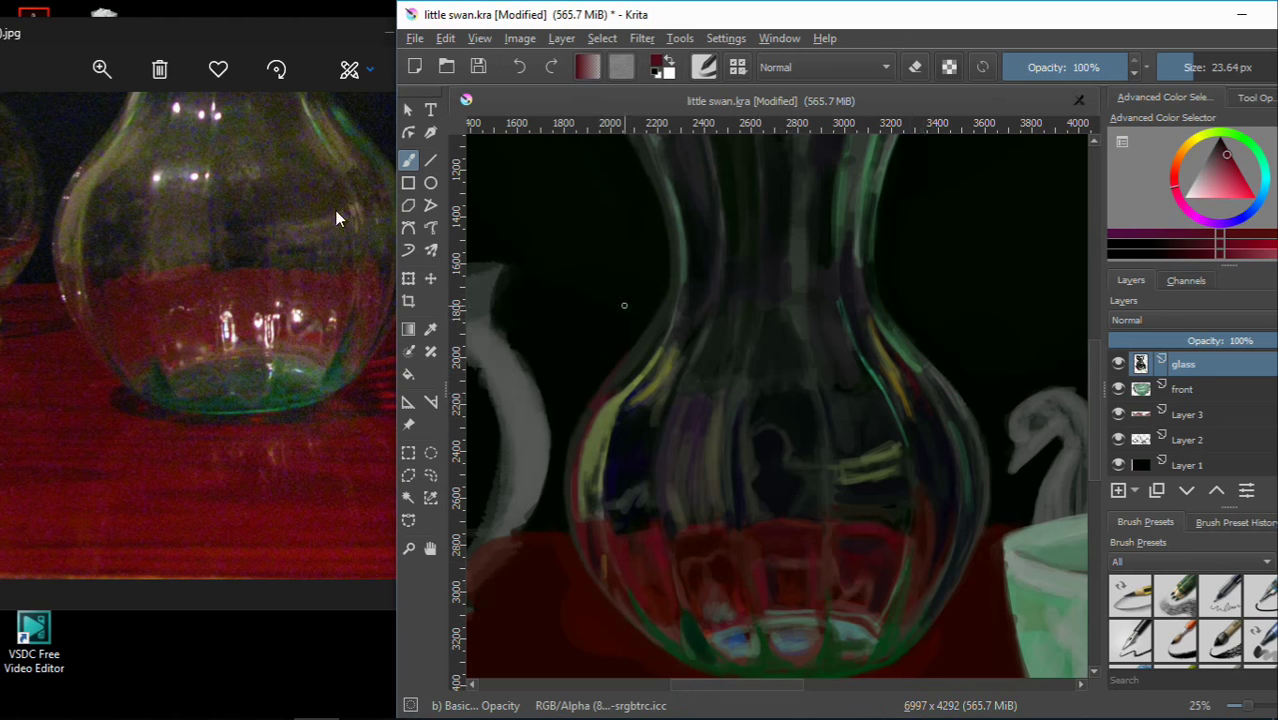
left_click_drag(336, 218, 388, 376)
left_click(699, 368)
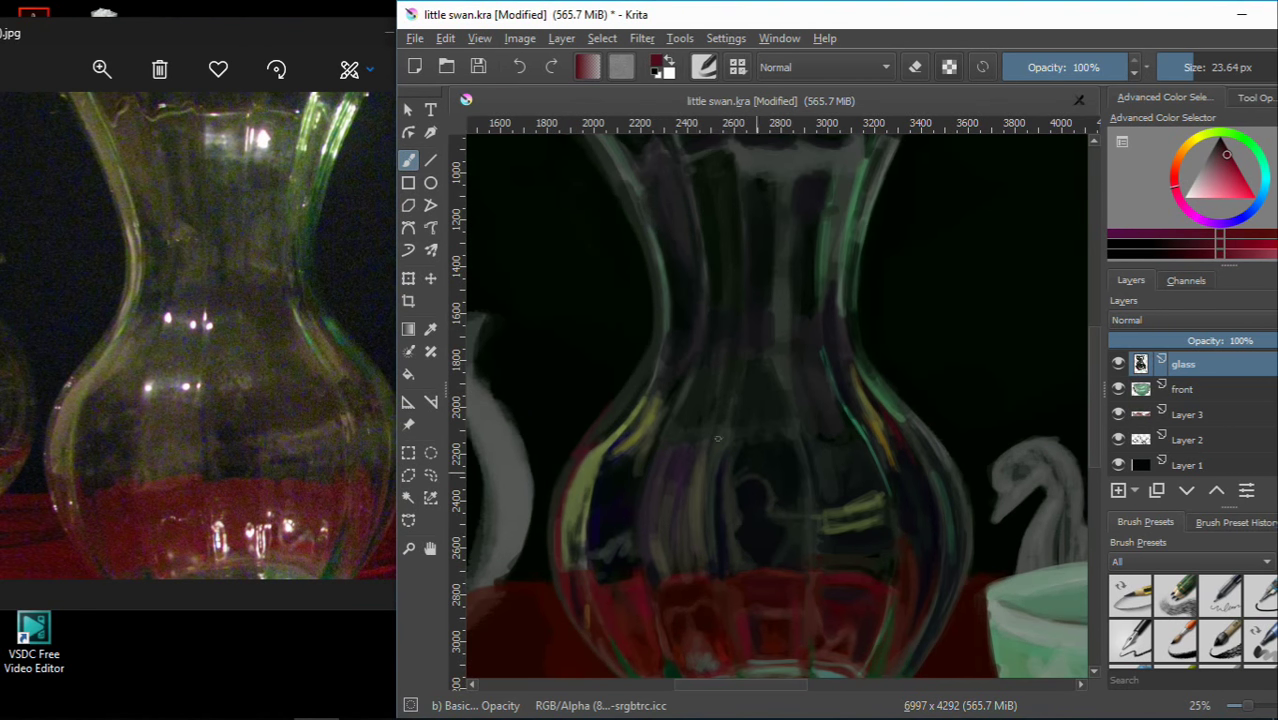
Try purple, dark red and dark blue, undo the purple stroke, then sample olive yellow-green
left_click(790, 455, "ctrl")
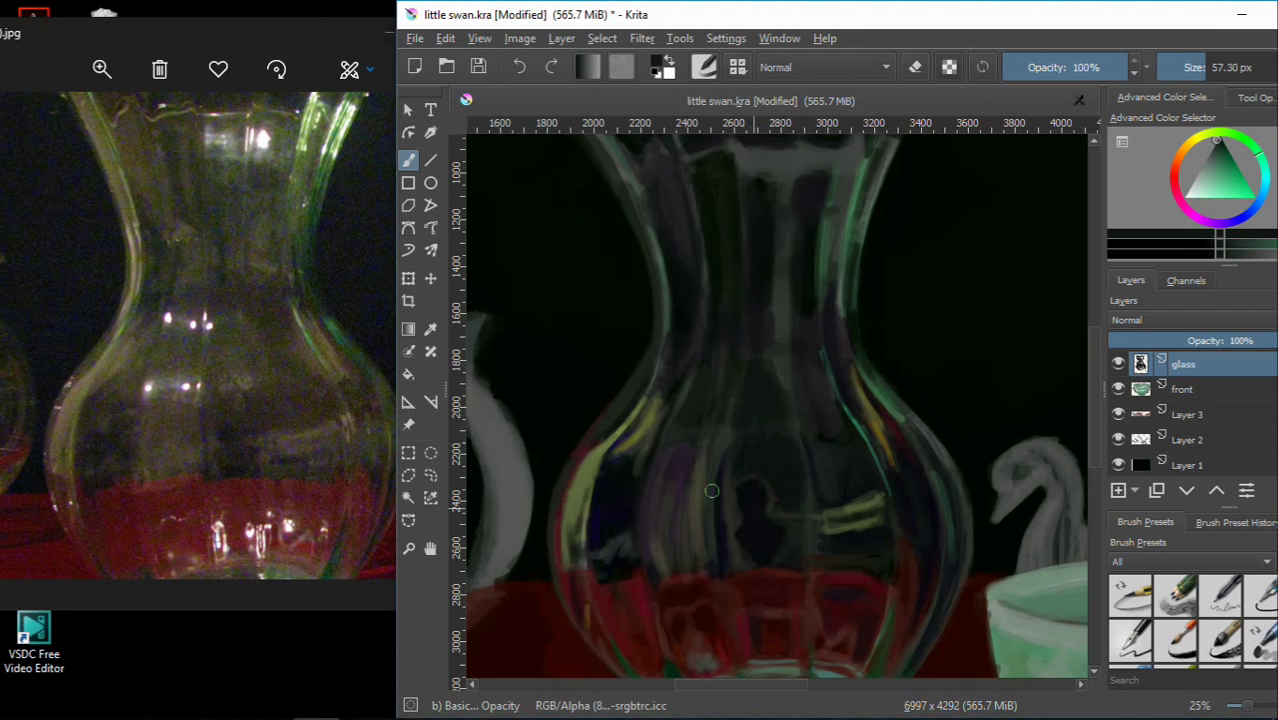
left_click(790, 460, "ctrl")
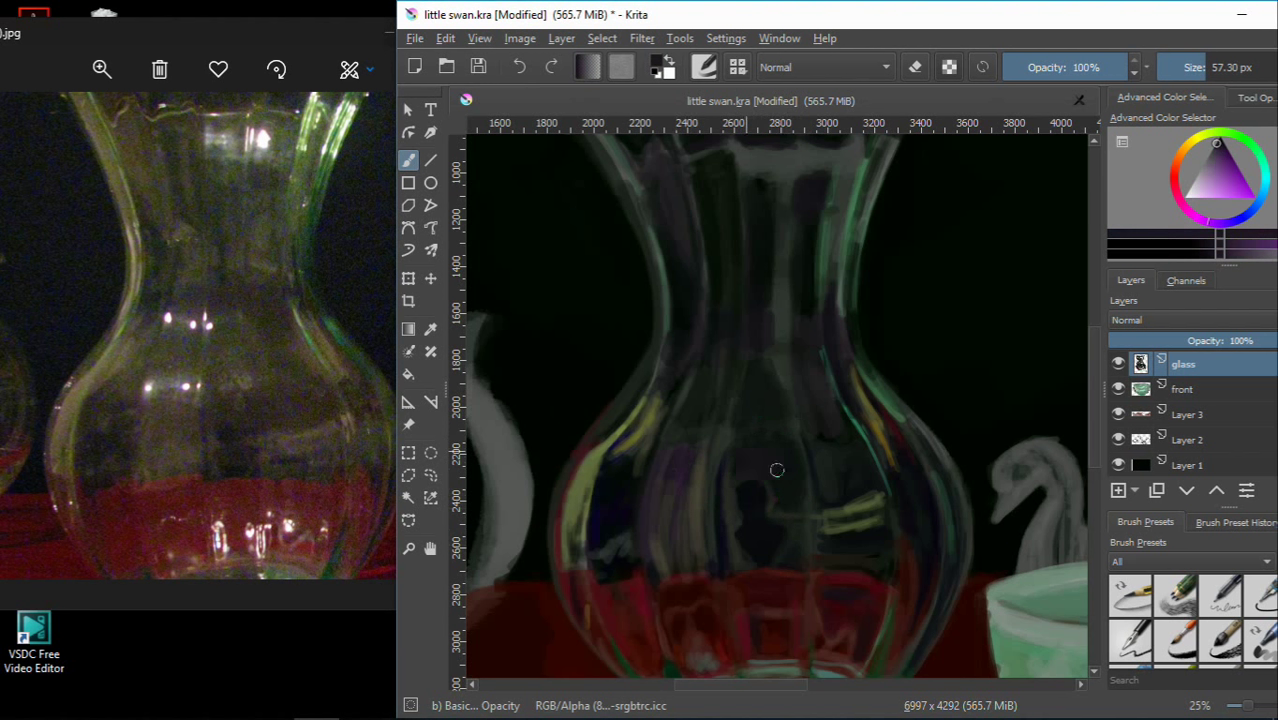
left_click_drag(777, 470, 752, 482)
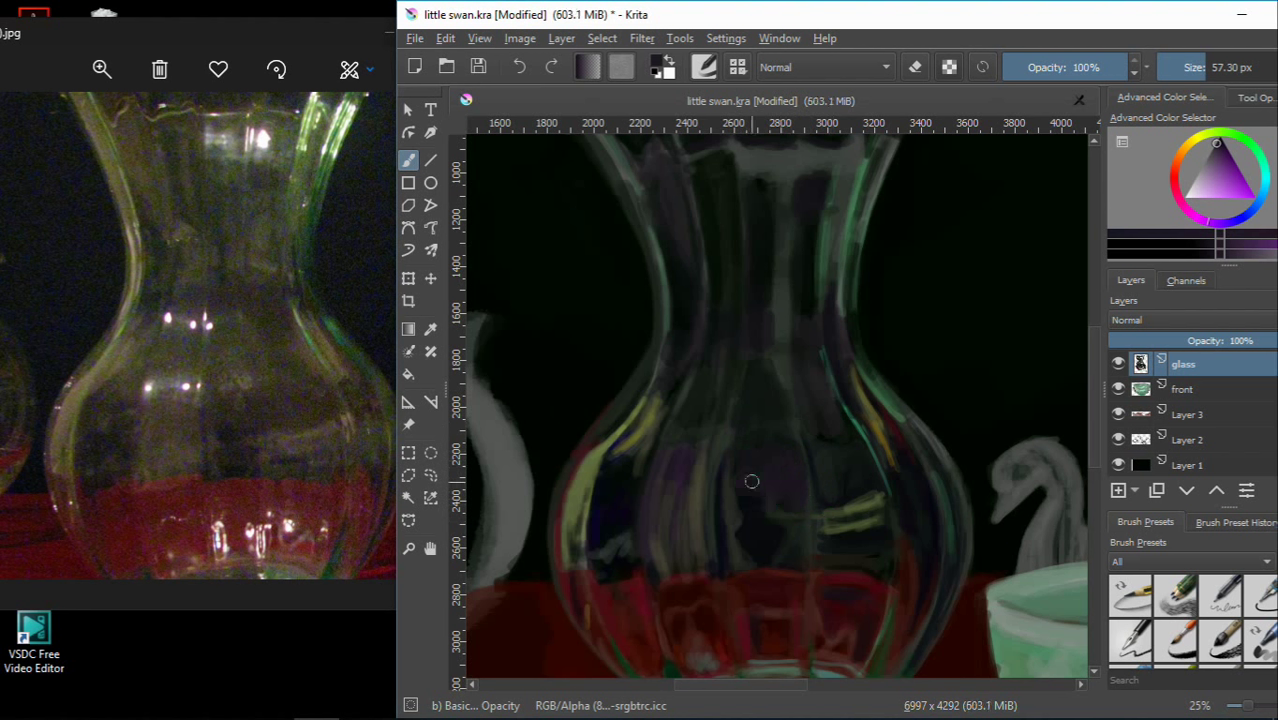
key("ctrl+z")
left_click(773, 576, "ctrl")
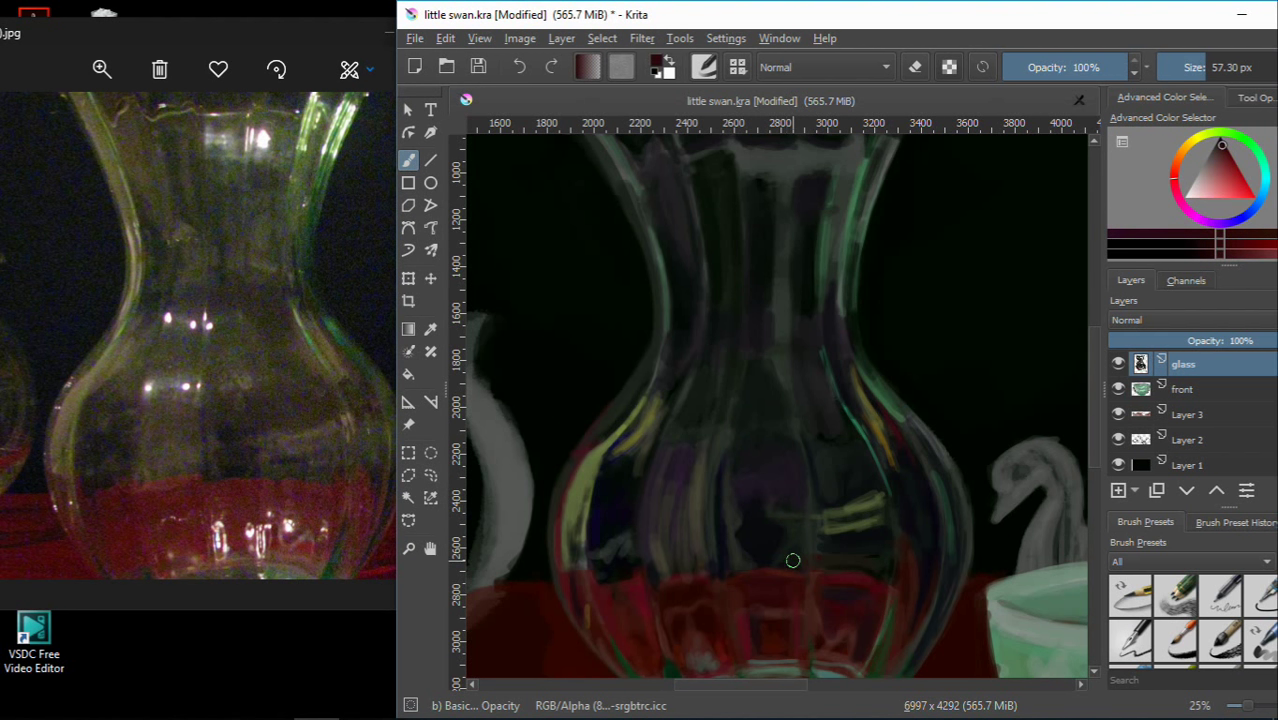
left_click(752, 498, "ctrl")
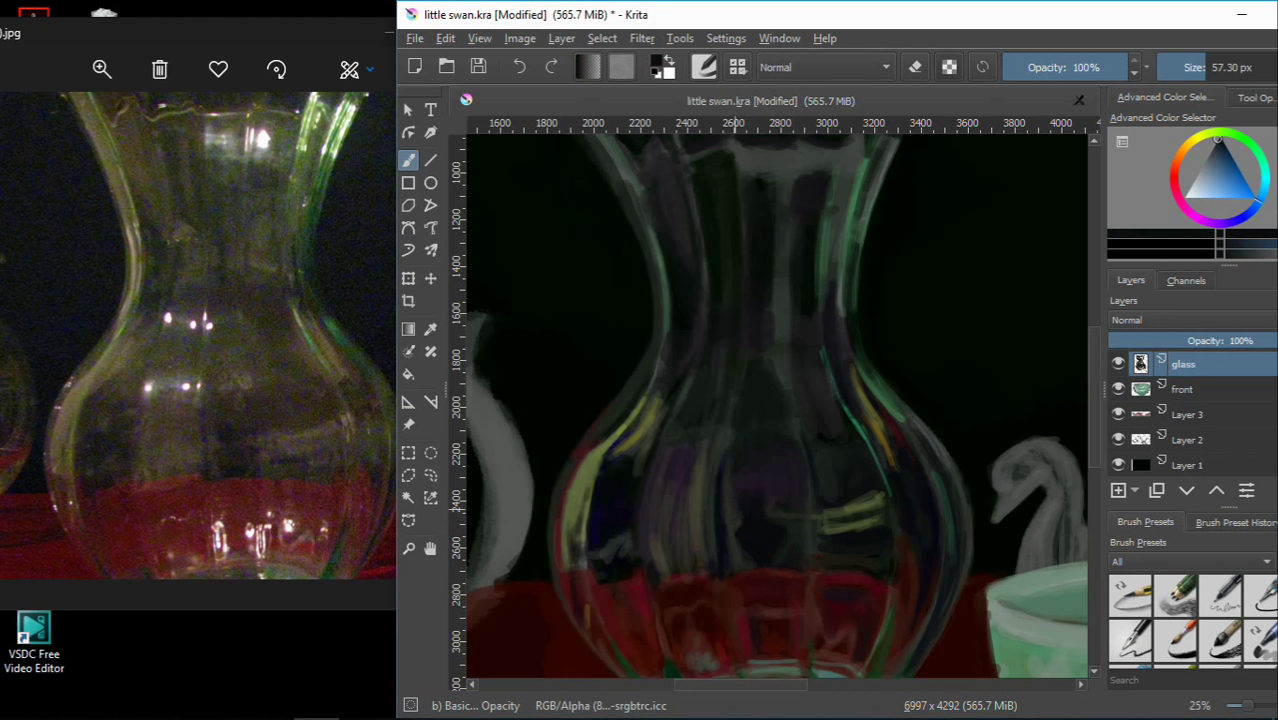
left_click(765, 537, "ctrl")
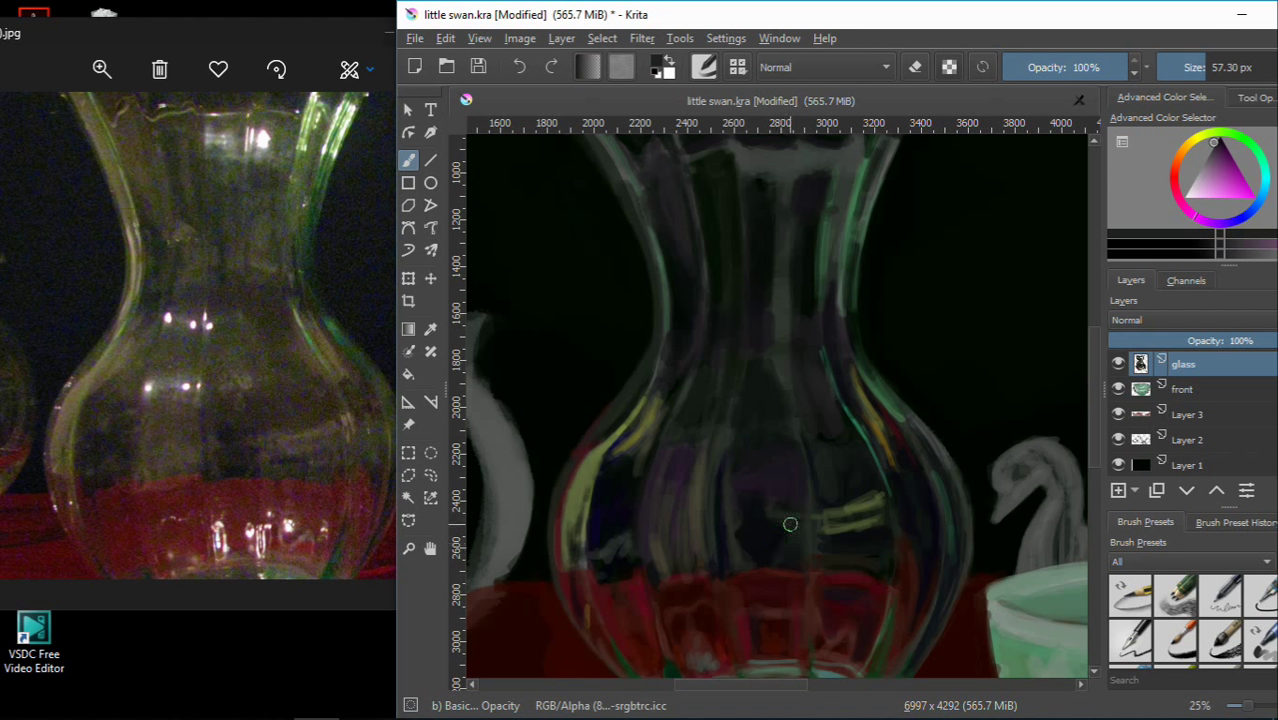
left_click(764, 466, "ctrl")
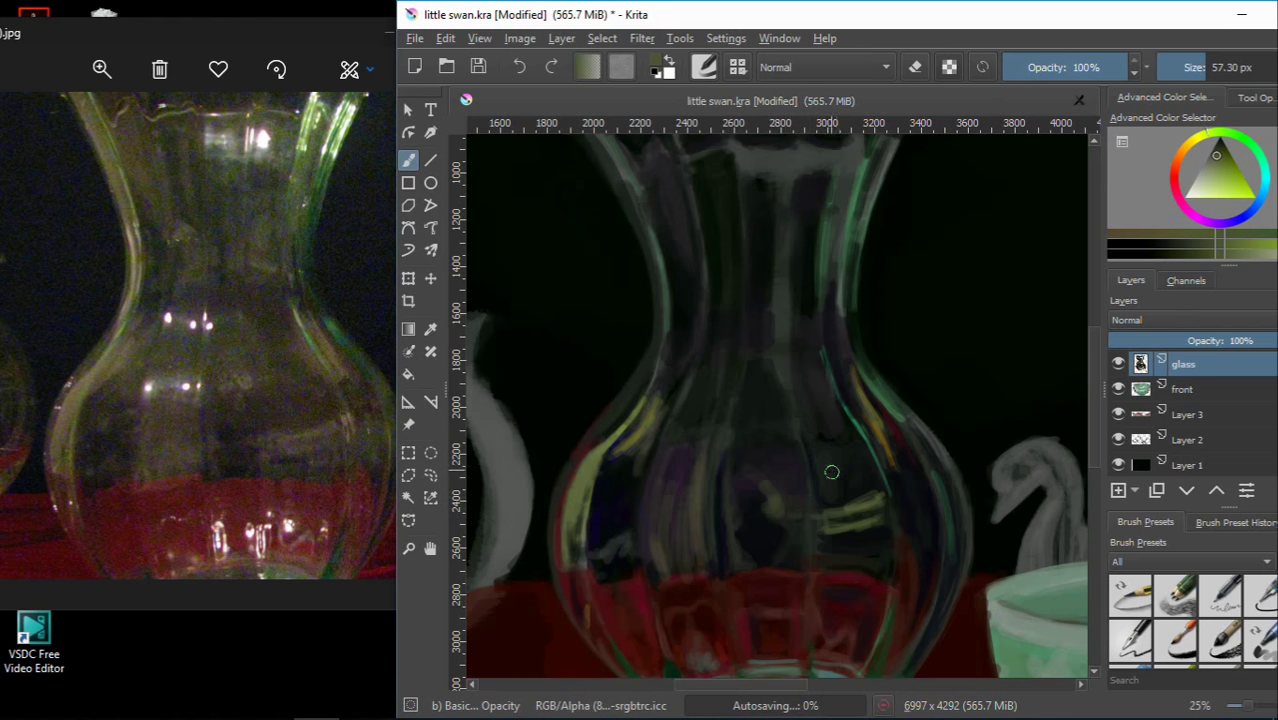
left_click_drag(770, 400, 832, 458)
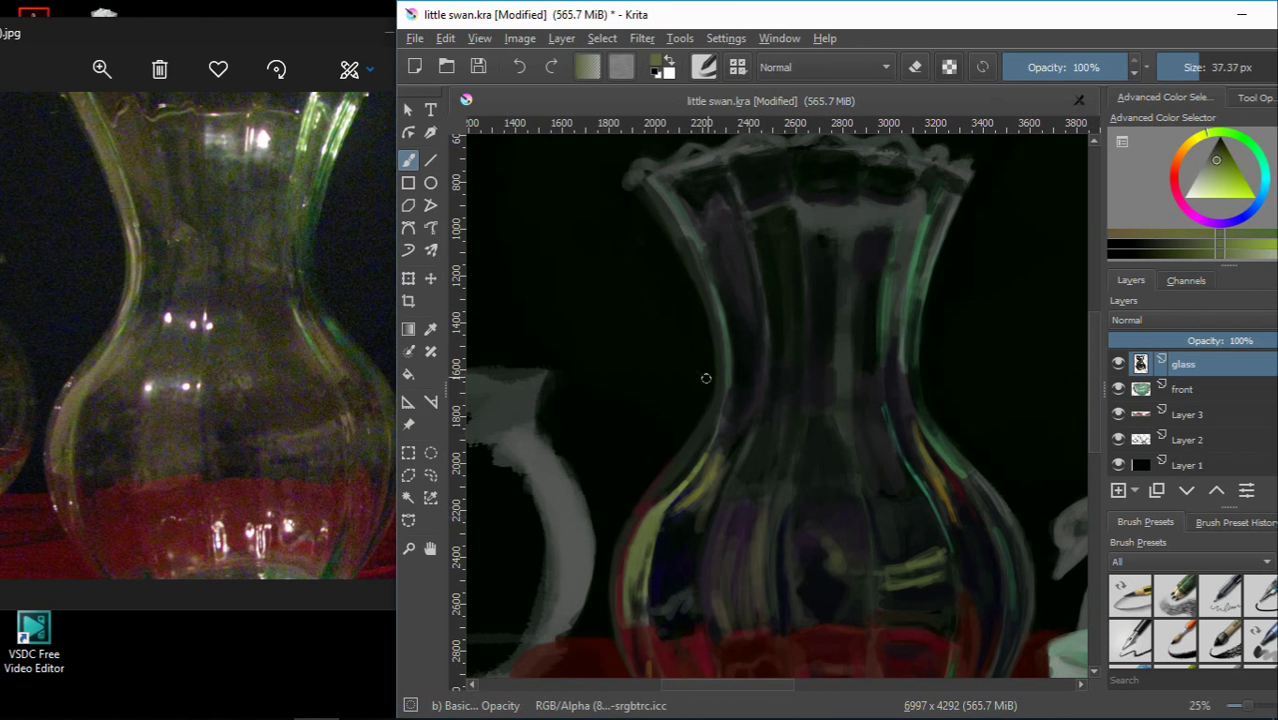
Paint yellow-green highlight strokes up the vase's left edge and neck
left_click_drag(706, 440, 717, 336)
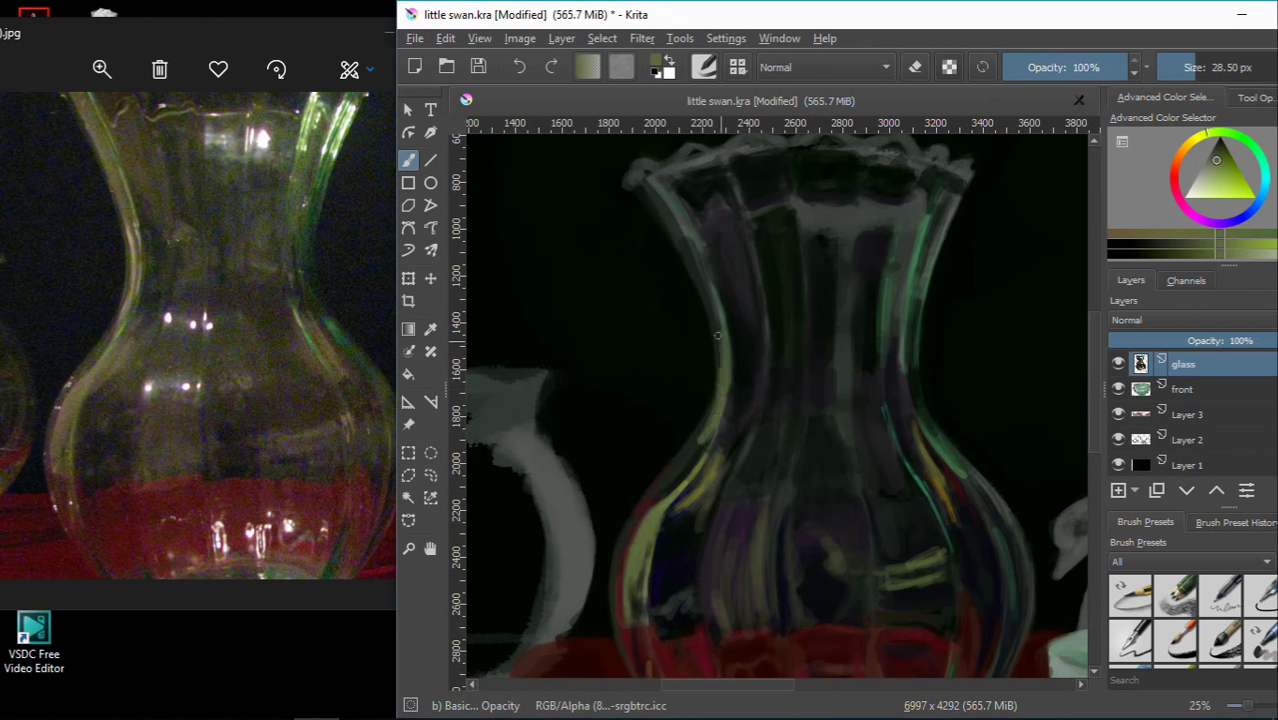
left_click(697, 477, "ctrl")
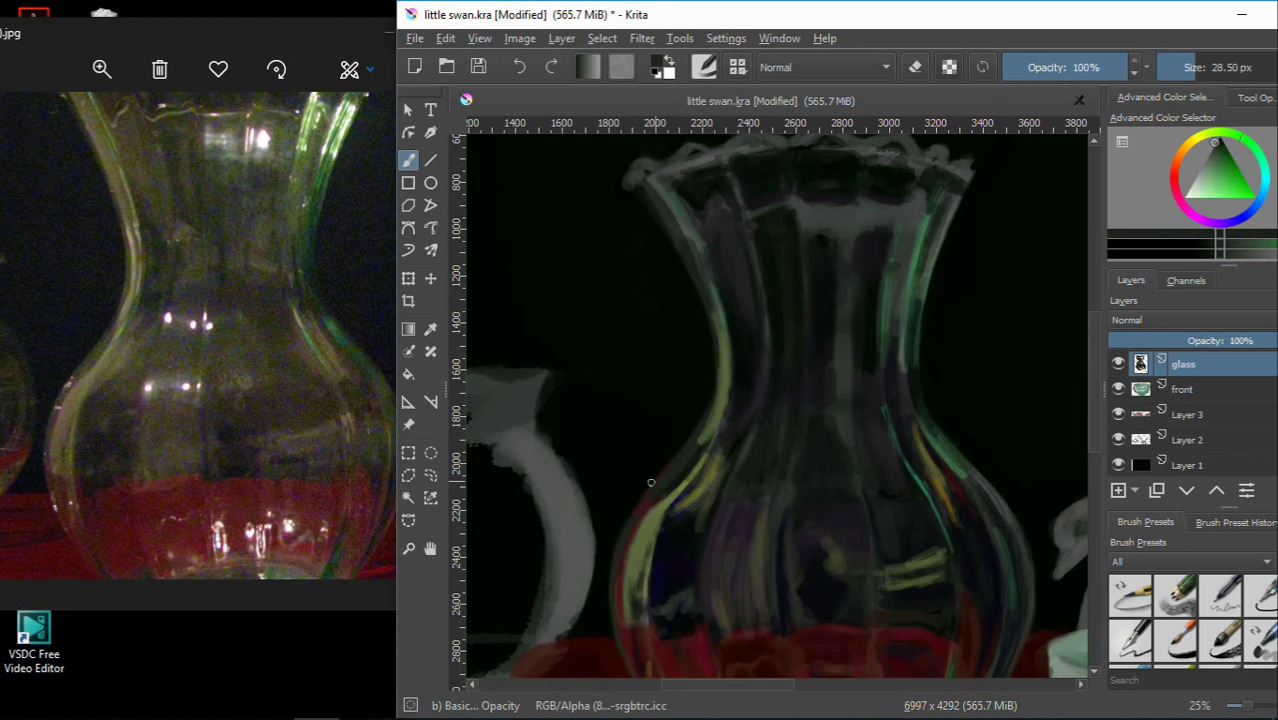
left_click_drag(750, 528, 749, 560)
left_click(728, 386, "ctrl")
left_click_drag(712, 440, 727, 303)
left_click_drag(728, 384, 724, 330)
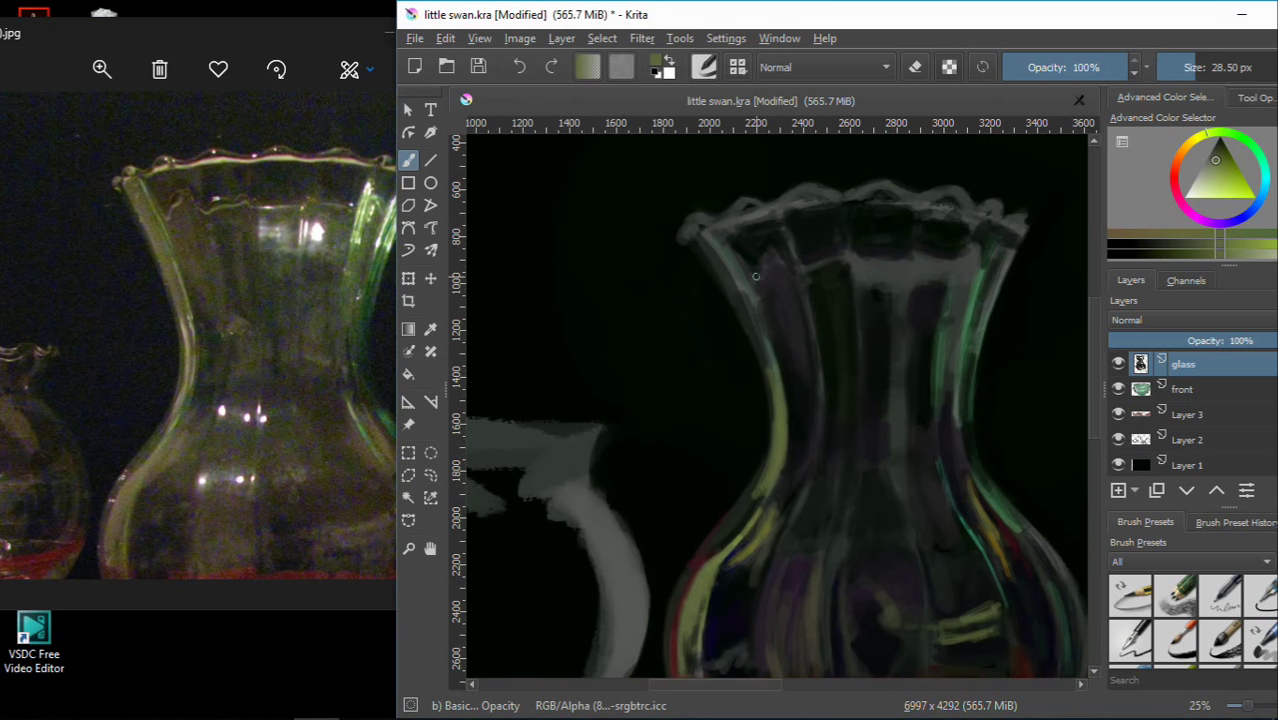
Brighten the upper-left shoulder and continue the highlight down the left edge
mouse_move(686, 242)
left_mouse_down()
mouse_move(762, 350)
mouse_move(741, 312)
left_mouse_up()
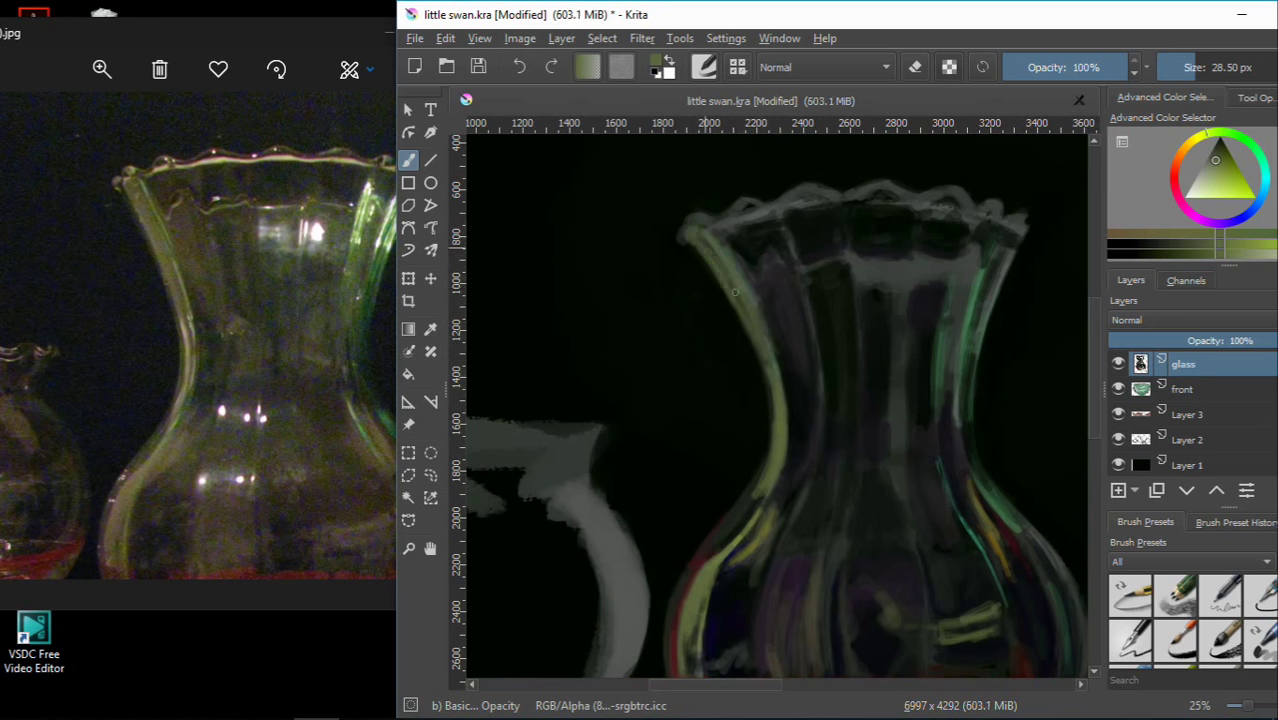
scroll(700, 240, "down", 2)
left_click(735, 530, "ctrl")
left_click_drag(745, 384, 755, 316)
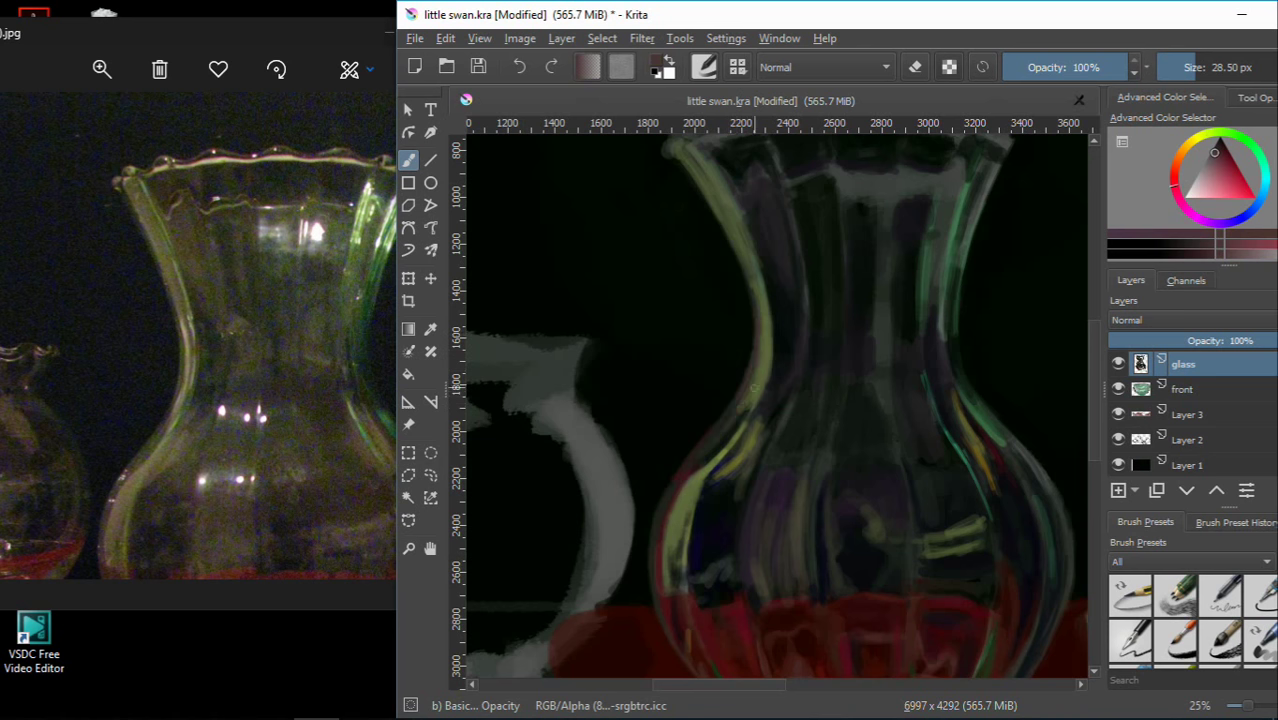
left_click(740, 415, "ctrl")
left_click_drag(740, 412, 701, 462)
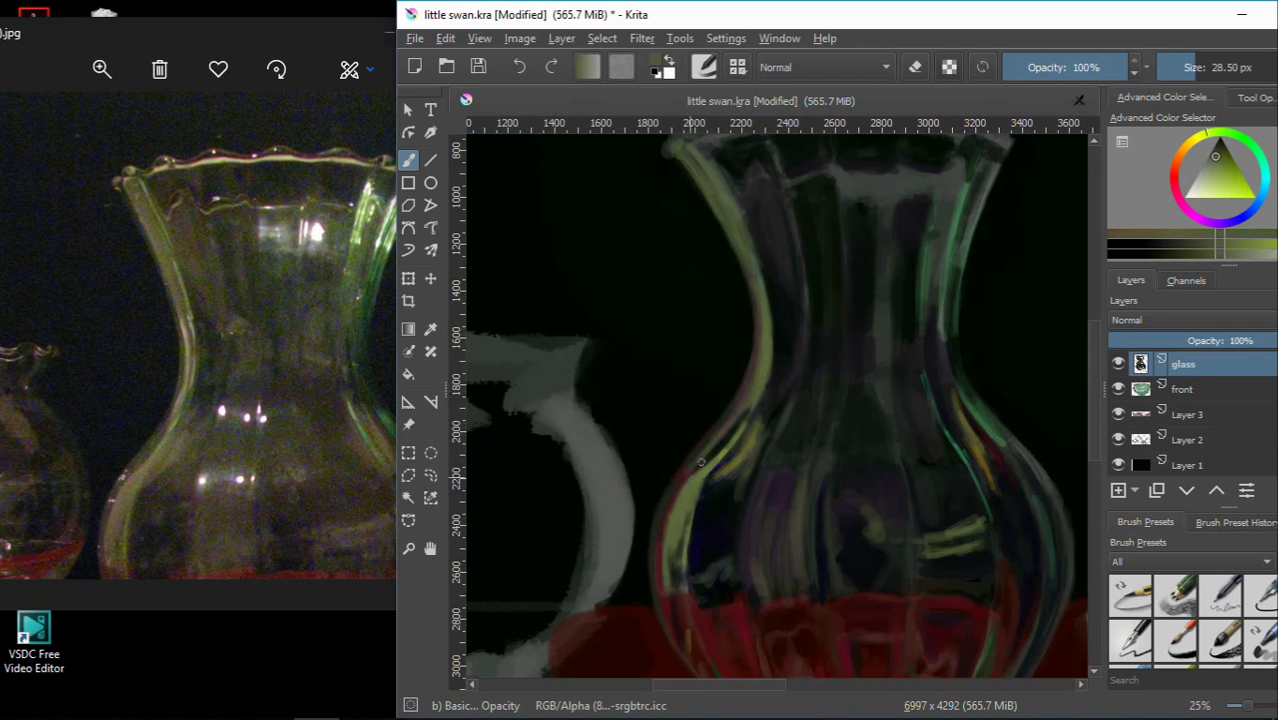
scroll(671, 443, "down", 2)
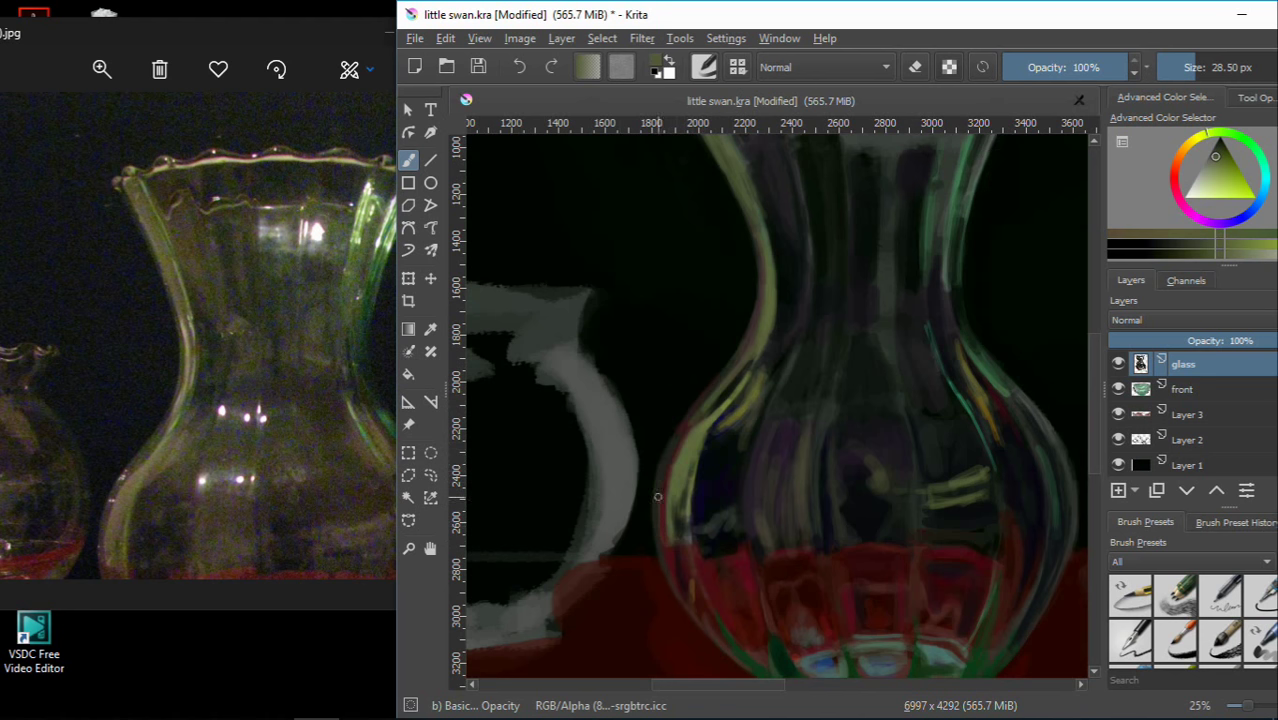
scroll(775, 318, "down", 2)
Paint dark-red strokes along the vase's left curve, replacing an undone yellow-green stroke
scroll(744, 354, "down", 2)
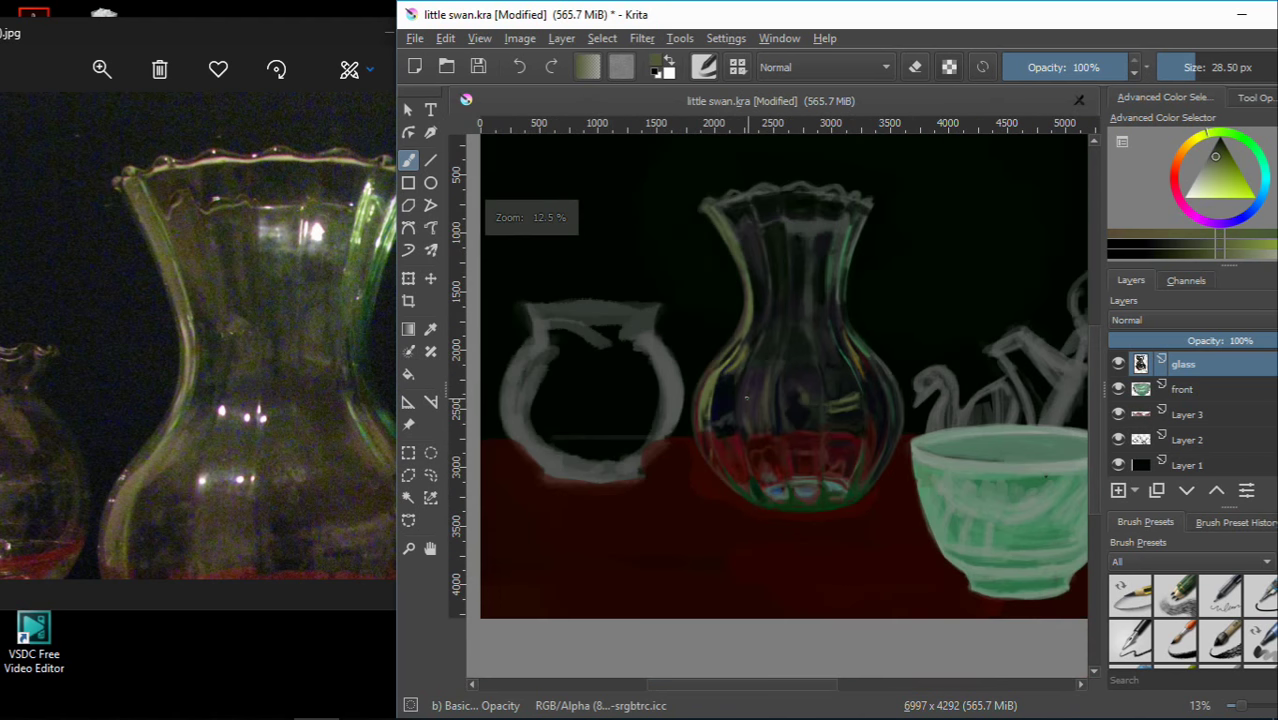
scroll(745, 403, "up", 1)
scroll(745, 403, "up", 2)
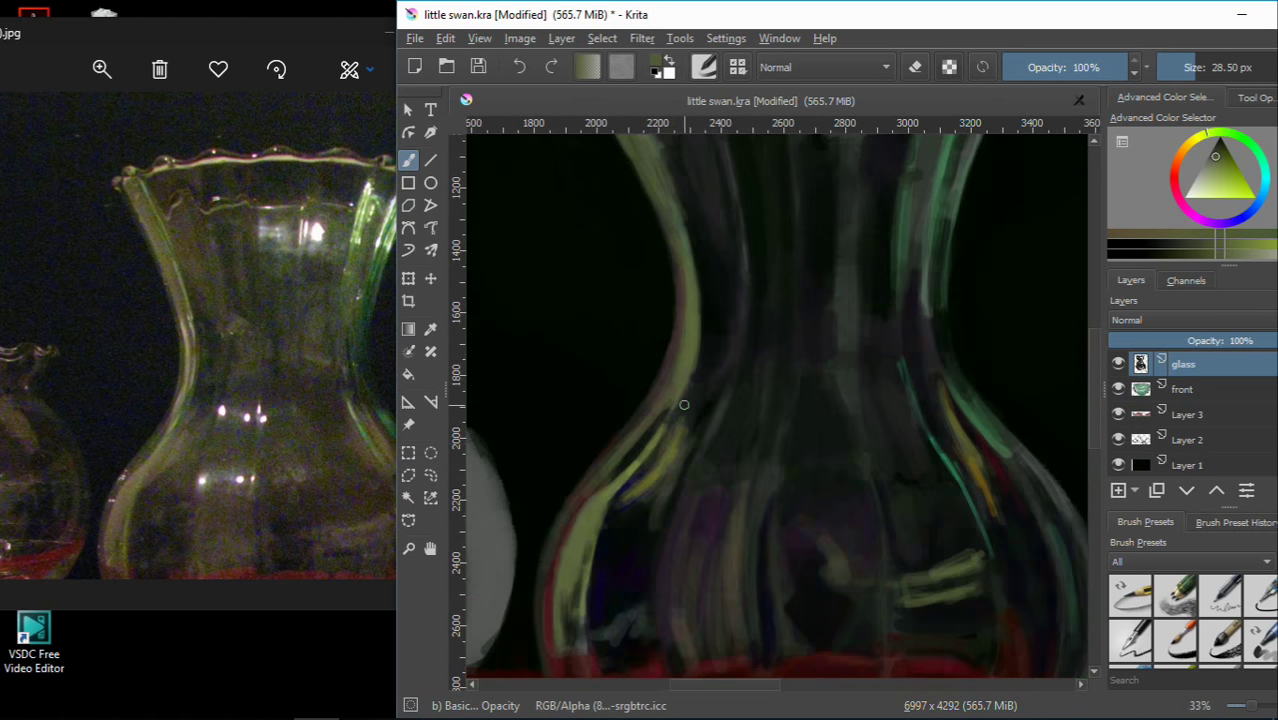
left_click(725, 480, "ctrl")
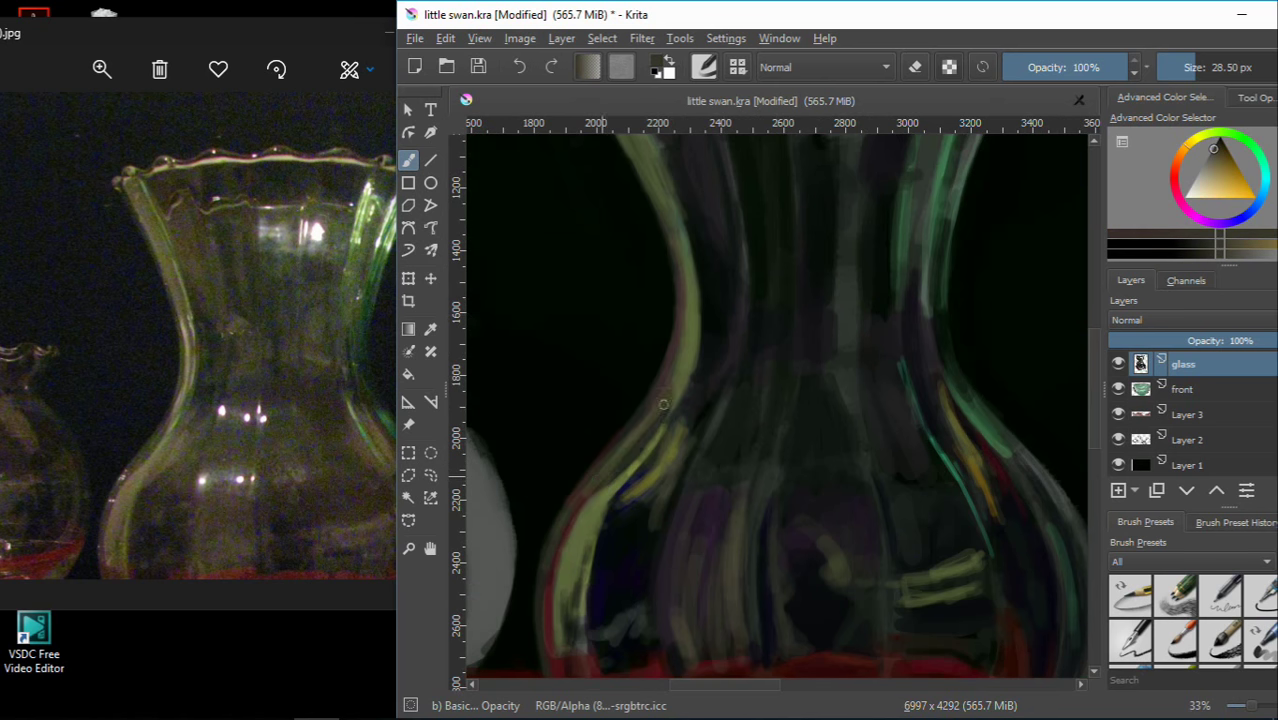
left_click_drag(686, 322, 719, 395)
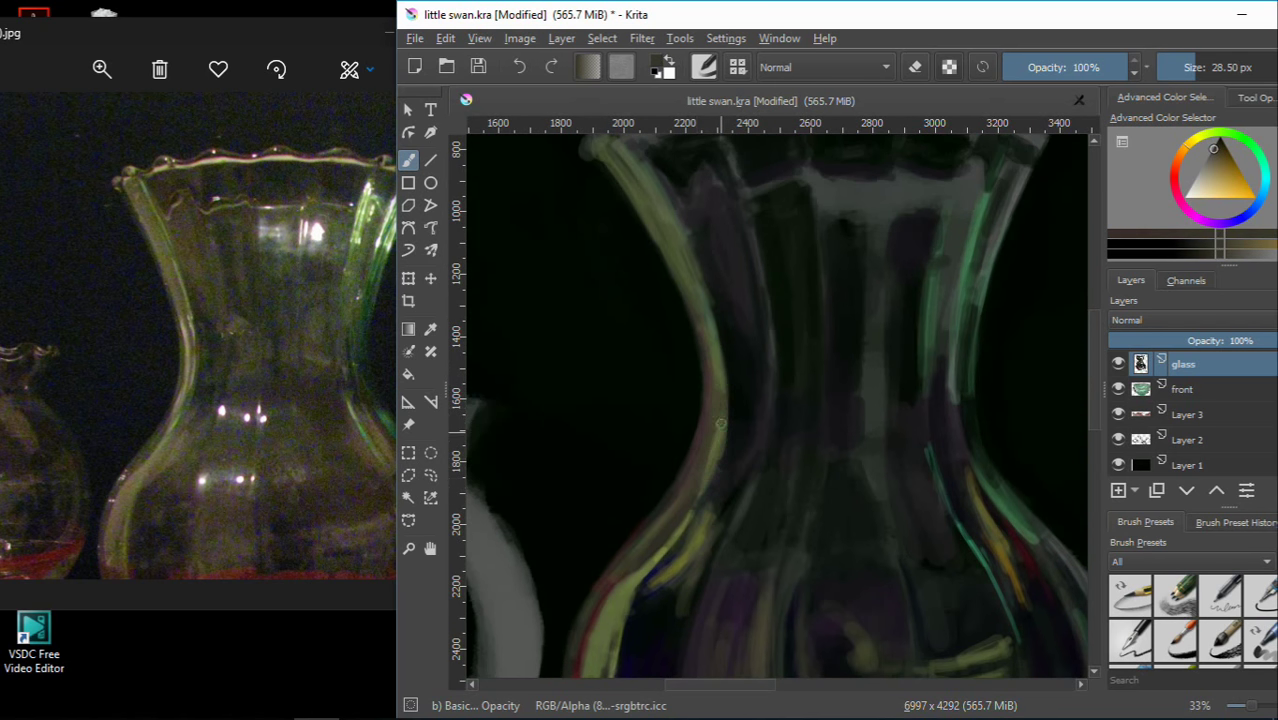
left_click(718, 420, "ctrl")
key("bracketleft")
left_click_drag(671, 515, 706, 406)
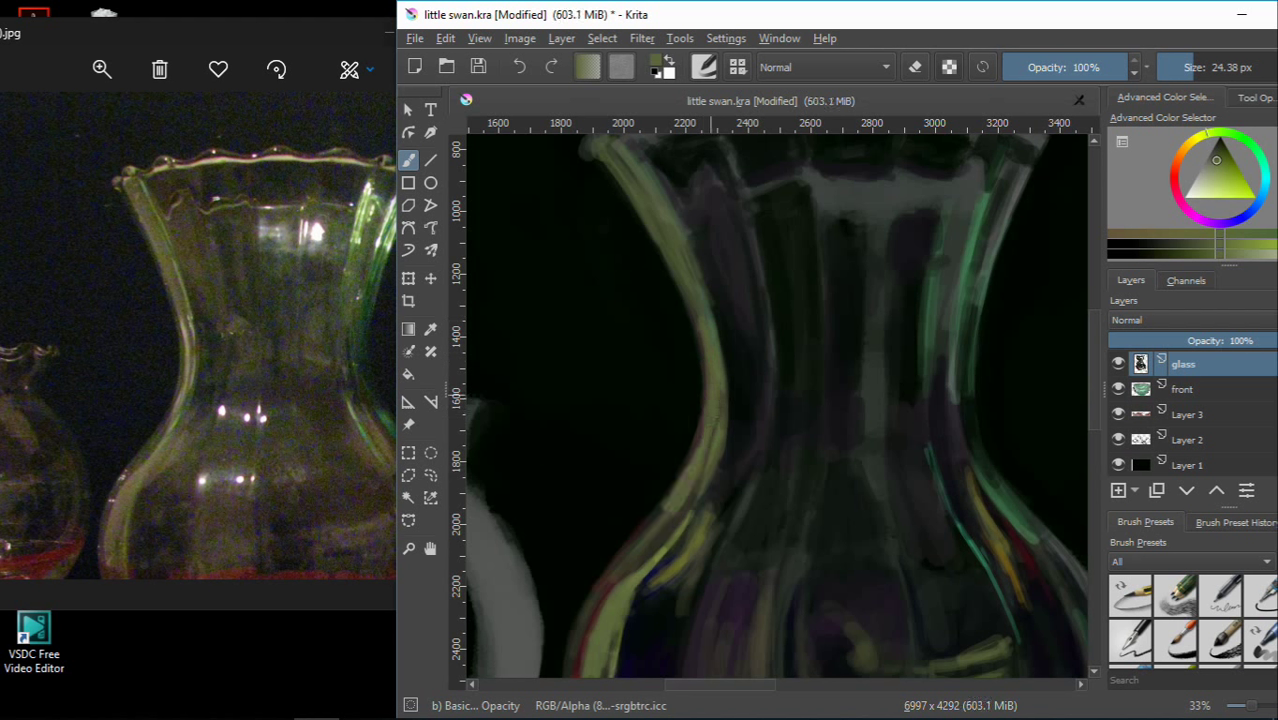
key("ctrl+z")
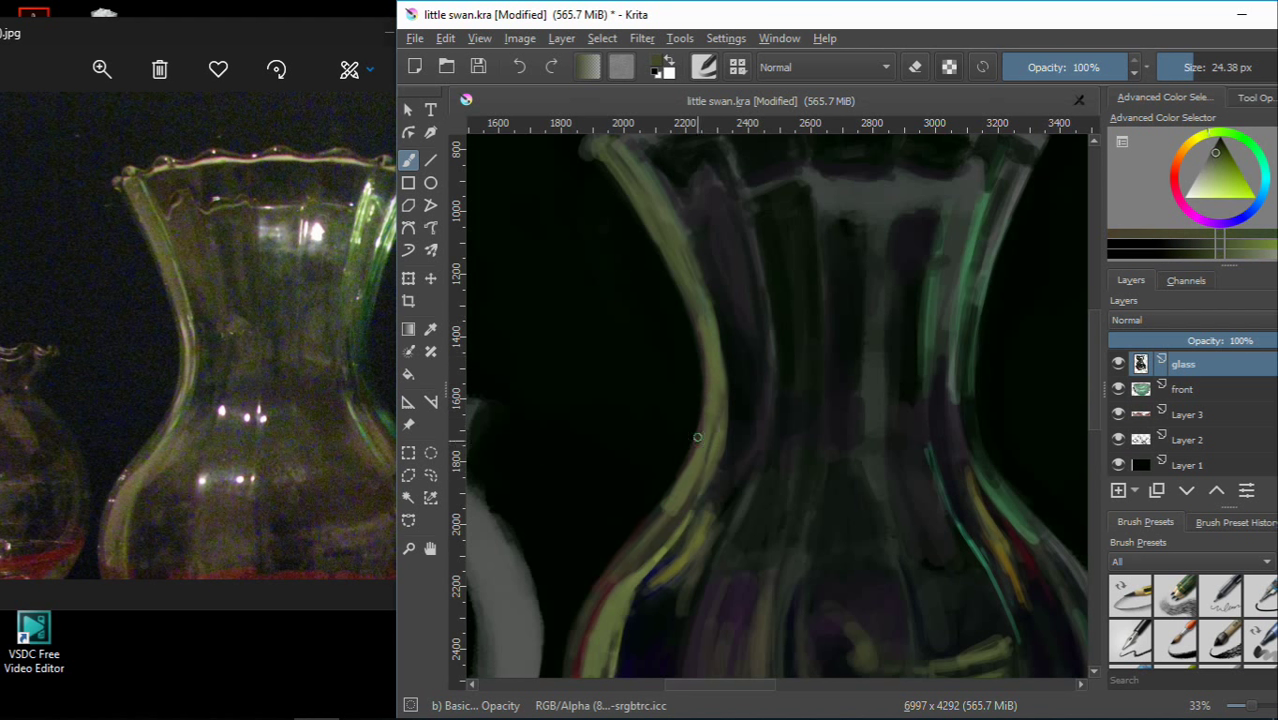
left_click(697, 437, "ctrl")
left_click_drag(705, 440, 690, 288)
mouse_move(722, 394)
left_mouse_down()
mouse_move(680, 258)
mouse_move(690, 148)
left_mouse_up()
Paint a thin light yellow-green line across the neck beneath the scalloped rim, brush about 26 px
left_click(670, 455, "ctrl")
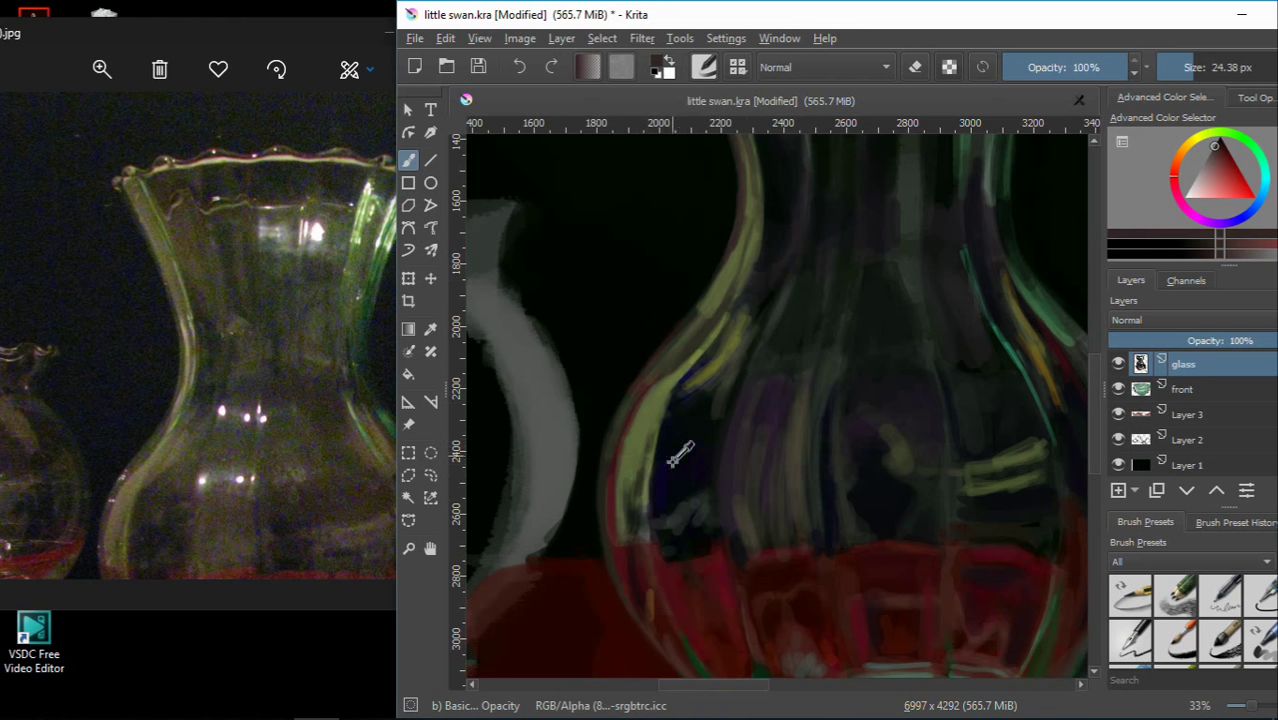
key("bracketright")
key("bracketright")
key("bracketright")
left_click(716, 400, "ctrl")
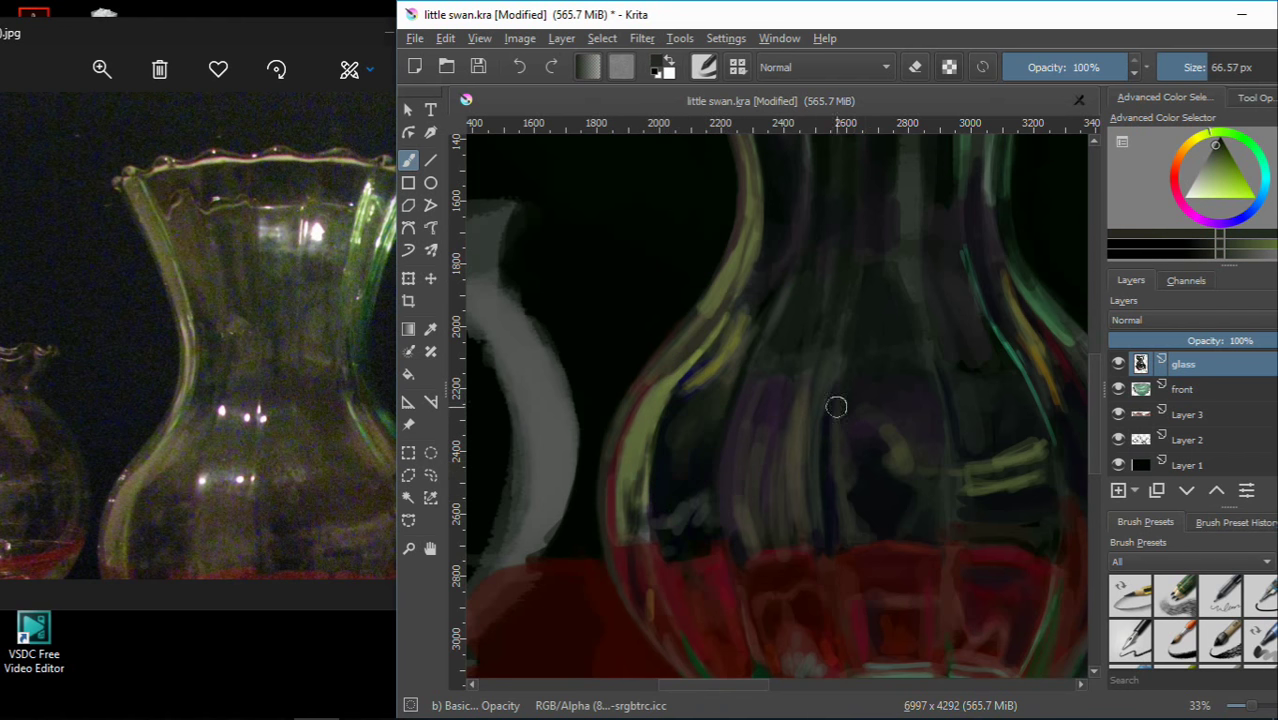
scroll(836, 405, "down", 1, "ctrl")
scroll(748, 347, "down", 2, "ctrl")
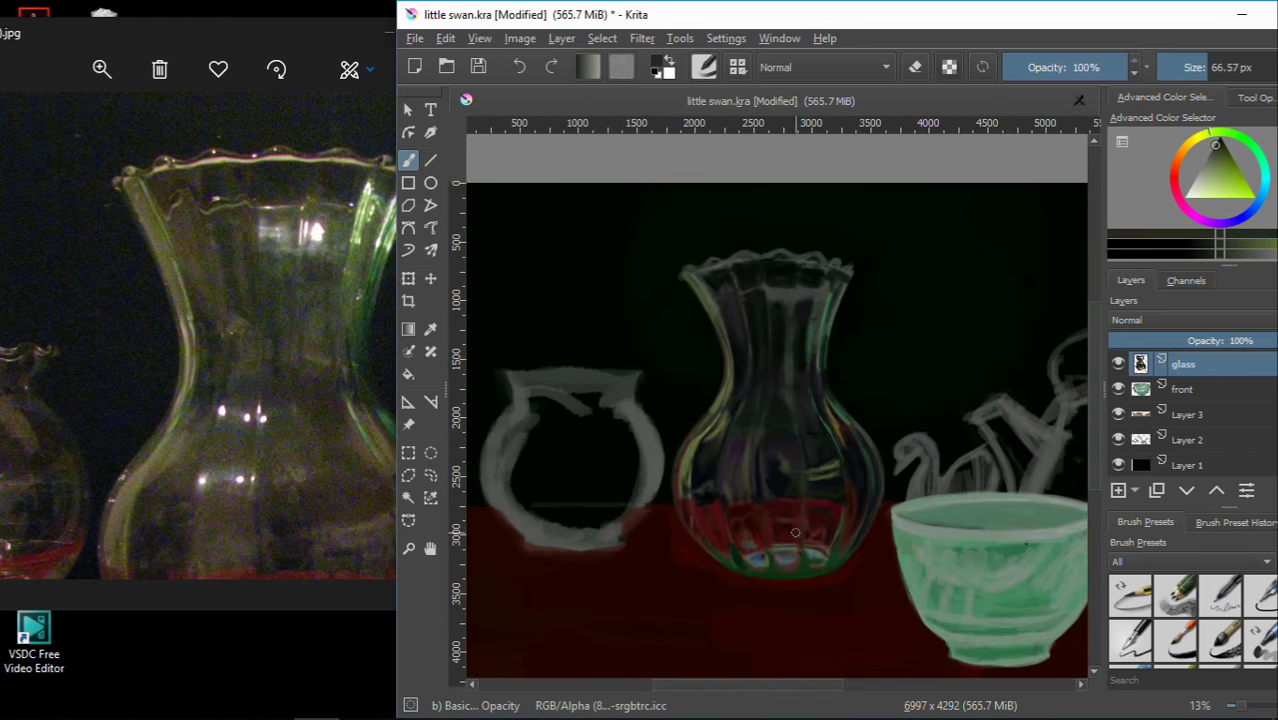
scroll(696, 517, "up", 1, "ctrl")
scroll(657, 361, "up", 1, "ctrl")
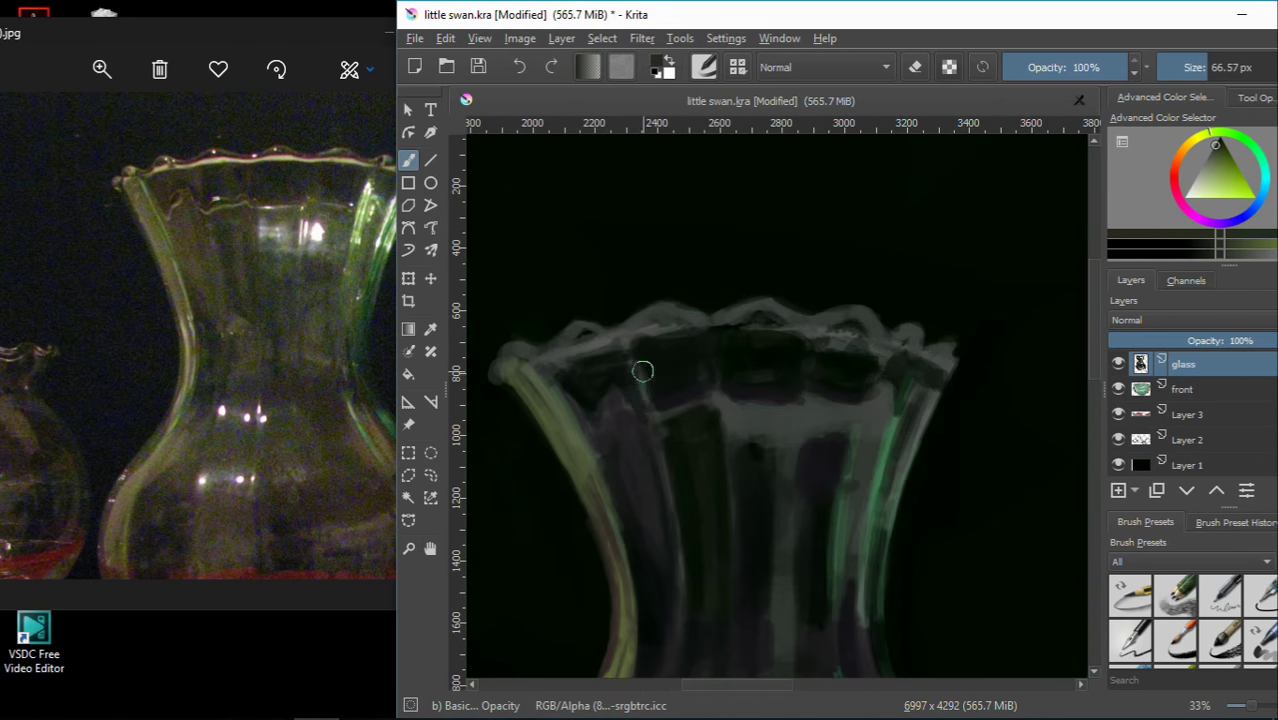
scroll(635, 375, "up", 1, "ctrl")
key("bracketleft")
key("bracketleft")
key("bracketleft")
scroll(674, 412, "down", 1)
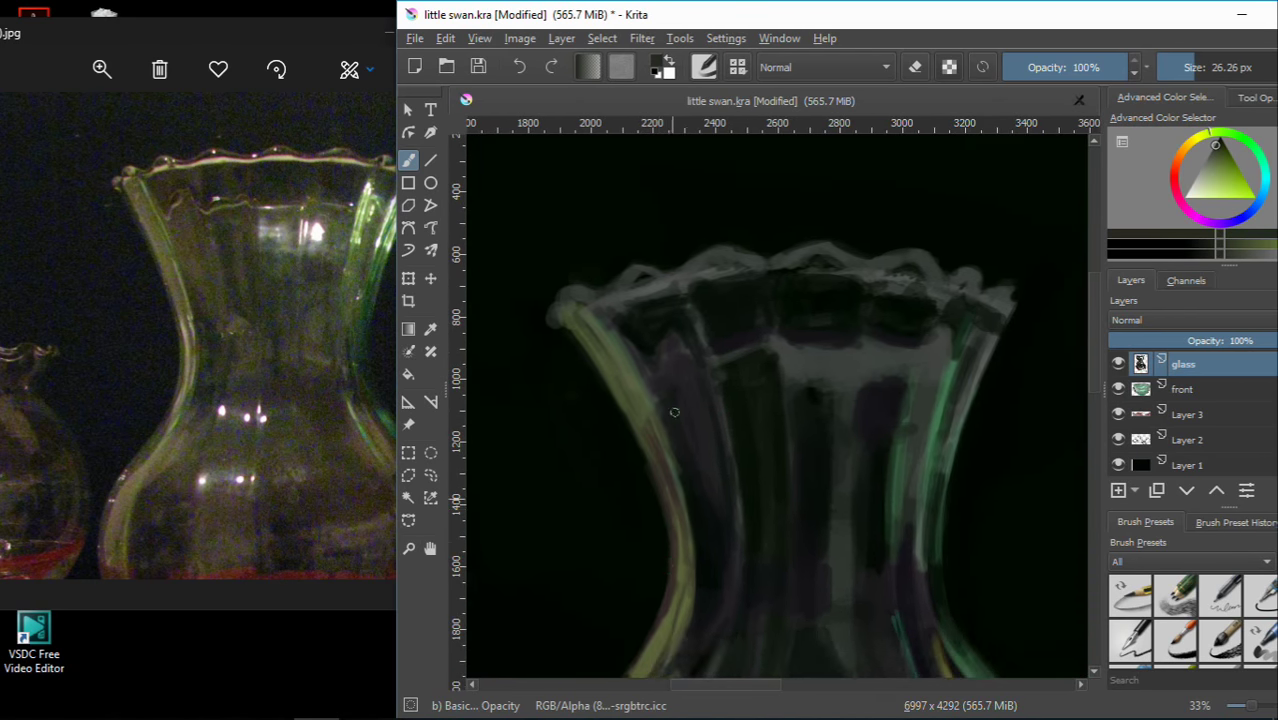
left_click(626, 338, "ctrl")
mouse_move(653, 376)
left_mouse_down()
mouse_move(666, 358)
mouse_move(846, 341)
left_mouse_up()
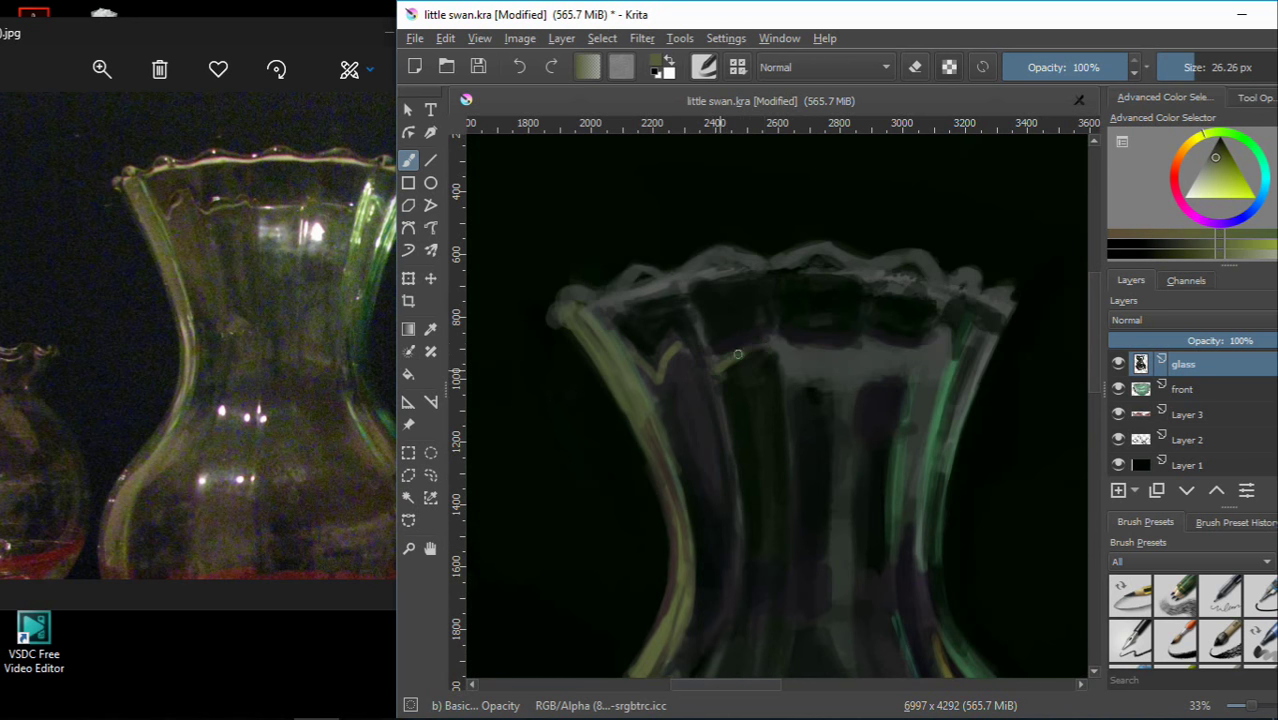
left_click_drag(765, 350, 876, 341)
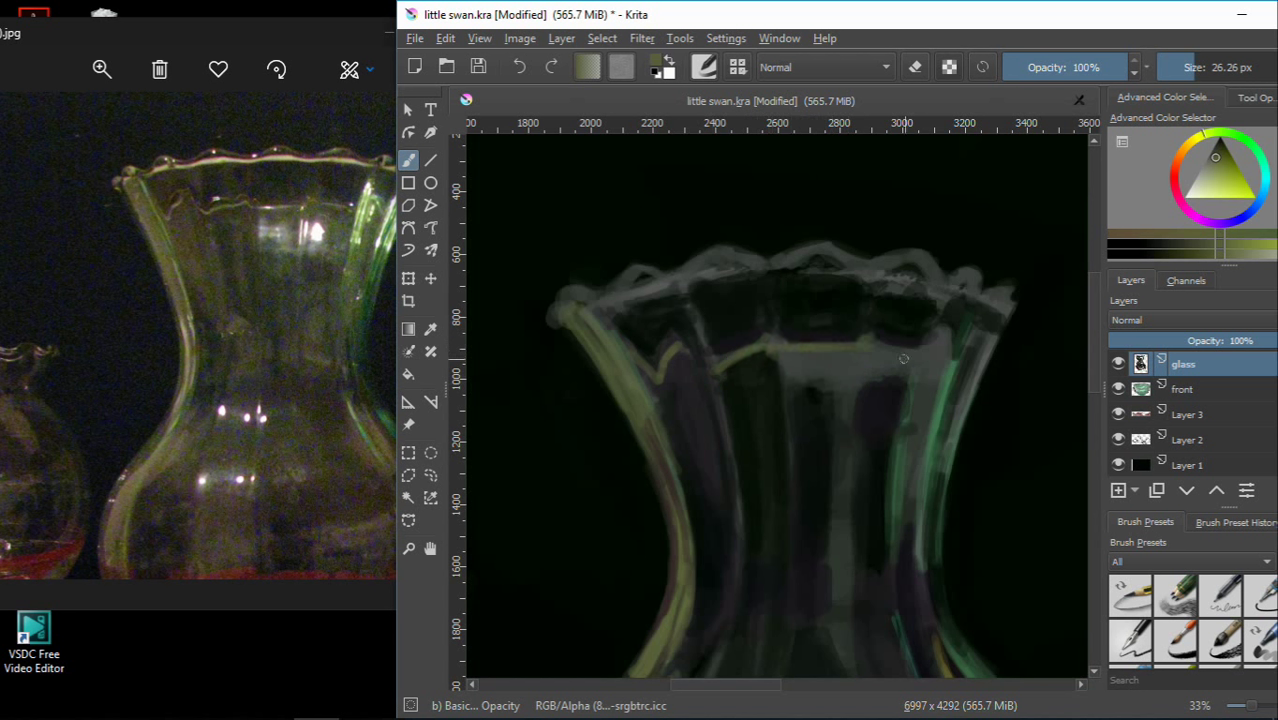